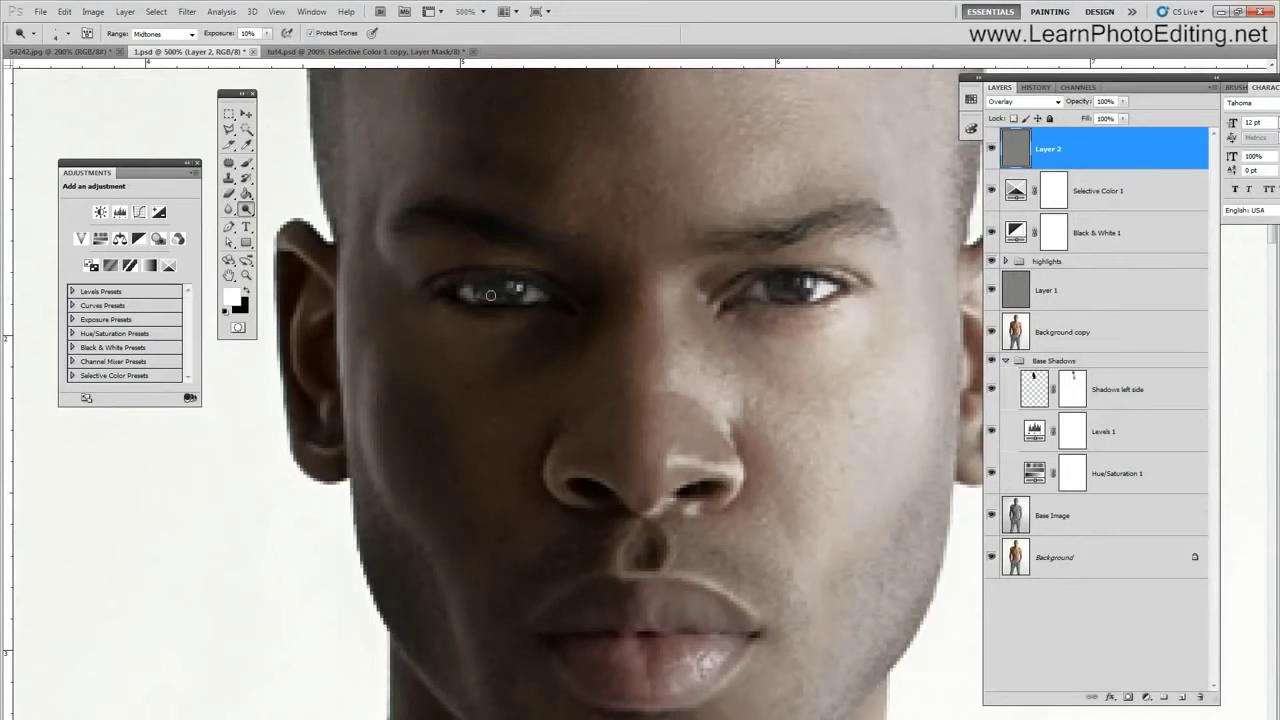
# - Lighten both irises on Layer 2 with the Dodge tool and set the layer's blend mode to Linear Light
pyautogui.click(484, 287)
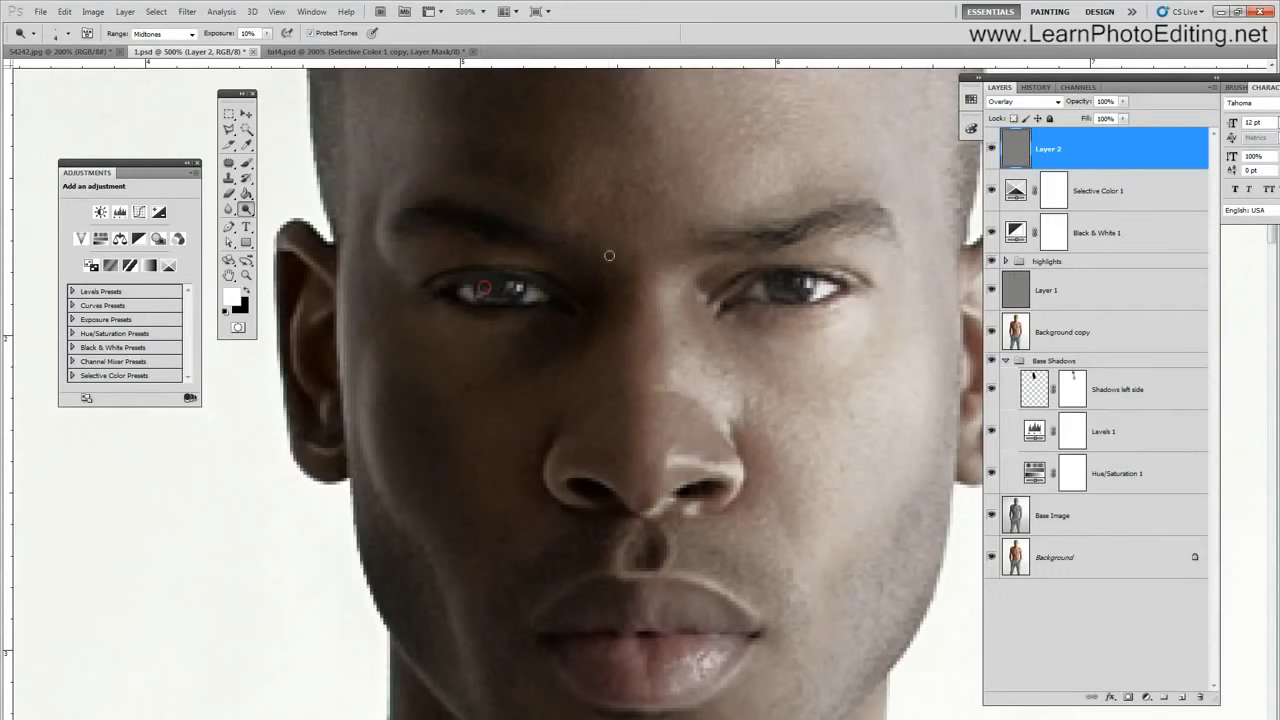
pyautogui.click(776, 280)
pyautogui.click(1033, 102)
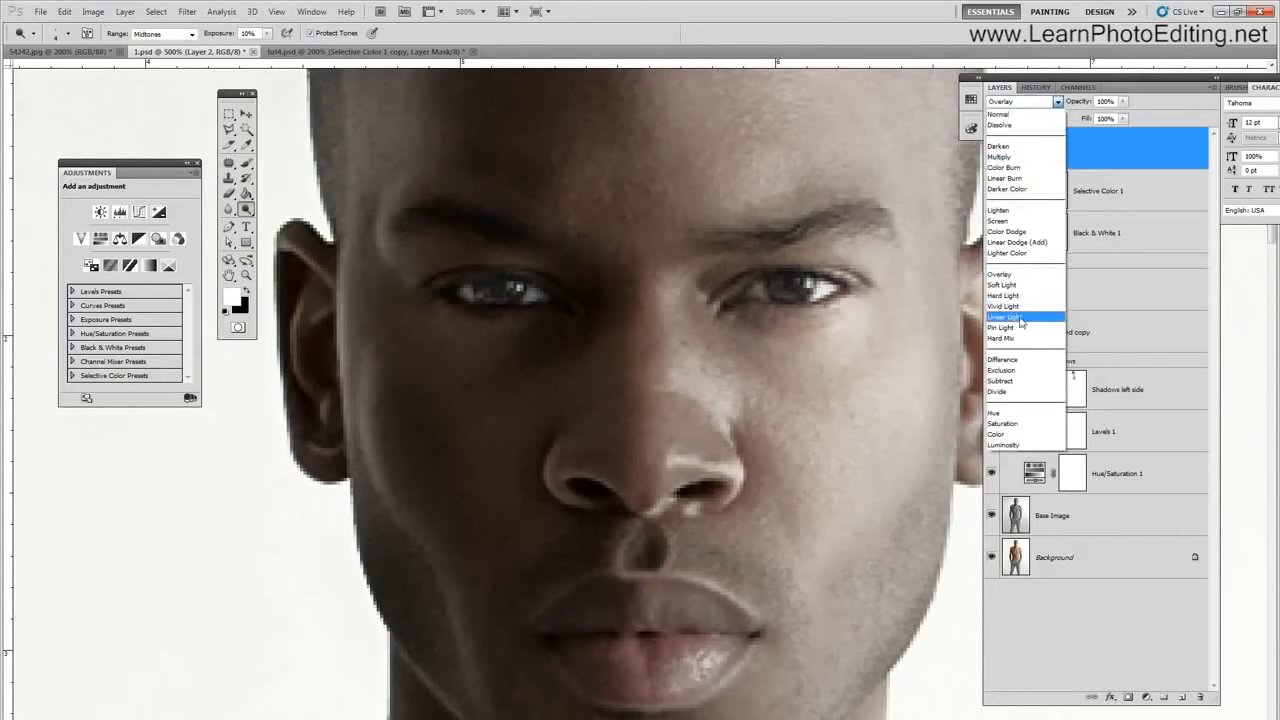
pyautogui.click(1004, 317)
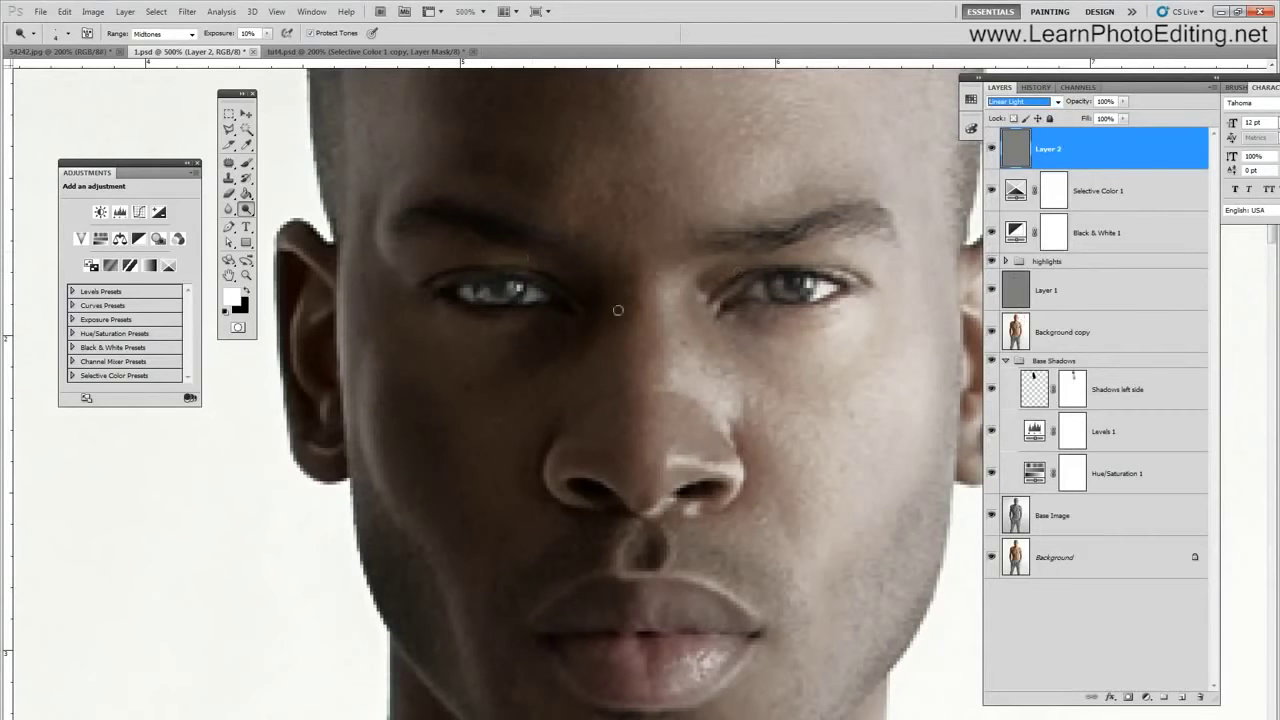
pyautogui.moveTo(776, 287); pyautogui.dragTo(800, 281)
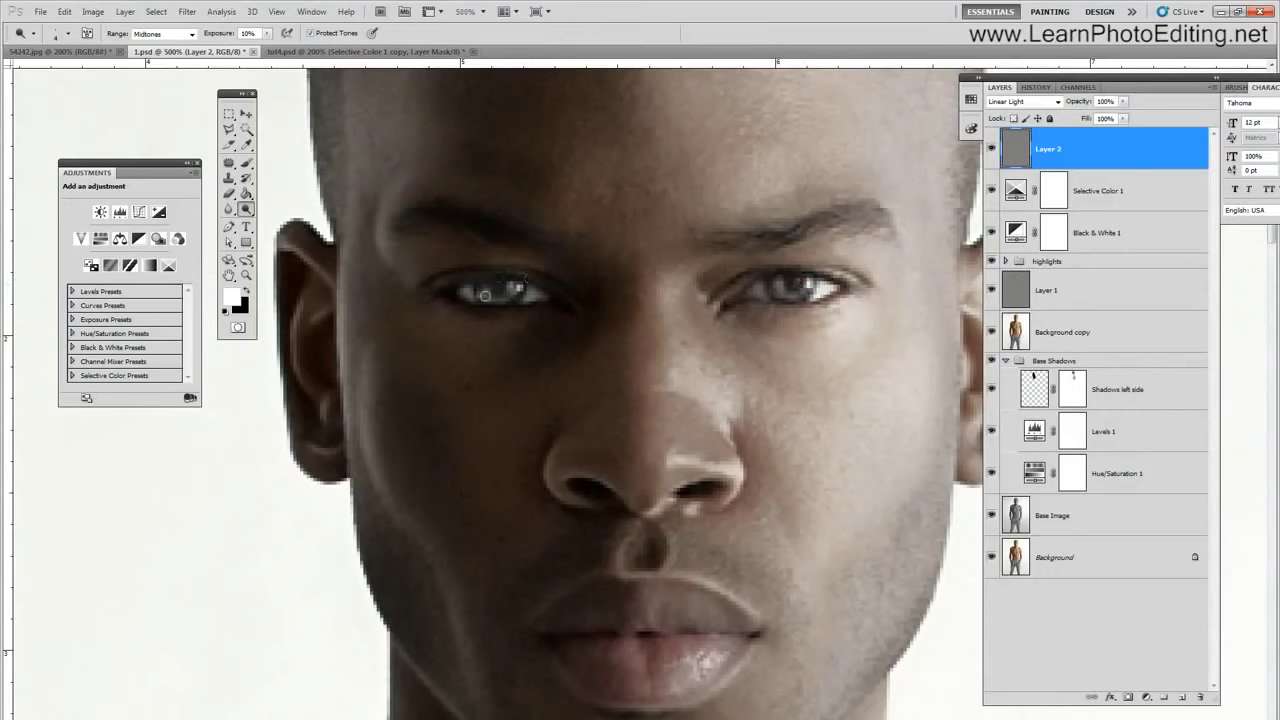
pyautogui.moveTo(484, 295); pyautogui.dragTo(516, 290)
pyautogui.click(246, 162)
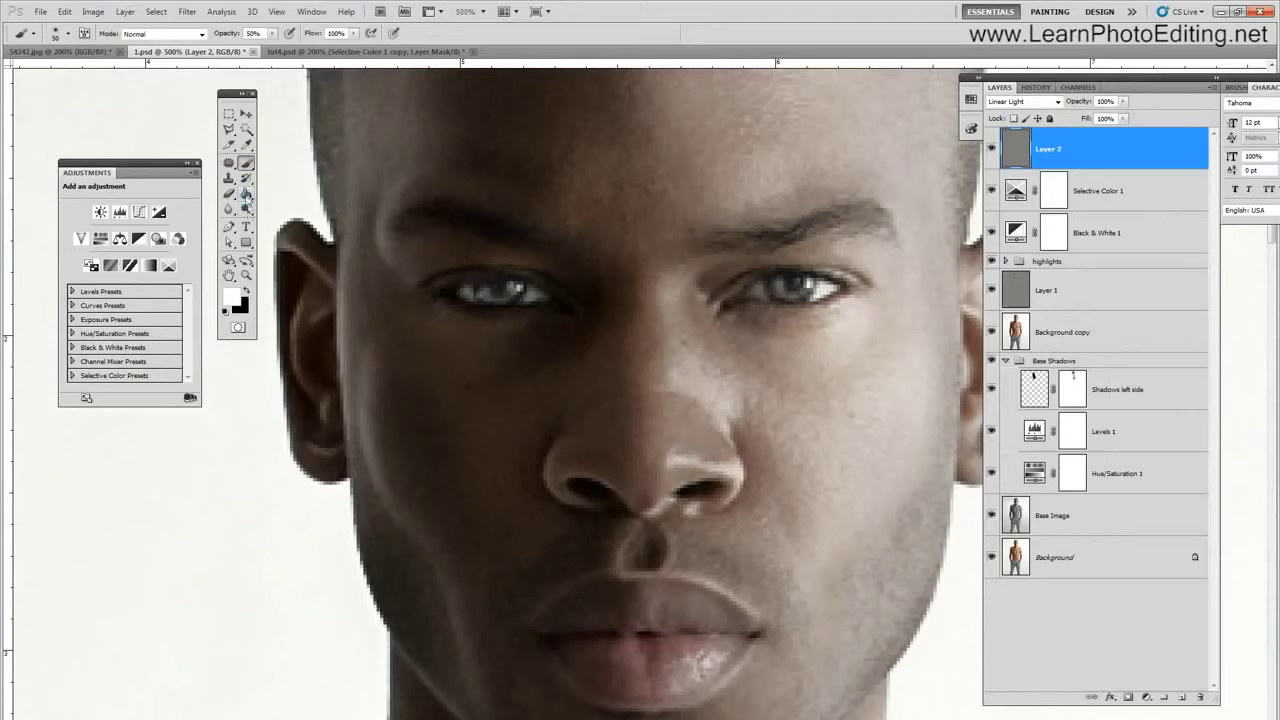
pyautogui.click(246, 208)
pyautogui.click(249, 210)
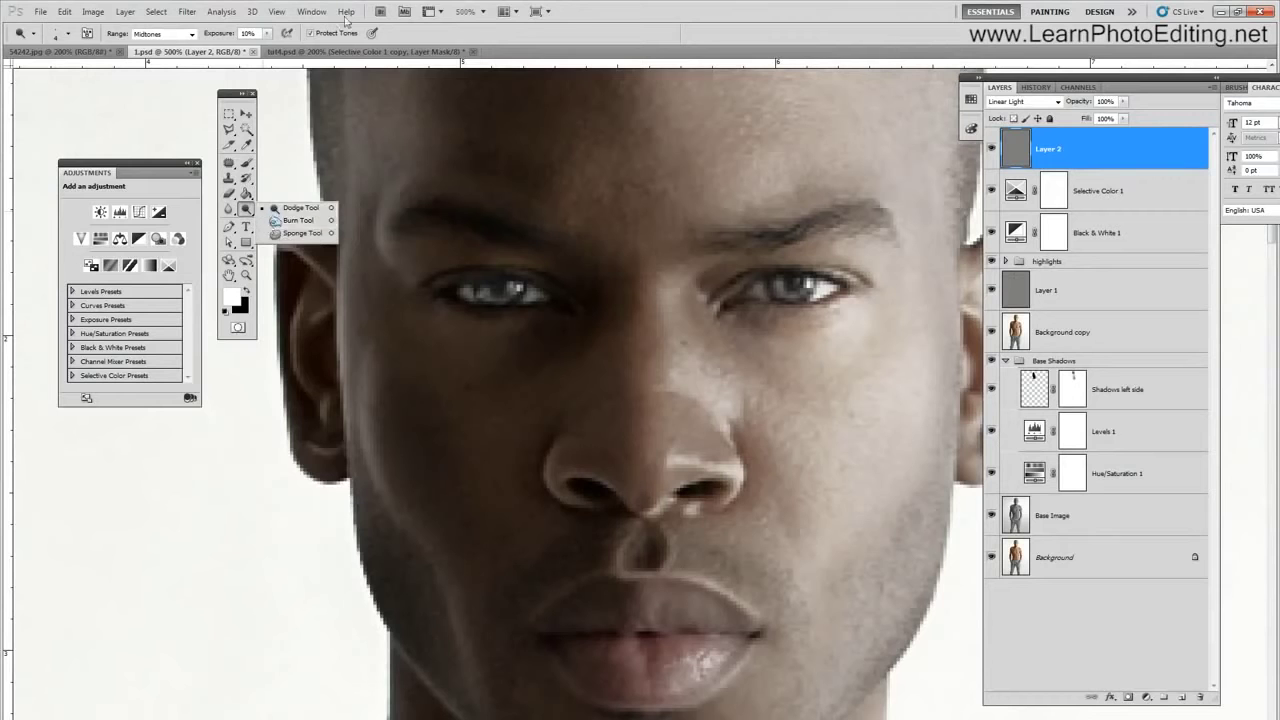
pyautogui.click(276, 220)
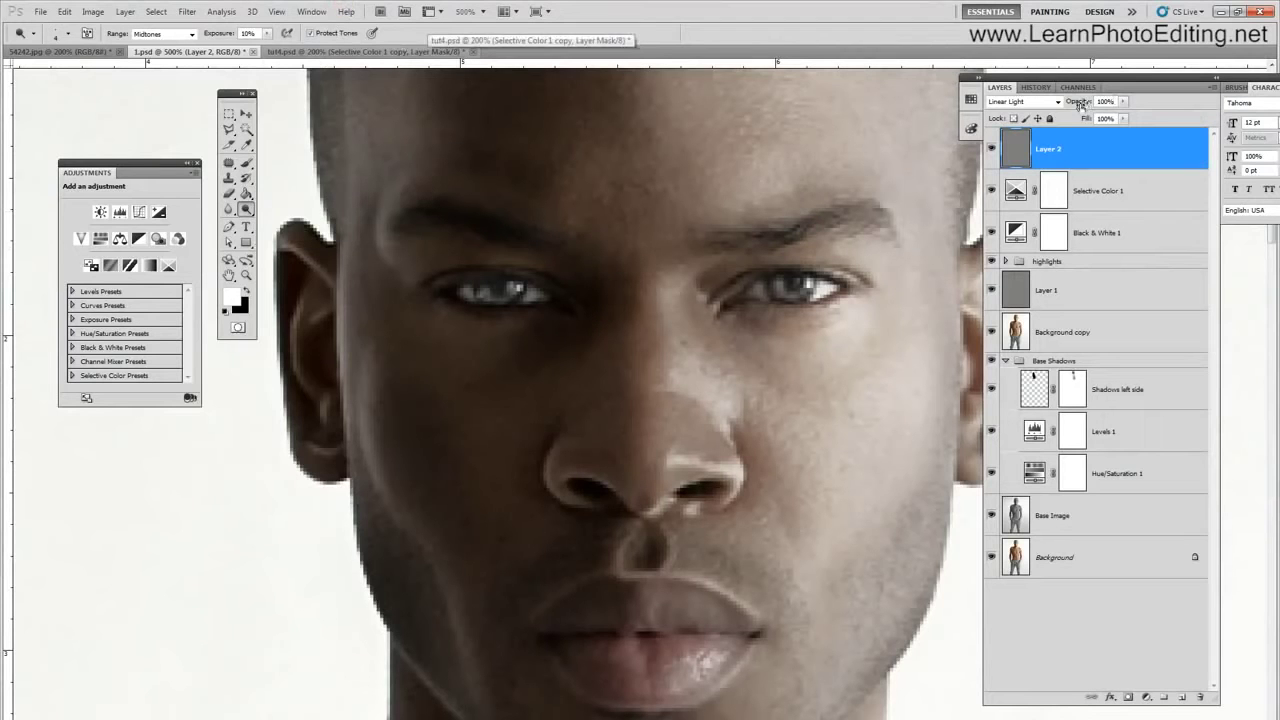
# - Rename Layer 2 as "eyes dodge"
pyautogui.doubleClick(1042, 148)
pyautogui.write('eyes dodge')
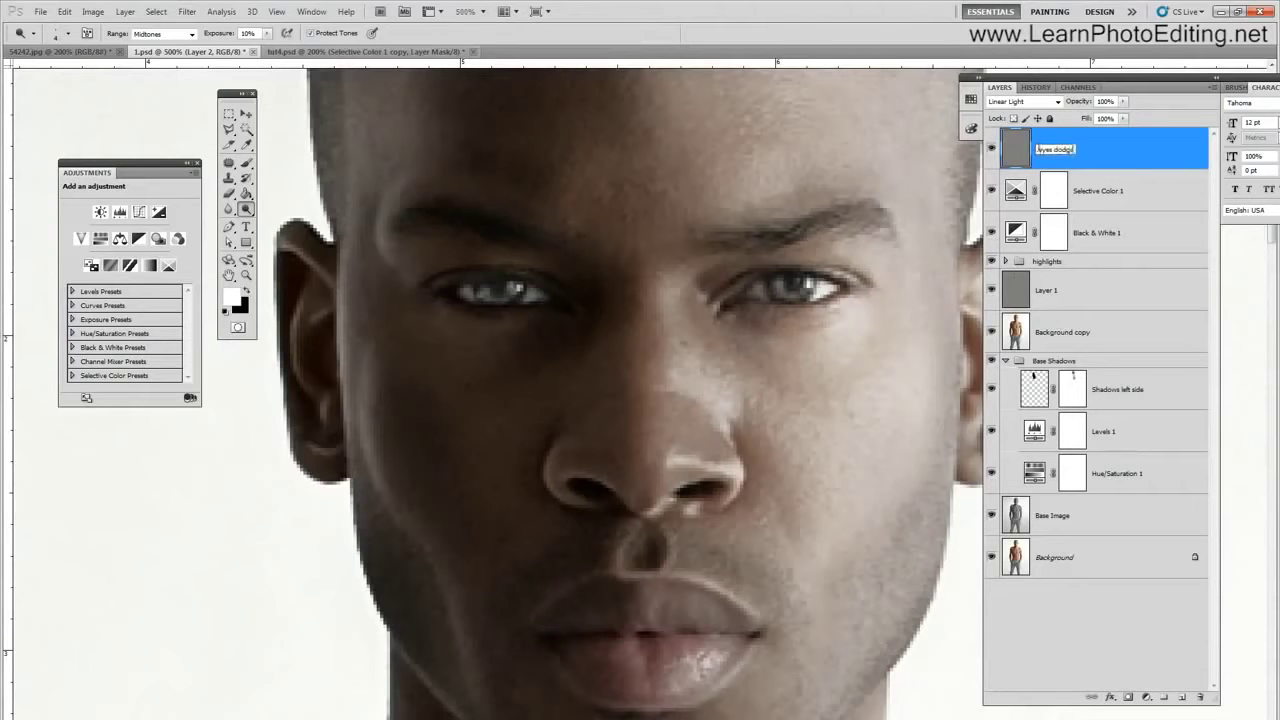
pyautogui.press('Return')
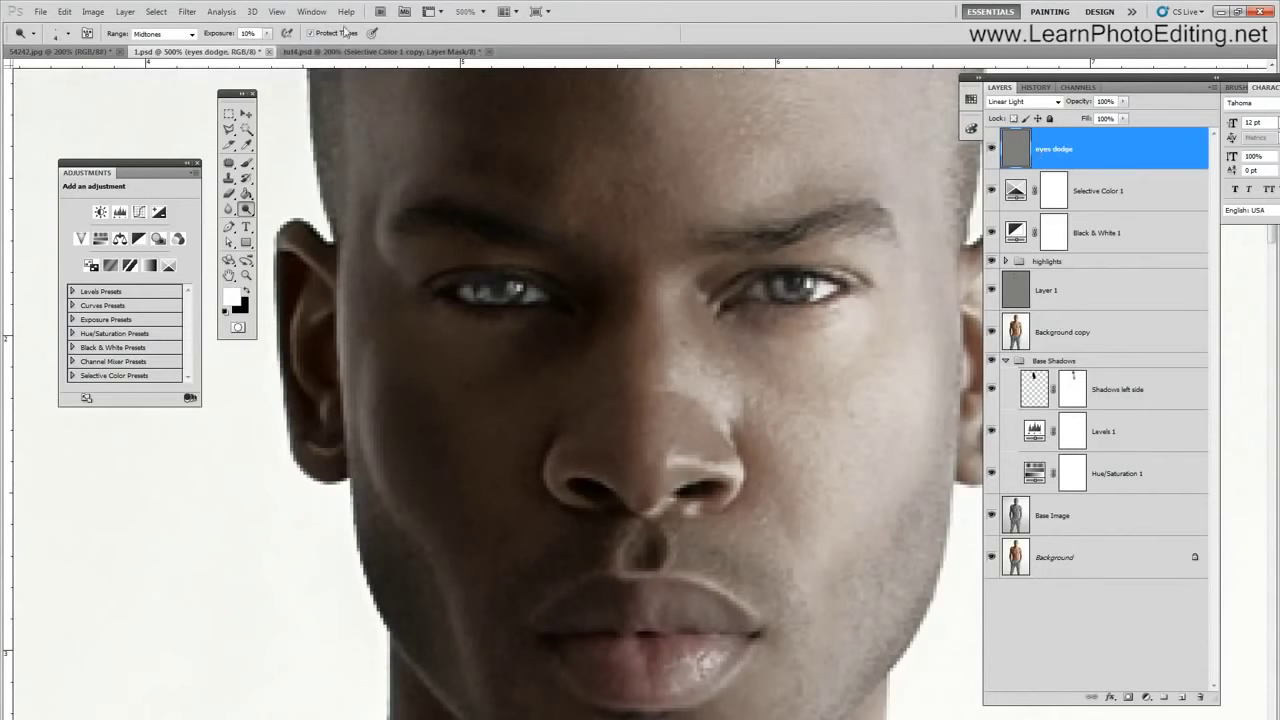
# - Create a new layer above eyes dodge in Linear Light mode, filled with the neutral color (50% gray)
pyautogui.click(125, 11)
pyautogui.moveTo(150, 24)
pyautogui.click(320, 24)
pyautogui.click(502, 150)
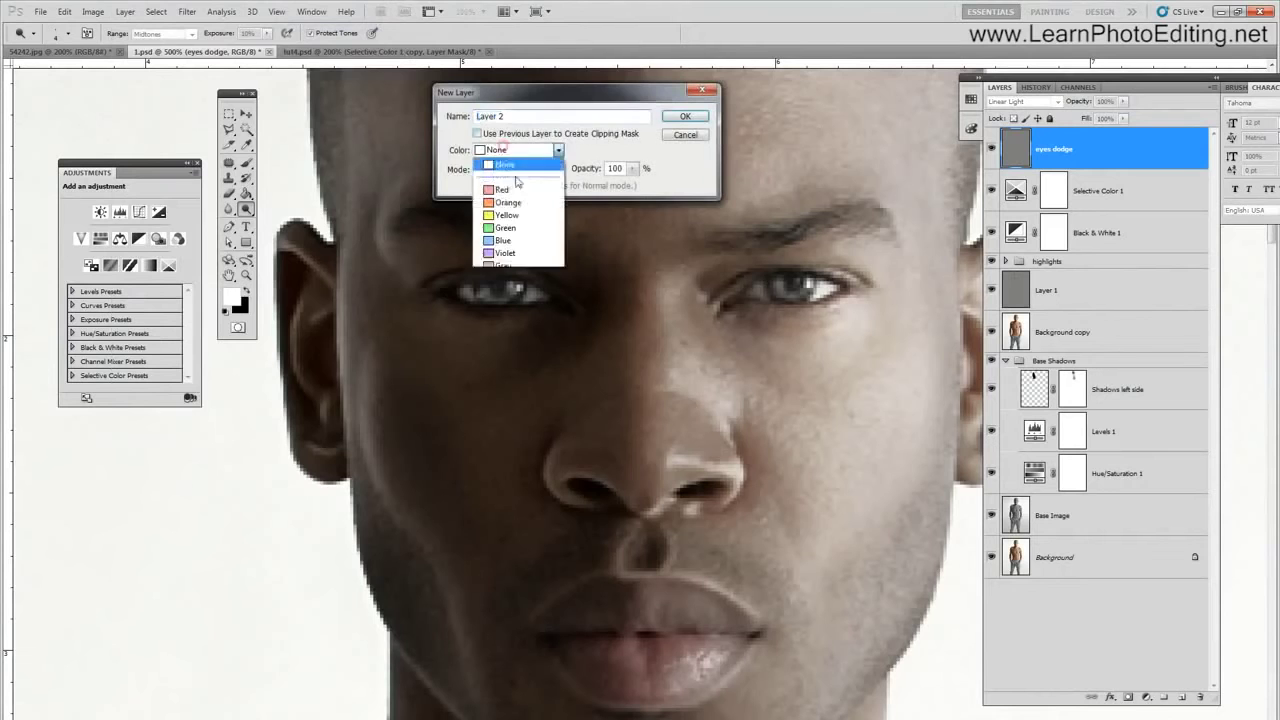
pyautogui.click(500, 162)
pyautogui.click(522, 168)
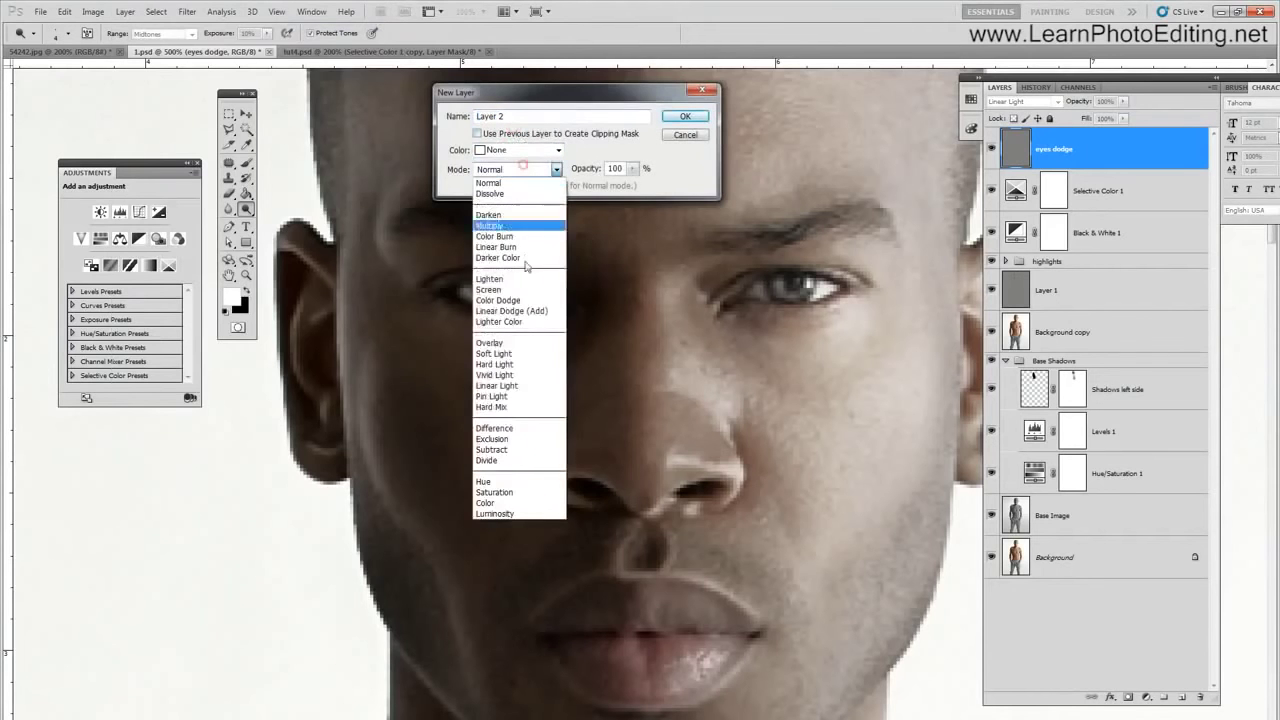
pyautogui.click(520, 385)
pyautogui.click(585, 186)
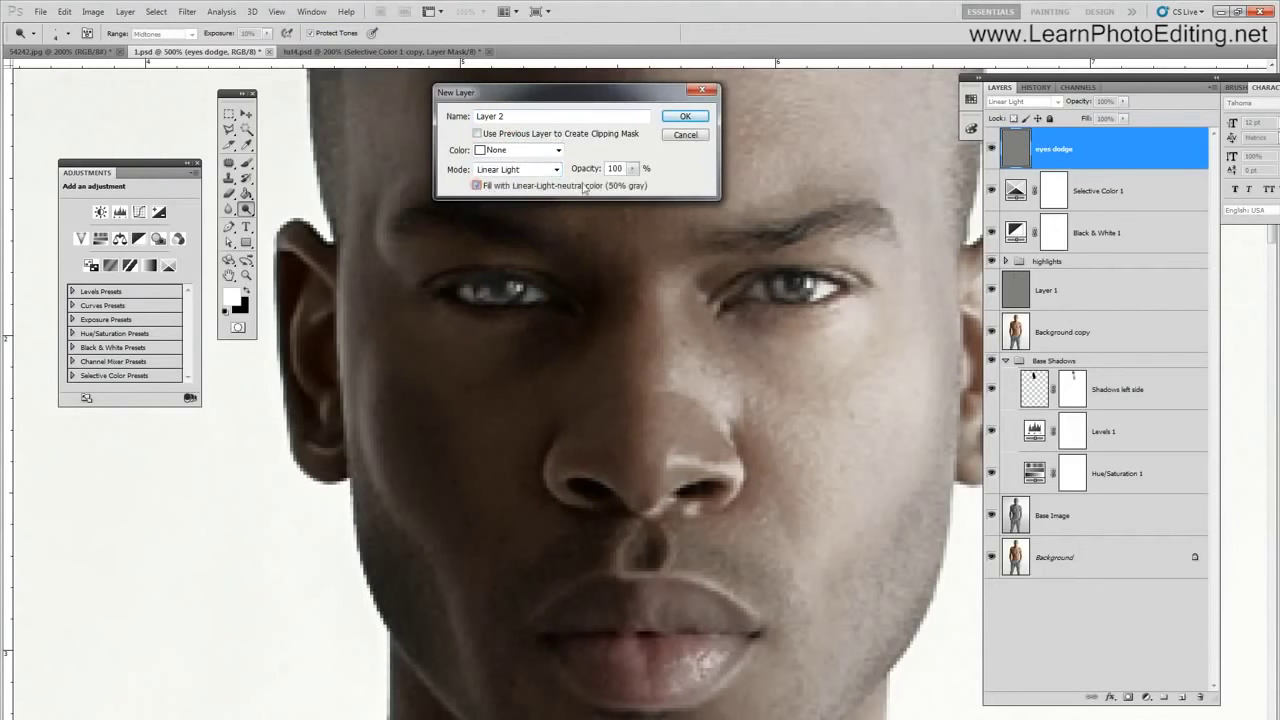
pyautogui.click(686, 117)
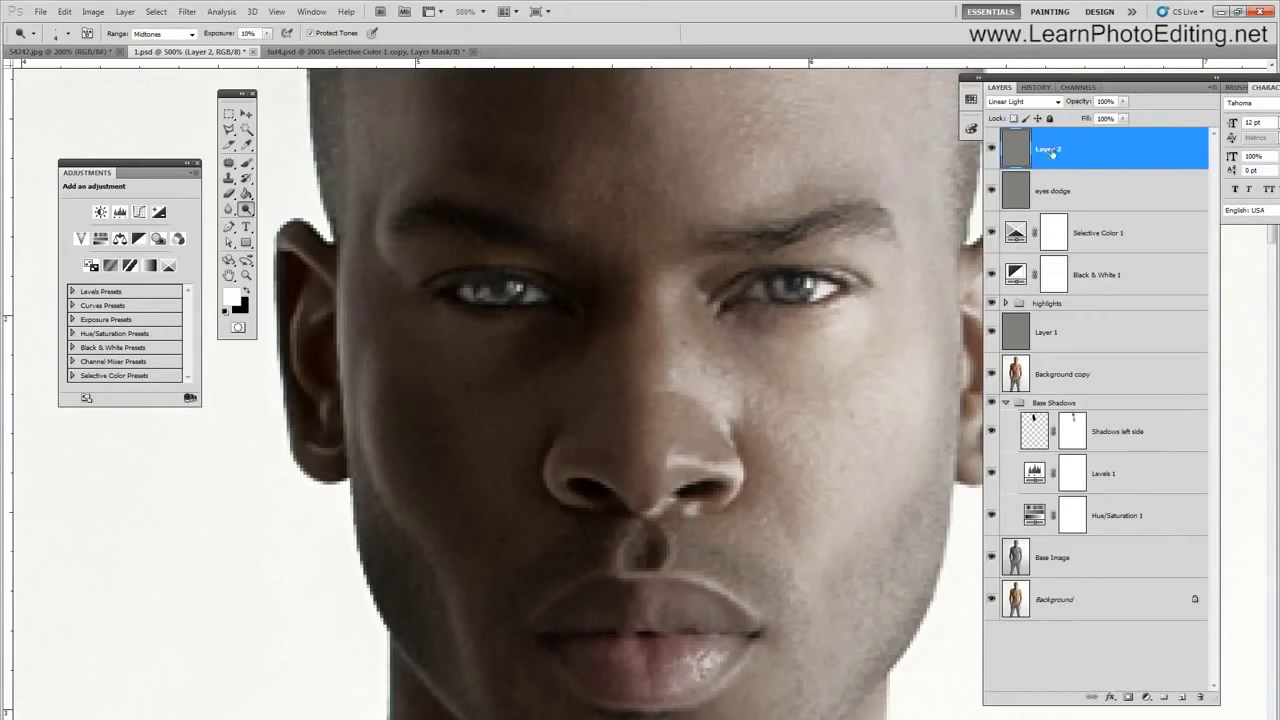
# - Rename the new gray layer as "eye burn"
pyautogui.doubleClick(1050, 149)
pyautogui.write('eye brun')
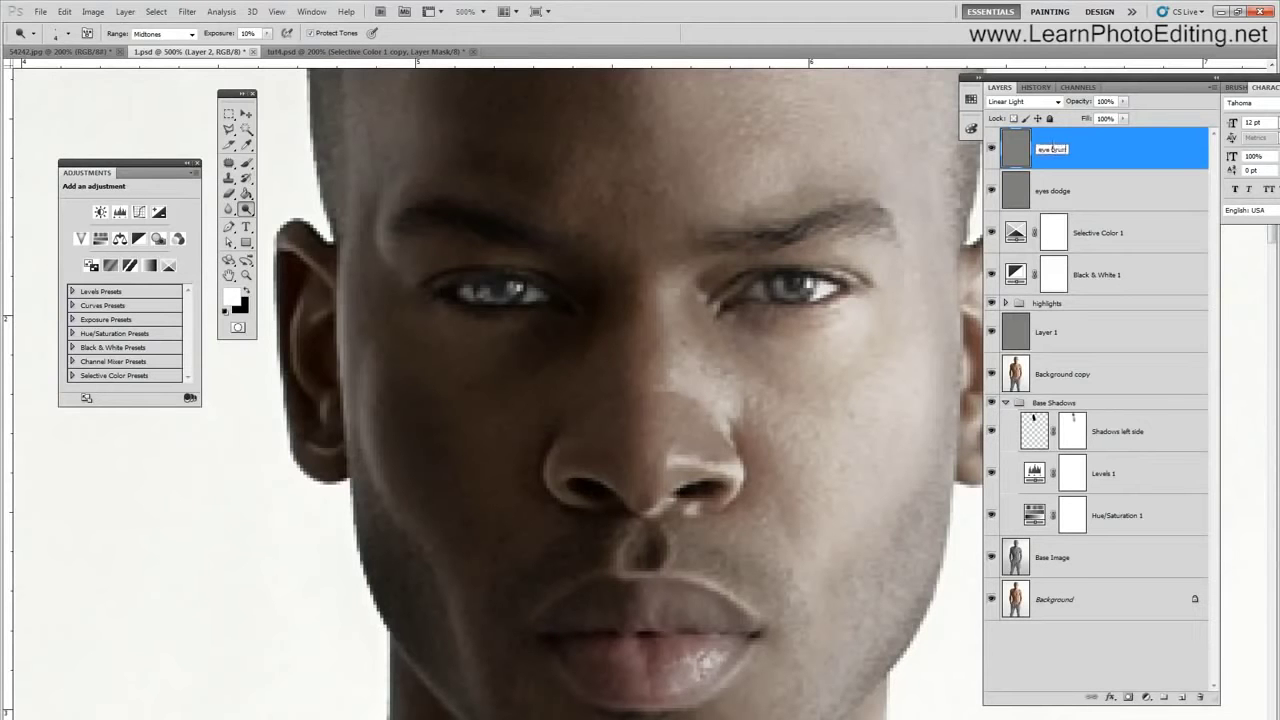
pyautogui.press('Return')
pyautogui.doubleClick(1060, 151)
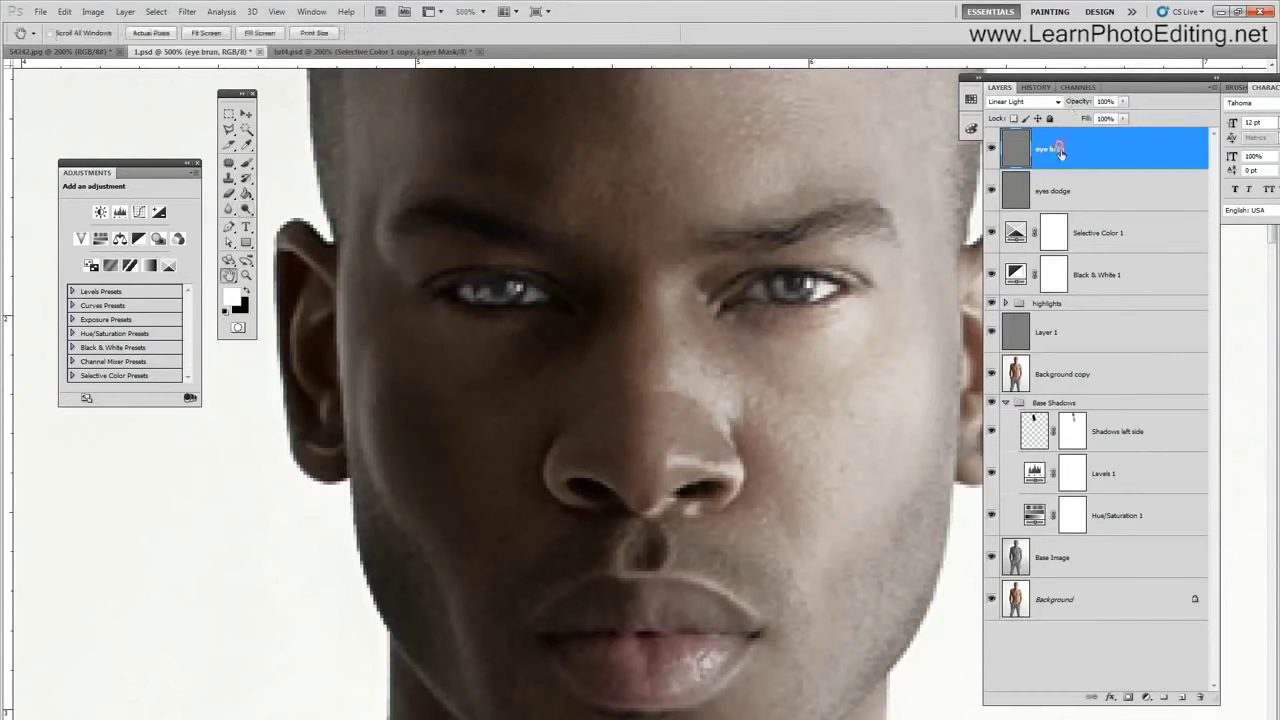
pyautogui.click(1261, 82)
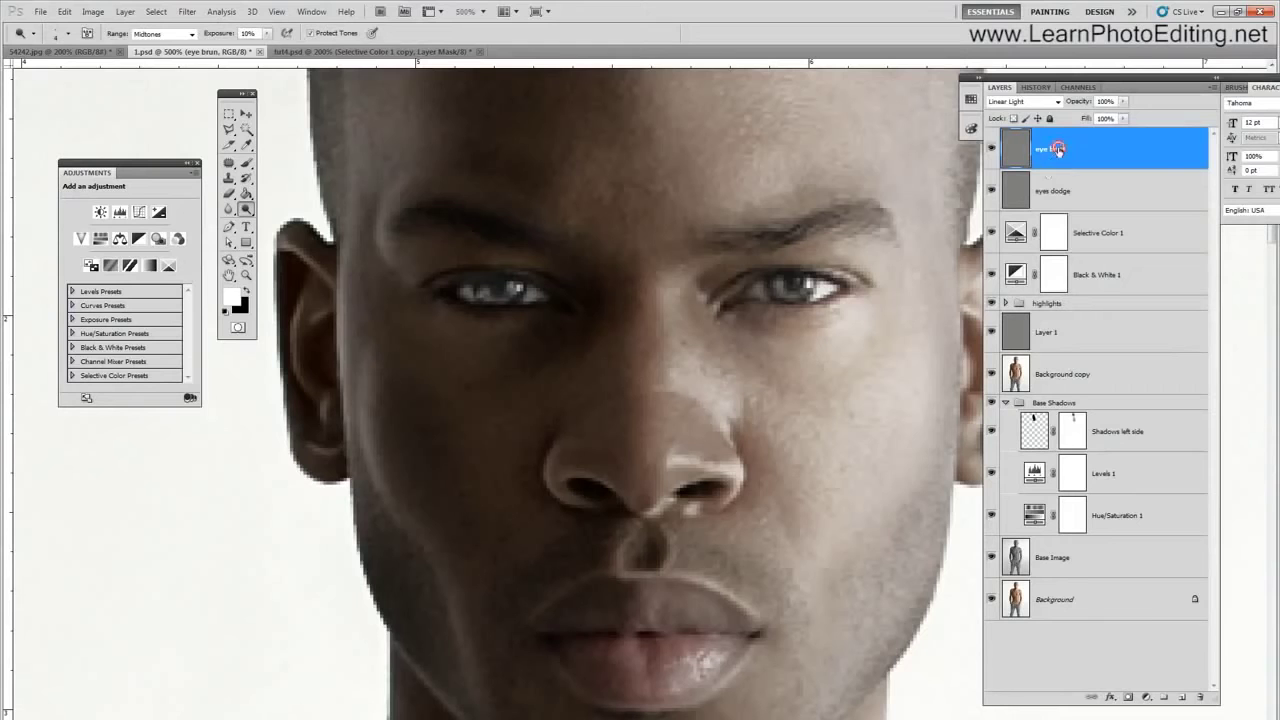
pyautogui.doubleClick(1058, 149)
pyautogui.moveTo(1066, 149); pyautogui.dragTo(1055, 149)
pyautogui.write('burn')
pyautogui.press('Return')
pyautogui.click(282, 11)
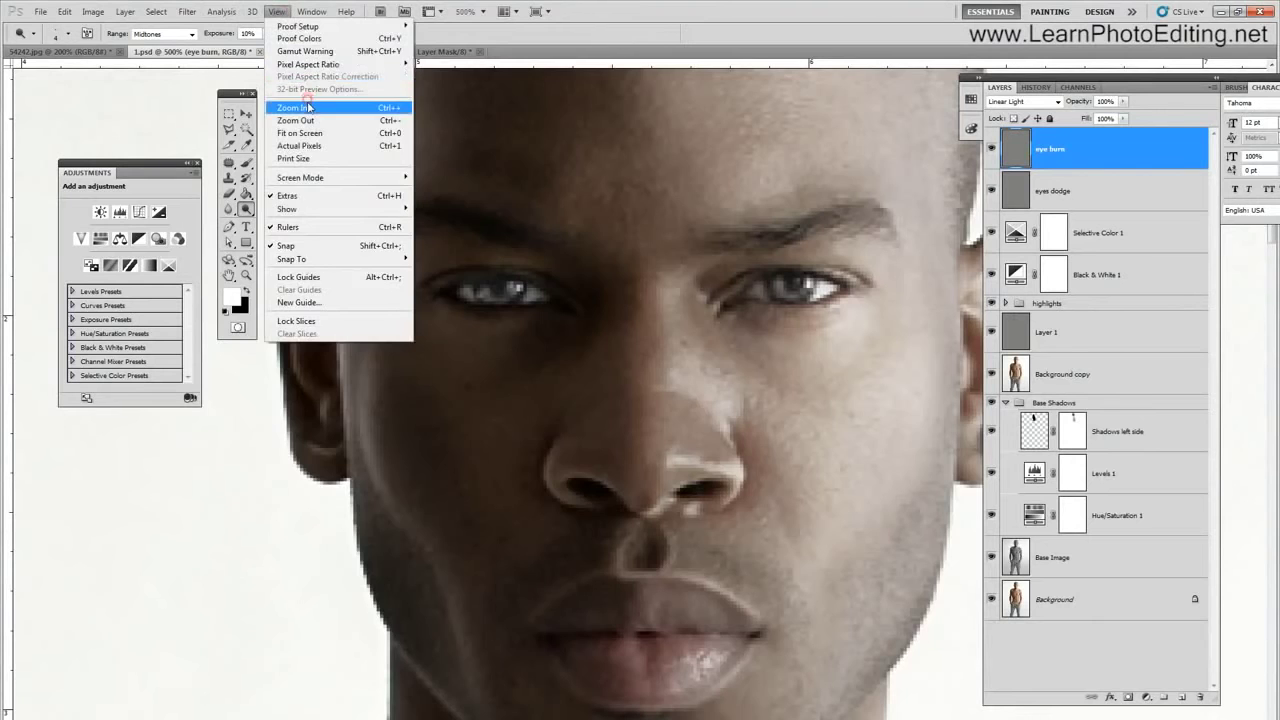
pyautogui.click(300, 106)
pyautogui.click(276, 11)
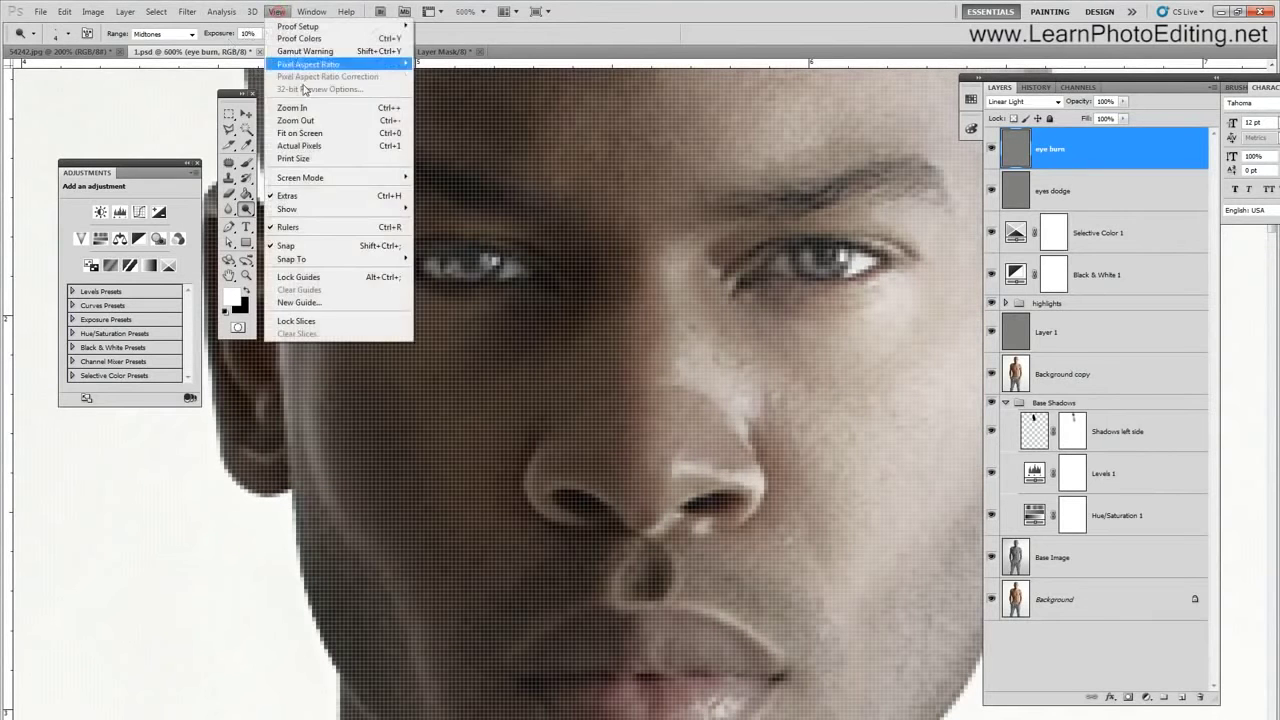
pyautogui.click(305, 118)
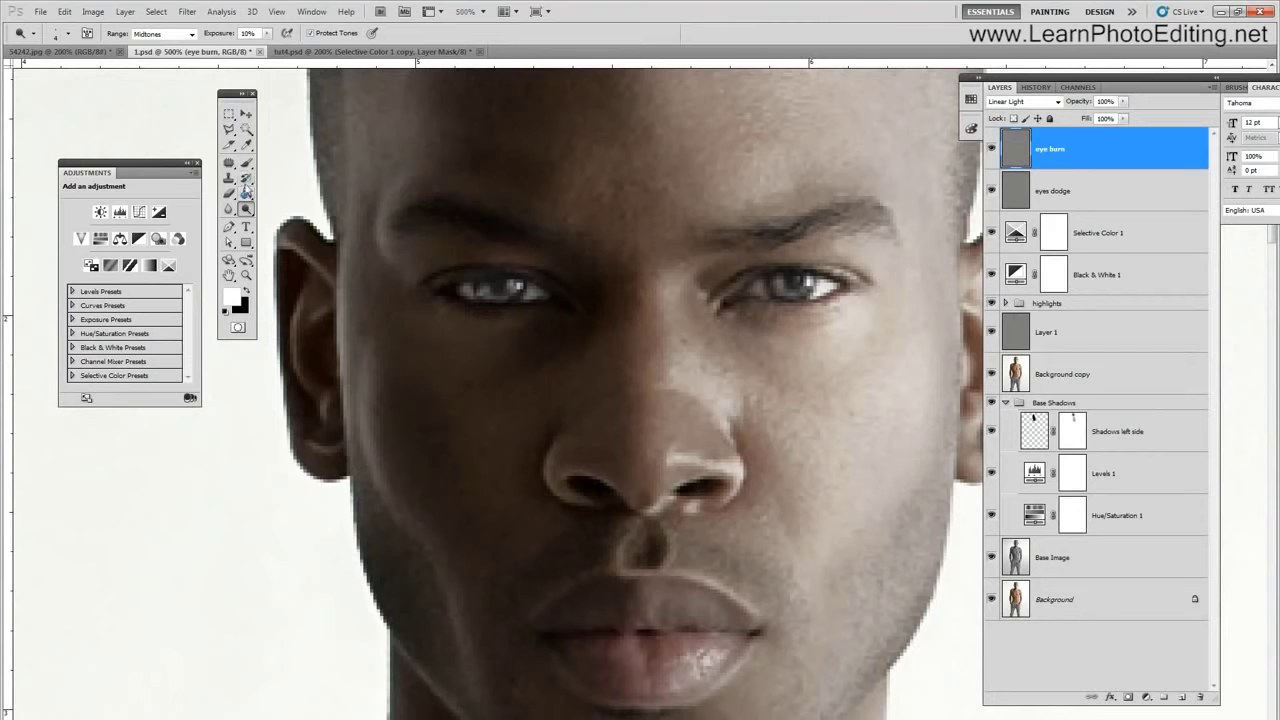
pyautogui.click(246, 162)
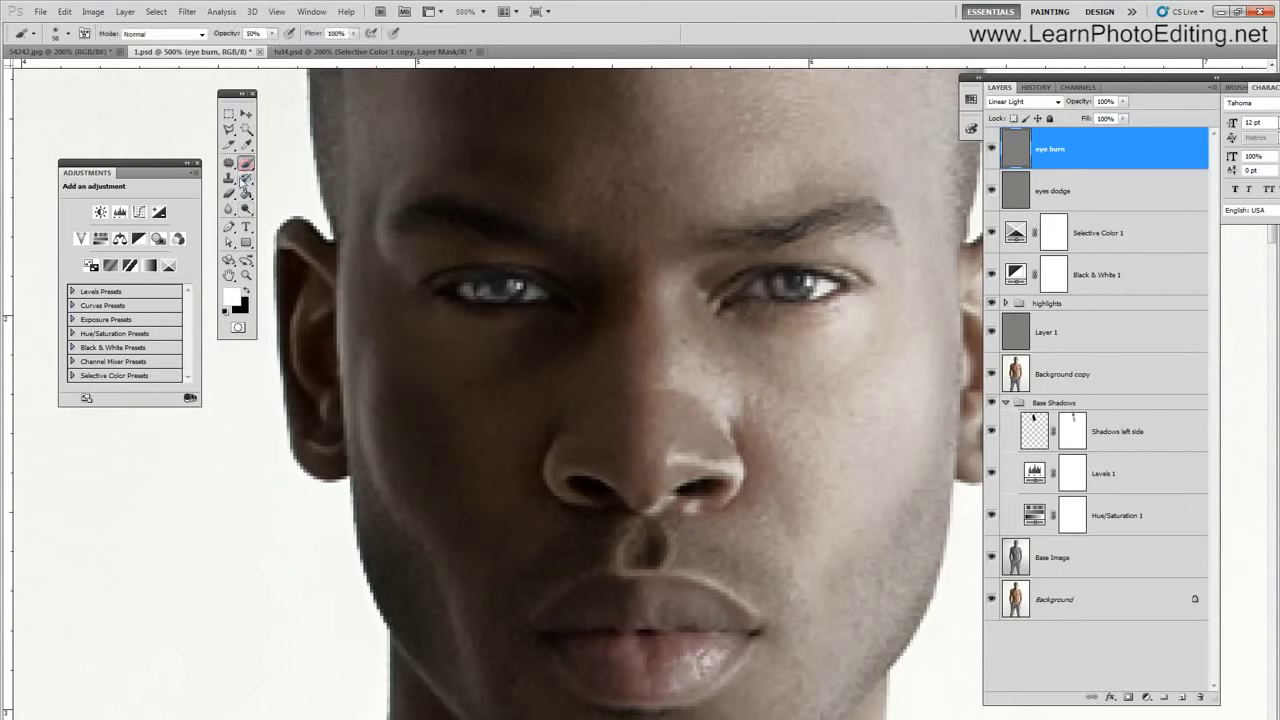
pyautogui.click(69, 34)
pyautogui.click(151, 5)
# - On the eye burn layer, darken the iris rim, pupil and lid line of the eye on the bright side with a 2 px Burn tool
pyautogui.click(246, 208)
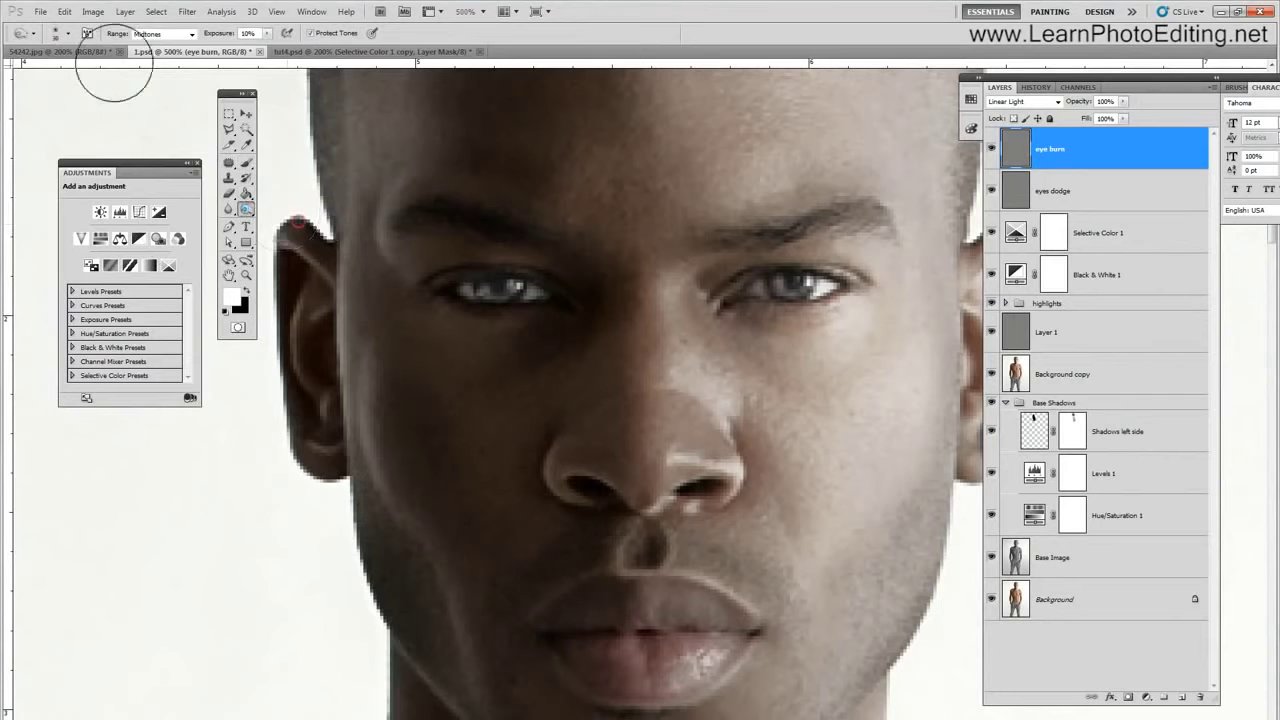
pyautogui.click(69, 34)
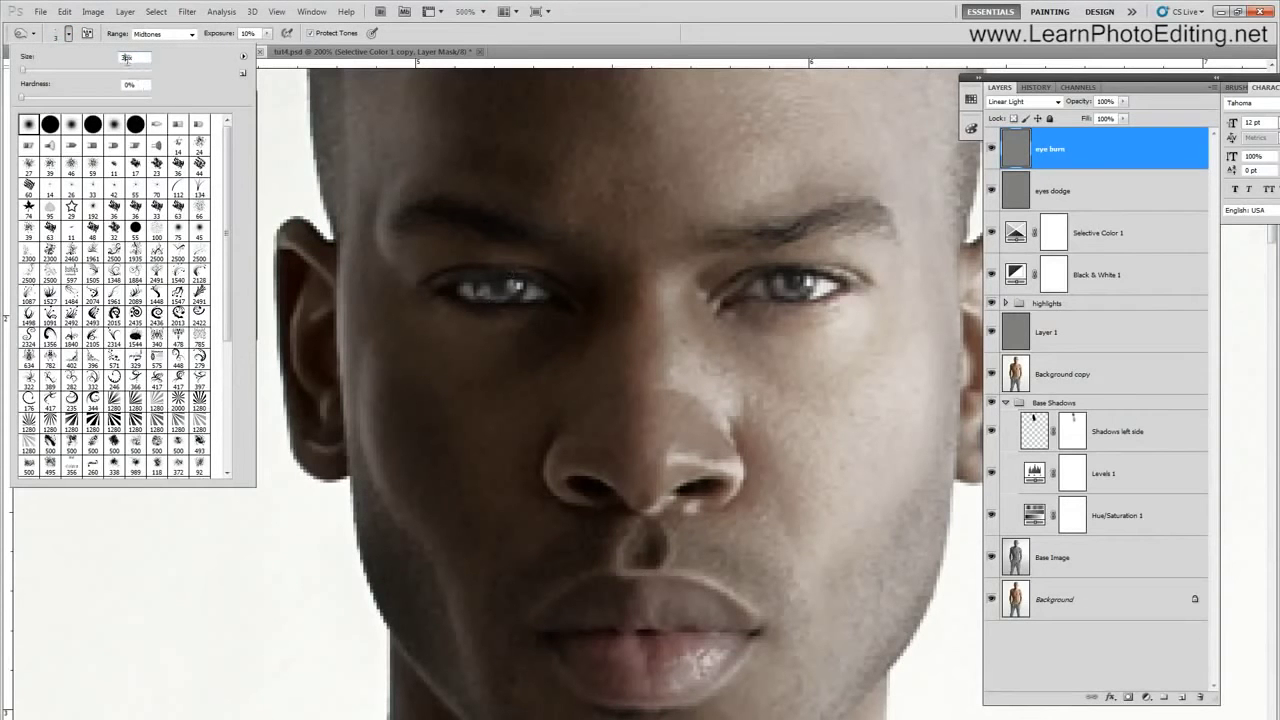
pyautogui.moveTo(47, 60); pyautogui.dragTo(42, 60)
pyautogui.click(726, 304)
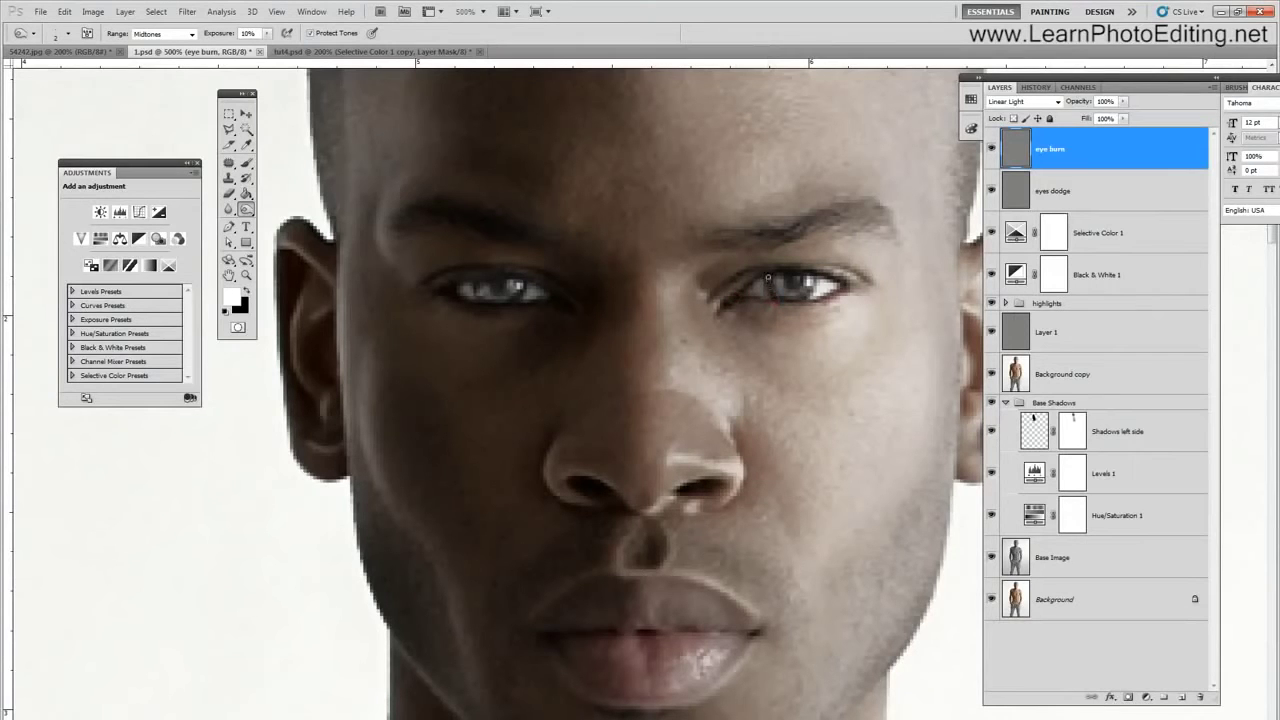
pyautogui.moveTo(769, 291); pyautogui.dragTo(802, 296)
pyautogui.click(816, 277)
pyautogui.moveTo(792, 287); pyautogui.dragTo(794, 284)
# - Burn the corners, iris rim, pupil and upper lid line of the eye on the shadowed side of the face
pyautogui.moveTo(452, 286); pyautogui.dragTo(444, 290)
pyautogui.moveTo(557, 297); pyautogui.dragTo(518, 288)
pyautogui.click(510, 298)
pyautogui.click(485, 301)
pyautogui.click(481, 296)
pyautogui.click(499, 286)
pyautogui.click(497, 279)
pyautogui.click(580, 304)
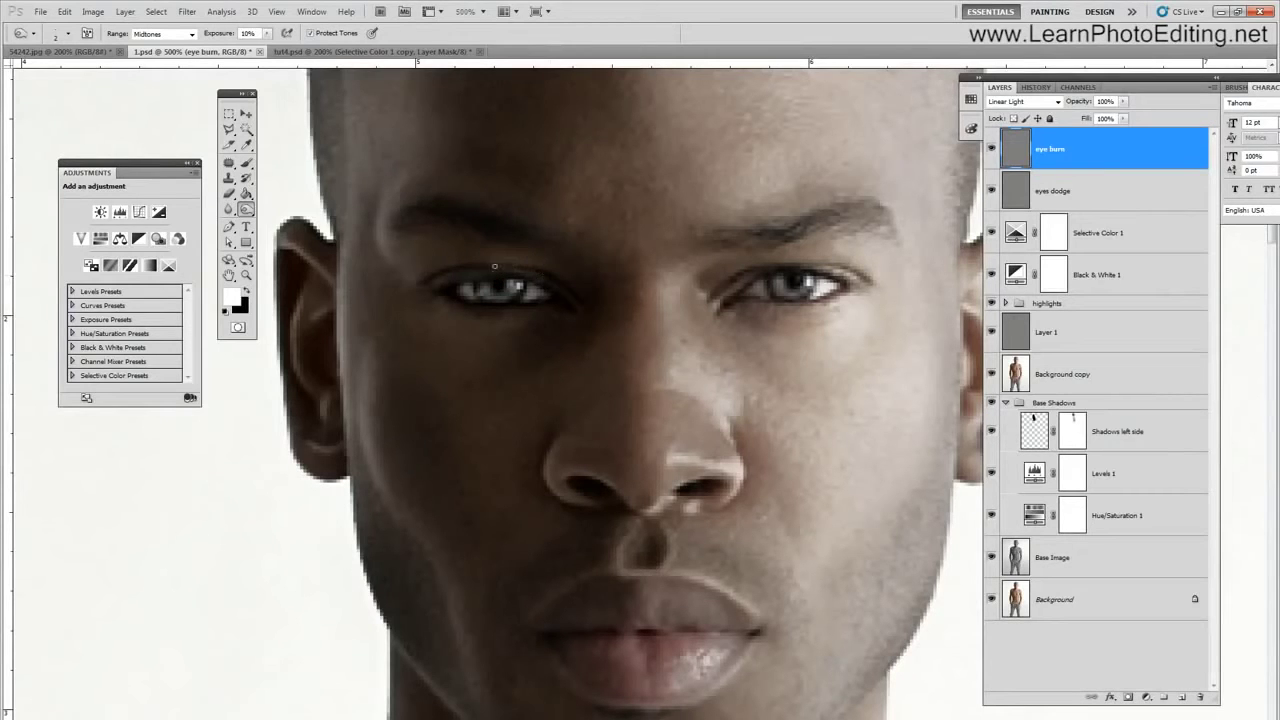
pyautogui.click(429, 274)
# - Compare the eyes with the eye burn and eyes dodge layers hidden and shown, and examine the portrait at 100% and 300%
pyautogui.click(991, 148)
pyautogui.click(991, 148)
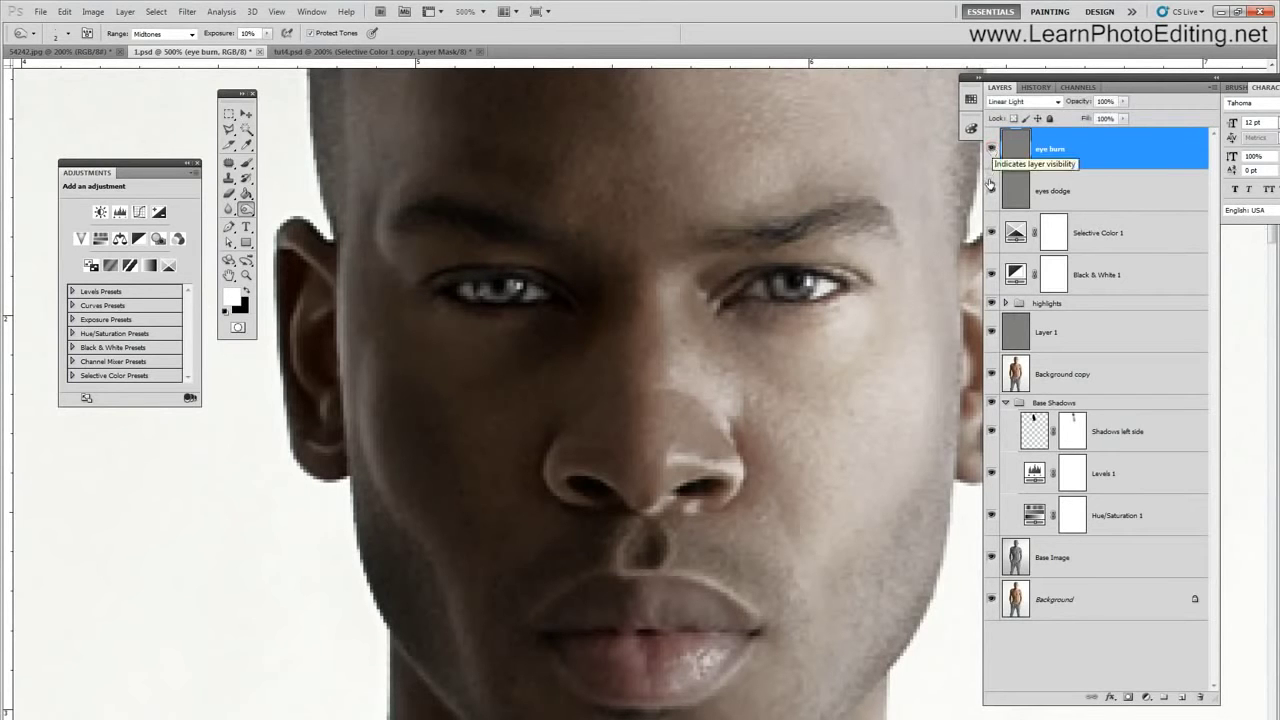
pyautogui.click(990, 190)
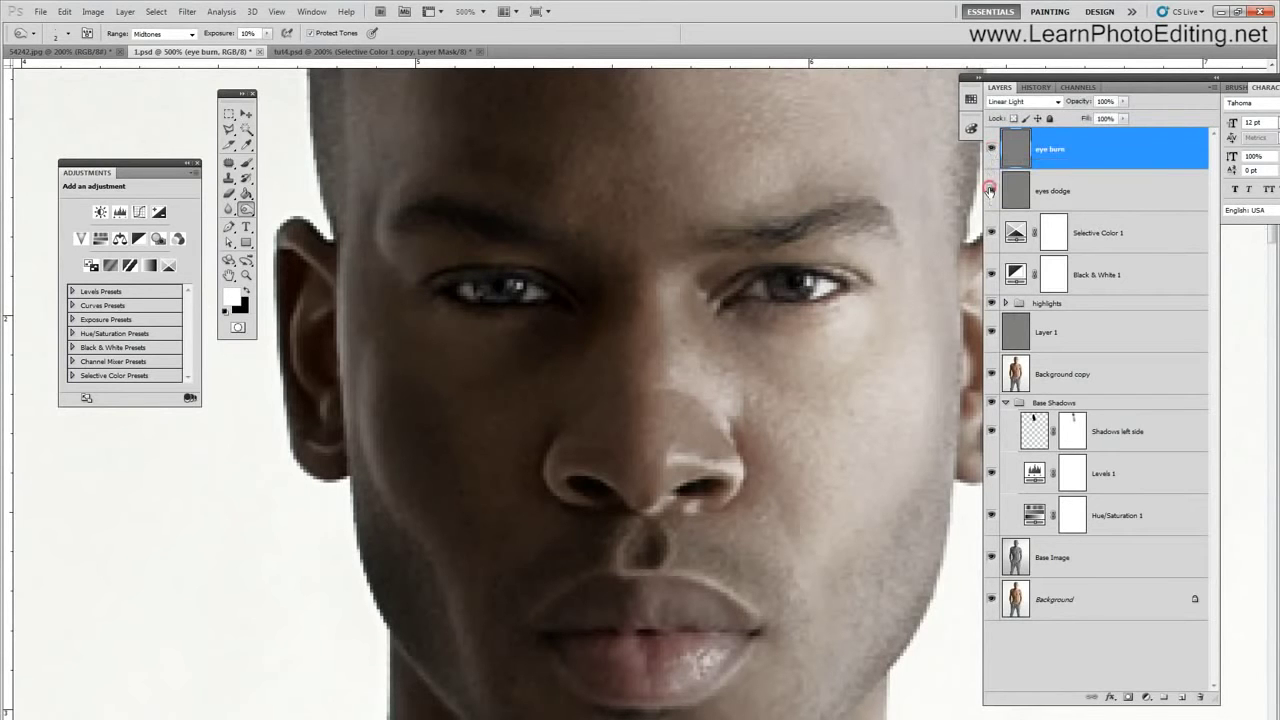
pyautogui.click(276, 11)
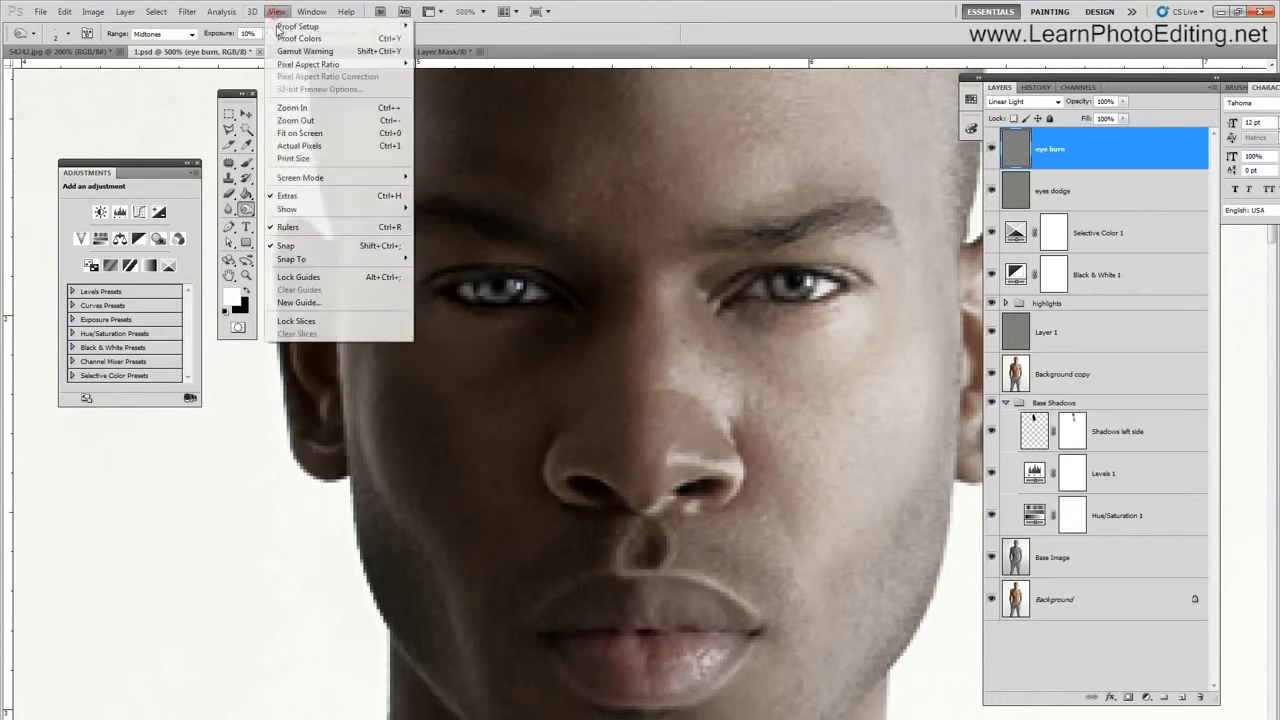
pyautogui.click(301, 149)
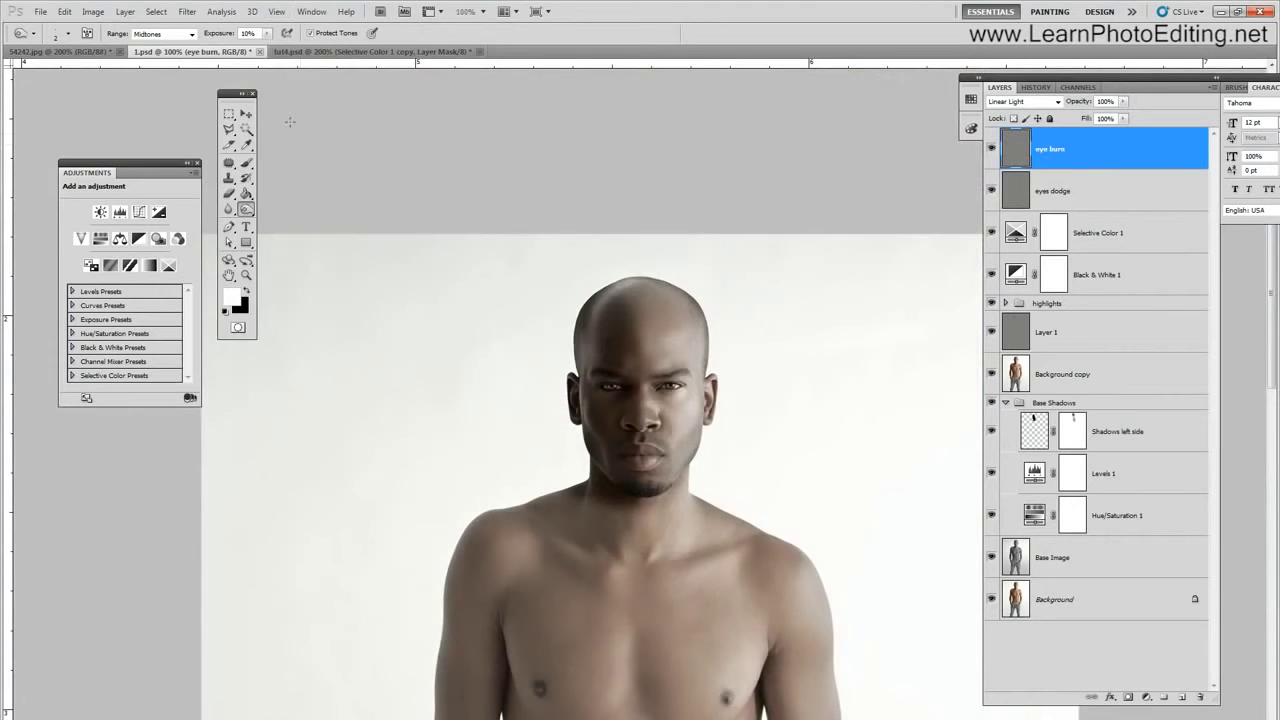
pyautogui.click(276, 11)
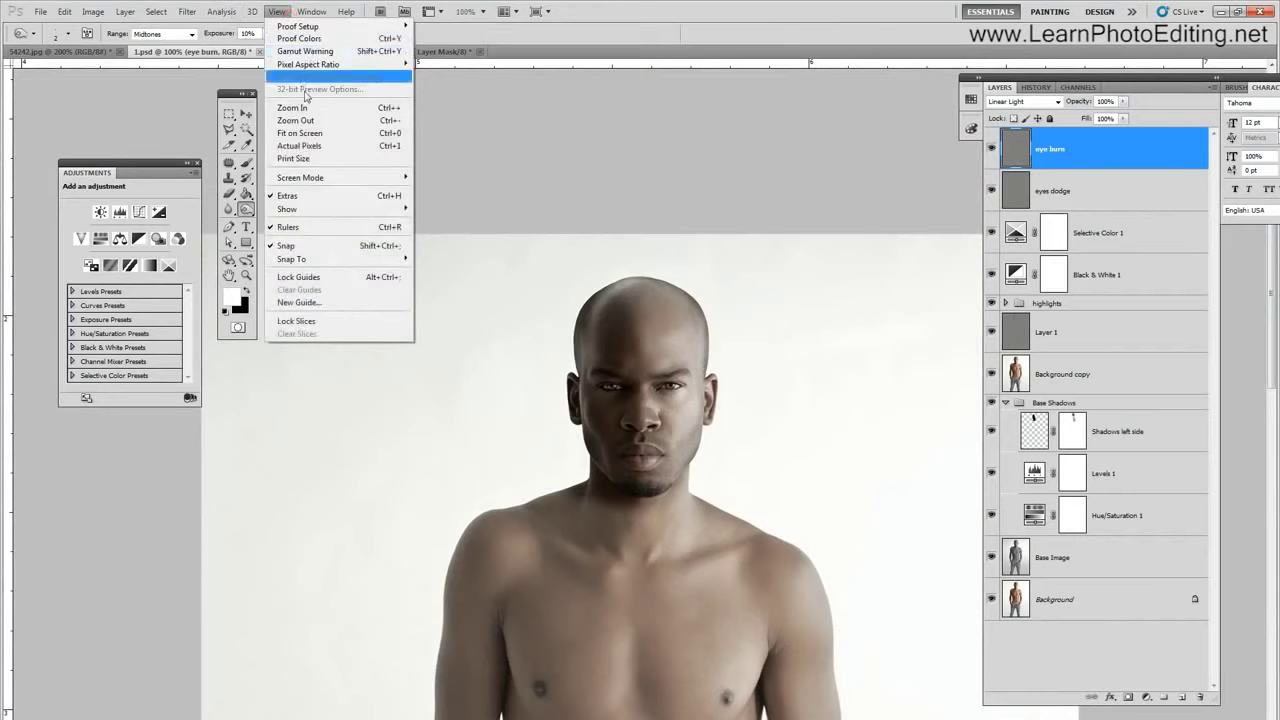
pyautogui.click(305, 108)
pyautogui.click(276, 11)
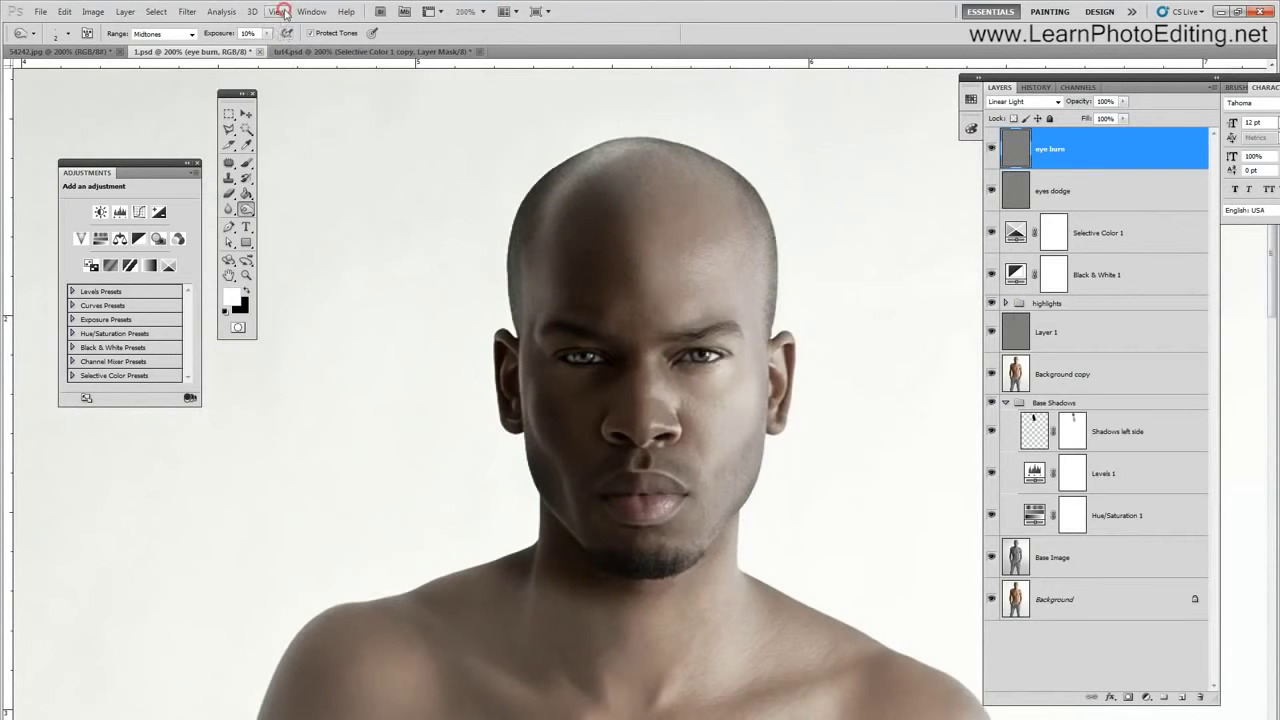
pyautogui.click(290, 108)
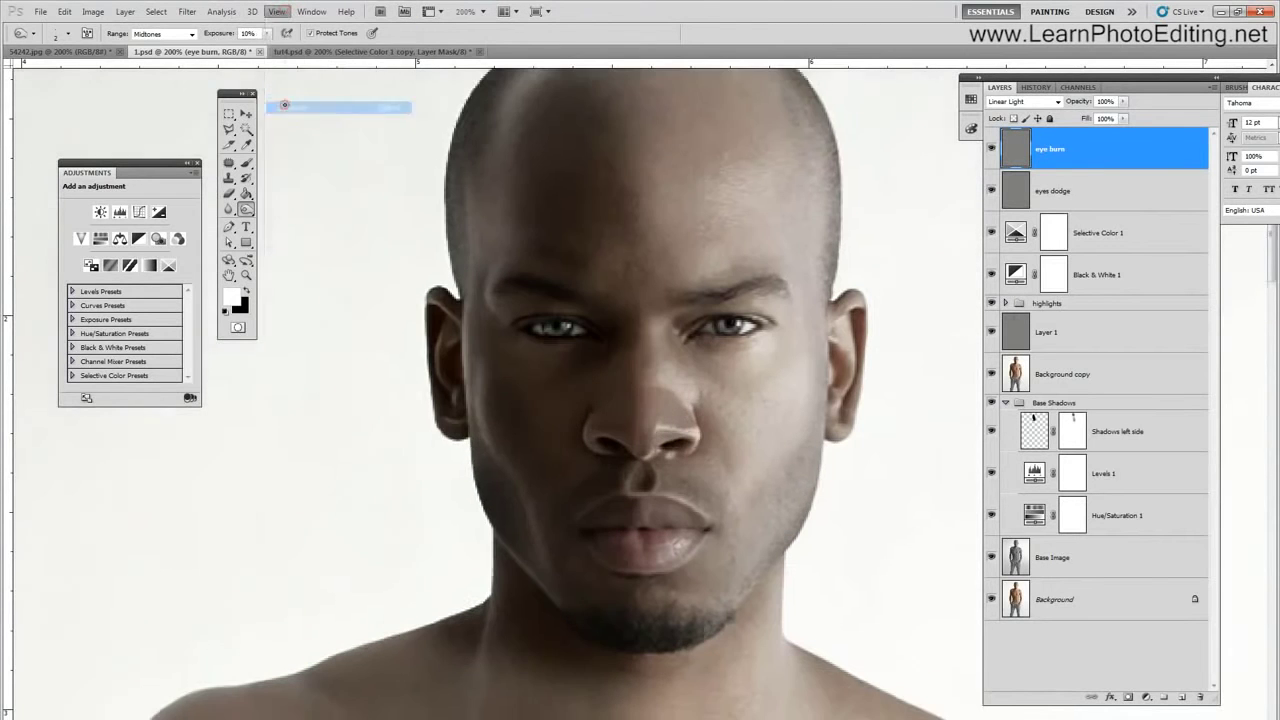
# - Add a new layer above the Selective Color 1 adjustment and set its blending mode to Soft Light
pyautogui.click(1086, 224)
pyautogui.click(128, 12)
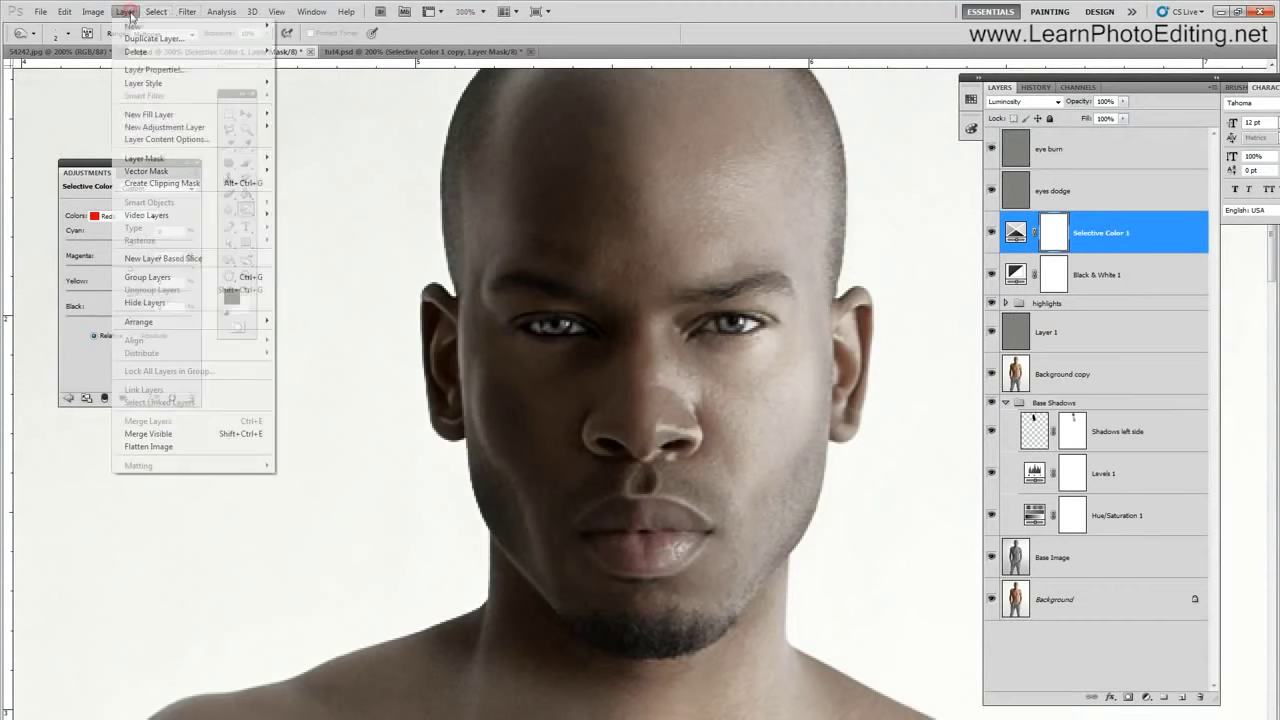
pyautogui.moveTo(262, 26)
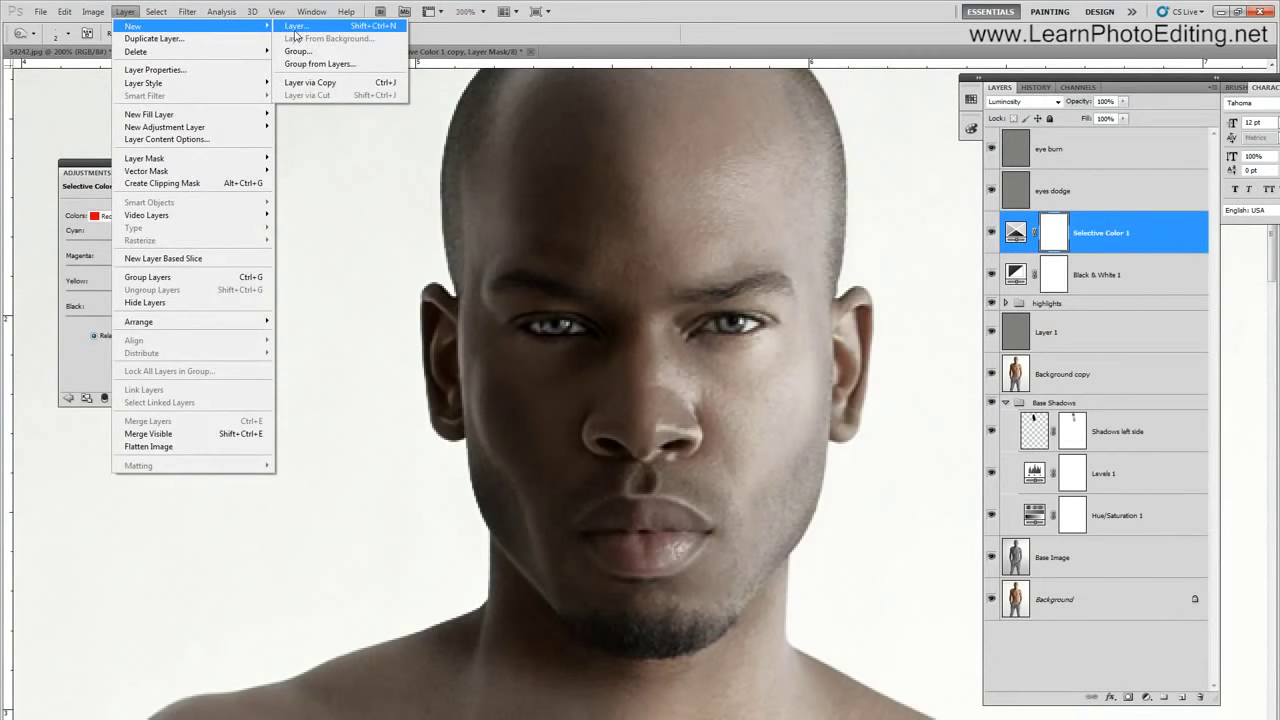
pyautogui.click(295, 27)
pyautogui.click(682, 118)
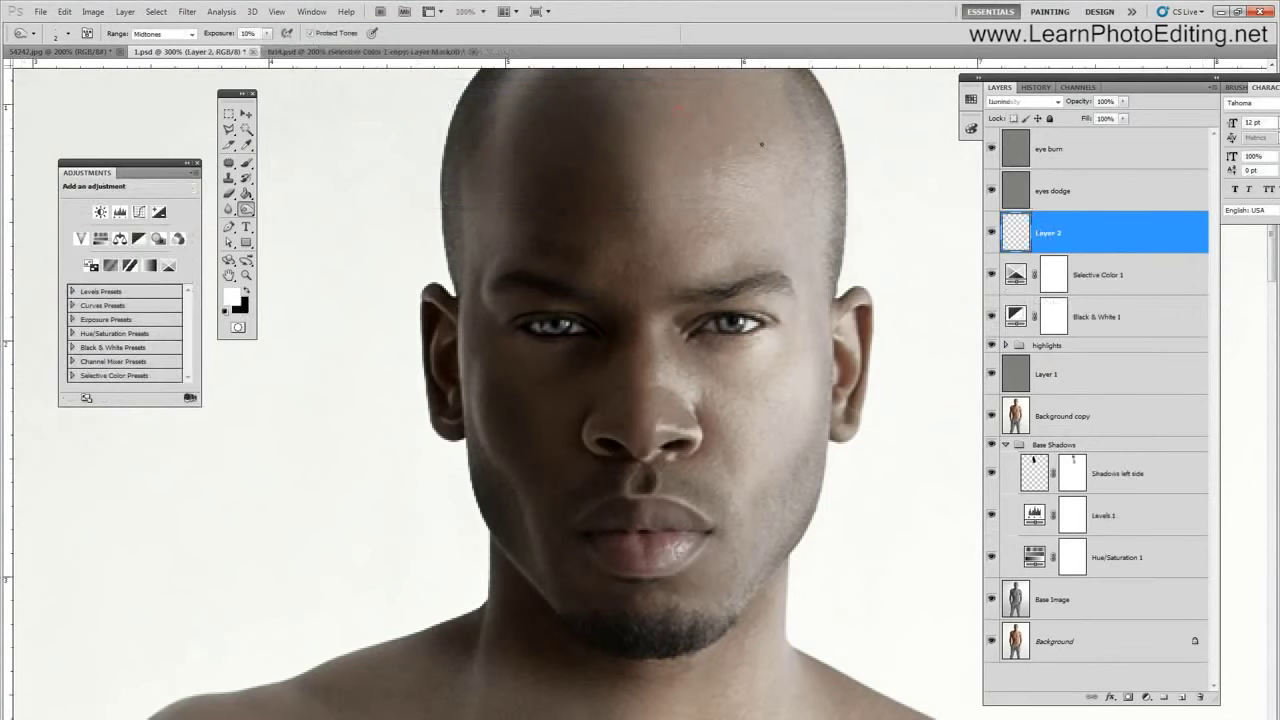
pyautogui.click(1034, 102)
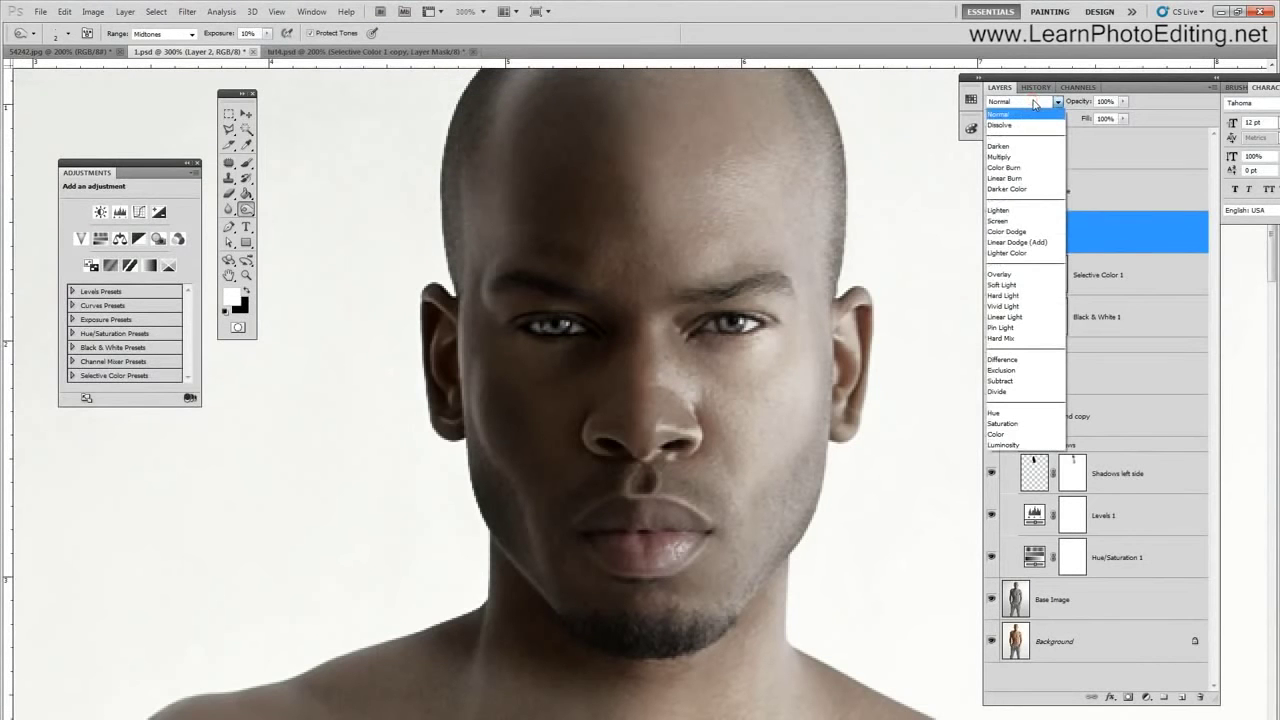
pyautogui.click(1003, 285)
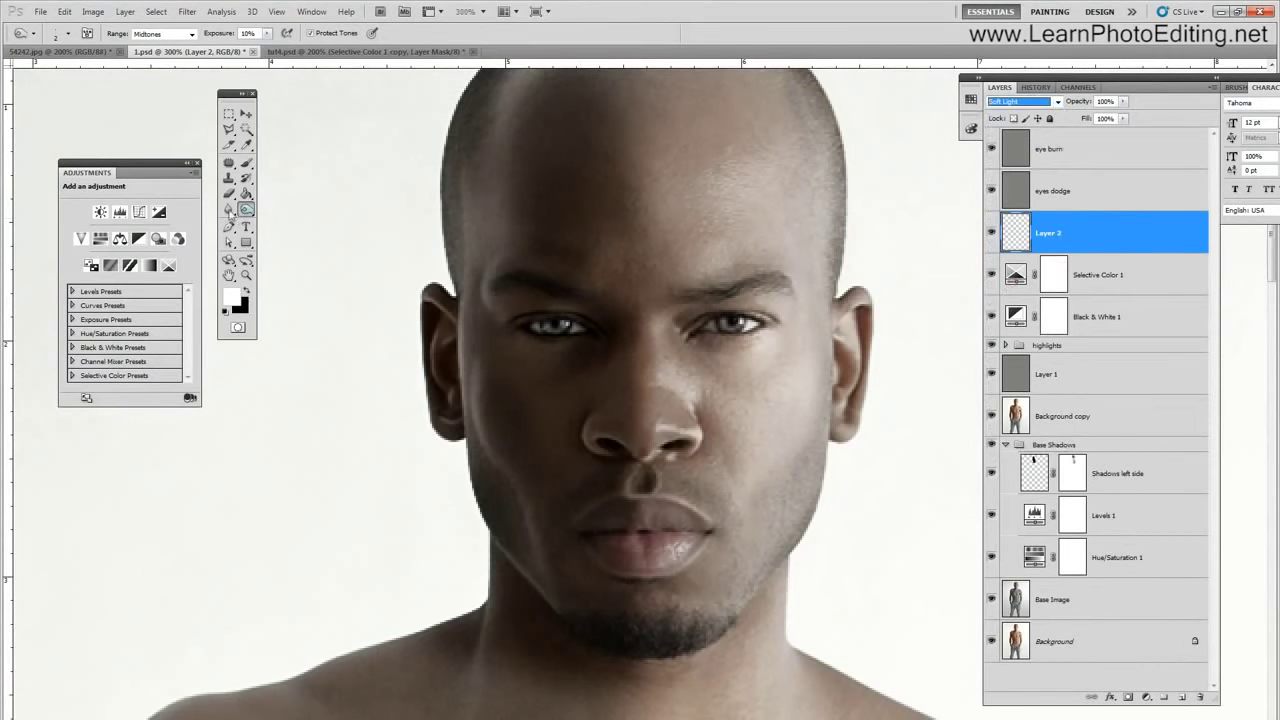
# - Paint white over the irises of both eyes with a soft 5 px brush at 50% opacity
pyautogui.click(247, 163)
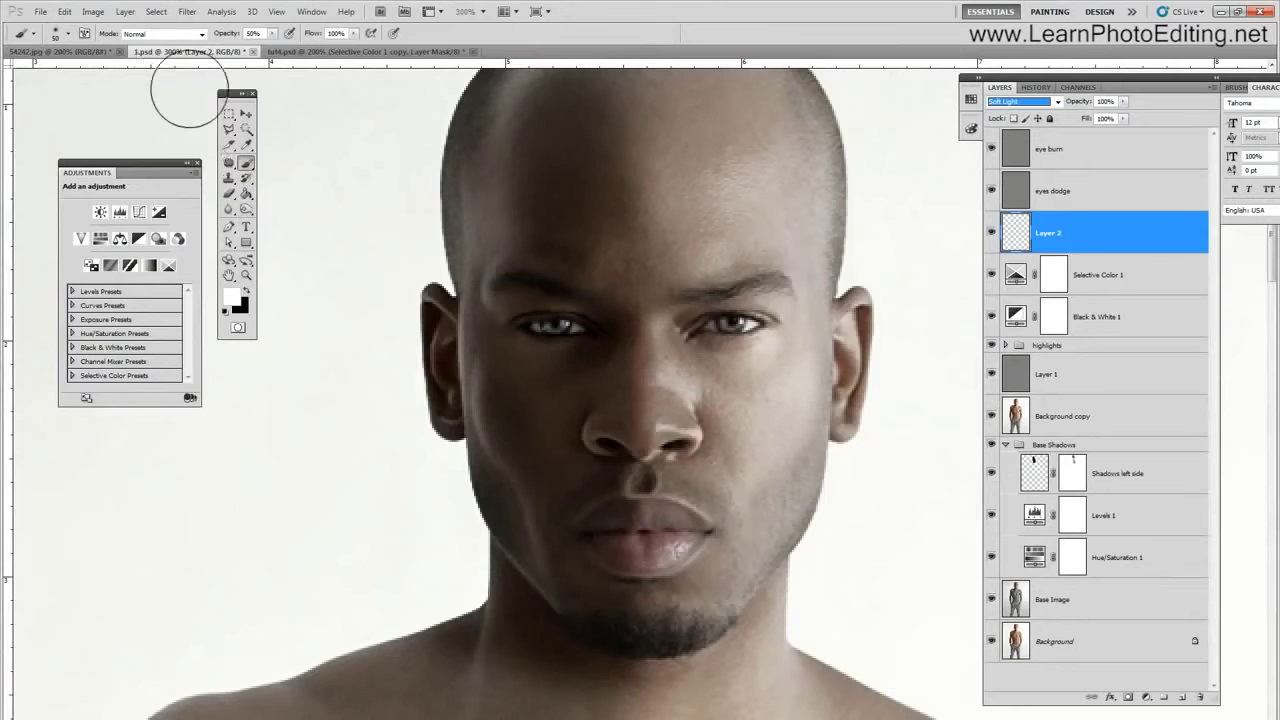
pyautogui.click(60, 33)
pyautogui.moveTo(131, 57)
pyautogui.mouseDown()
pyautogui.moveTo(68, 57)
pyautogui.moveTo(98, 57)
pyautogui.moveTo(58, 71)
pyautogui.mouseUp()
pyautogui.write('100')
pyautogui.write('40')
pyautogui.write('5')
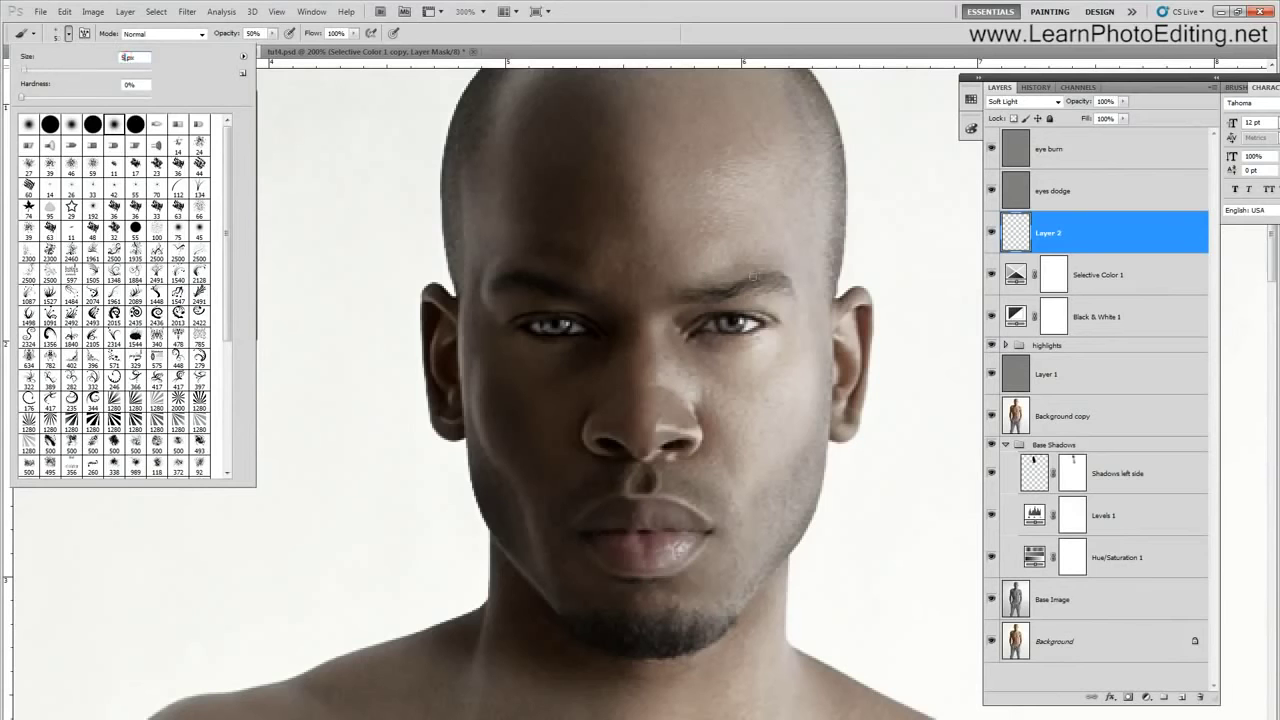
pyautogui.click(727, 322)
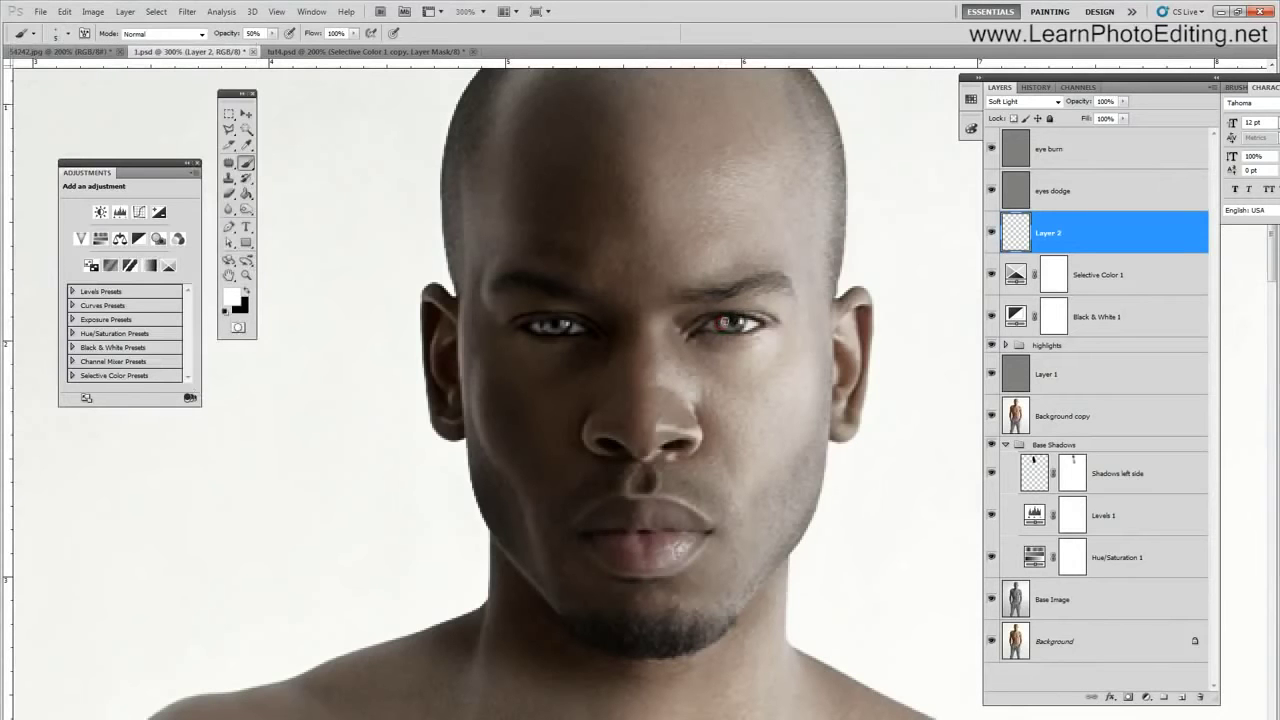
pyautogui.moveTo(726, 322); pyautogui.dragTo(732, 327)
pyautogui.moveTo(565, 326)
pyautogui.mouseDown()
pyautogui.moveTo(549, 325)
pyautogui.moveTo(565, 320)
pyautogui.mouseUp()
# - Check the white eye paint at 100% zoom with its layer hidden and shown, and set the layer's opacity to 30%
pyautogui.click(277, 12)
pyautogui.click(279, 13)
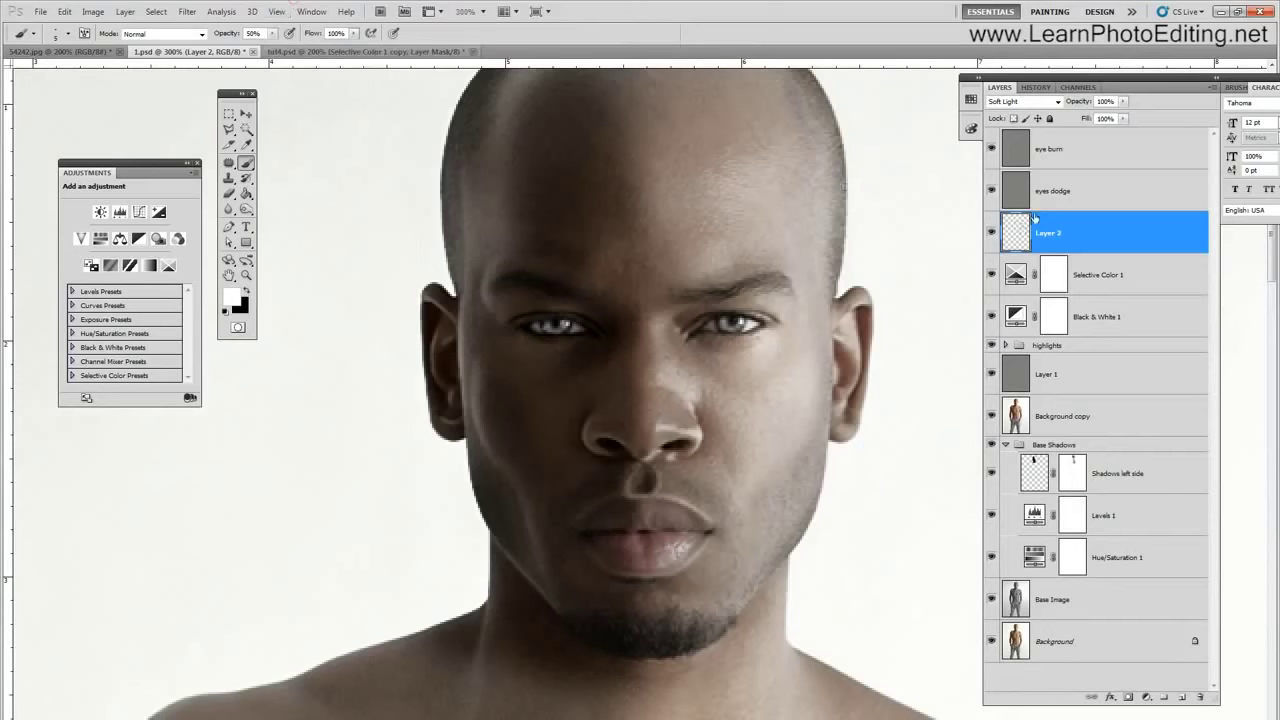
pyautogui.click(277, 12)
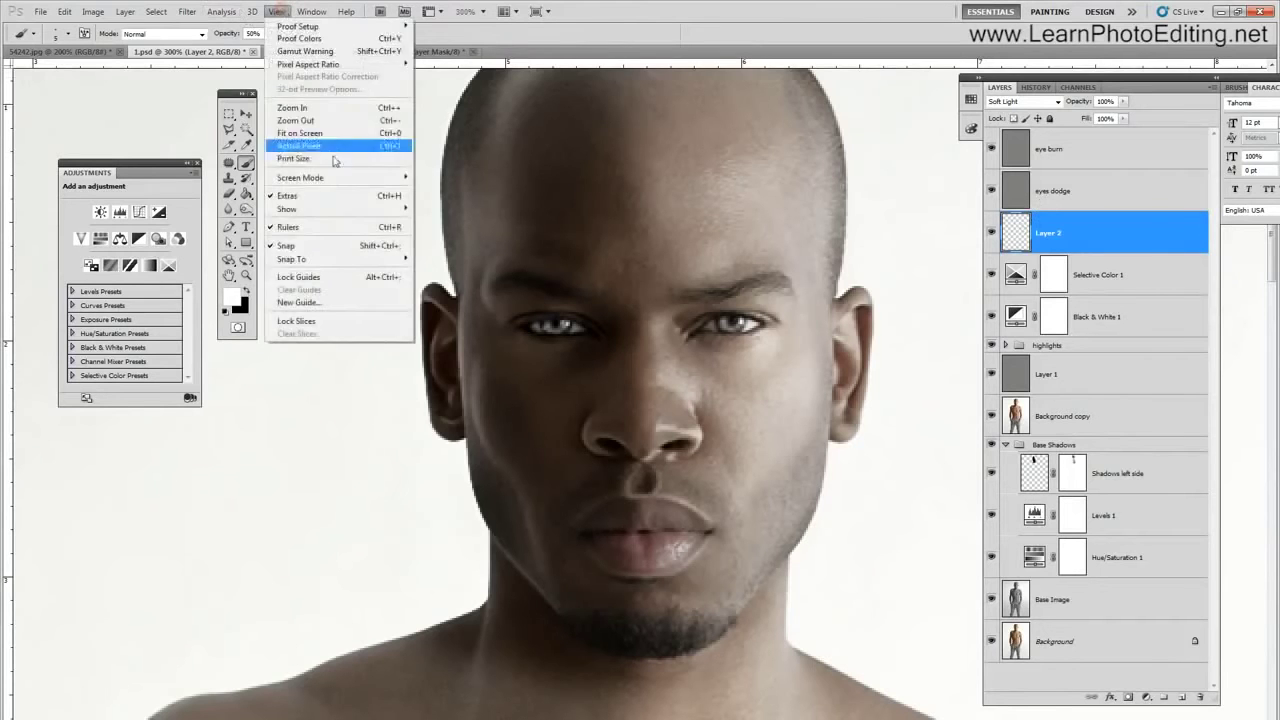
pyautogui.click(329, 145)
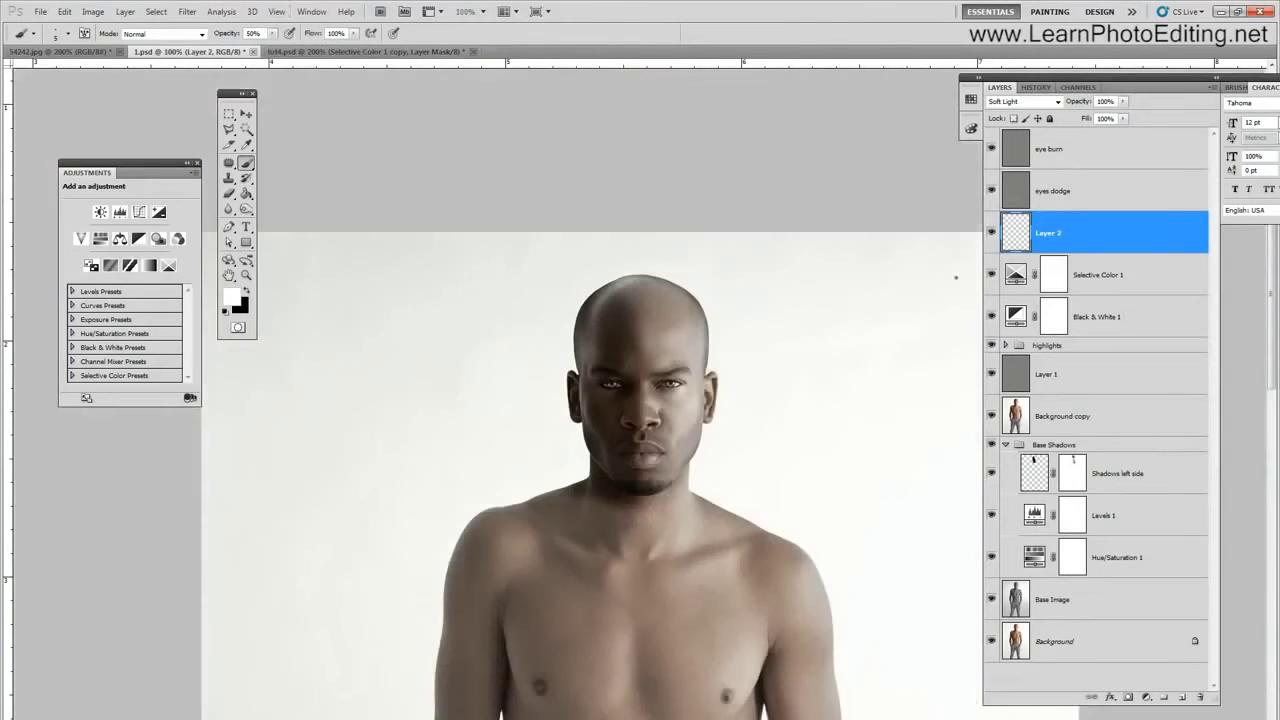
pyautogui.click(991, 234)
pyautogui.click(991, 234)
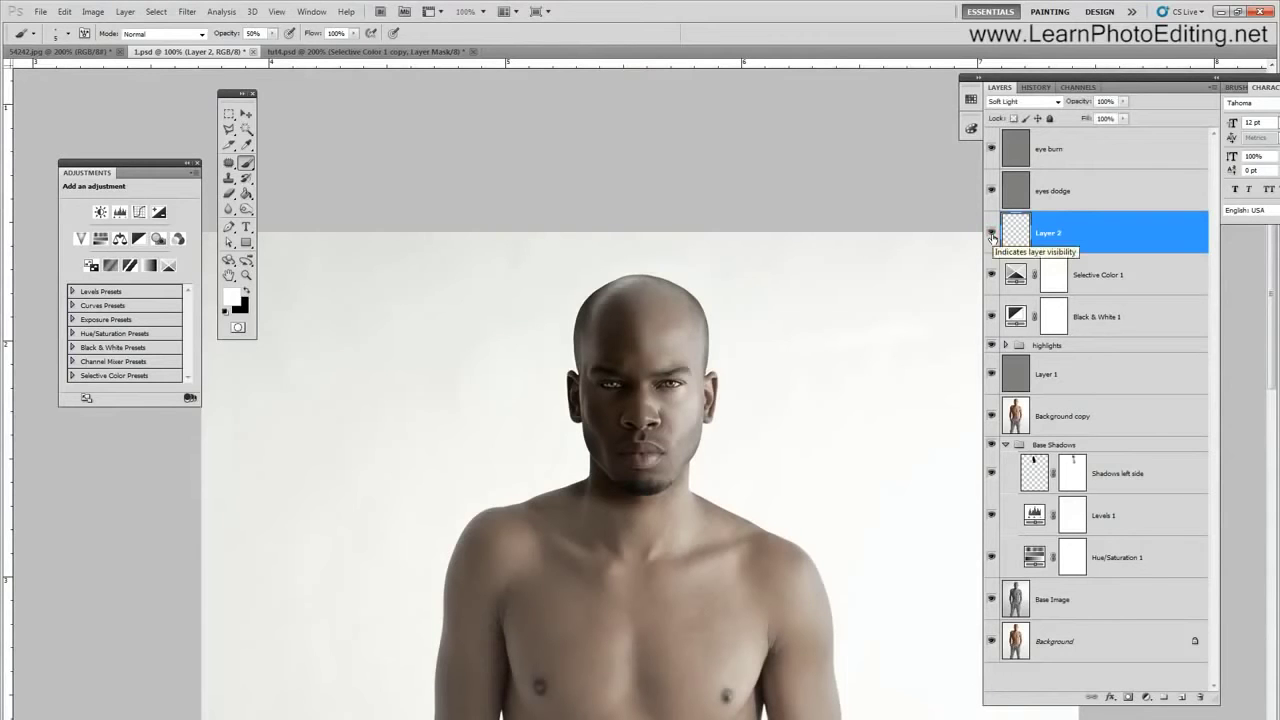
pyautogui.click(1103, 102)
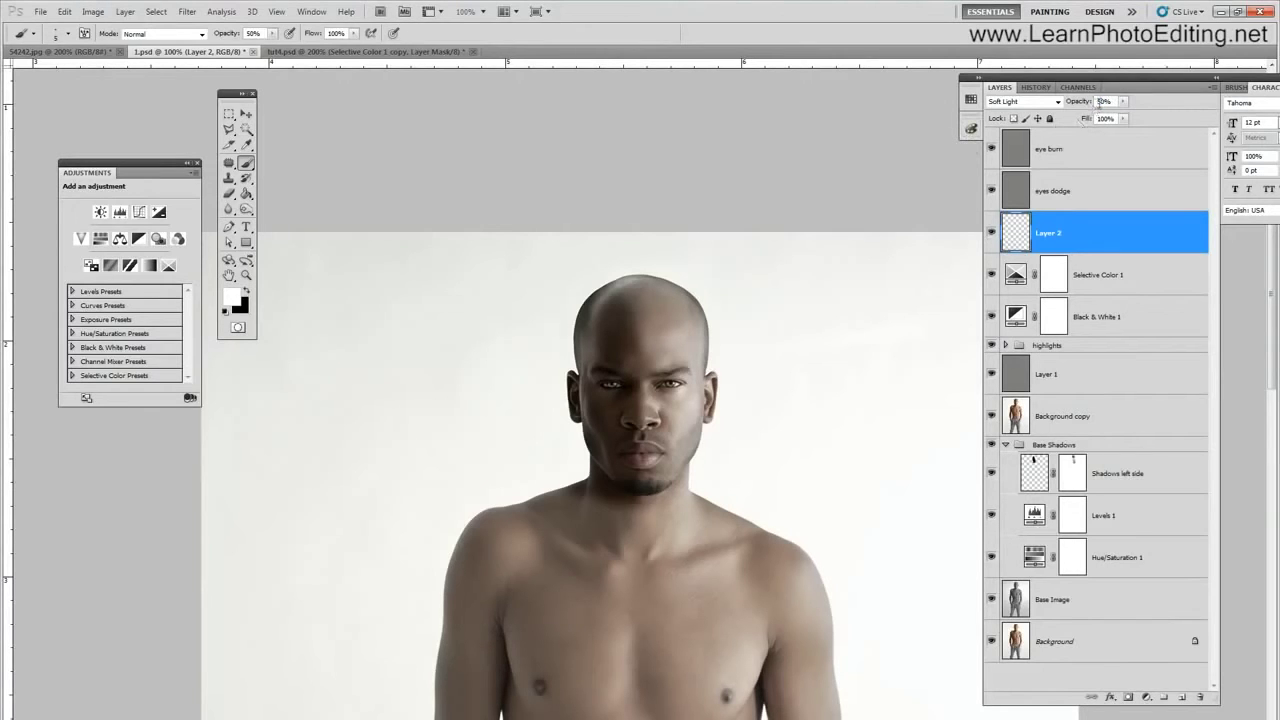
pyautogui.click(1100, 102)
pyautogui.write('30')
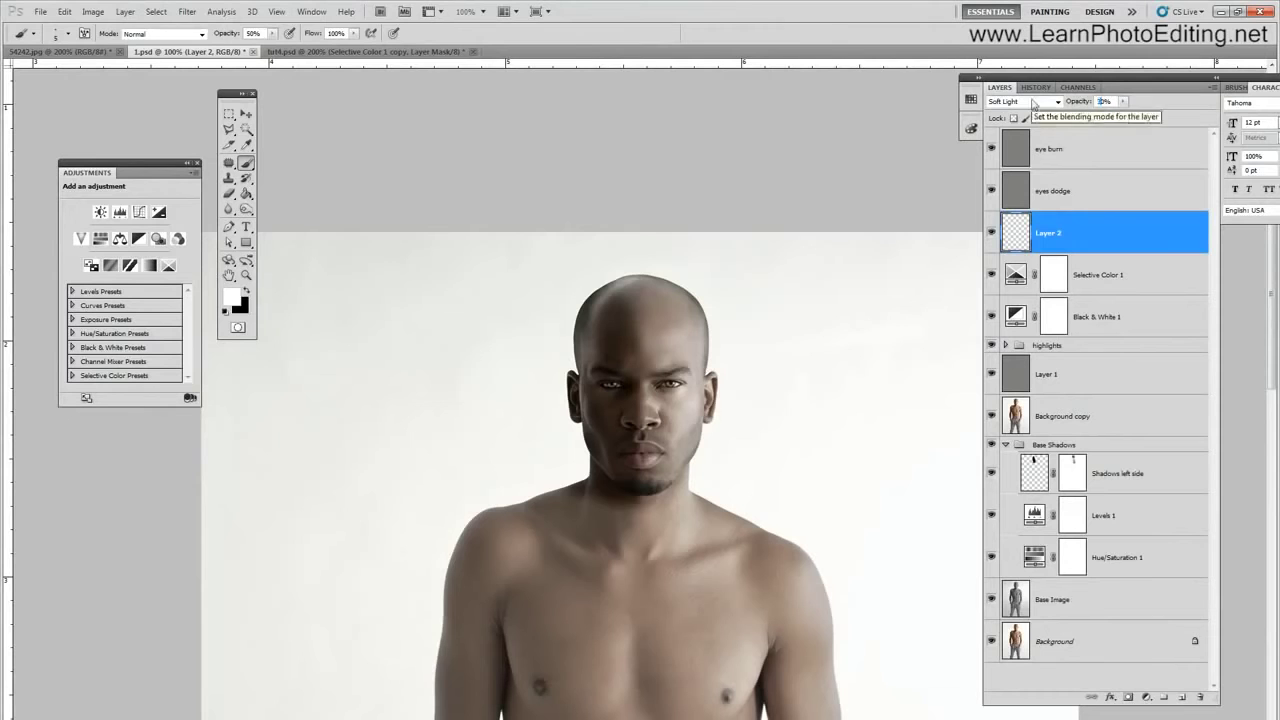
# - Compare the eyes with the white paint layer repeatedly hidden and shown
pyautogui.click(993, 234)
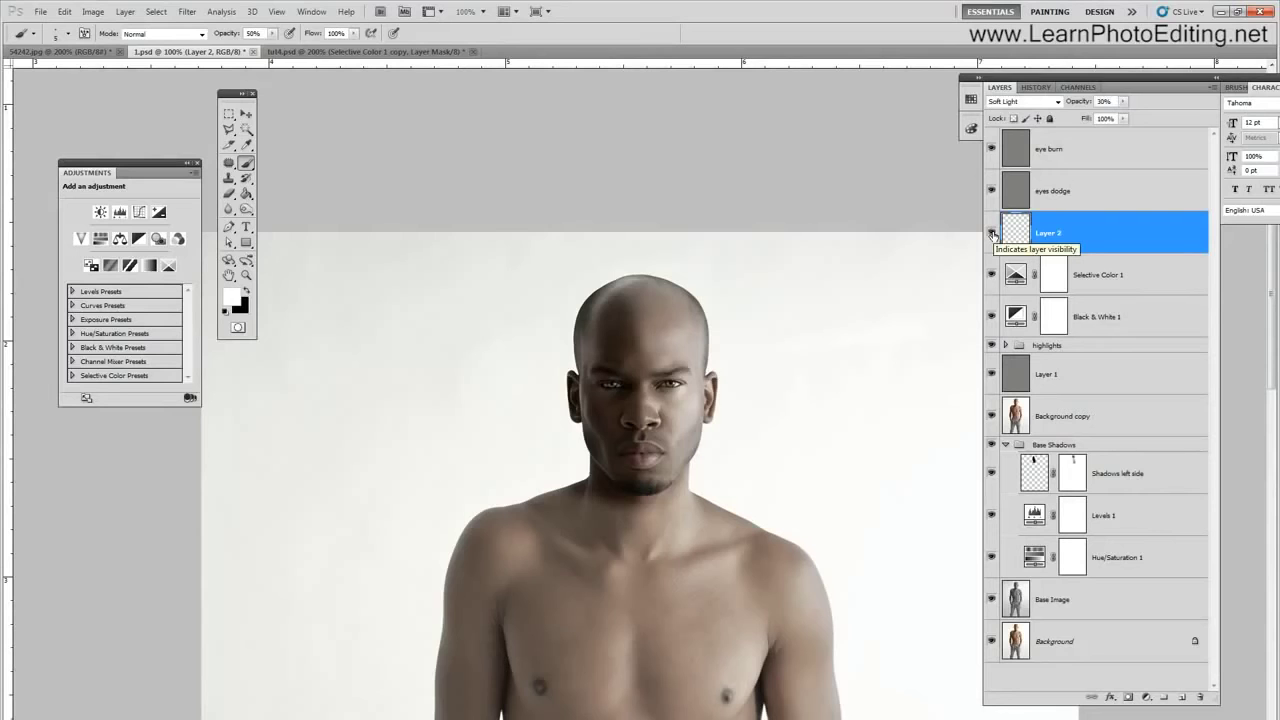
pyautogui.click(993, 234)
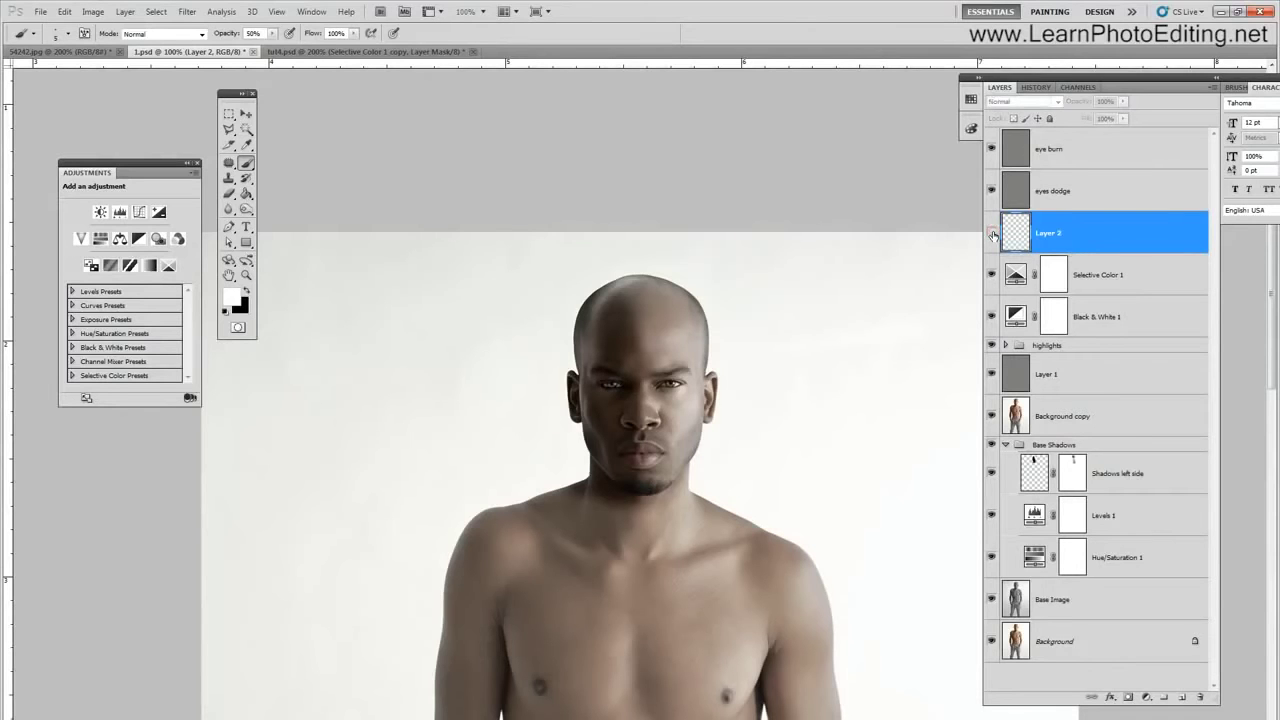
pyautogui.click(993, 234)
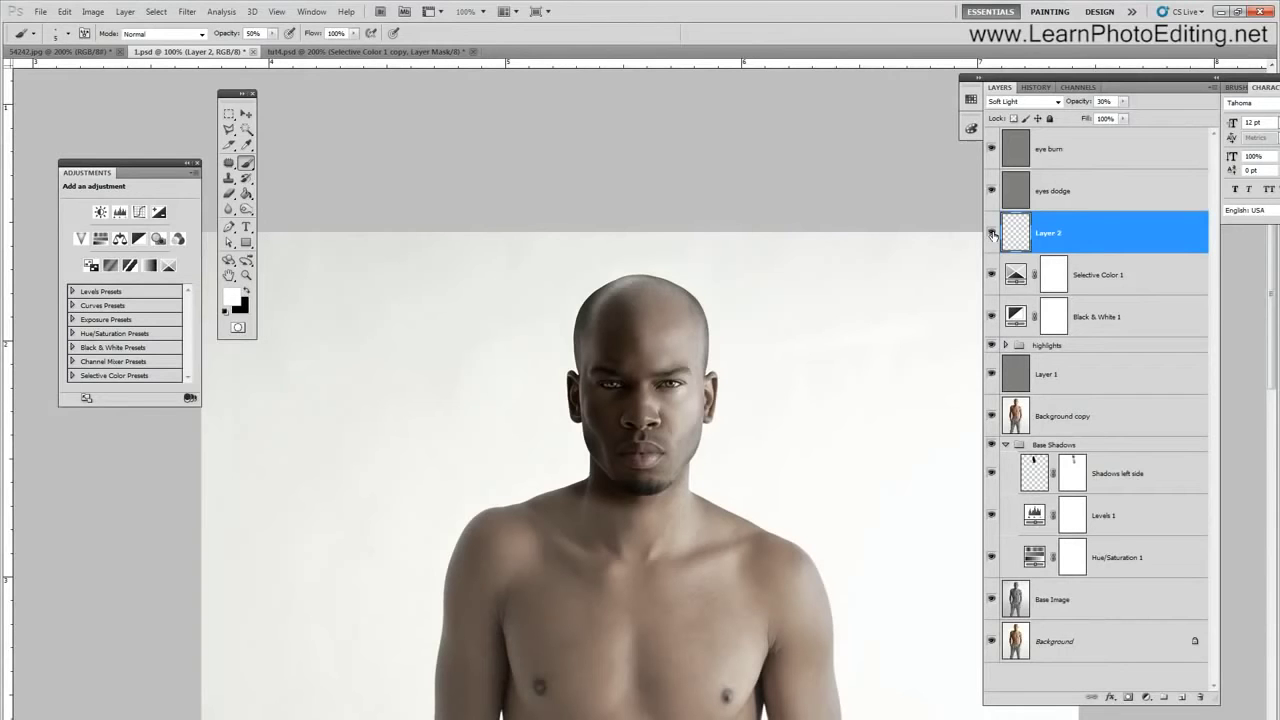
pyautogui.click(993, 234)
pyautogui.click(993, 234)
pyautogui.click(993, 234)
pyautogui.click(993, 234)
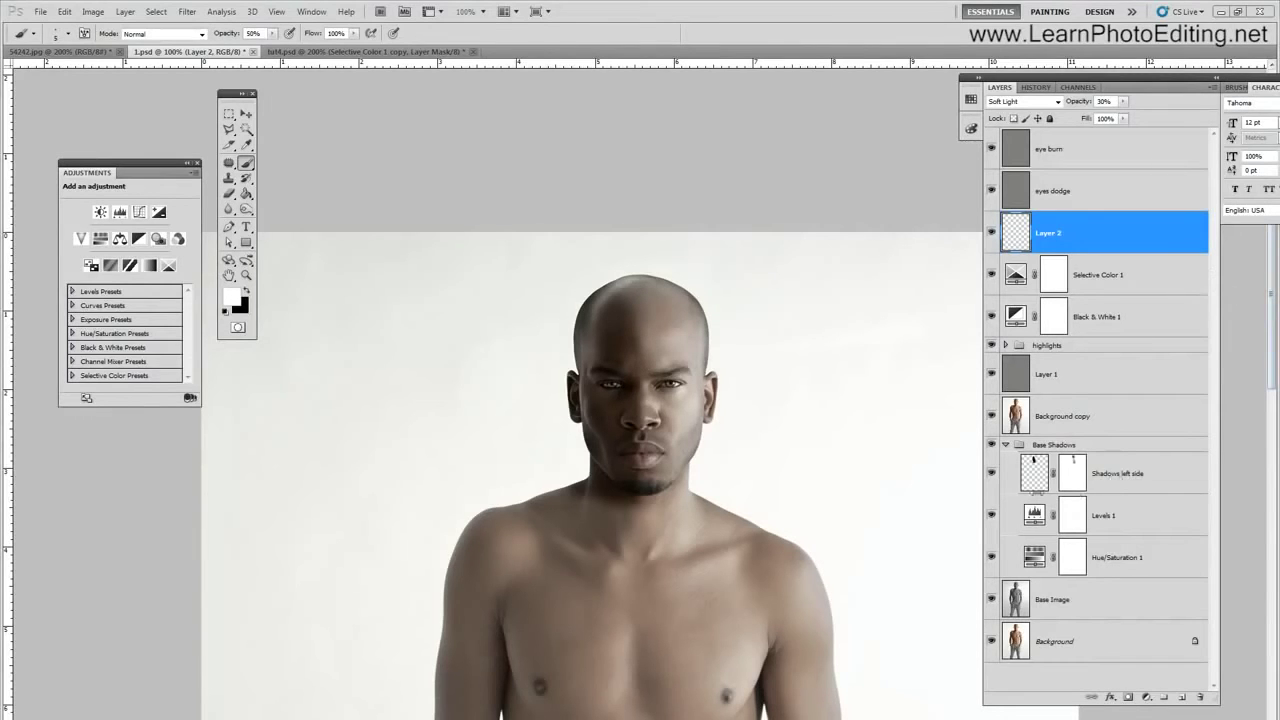
# - Check the effect of the Shadows left side layer and add a new layer above it in the Base Shadows group
pyautogui.click(1116, 471)
pyautogui.click(1122, 510)
pyautogui.click(1045, 480)
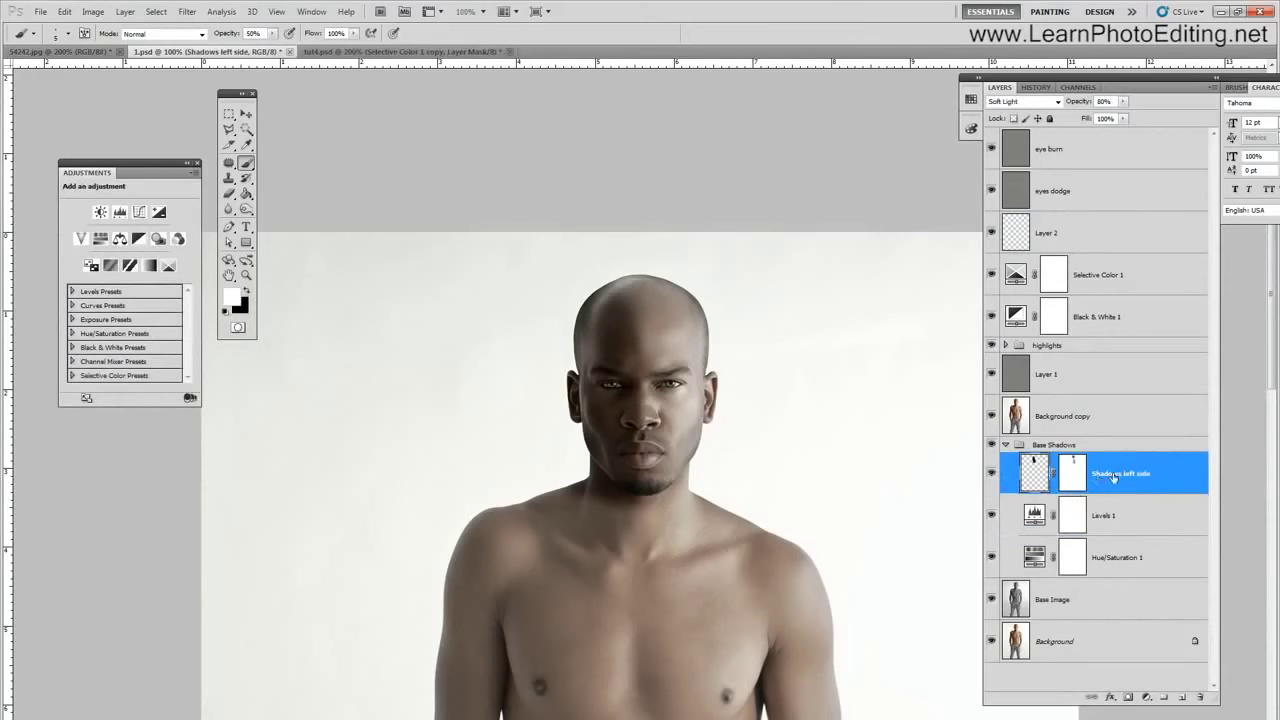
pyautogui.click(992, 473)
pyautogui.click(992, 473)
pyautogui.click(124, 11)
pyautogui.moveTo(118, 28)
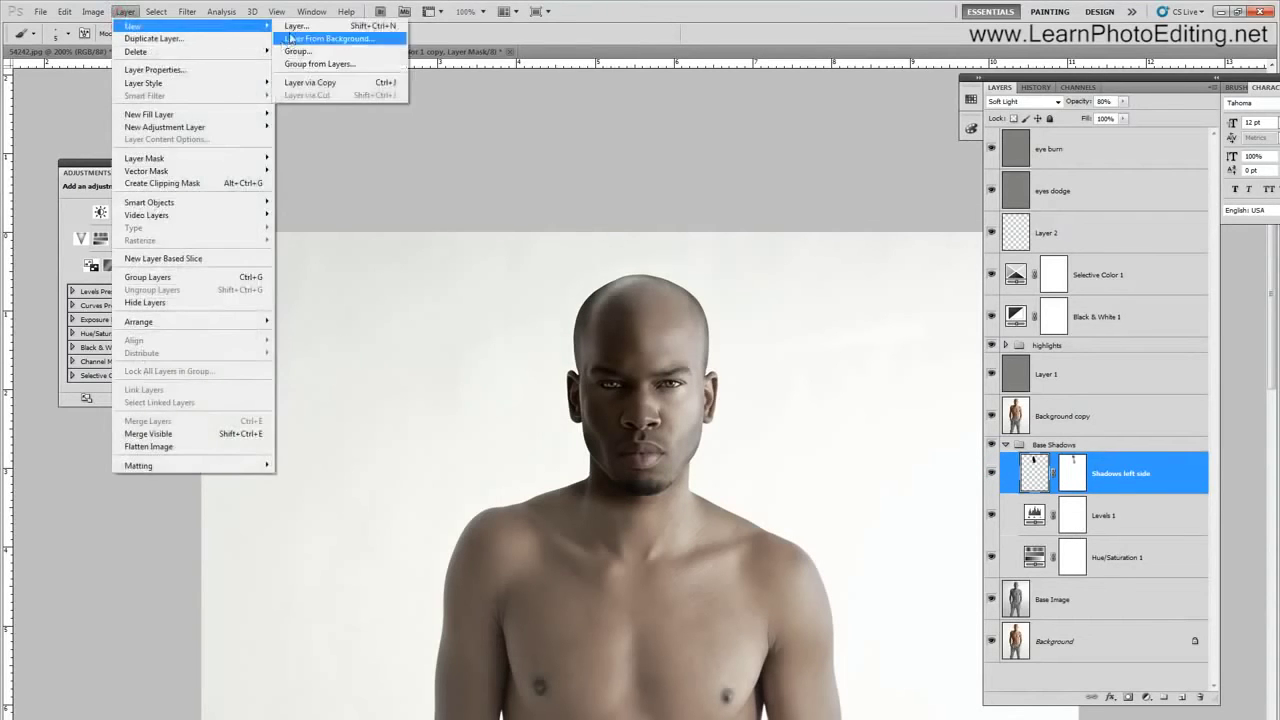
pyautogui.click(300, 27)
pyautogui.click(676, 116)
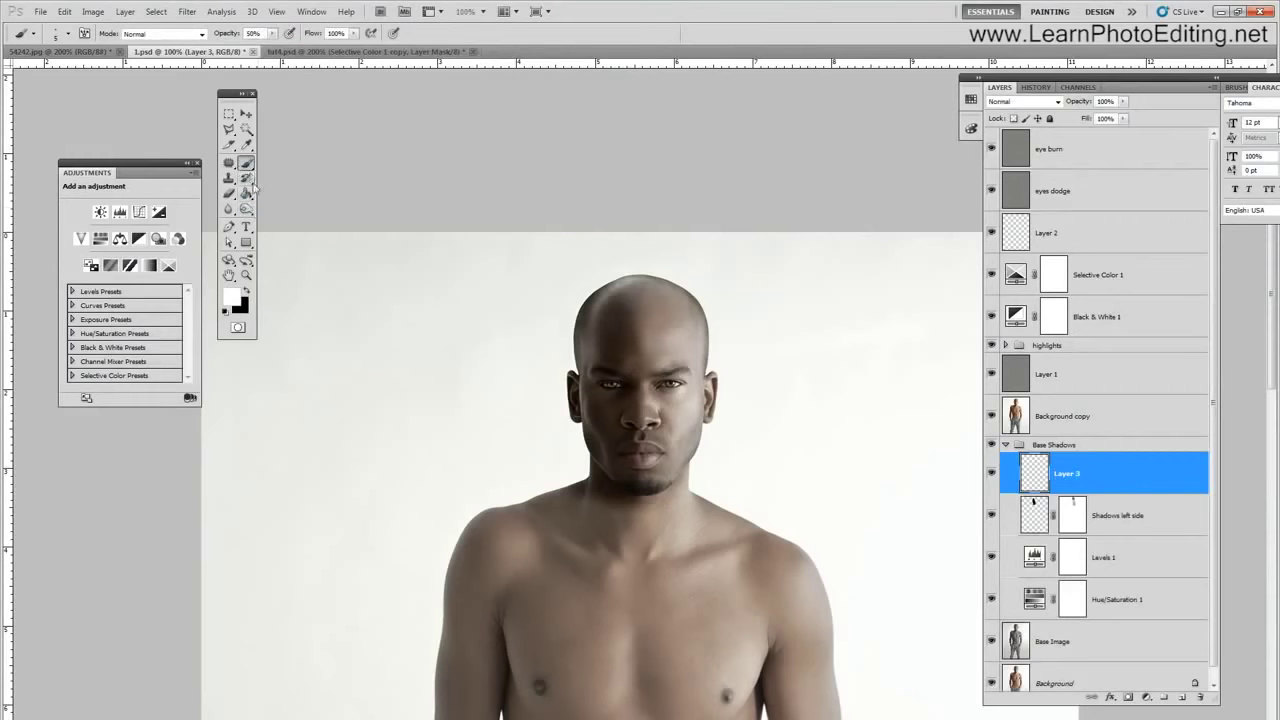
# - Draw a closed Pen tool path around the shadowed half of the face, from above the forehead down past the neck and back outside the head
pyautogui.click(229, 227)
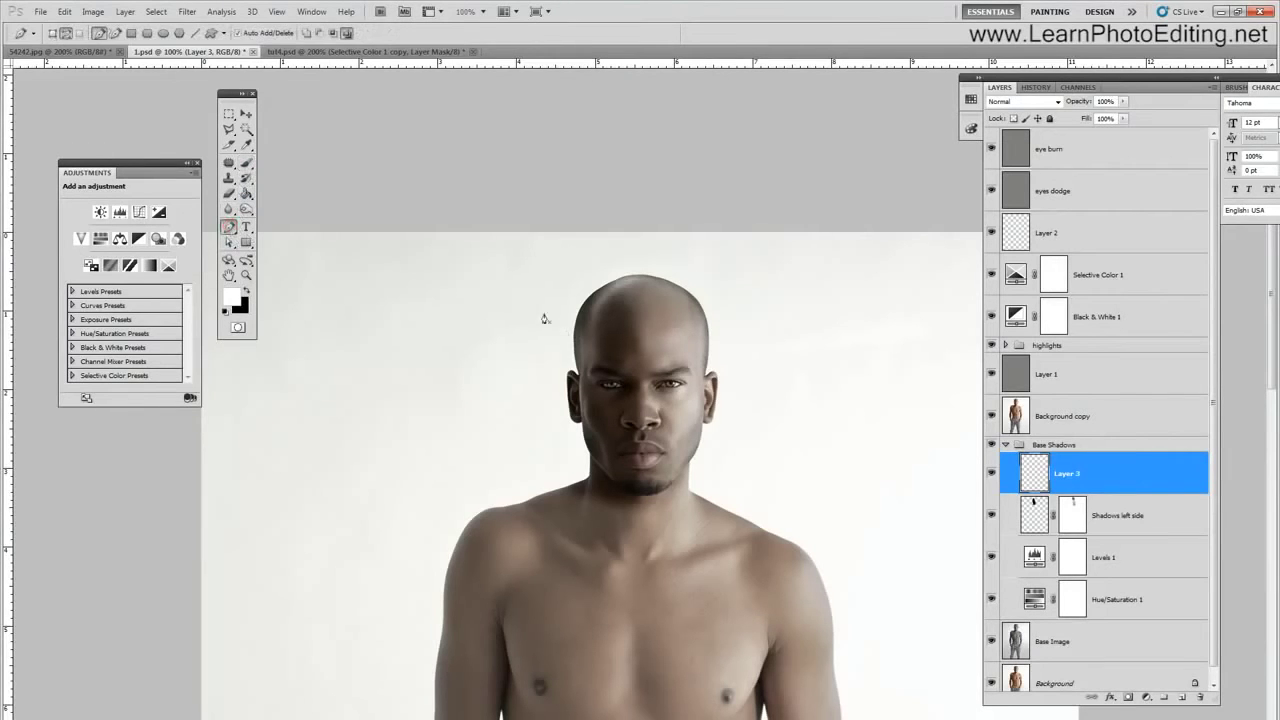
pyautogui.click(549, 278)
pyautogui.click(680, 358)
pyautogui.click(660, 387)
pyautogui.click(670, 426)
pyautogui.click(677, 503)
pyautogui.moveTo(523, 469); pyautogui.dragTo(520, 429)
pyautogui.moveTo(529, 342); pyautogui.dragTo(540, 328)
pyautogui.click(550, 279)
# - Refine the path's curves along the forehead, brow, inner eye corner and cheek, and turn the path into a selection
pyautogui.click(277, 11)
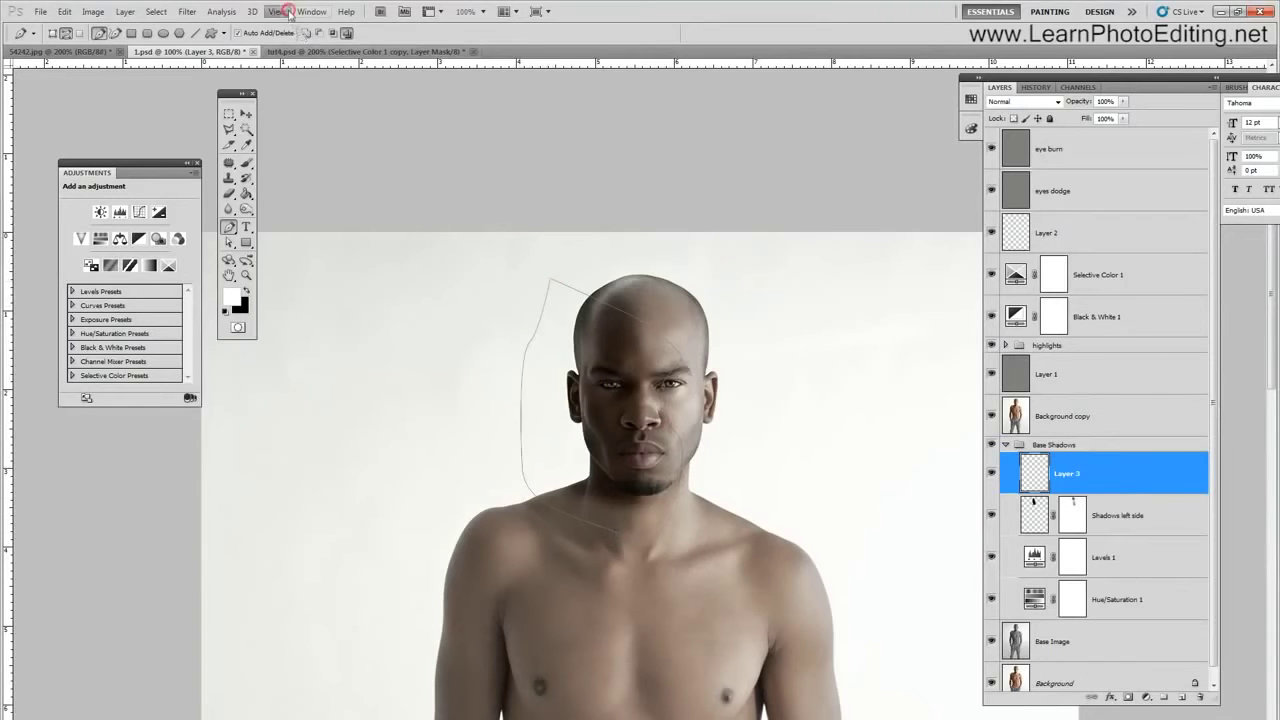
pyautogui.click(300, 112)
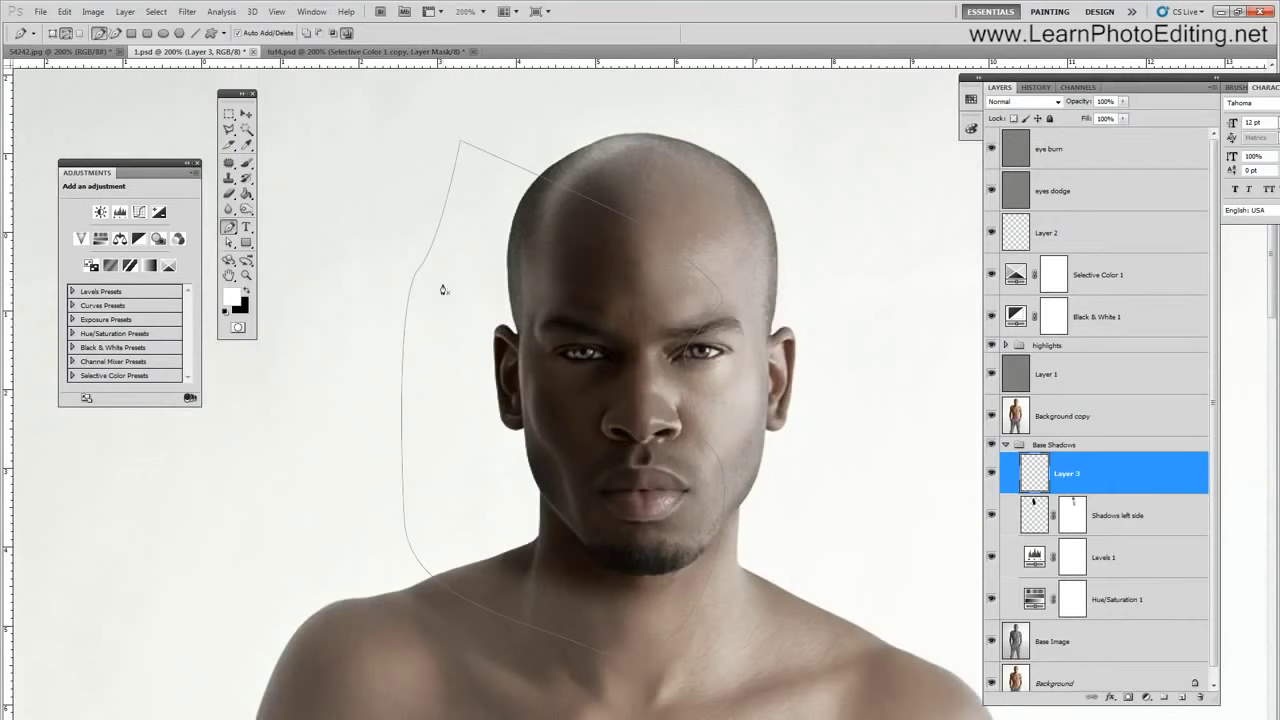
pyautogui.click(229, 240)
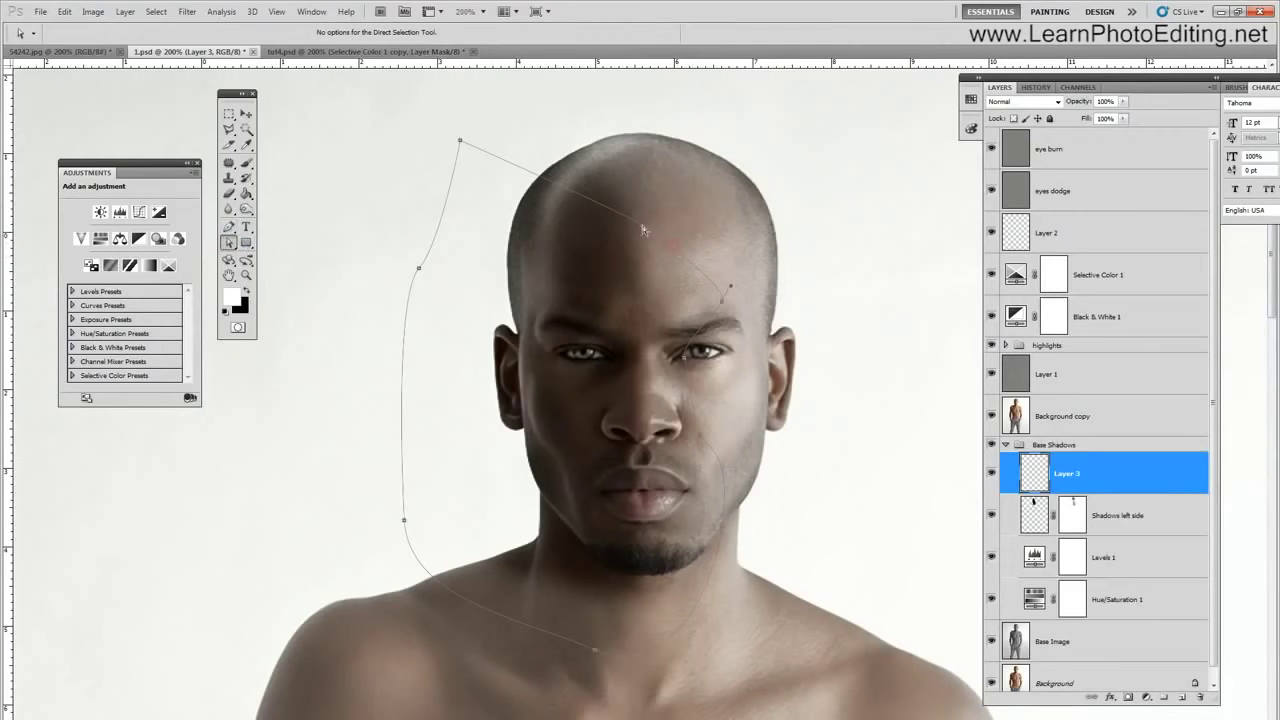
pyautogui.moveTo(643, 227)
pyautogui.mouseDown()
pyautogui.moveTo(649, 208)
pyautogui.moveTo(620, 186)
pyautogui.mouseUp()
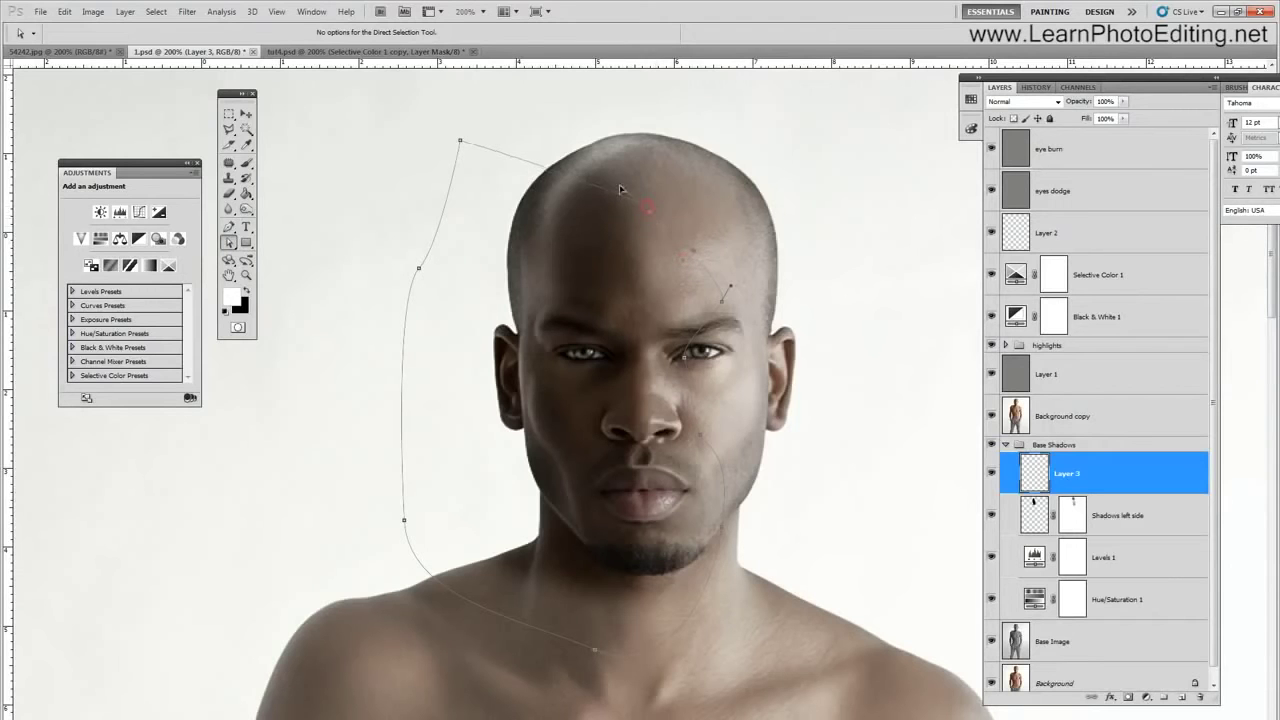
pyautogui.click(721, 300)
pyautogui.moveTo(721, 298); pyautogui.dragTo(725, 317)
pyautogui.moveTo(650, 213); pyautogui.dragTo(650, 221)
pyautogui.moveTo(728, 318); pyautogui.dragTo(730, 321)
pyautogui.moveTo(650, 228); pyautogui.dragTo(651, 225)
pyautogui.moveTo(684, 357); pyautogui.dragTo(681, 357)
pyautogui.click(712, 548)
pyautogui.moveTo(710, 550); pyautogui.dragTo(712, 546)
pyautogui.click(679, 358)
pyautogui.click(711, 548)
pyautogui.hotkey('ctrl', 'Return')
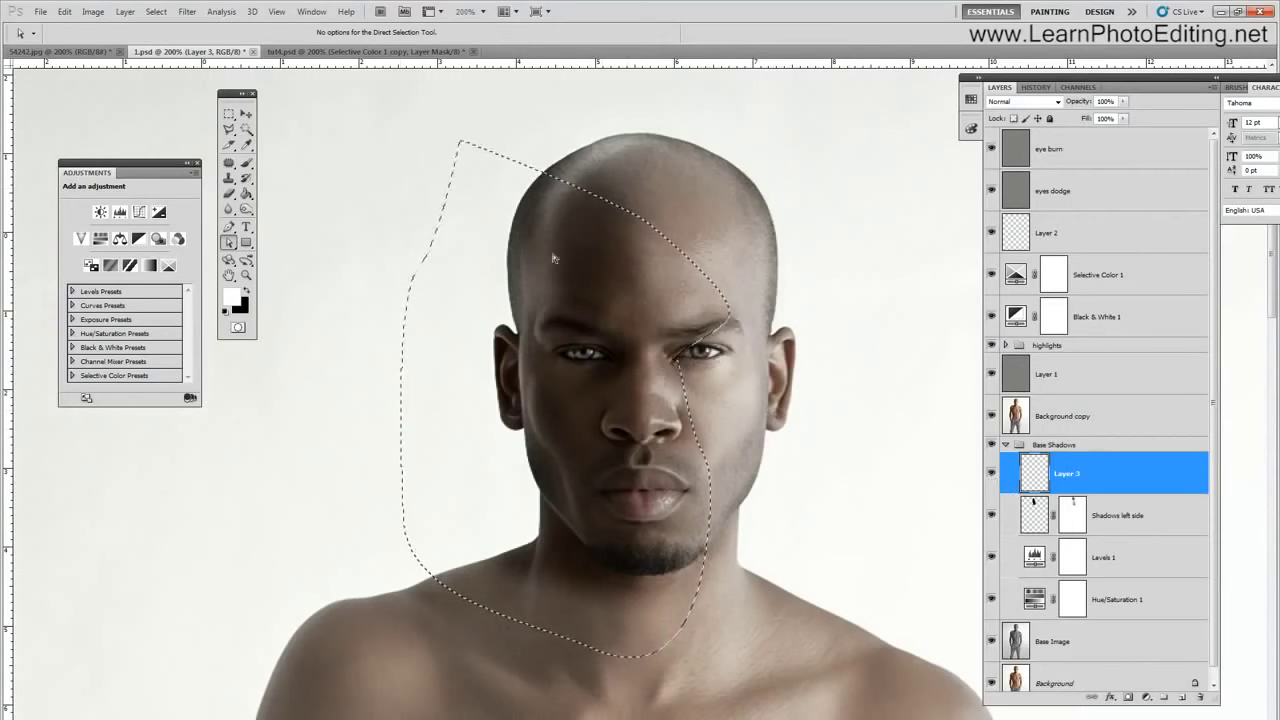
# - Hide the Shadows left side layer, fill the selection with black on the new layer, and deselect
pyautogui.click(991, 515)
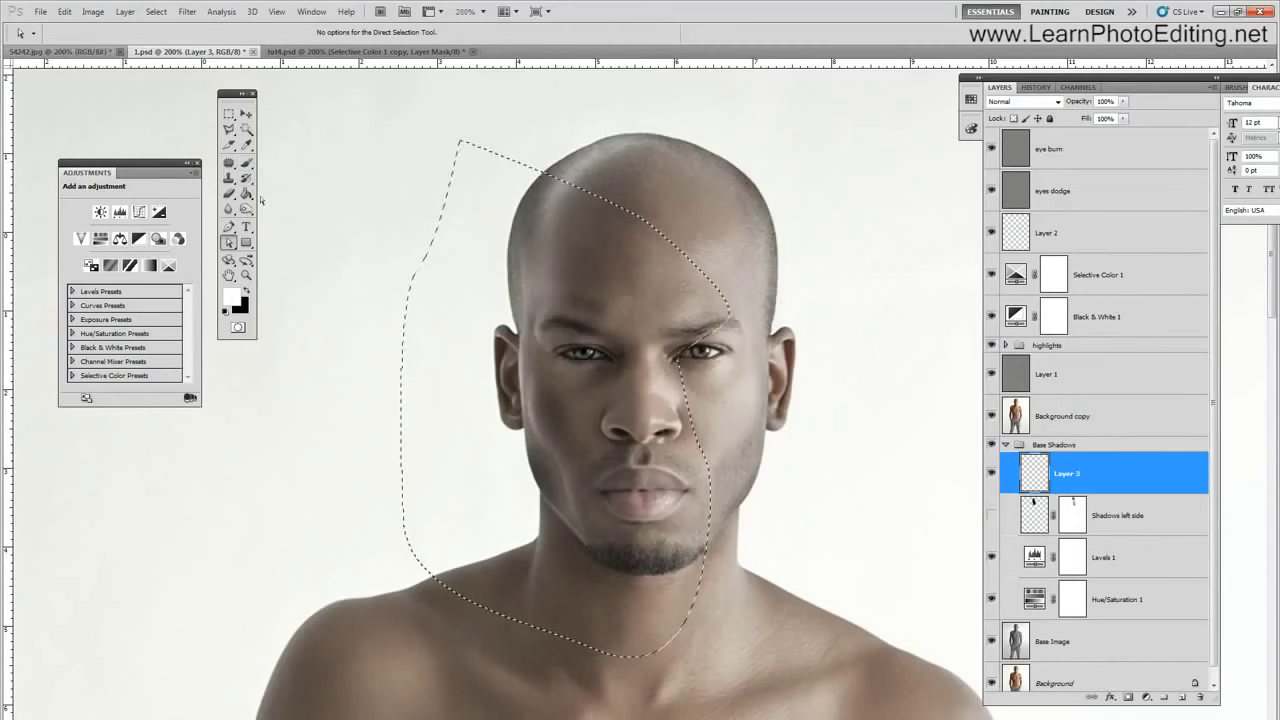
pyautogui.press('g')
pyautogui.press('x')
pyautogui.click(531, 297)
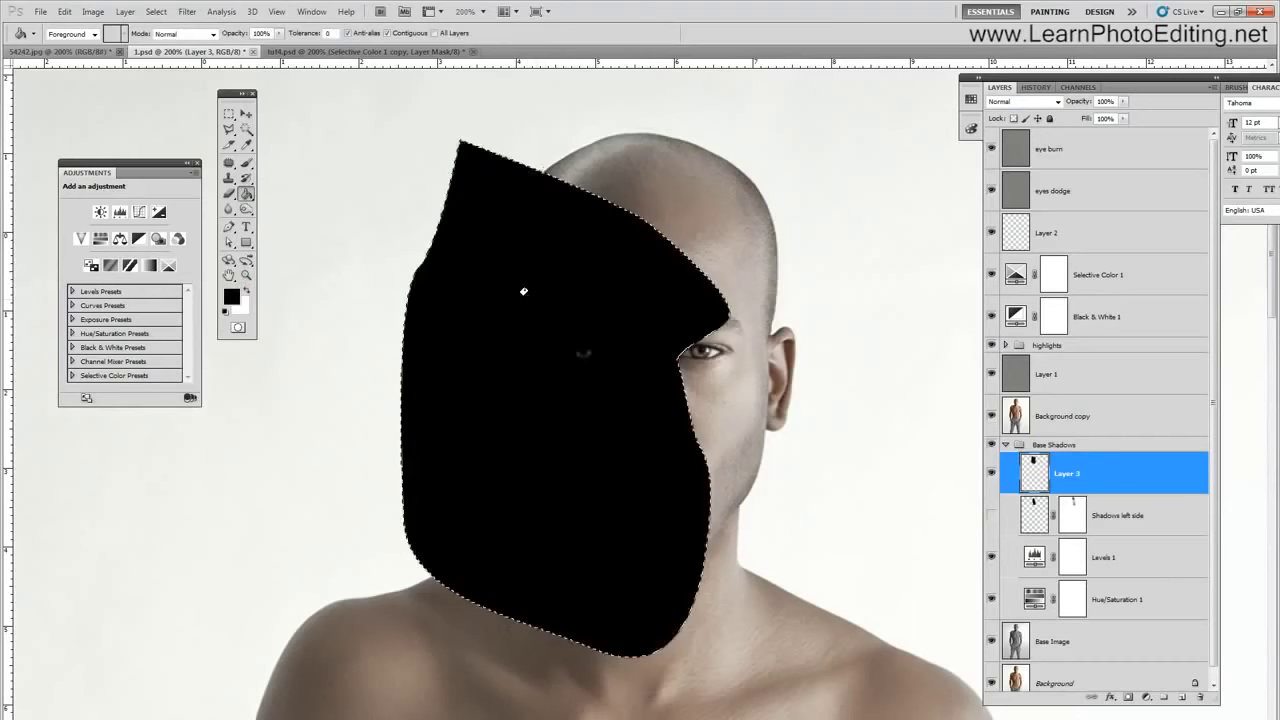
pyautogui.click(155, 11)
pyautogui.click(180, 52)
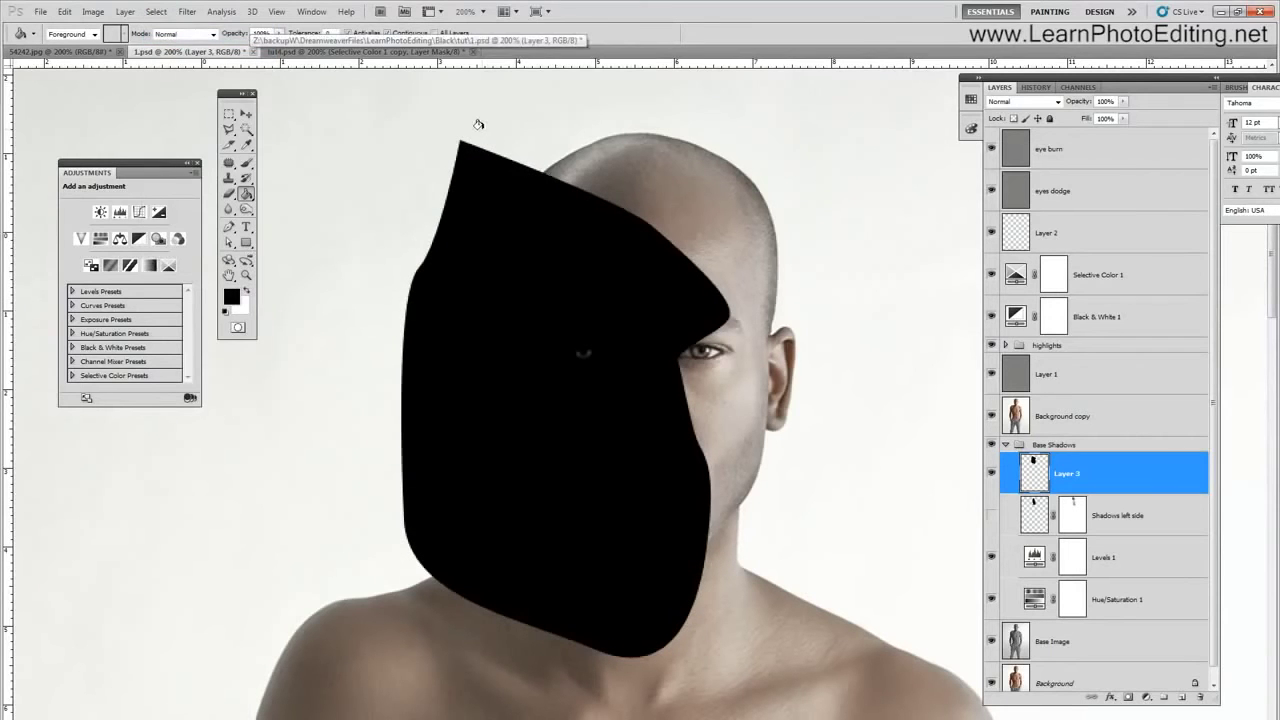
# - Check the blending mode of the Shadows left side layer and set the black shape layer to Soft Light
pyautogui.click(1036, 103)
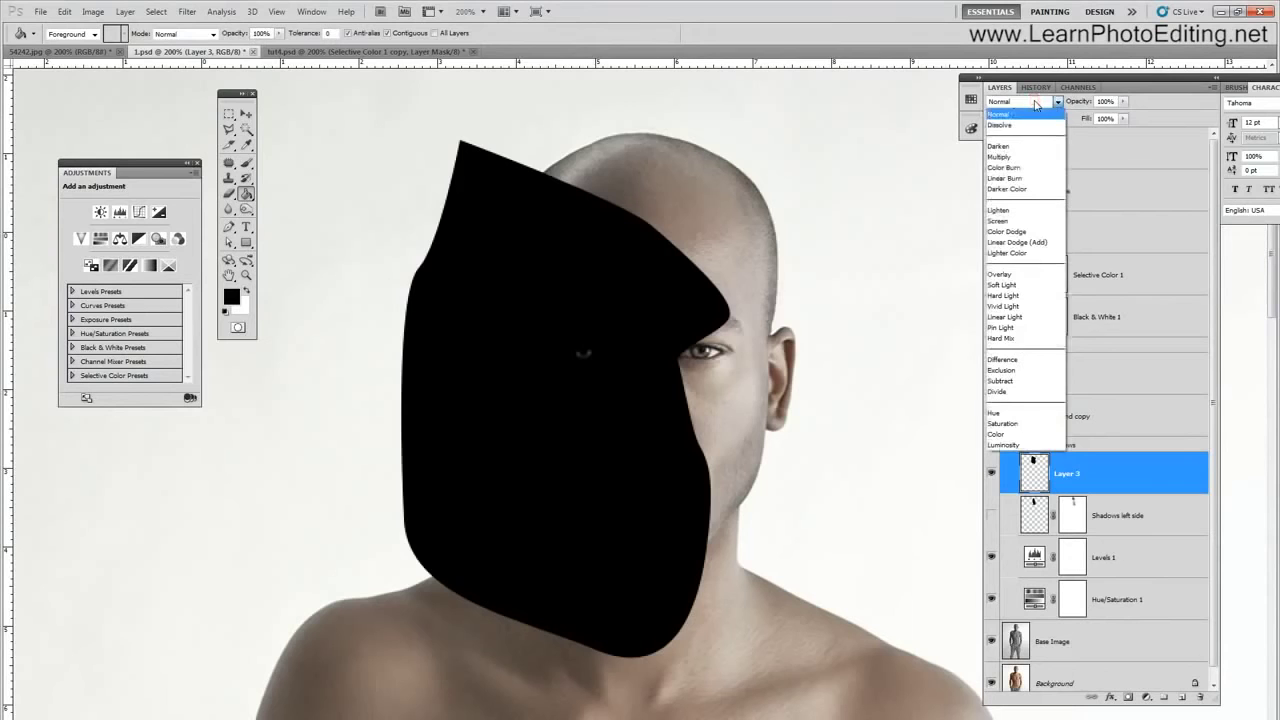
pyautogui.click(1036, 103)
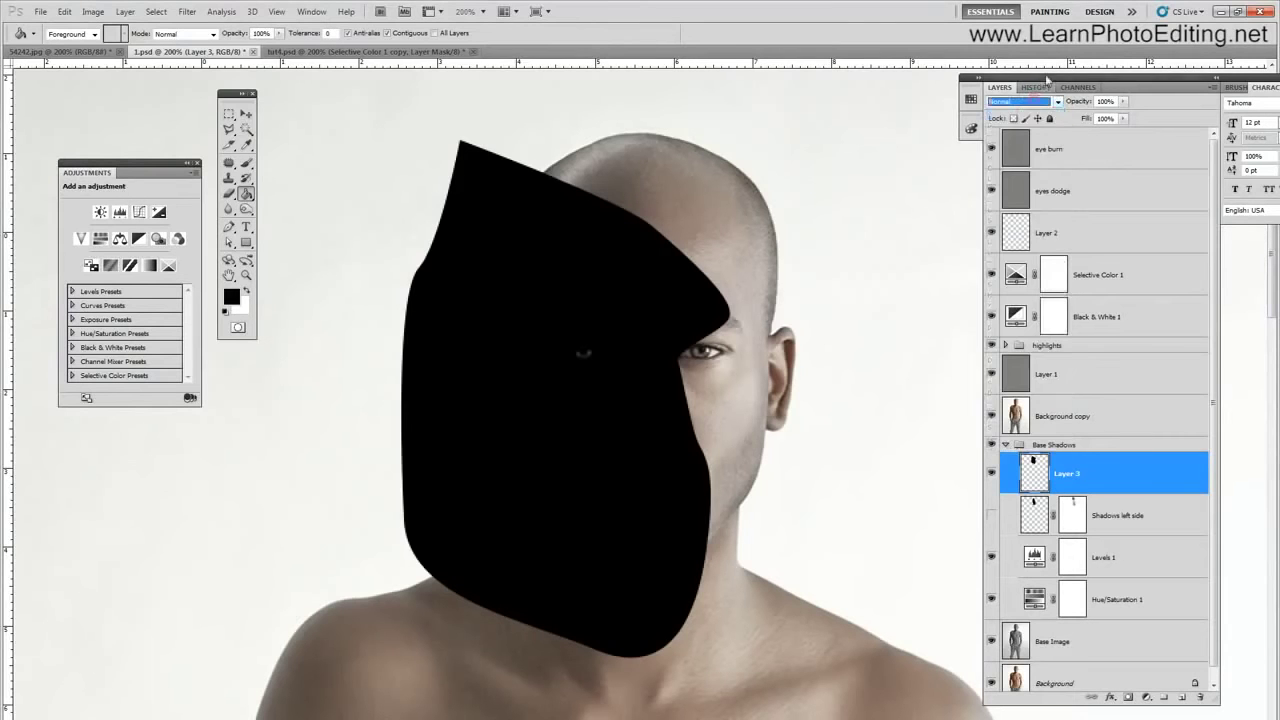
pyautogui.click(1107, 512)
pyautogui.click(990, 515)
pyautogui.click(990, 515)
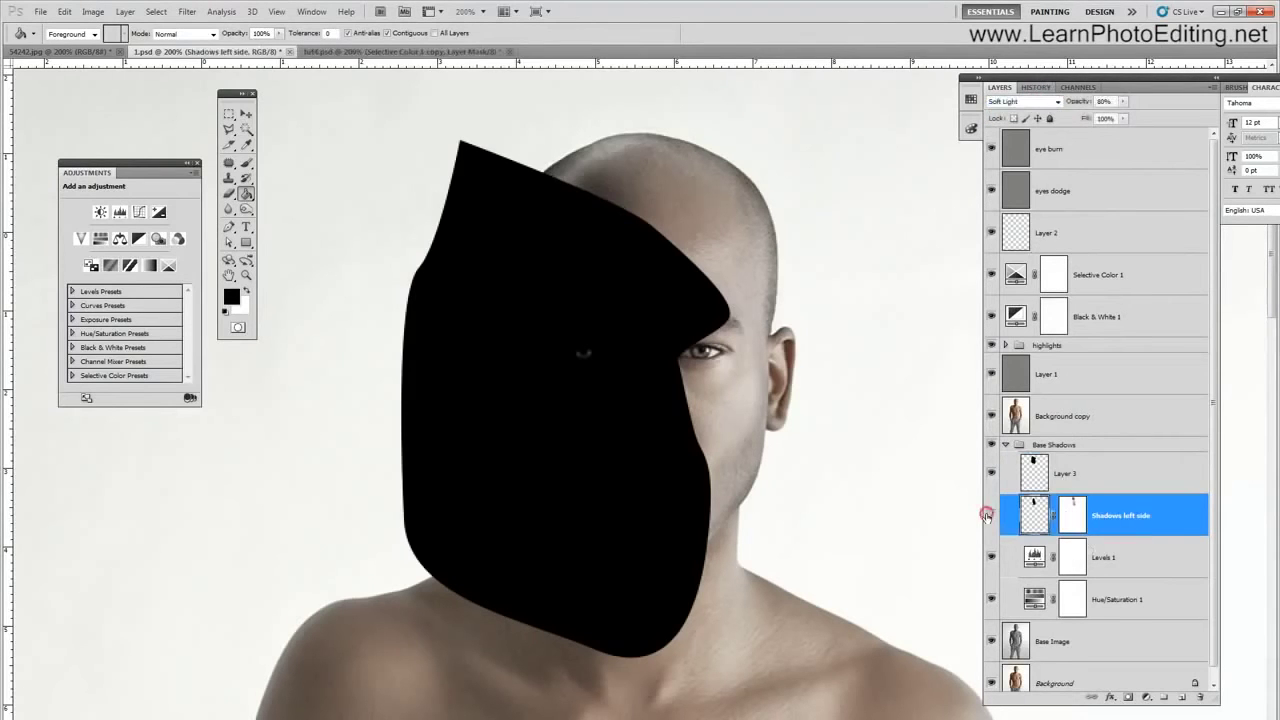
pyautogui.click(1072, 470)
pyautogui.click(1036, 103)
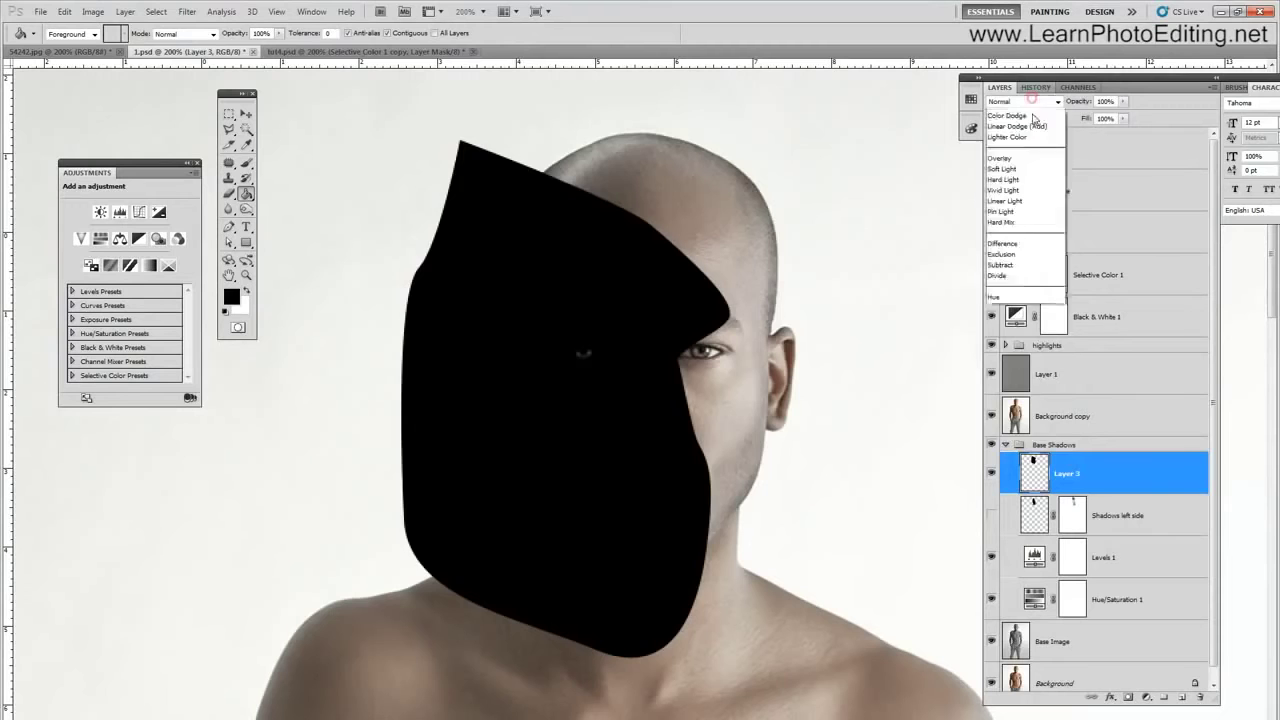
pyautogui.click(1020, 290)
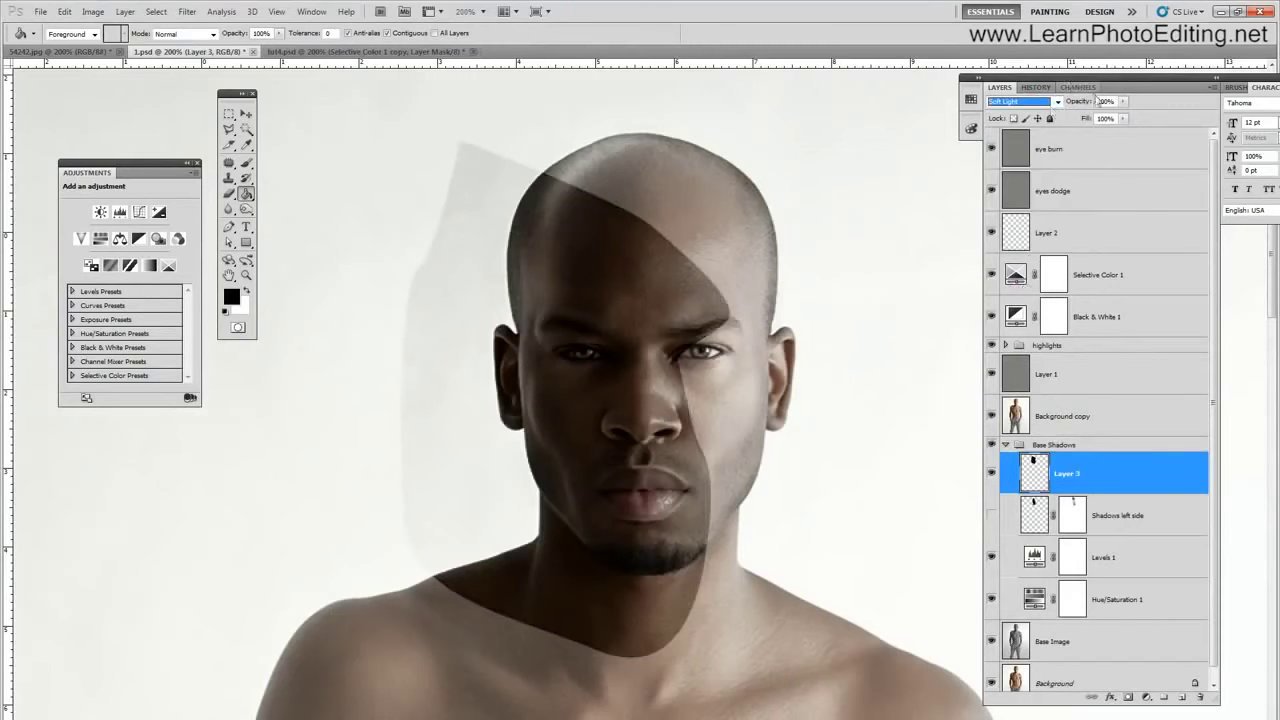
# - Set the black shape layer's opacity to 80% and soften it with a Gaussian Blur of 8 pixels radius
pyautogui.click(1104, 101)
pyautogui.write('88')
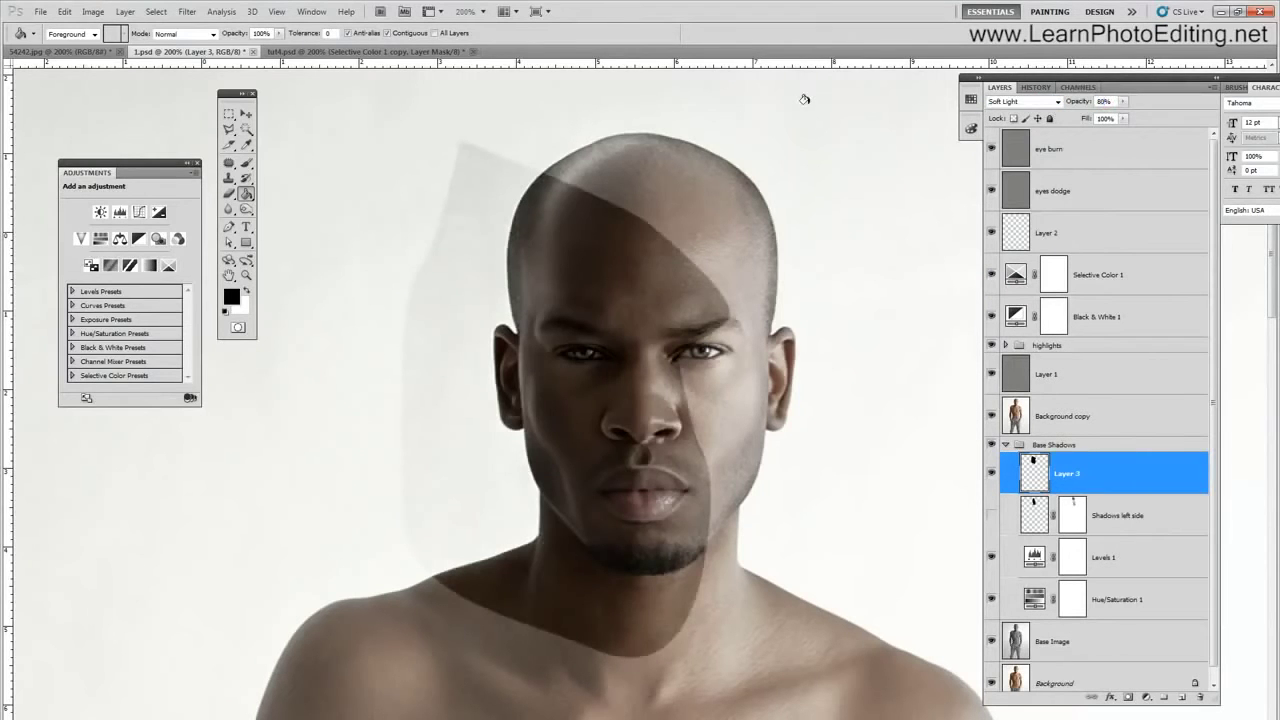
pyautogui.click(186, 12)
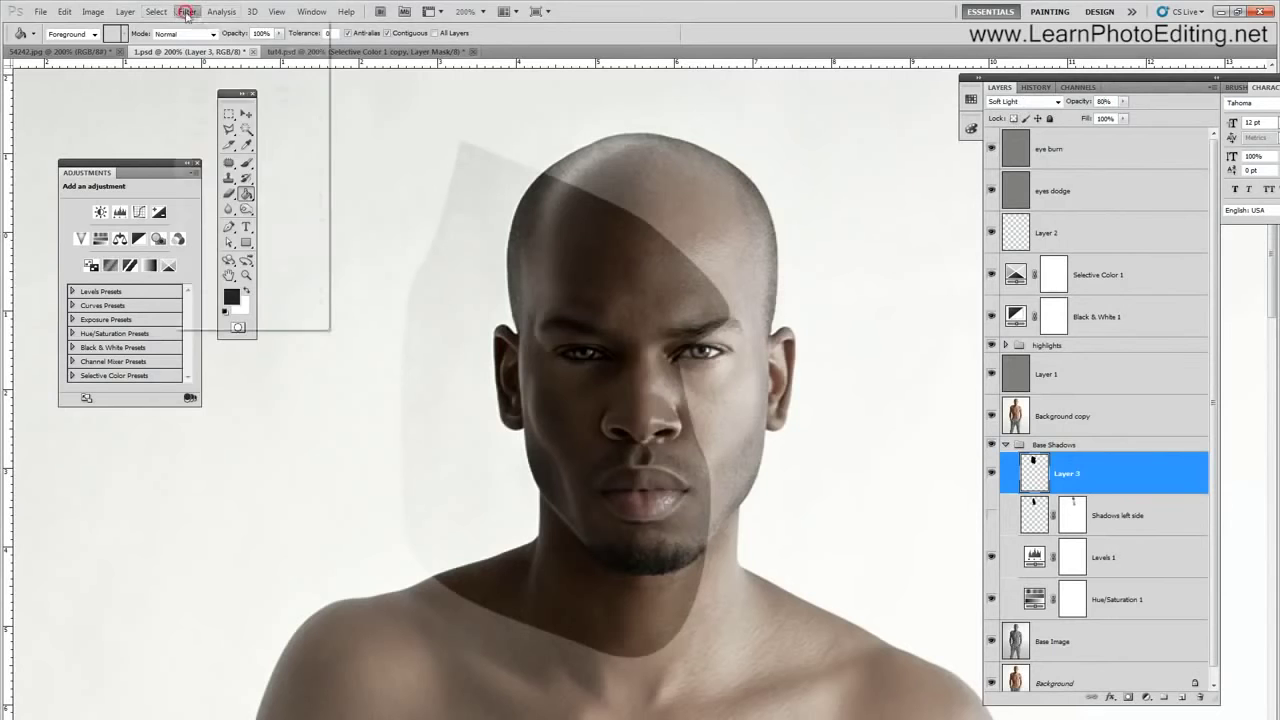
pyautogui.moveTo(300, 133)
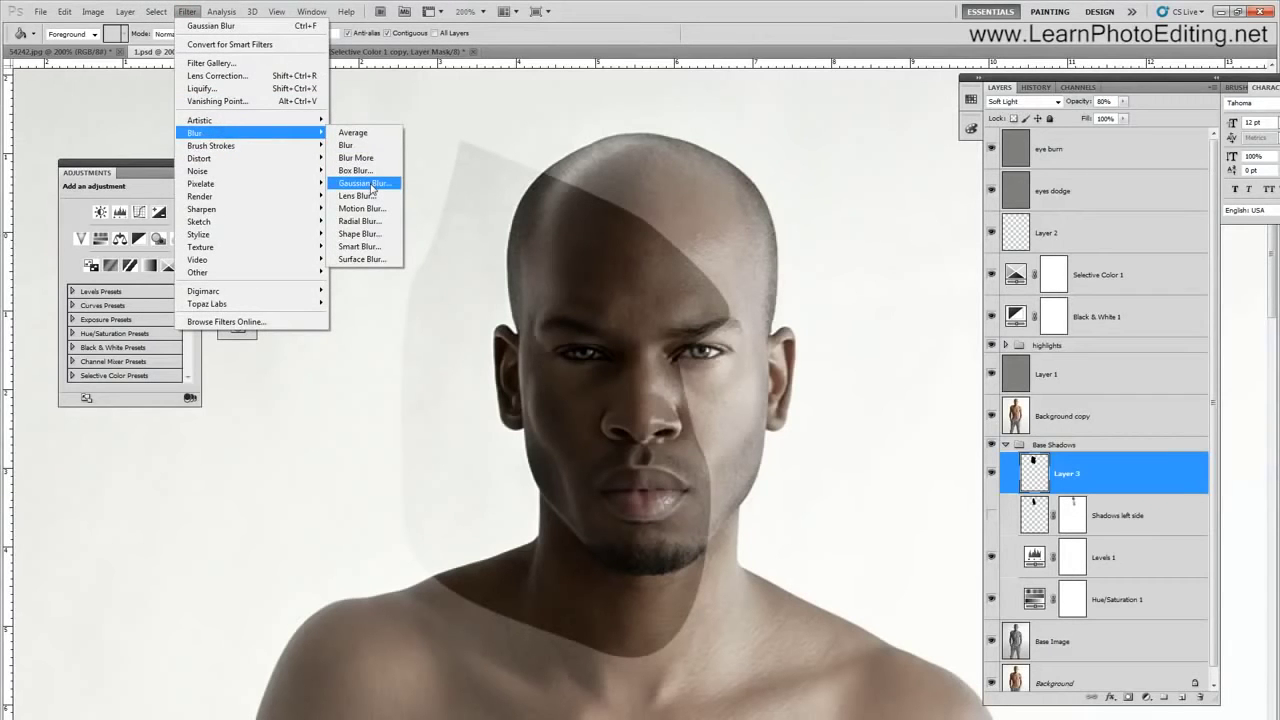
pyautogui.click(368, 184)
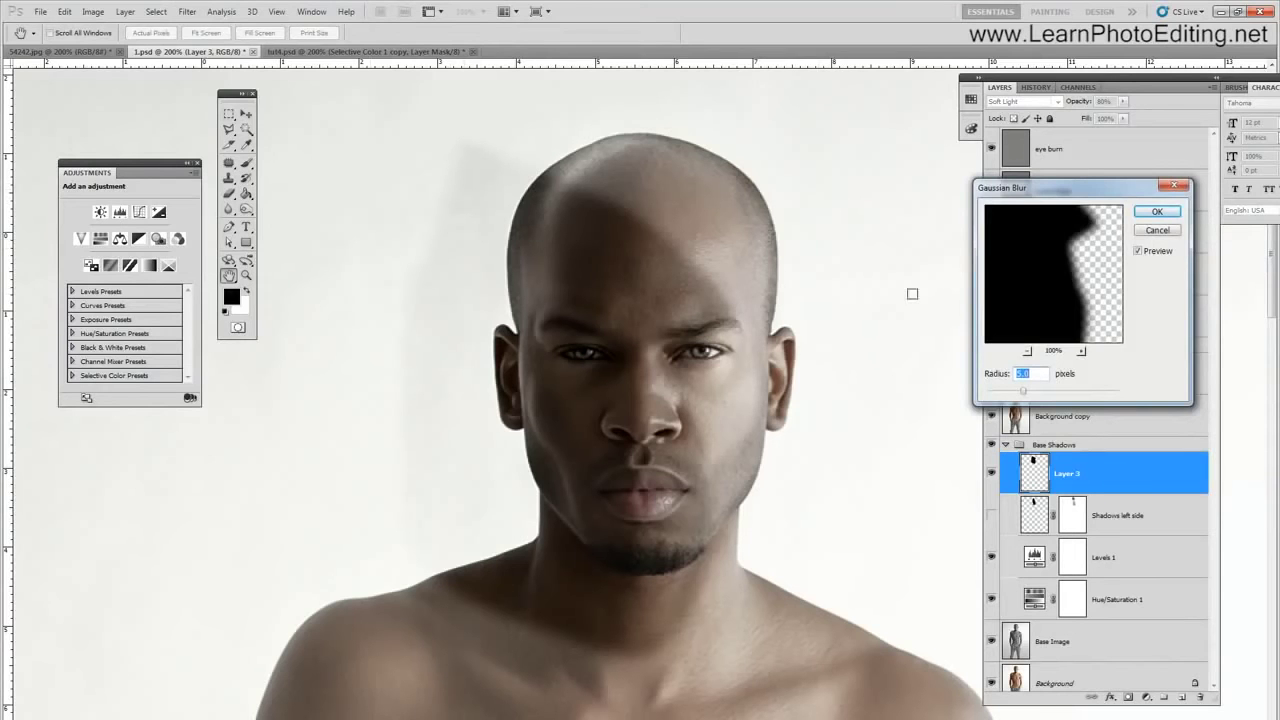
pyautogui.write('8')
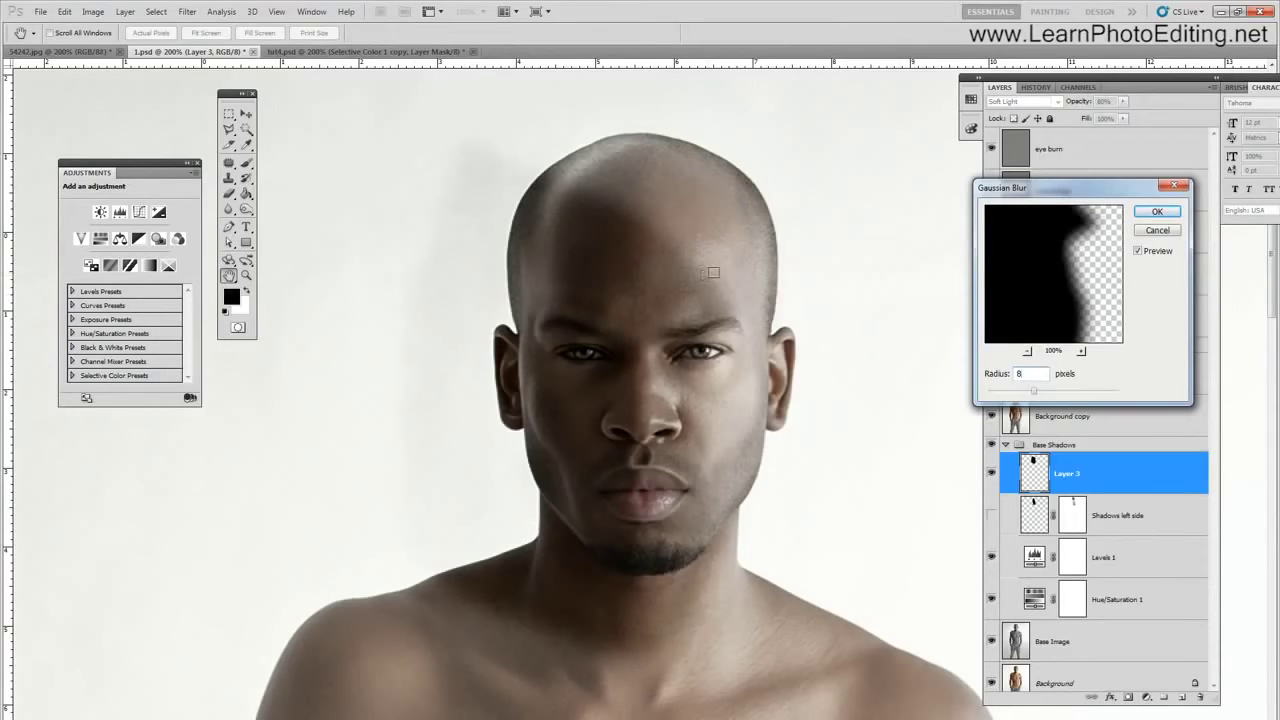
pyautogui.click(1157, 211)
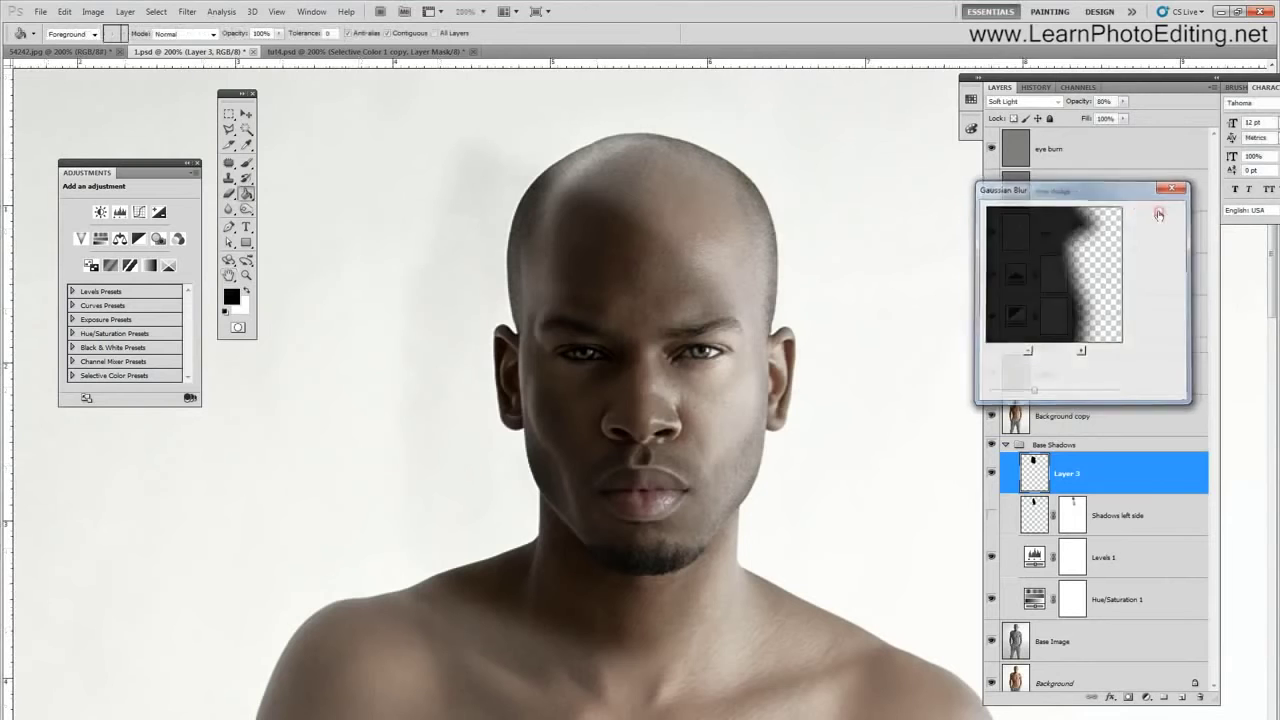
# - Select the white backdrop on the Background layer with the Magic Wand, delete that area from Layer 3, deselect, and compare with the shadow hidden
pyautogui.scroll(-1, 1213, 300)
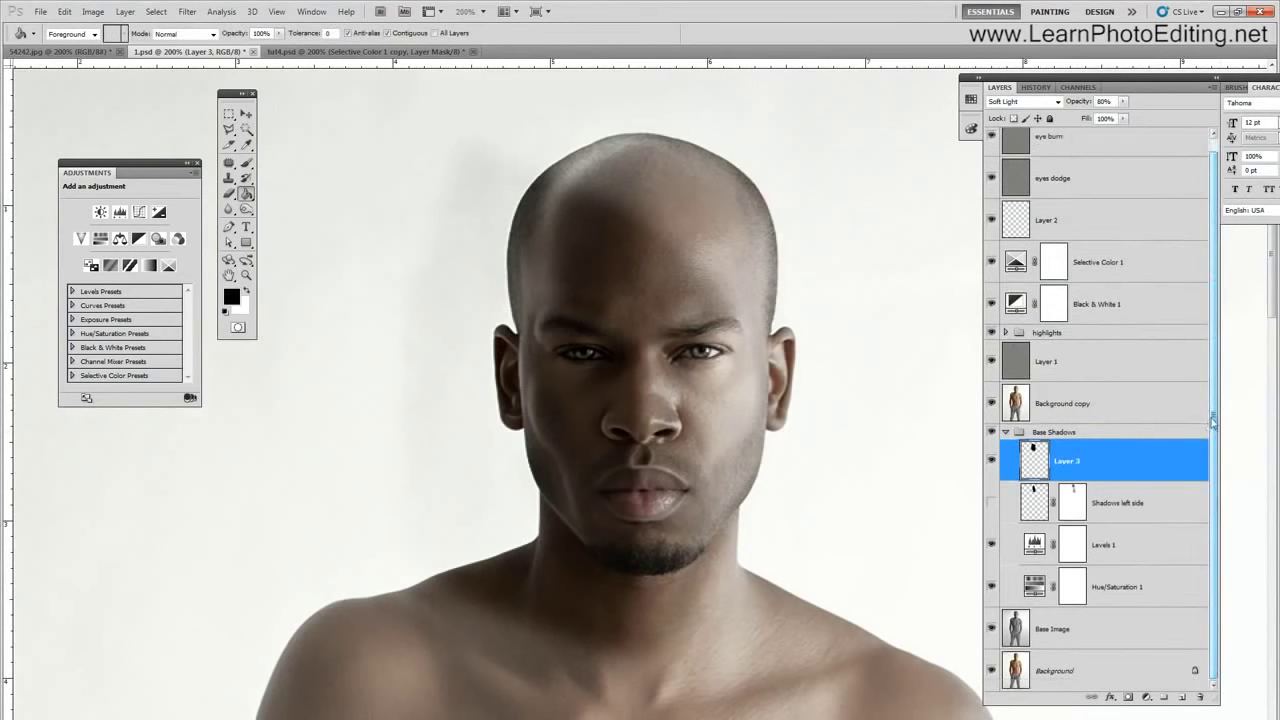
pyautogui.click(1041, 684)
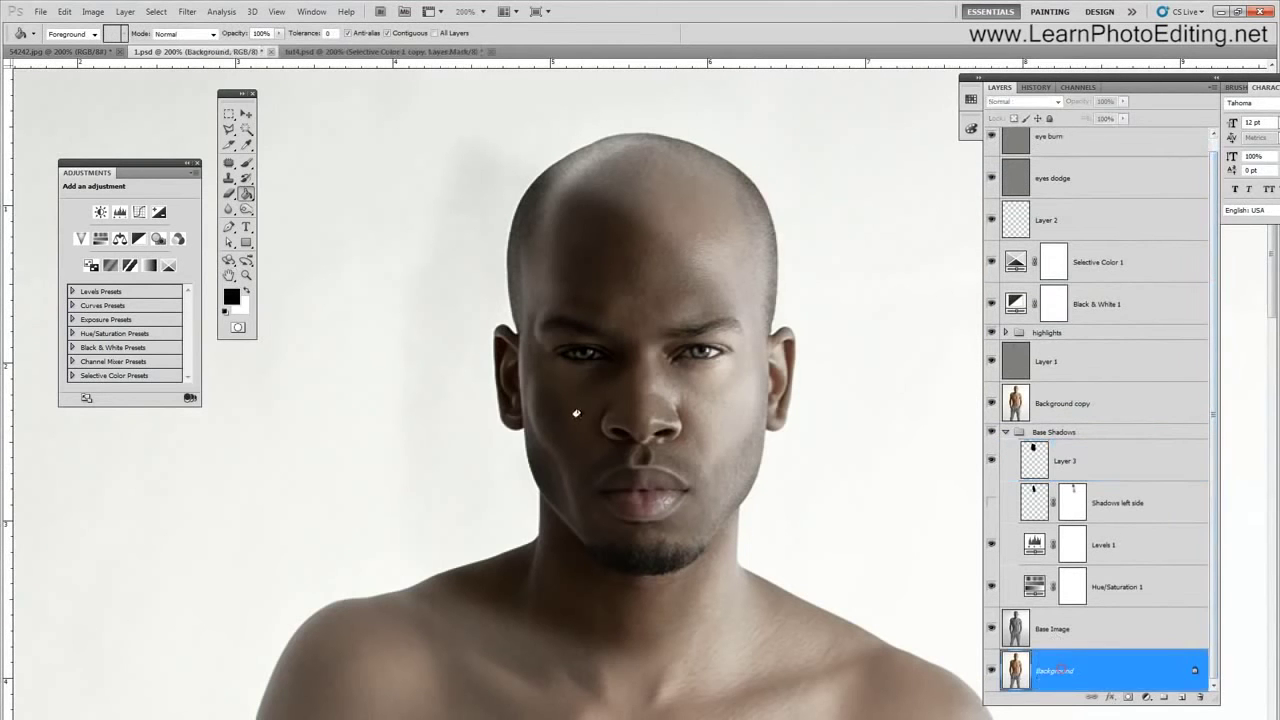
pyautogui.click(246, 131)
pyautogui.click(366, 307)
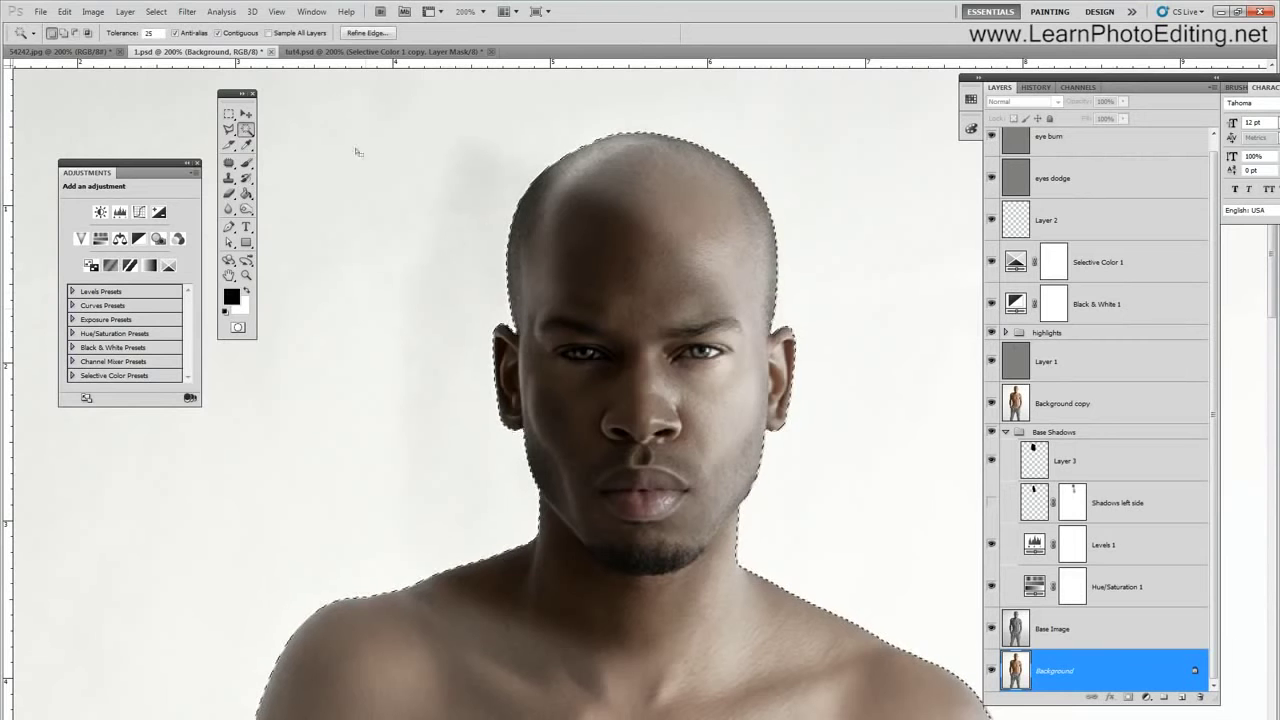
pyautogui.click(1075, 462)
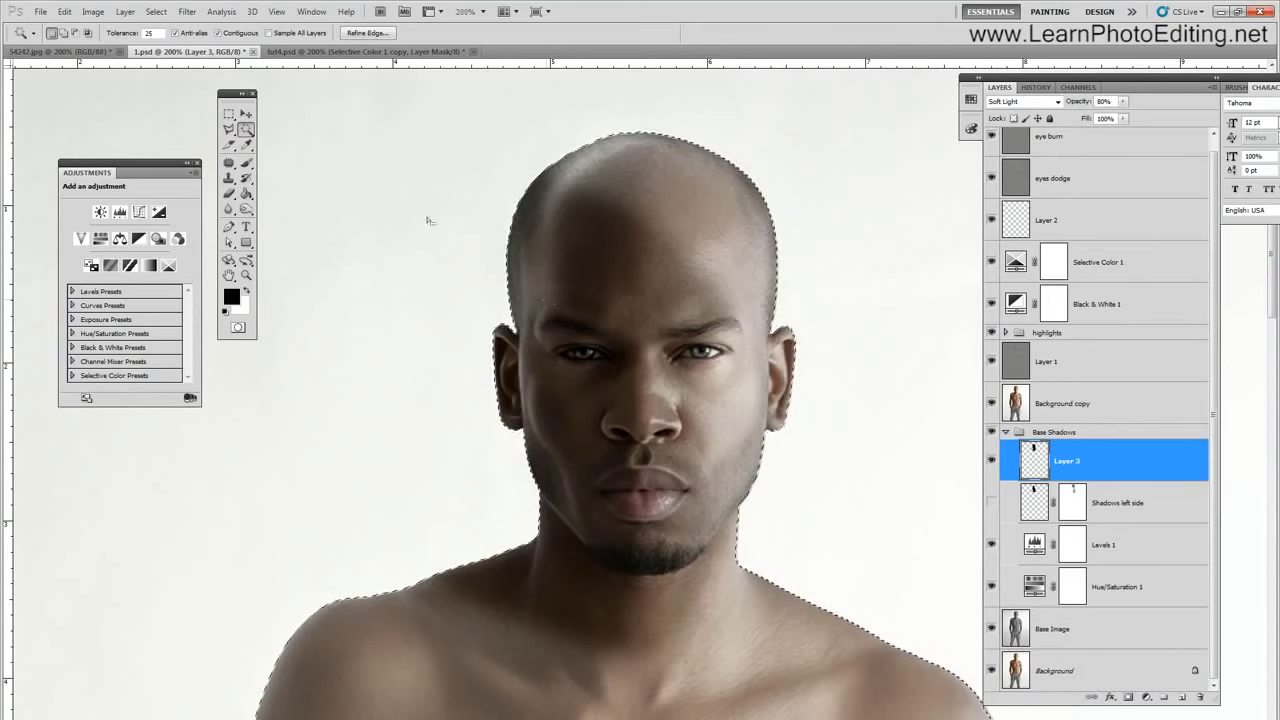
pyautogui.click(156, 11)
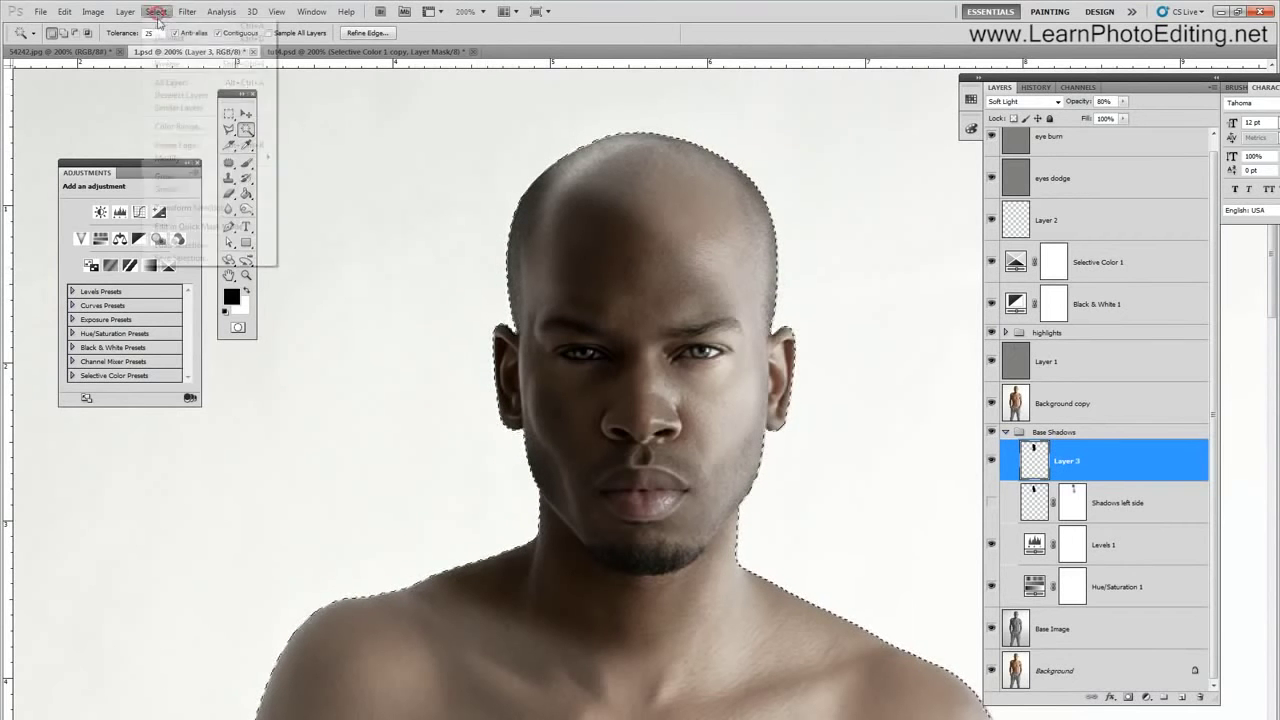
pyautogui.click(197, 39)
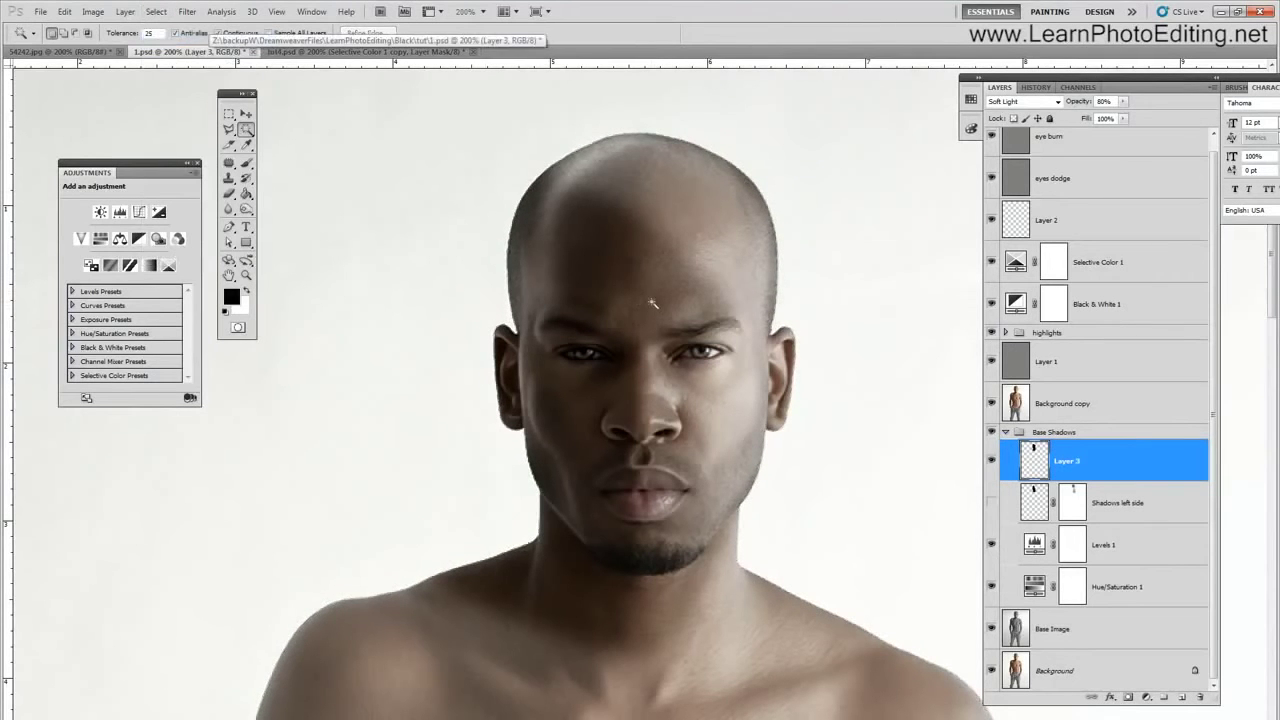
pyautogui.click(991, 460)
pyautogui.click(991, 460)
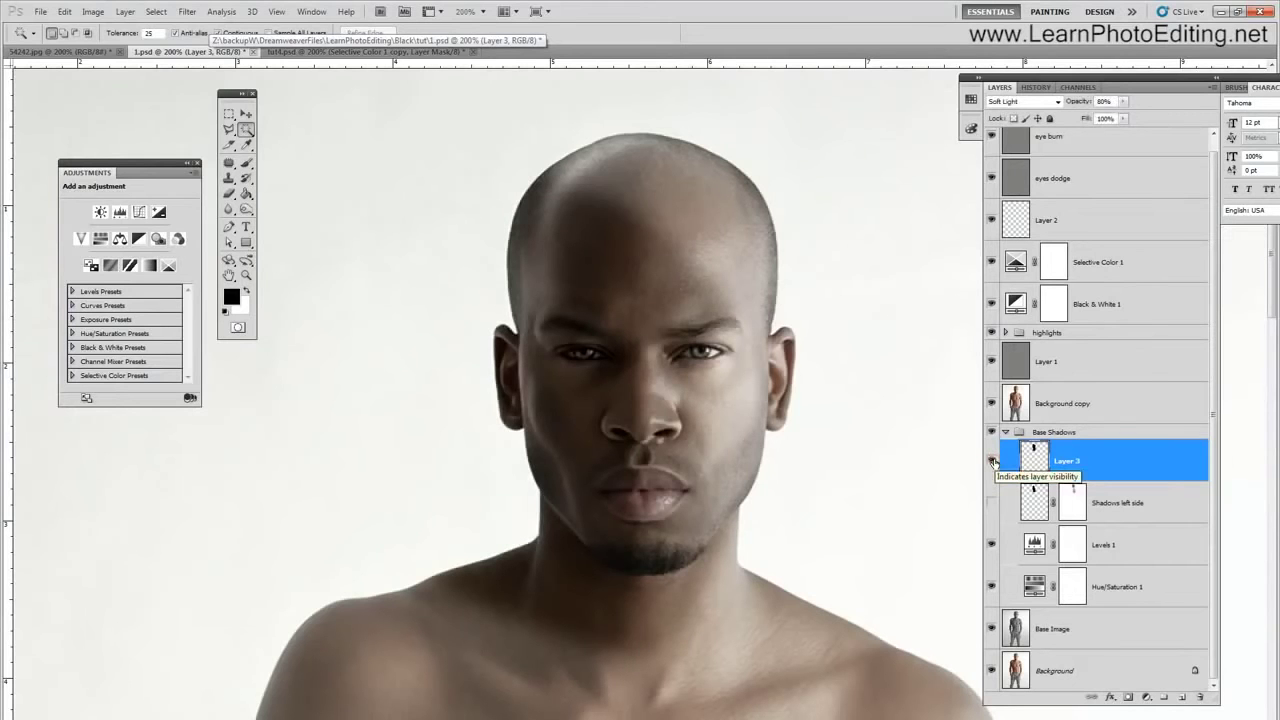
pyautogui.click(992, 460)
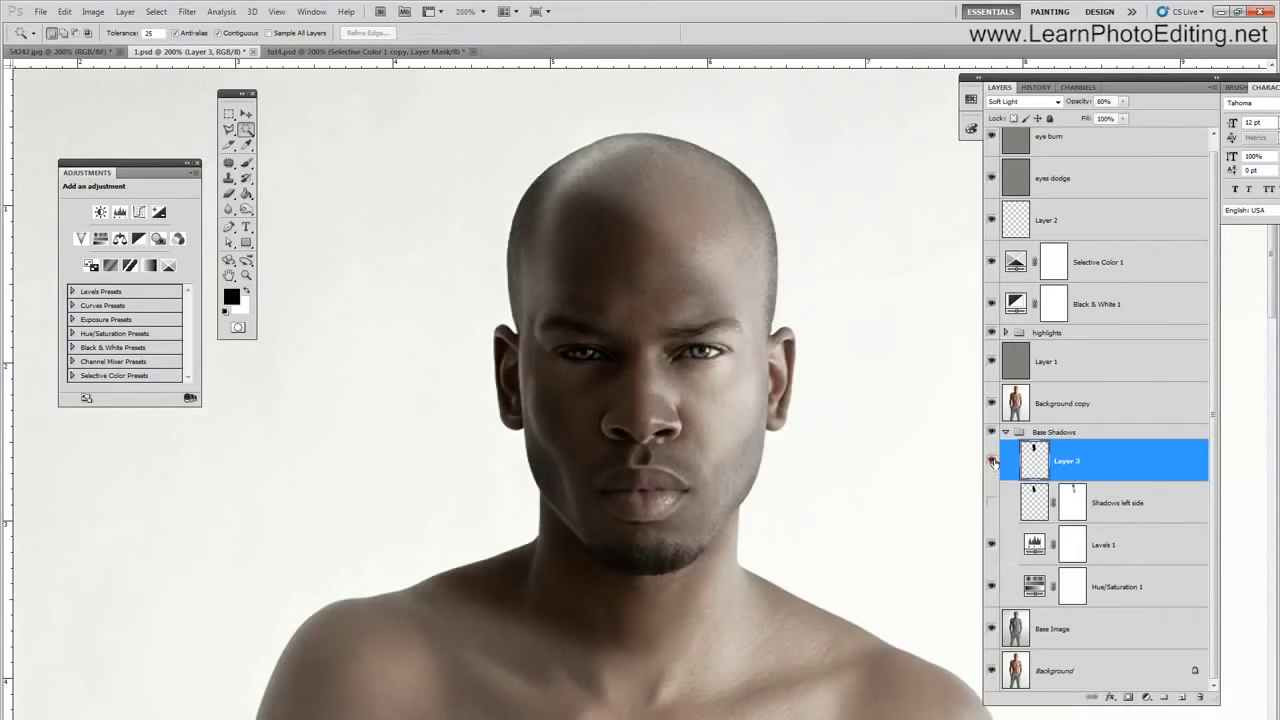
# - Add a layer mask to Layer 3 and brush black at 100% opacity over the shadowed eye to reveal its brightness
pyautogui.click(1127, 697)
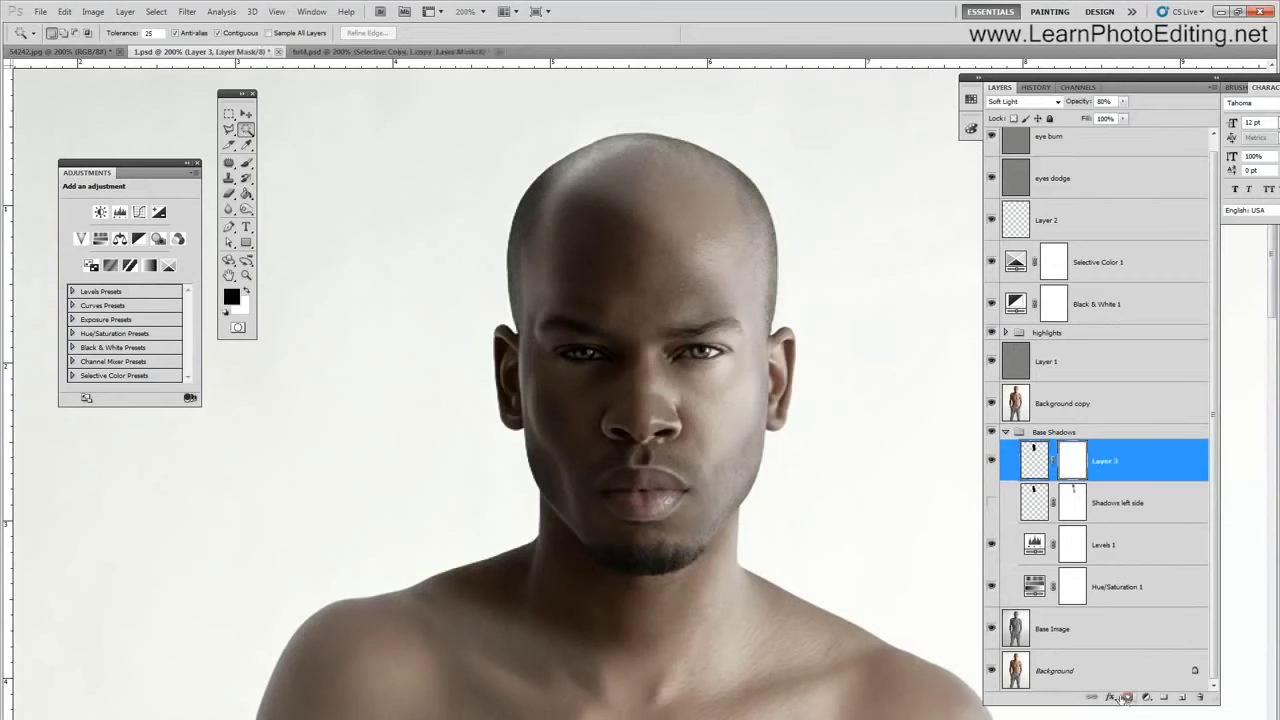
pyautogui.click(276, 11)
pyautogui.click(308, 101)
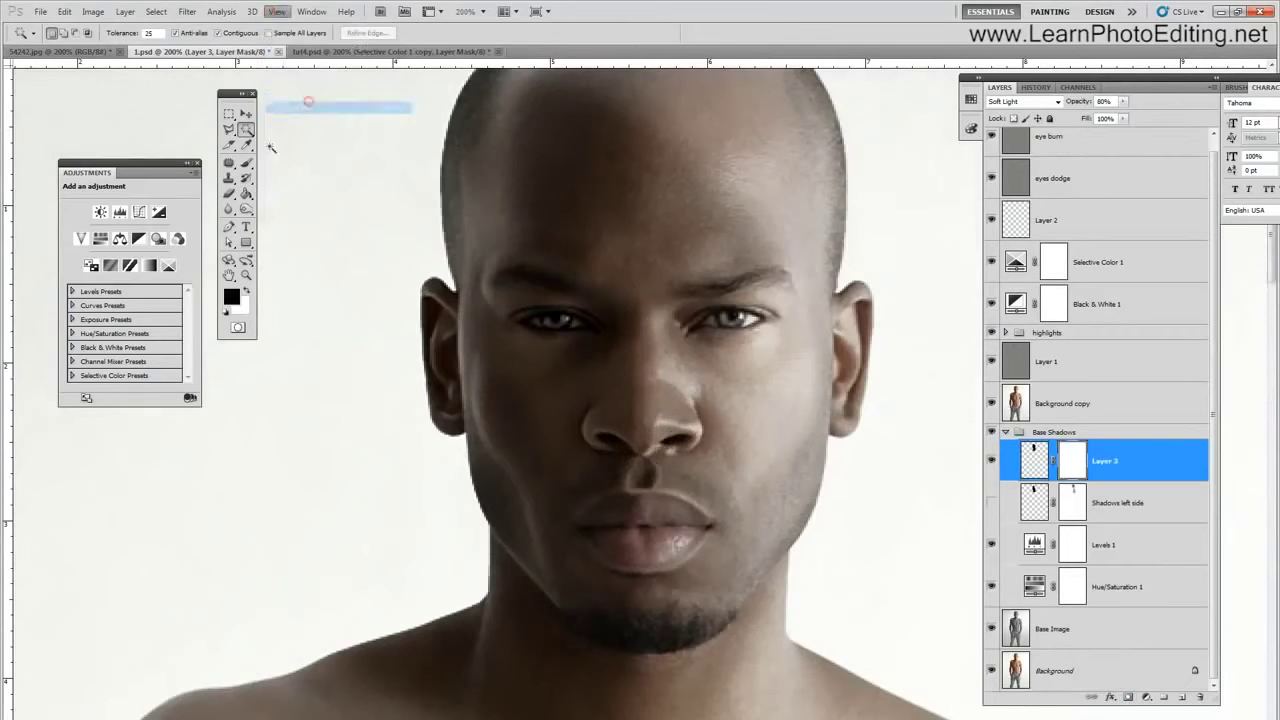
pyautogui.click(246, 162)
pyautogui.click(246, 290)
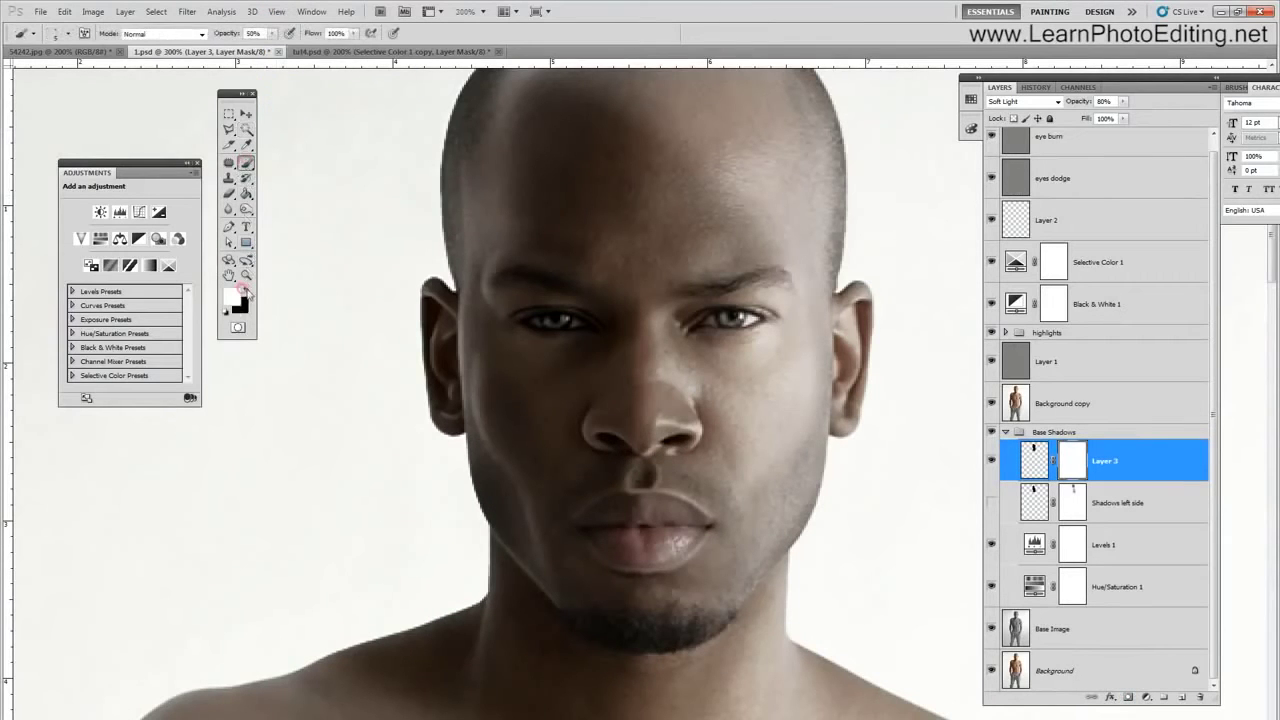
pyautogui.click(249, 291)
pyautogui.moveTo(540, 320); pyautogui.dragTo(545, 320)
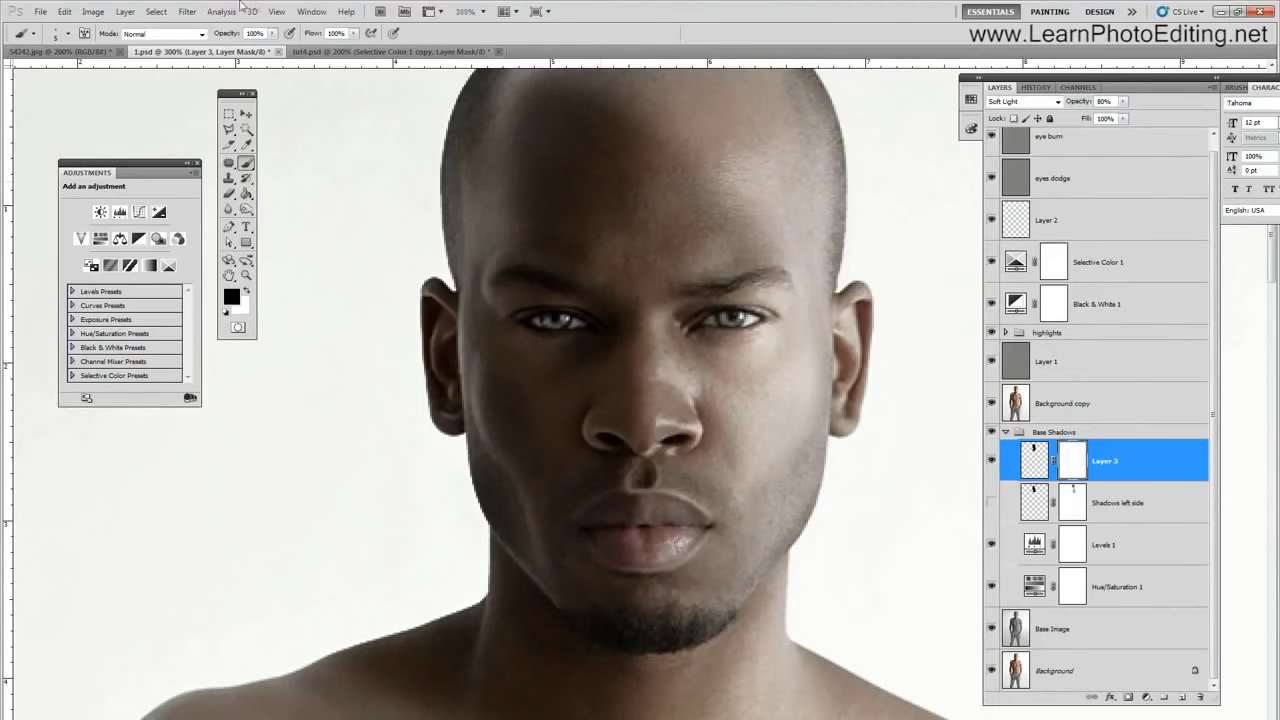
# - Soften the shadow edge across the forehead and brow by painting black on the mask with a 100 px brush at 40% opacity
pyautogui.click(276, 11)
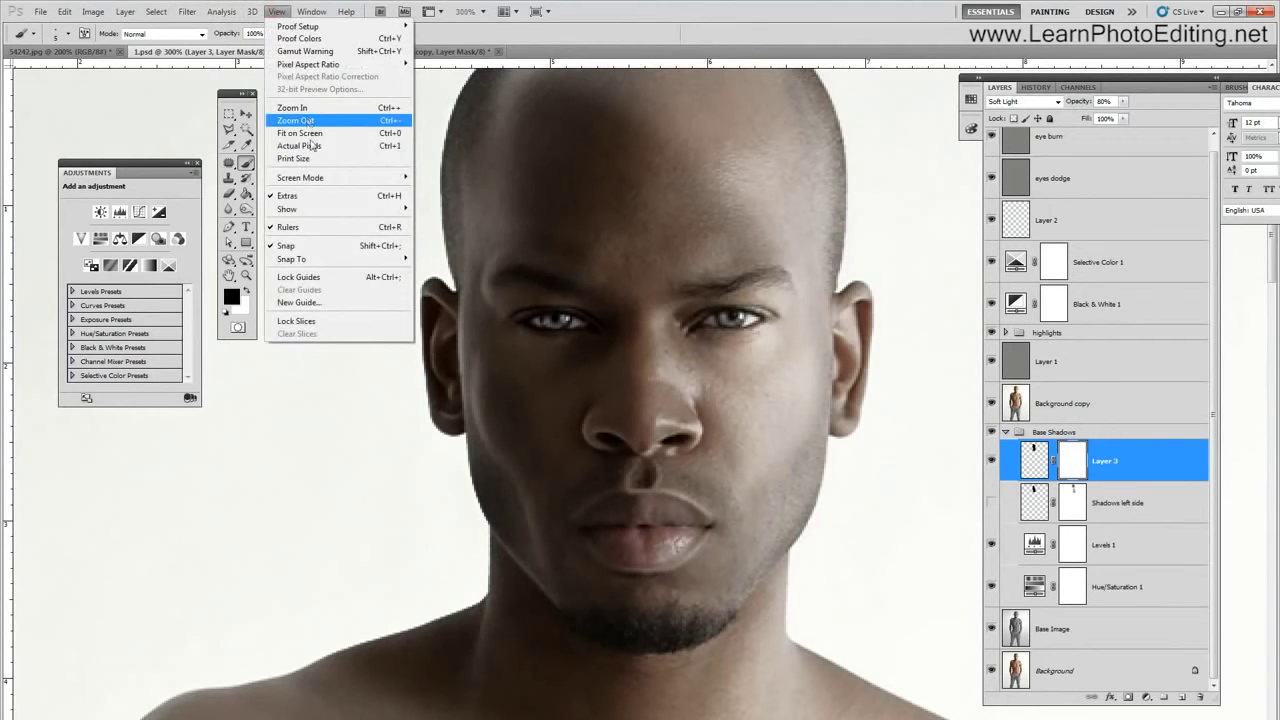
pyautogui.click(310, 145)
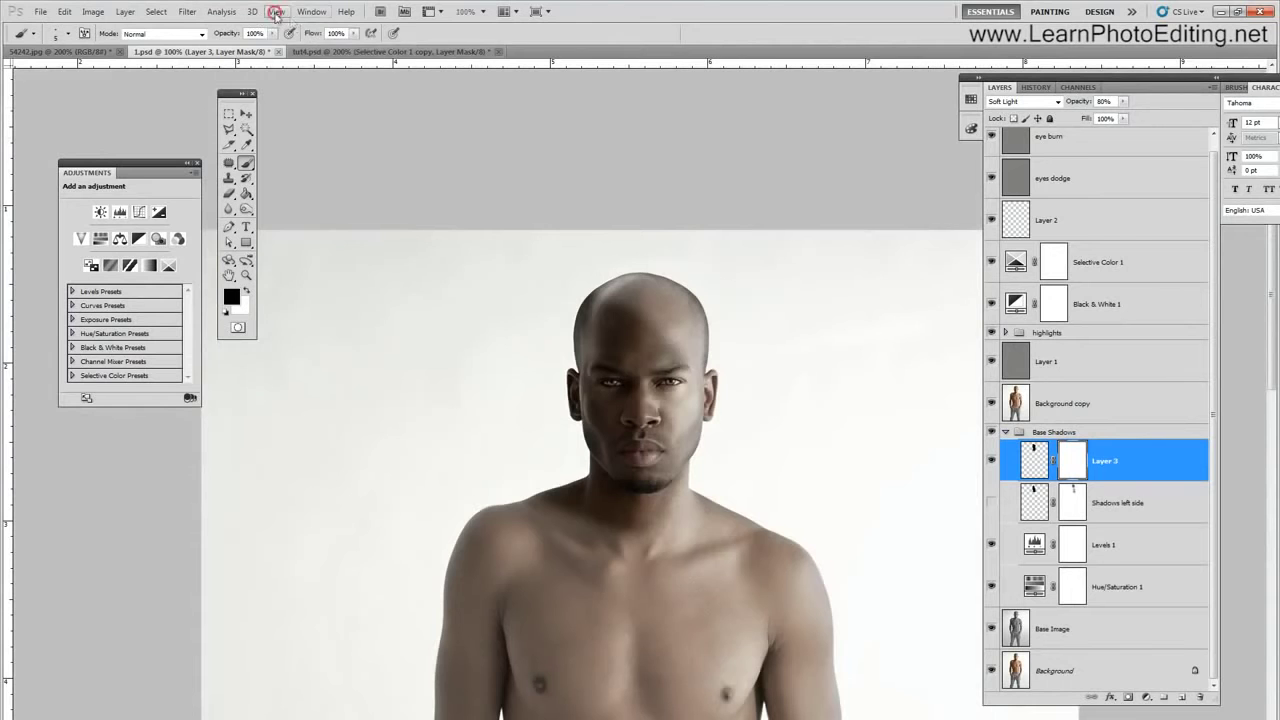
pyautogui.click(276, 12)
pyautogui.click(305, 108)
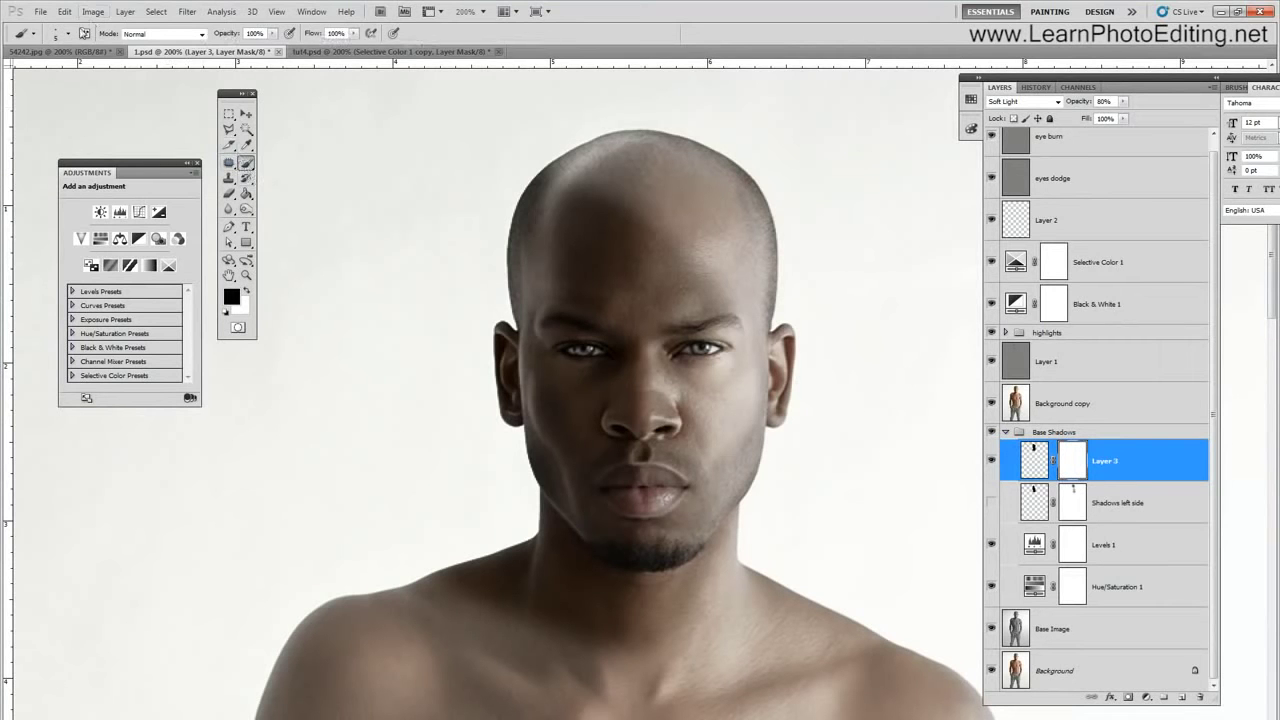
pyautogui.click(71, 34)
pyautogui.click(119, 57)
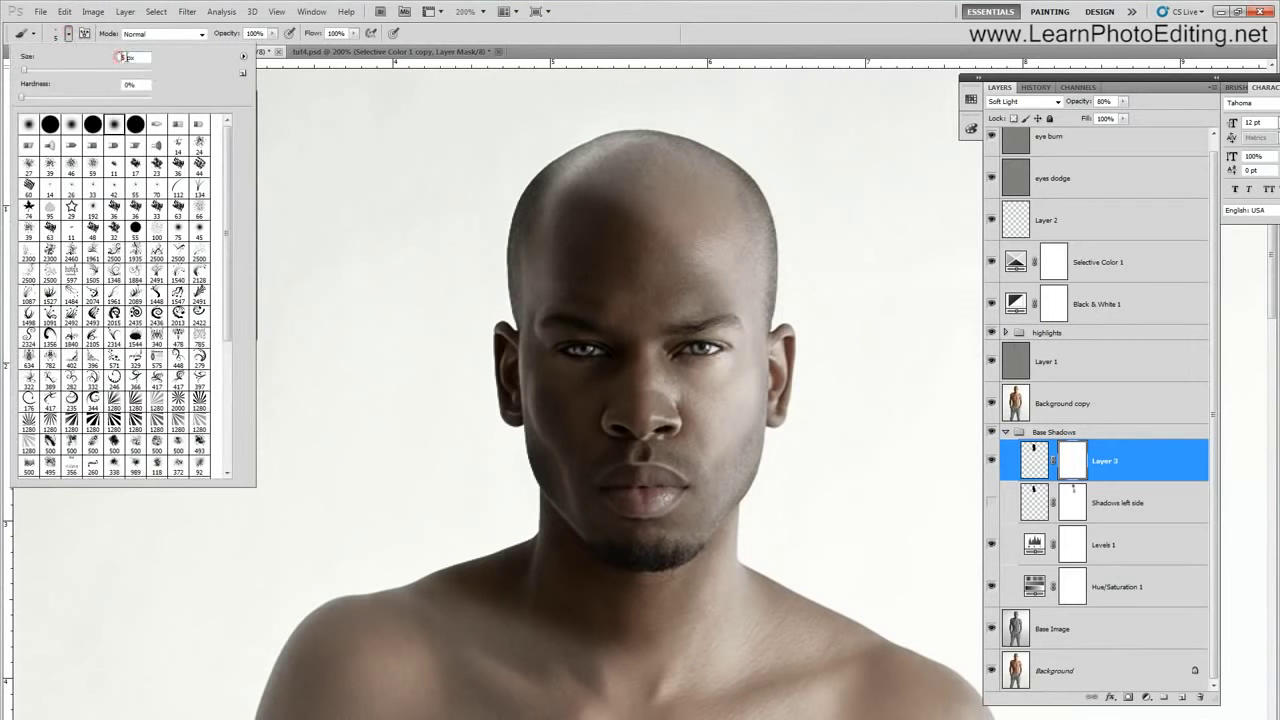
pyautogui.write('15')
pyautogui.moveTo(140, 57); pyautogui.dragTo(98, 59)
pyautogui.write('100')
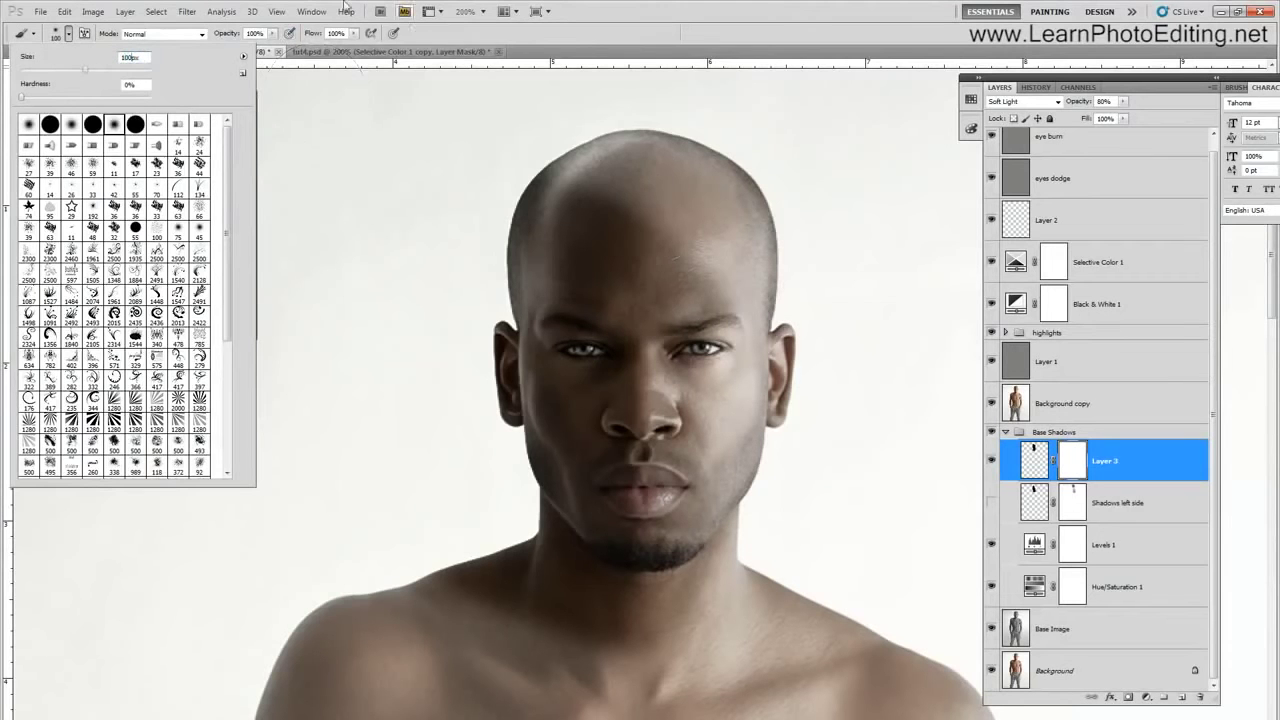
pyautogui.click(336, 3)
pyautogui.moveTo(212, 30); pyautogui.dragTo(178, 58)
pyautogui.write('40')
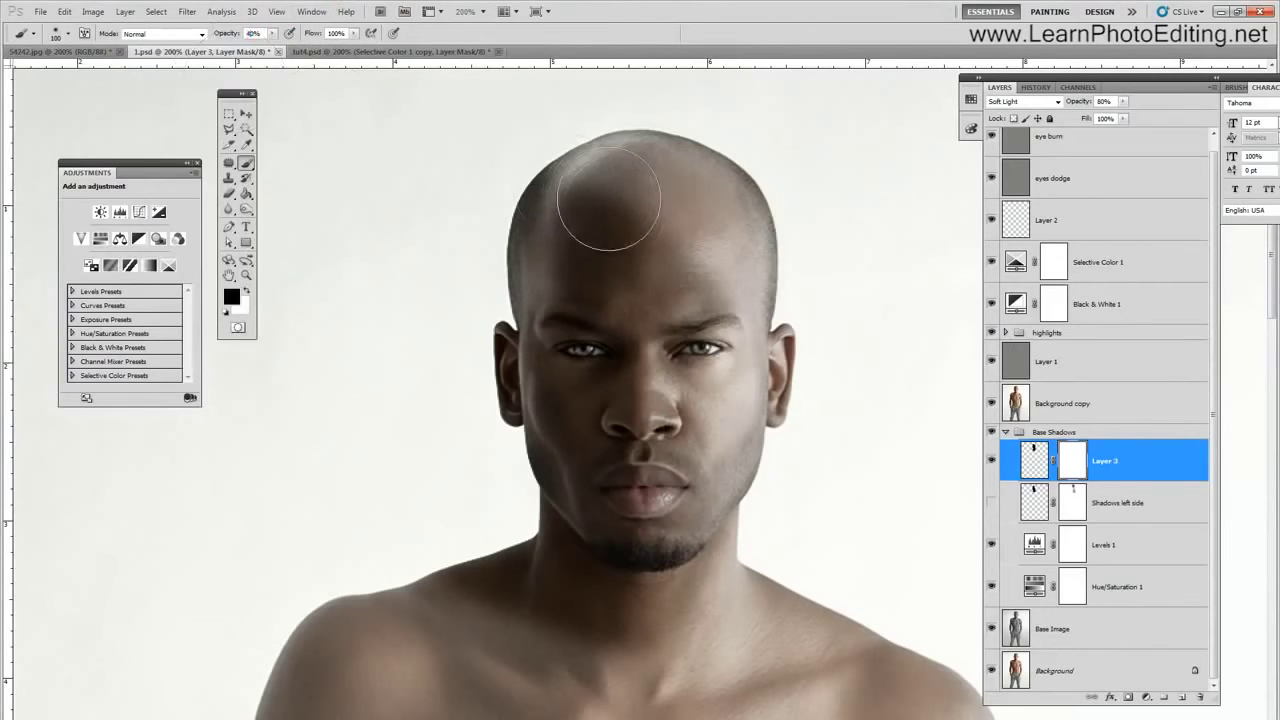
pyautogui.click(687, 221)
pyautogui.click(720, 275)
pyautogui.click(718, 299)
# - Fade the shadow along the lit cheek, jawline and upper neck by brushing black on the Layer 3 mask
pyautogui.click(760, 410)
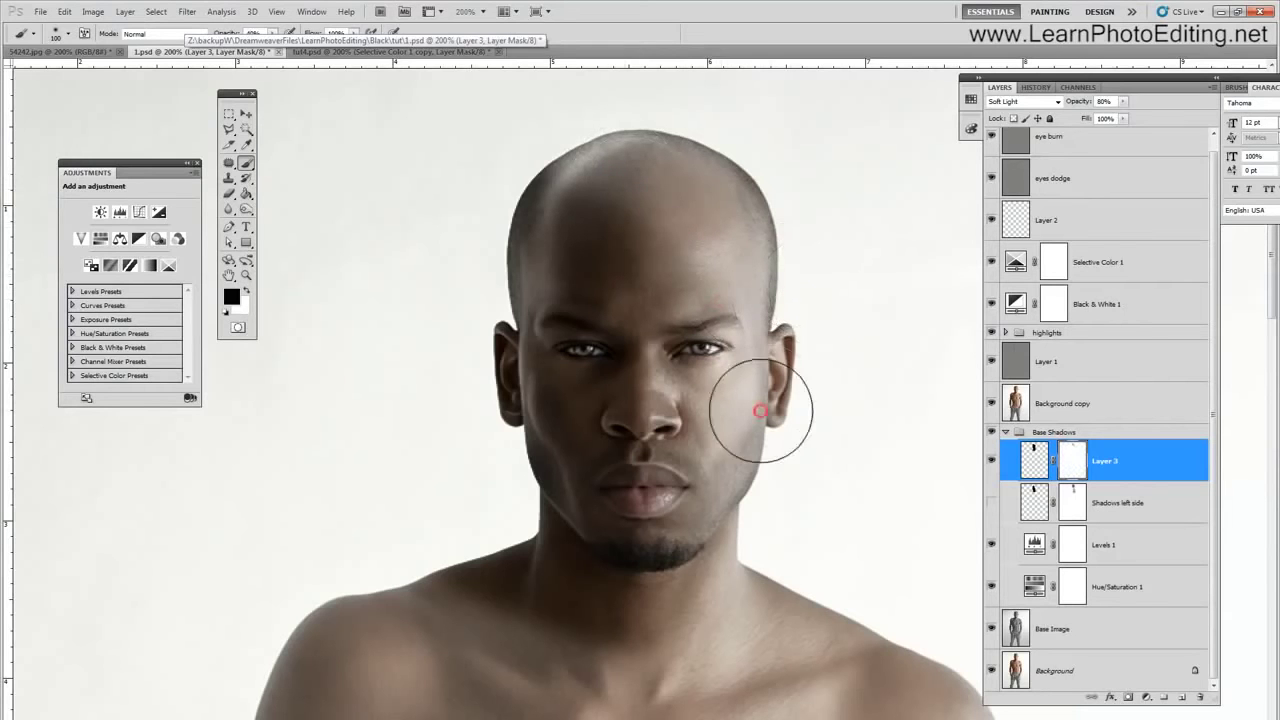
pyautogui.click(745, 467)
pyautogui.click(754, 522)
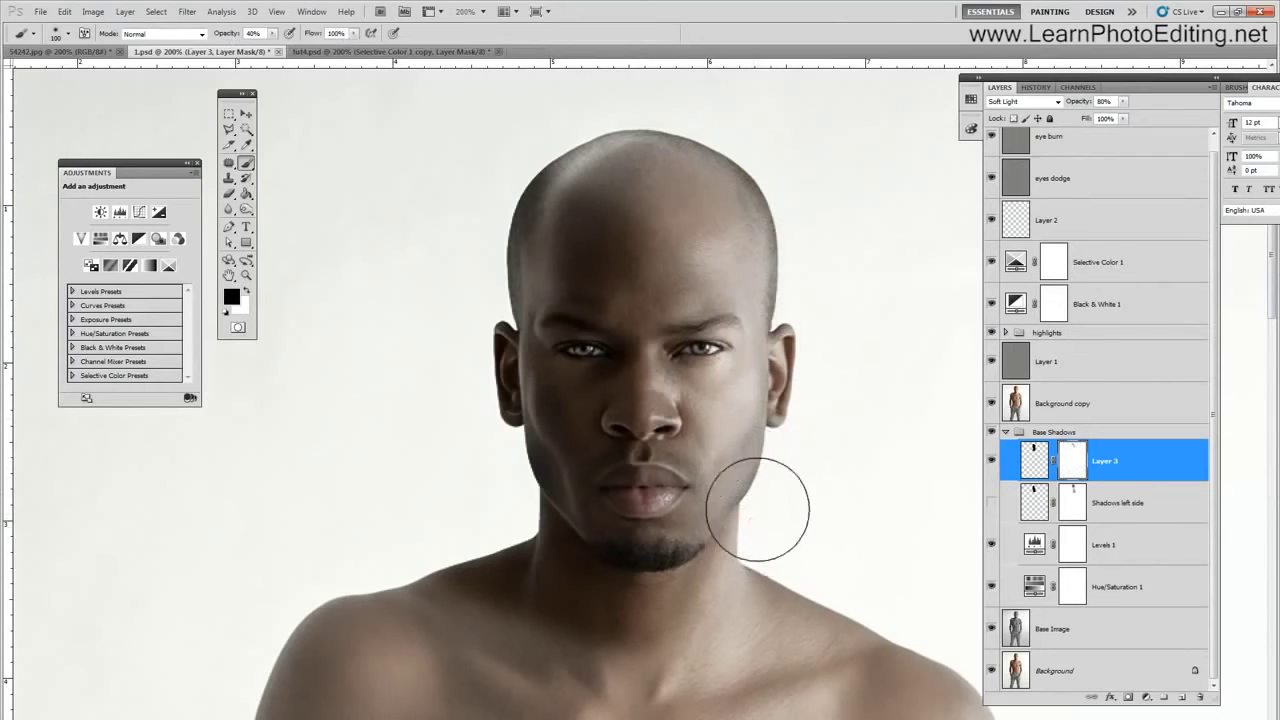
pyautogui.click(745, 498)
pyautogui.click(708, 518)
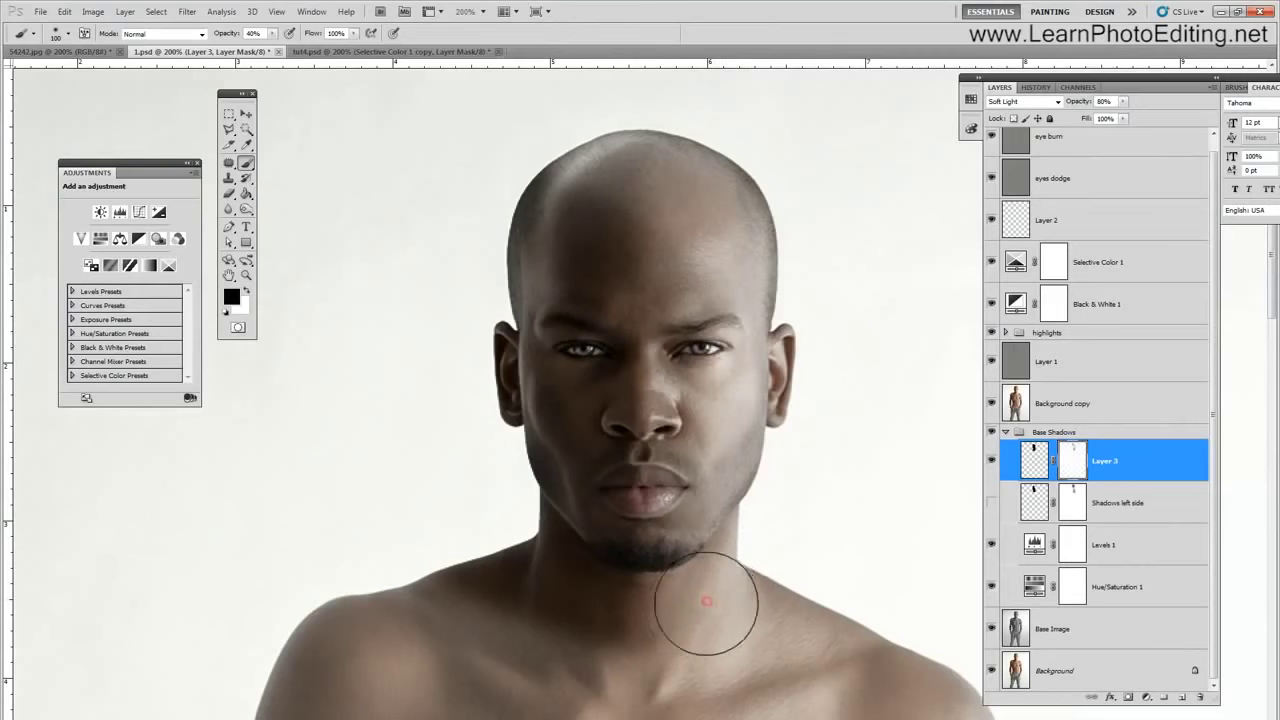
# - Blend the shadow's lower edge into the shoulder, collarbone and base of the neck with black strokes on the mask
pyautogui.click(467, 528)
pyautogui.click(467, 553)
pyautogui.click(451, 604)
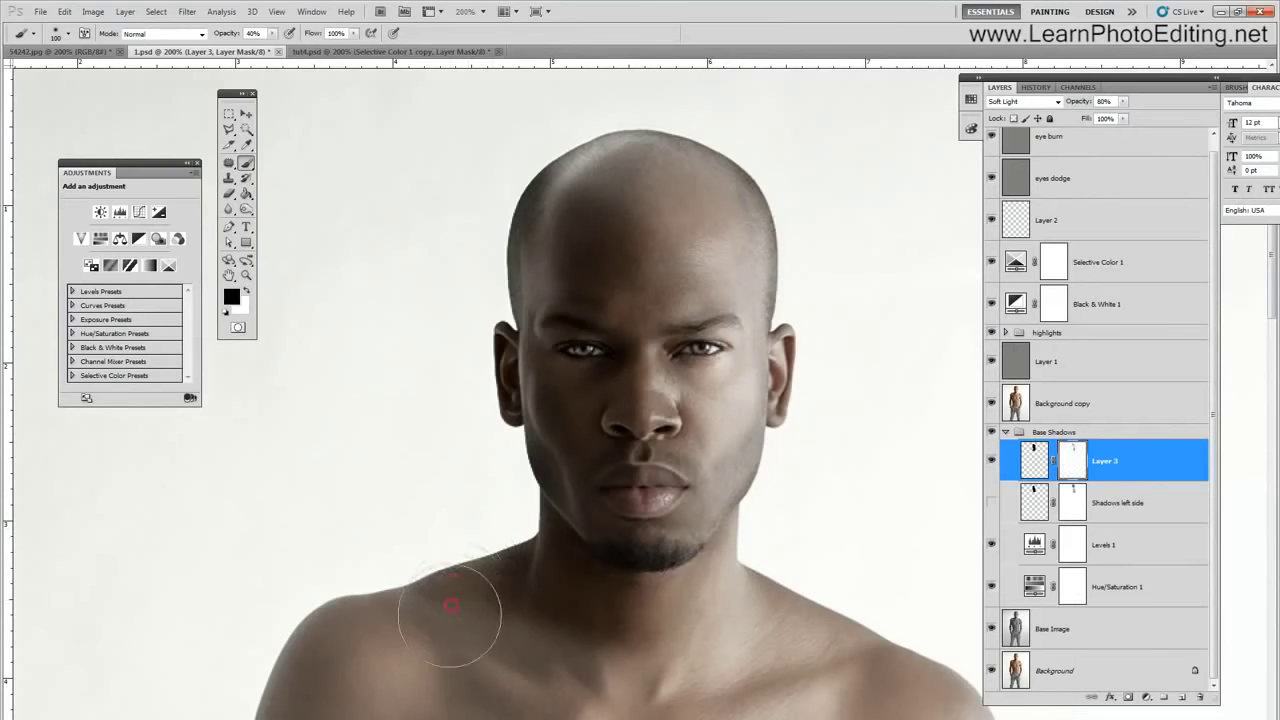
pyautogui.click(572, 643)
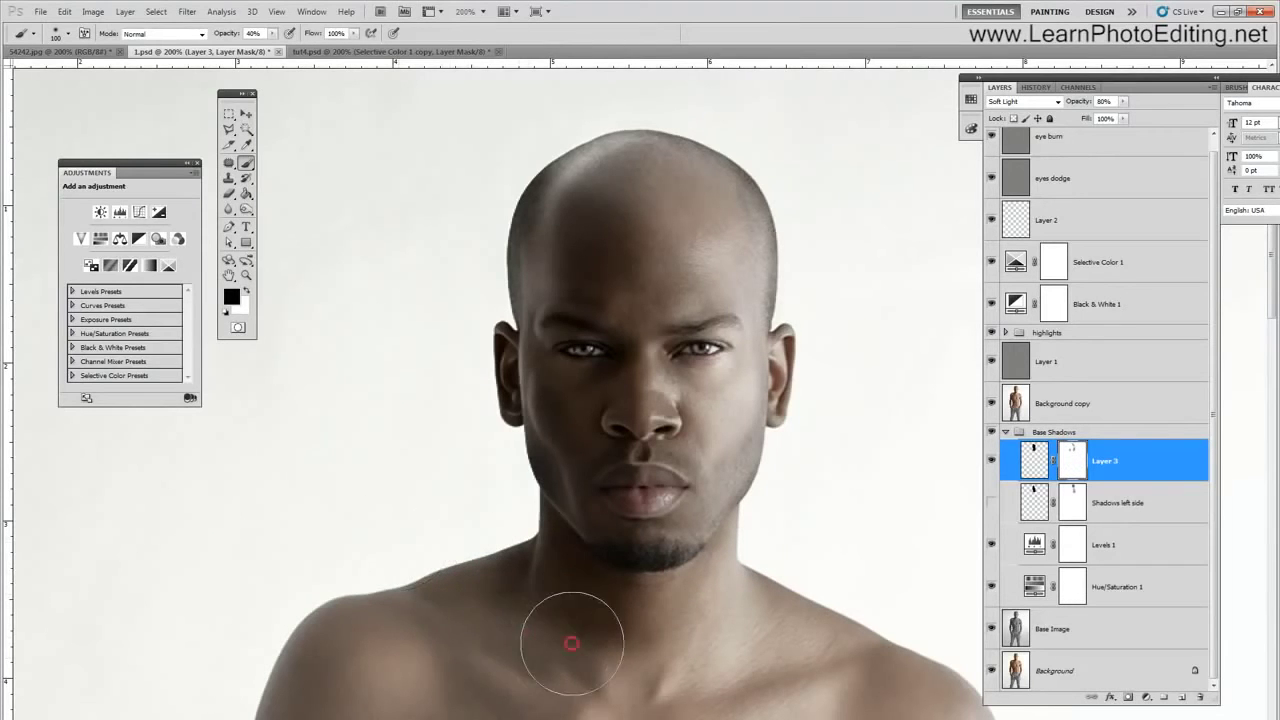
pyautogui.click(660, 658)
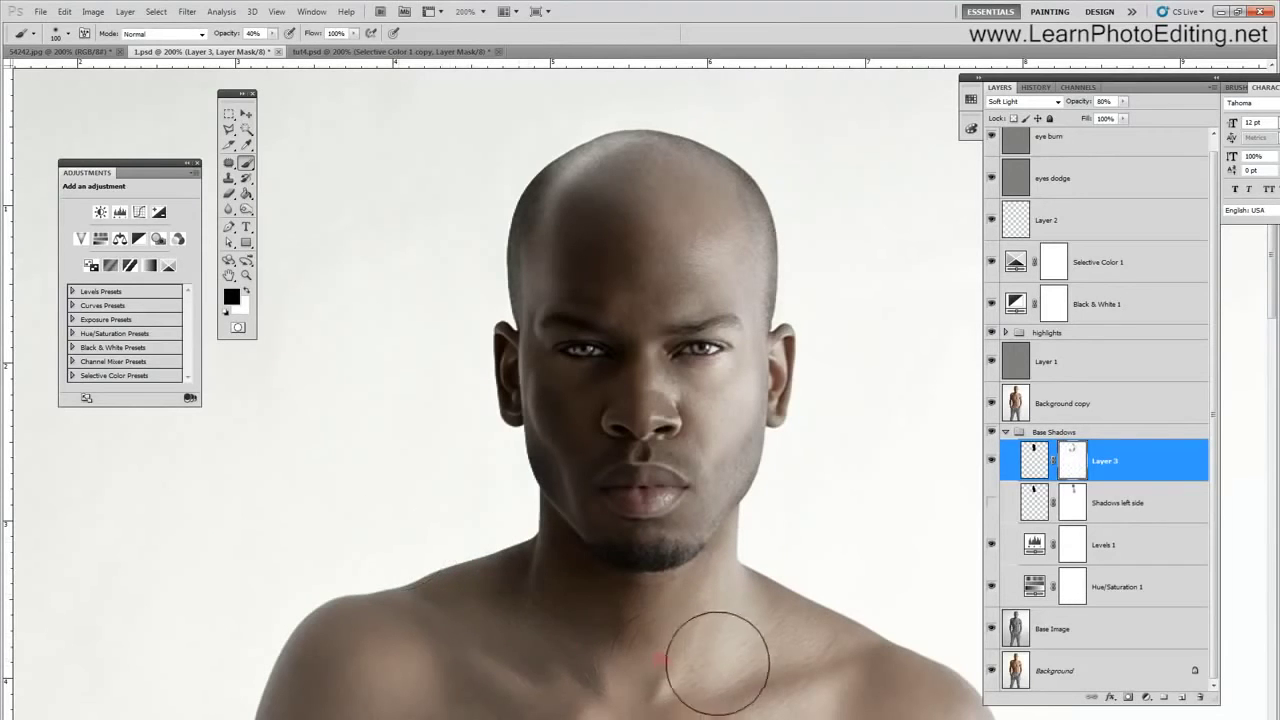
pyautogui.click(485, 526)
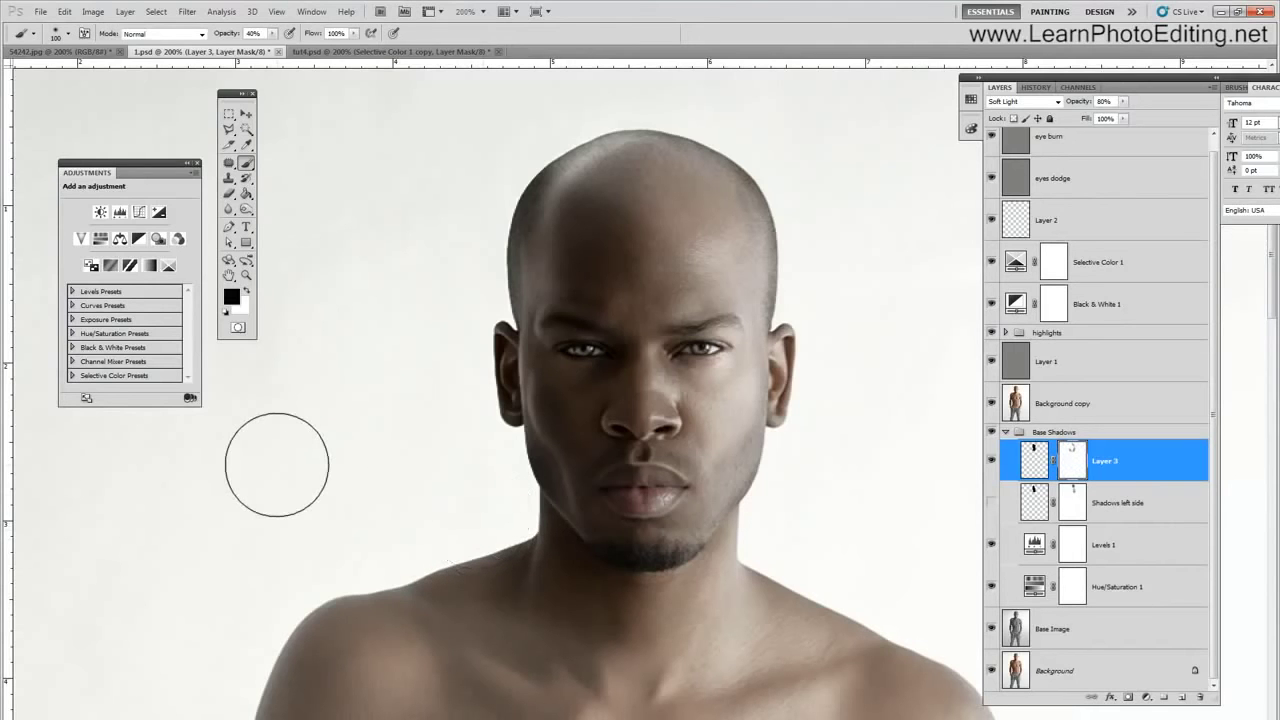
pyautogui.click(440, 566)
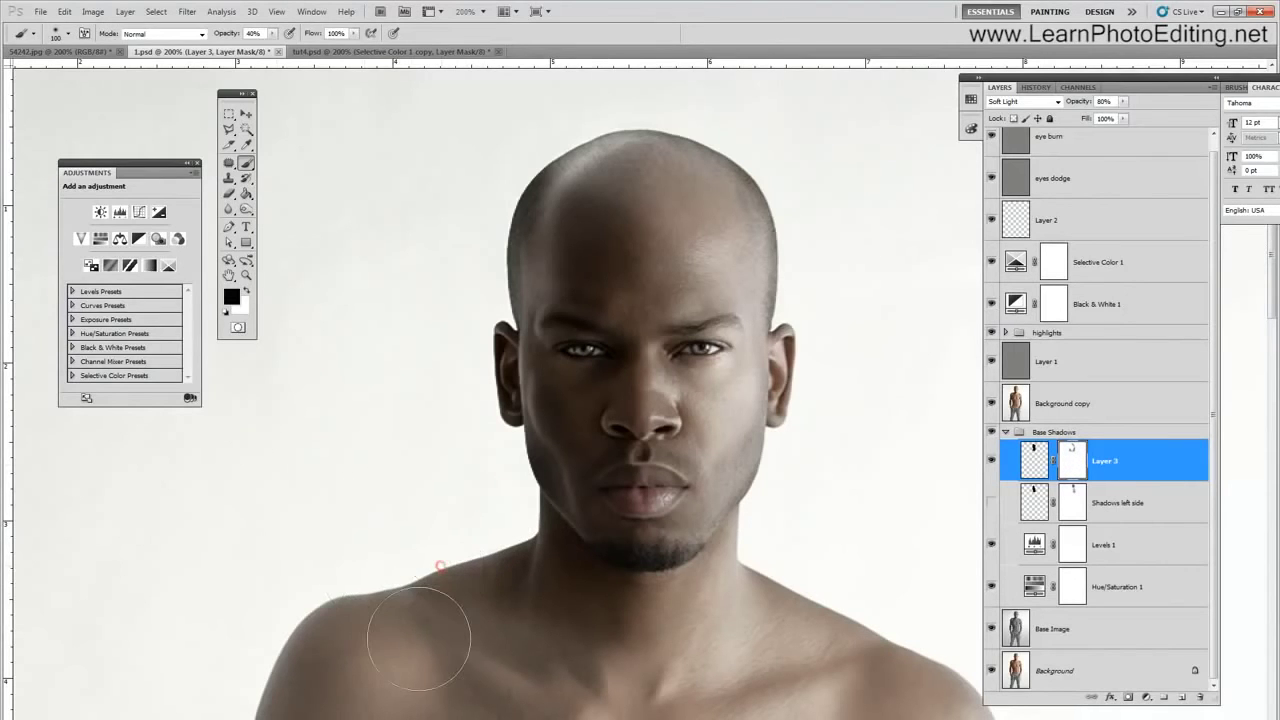
# - Fade the shadow at the top of the head and upper forehead on the mask, and check the portrait at actual pixel size
pyautogui.click(605, 175)
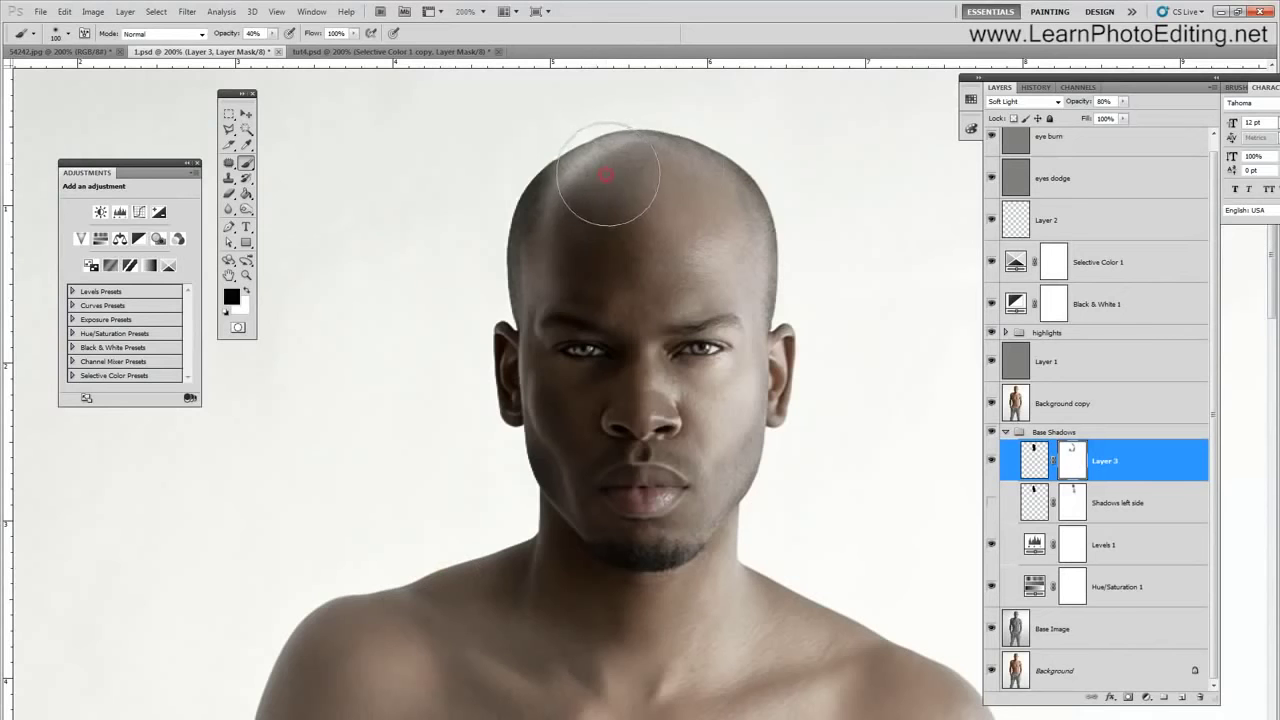
pyautogui.click(672, 207)
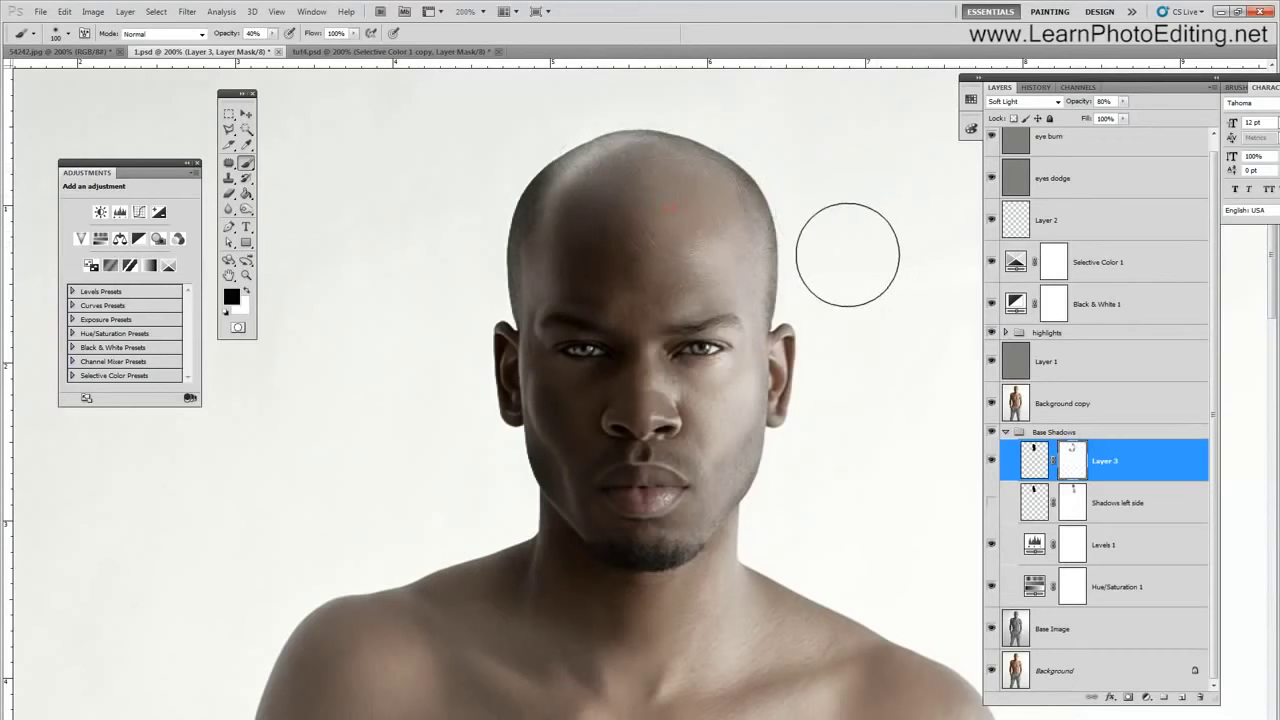
pyautogui.click(276, 11)
pyautogui.click(321, 146)
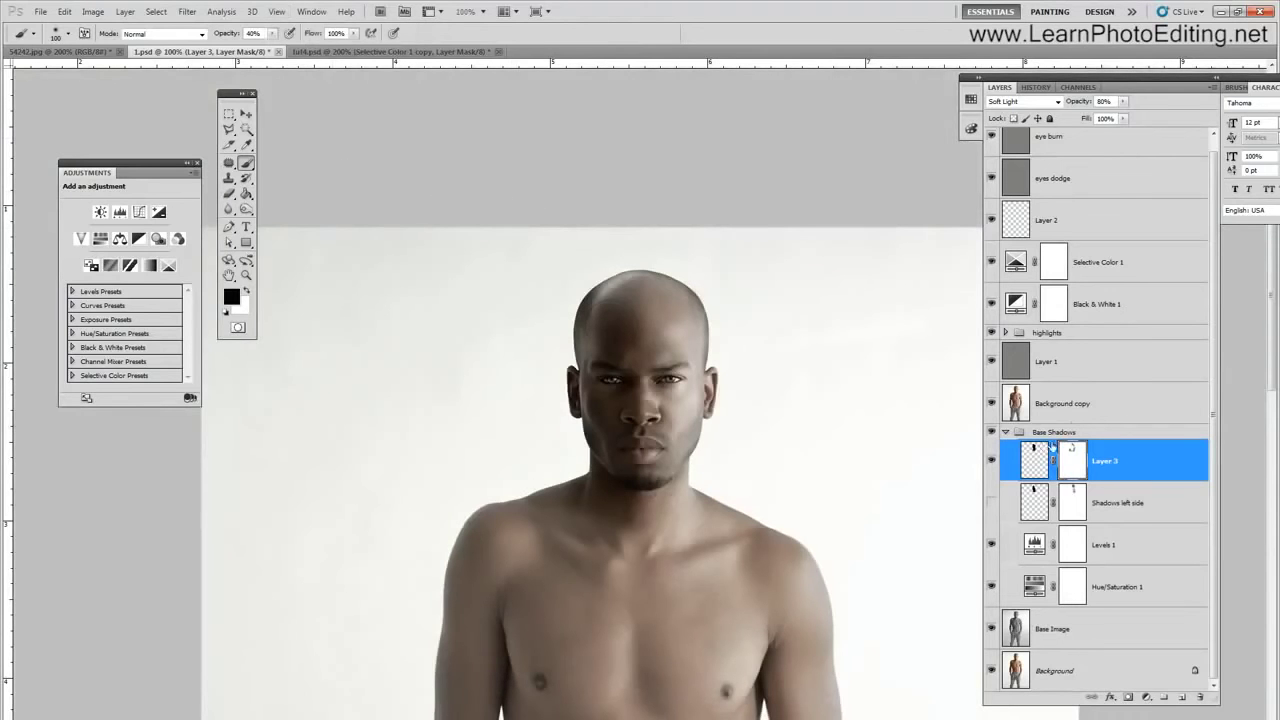
# - Toggle the visibility of Layer 3 and the Shadows left side layer to compare the two shadow versions on the portrait
pyautogui.click(991, 461)
pyautogui.click(991, 461)
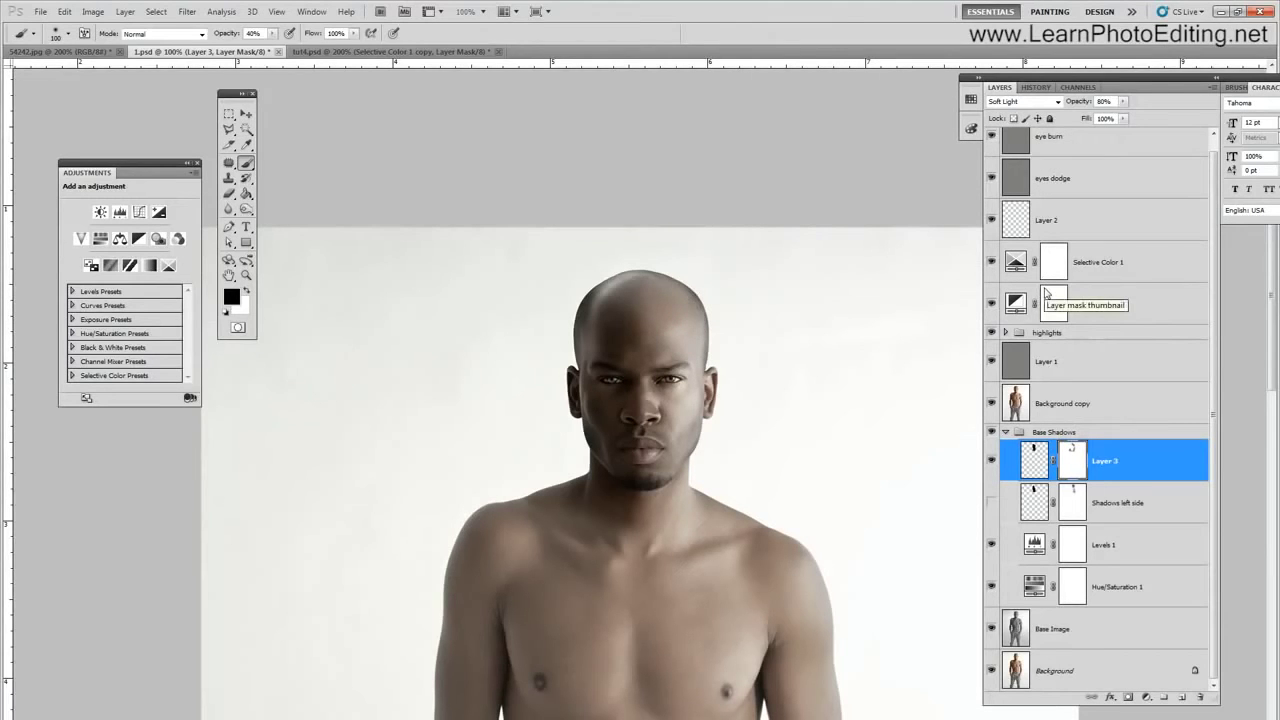
pyautogui.click(991, 460)
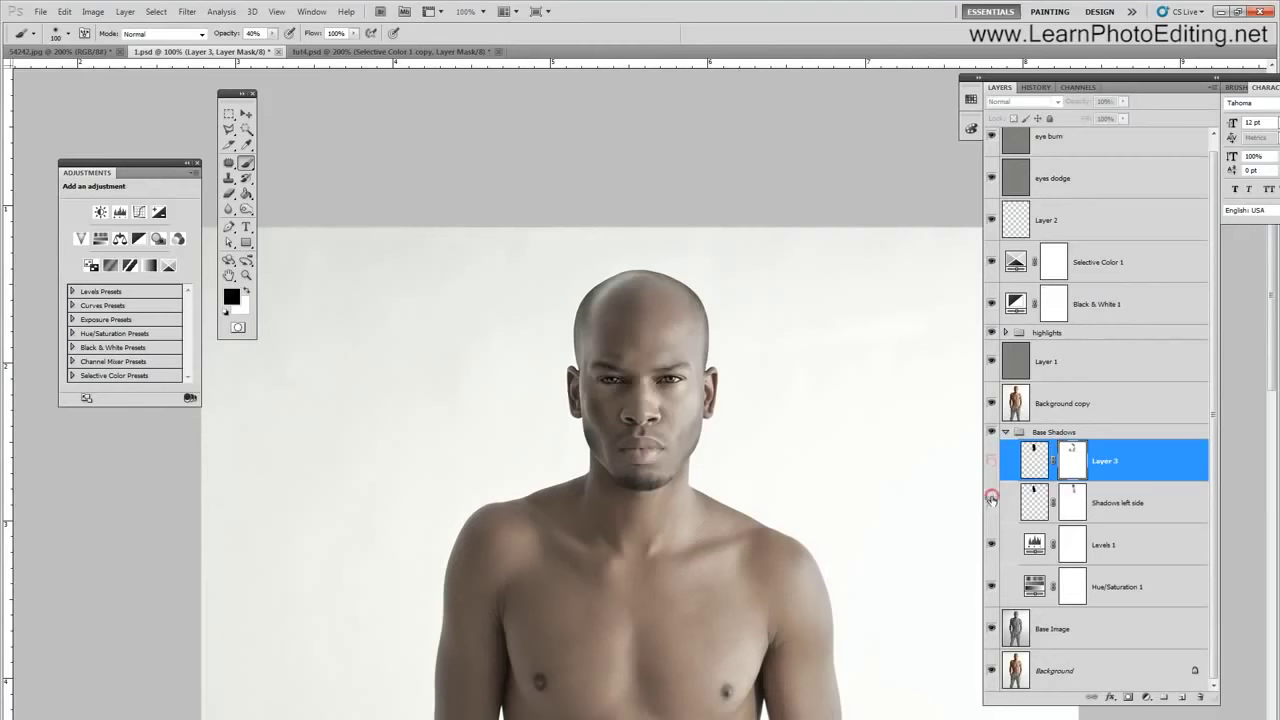
pyautogui.click(991, 502)
pyautogui.click(991, 502)
pyautogui.click(991, 460)
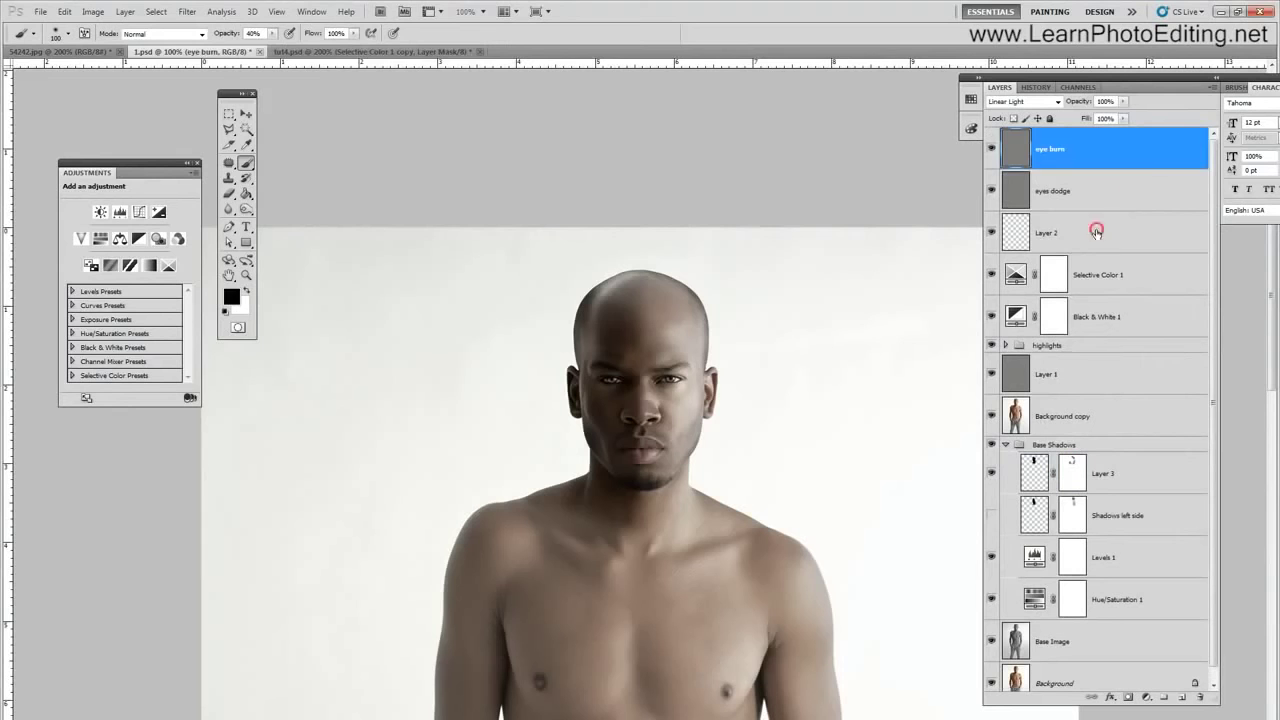
# - Create a layer group above the eye burn layer and name it eyes
pyautogui.click(1097, 231)
pyautogui.click(1101, 190)
pyautogui.click(1101, 165)
pyautogui.click(1090, 225)
pyautogui.click(1094, 190)
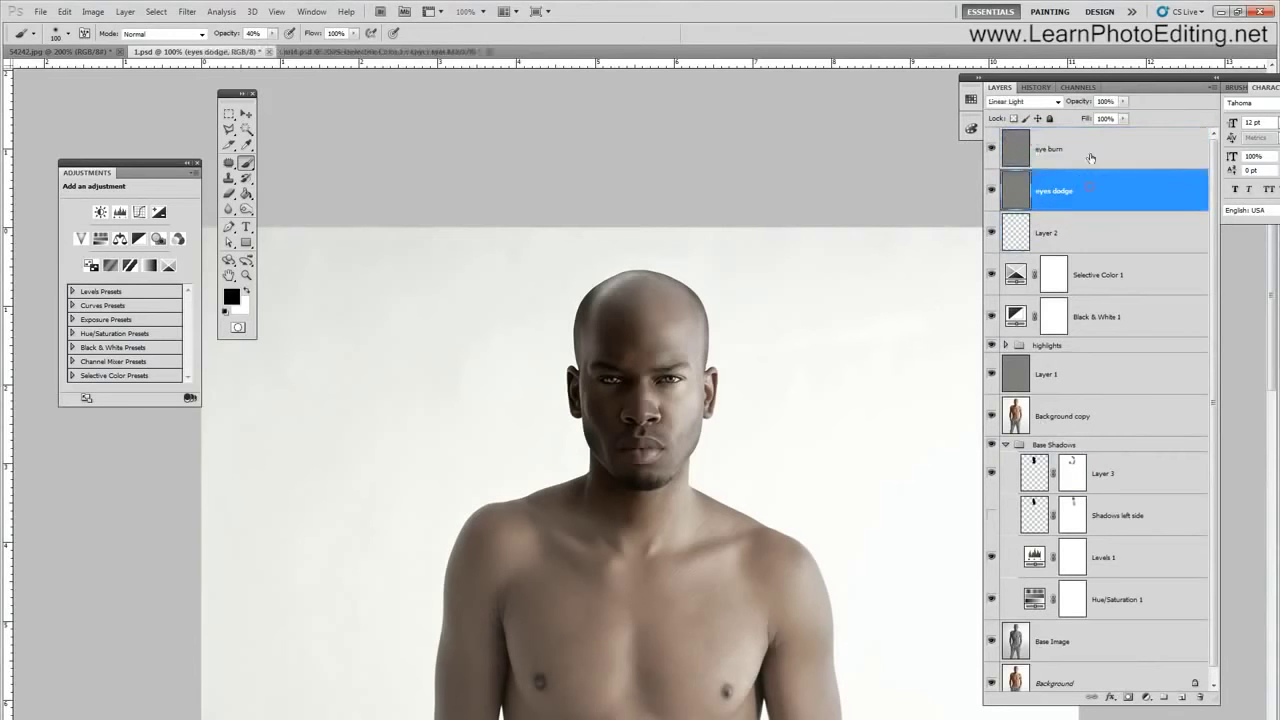
pyautogui.click(1092, 155)
pyautogui.click(1165, 699)
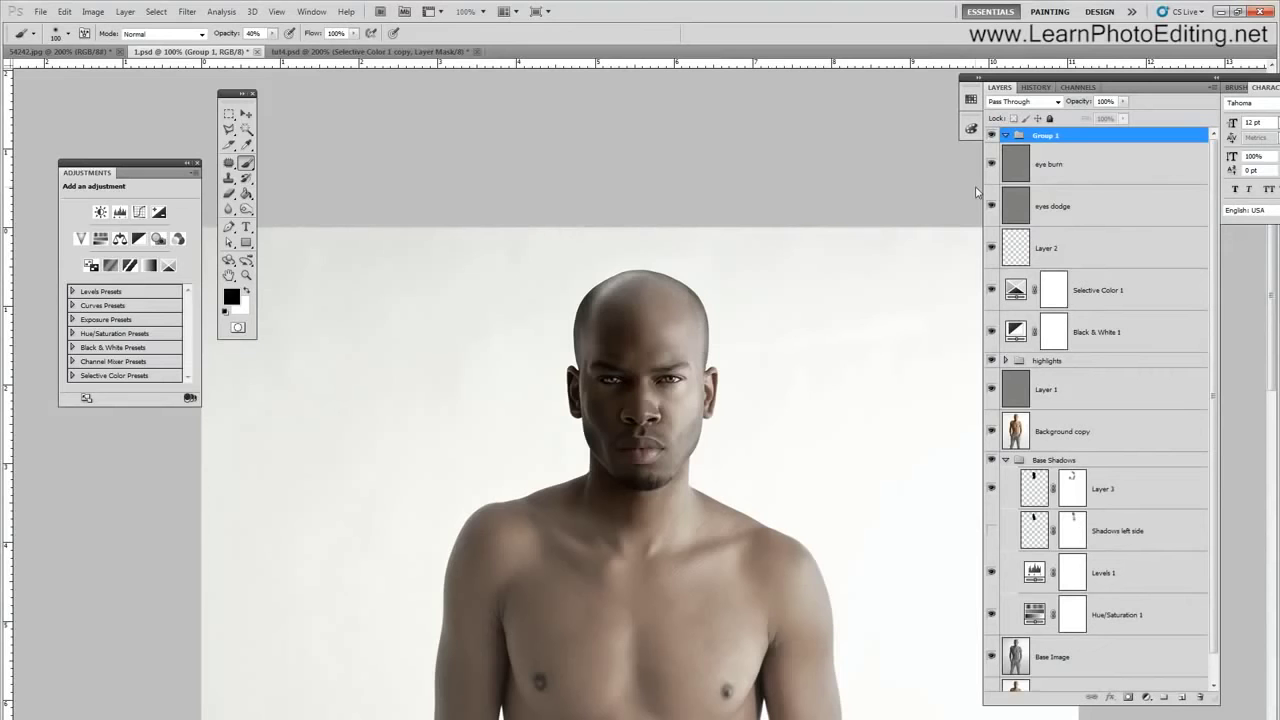
pyautogui.doubleClick(1045, 142)
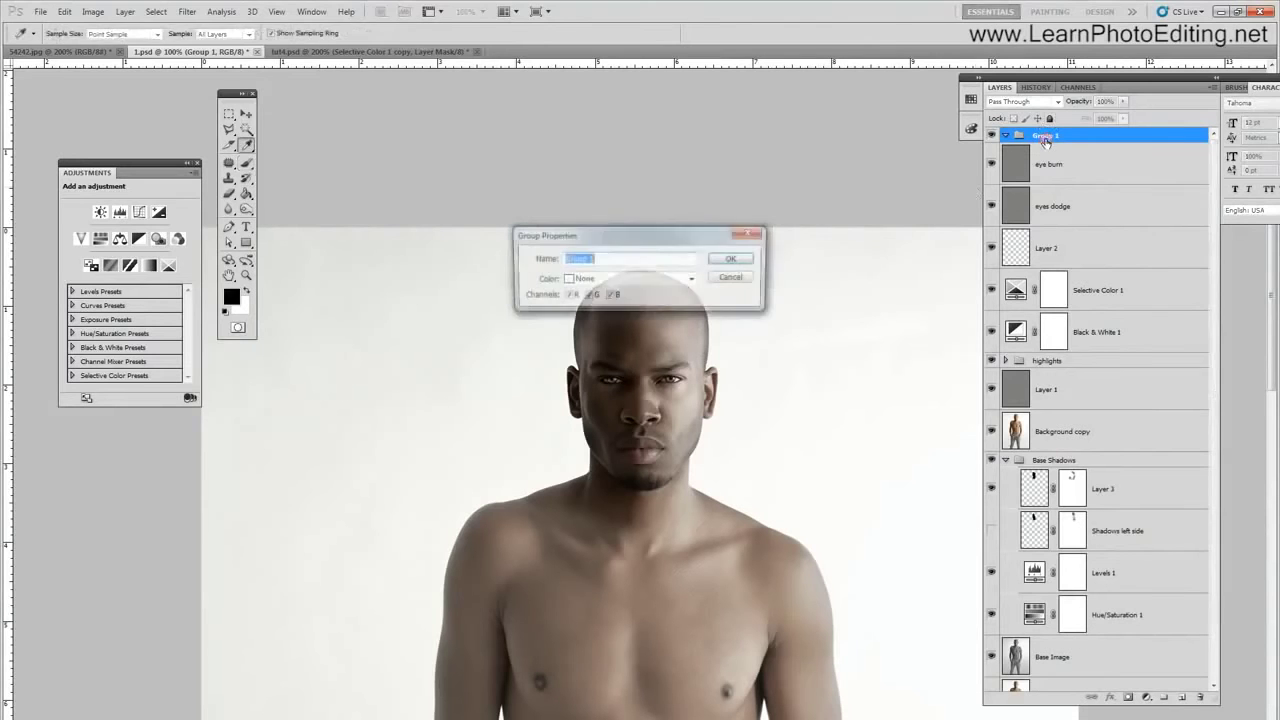
pyautogui.write('eyes')
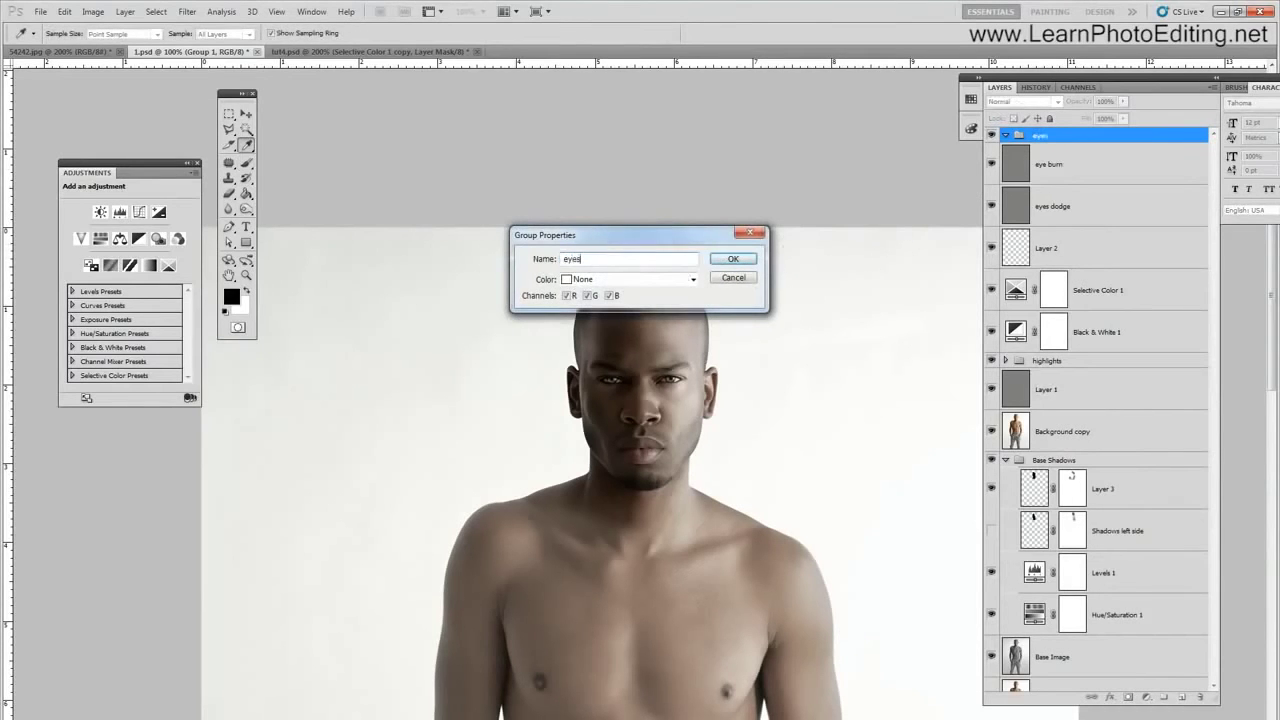
pyautogui.press('Return')
pyautogui.press('b')
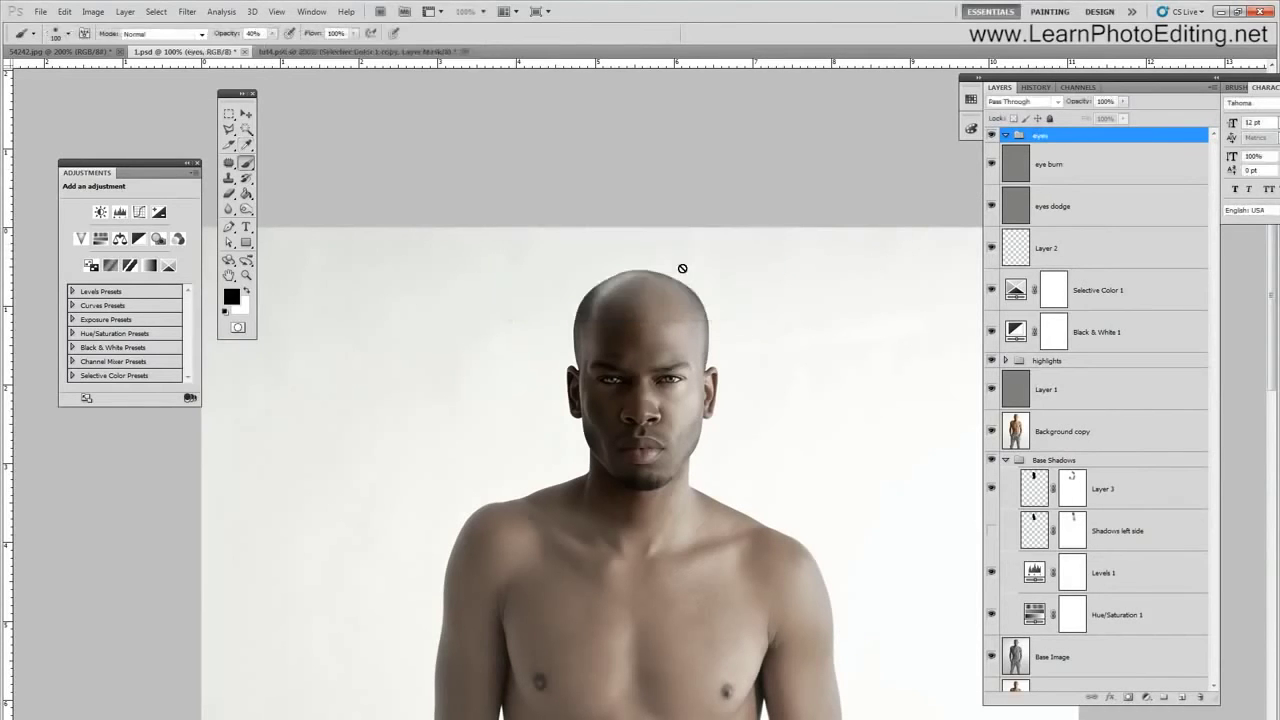
# - Move the eye burn, eyes dodge and Layer 2 layers into the eyes group and collapse it
pyautogui.click(1082, 242)
pyautogui.keyDown('shift'); pyautogui.click(1081, 181); pyautogui.keyUp('shift')
pyautogui.moveTo(1081, 181); pyautogui.dragTo(1039, 137)
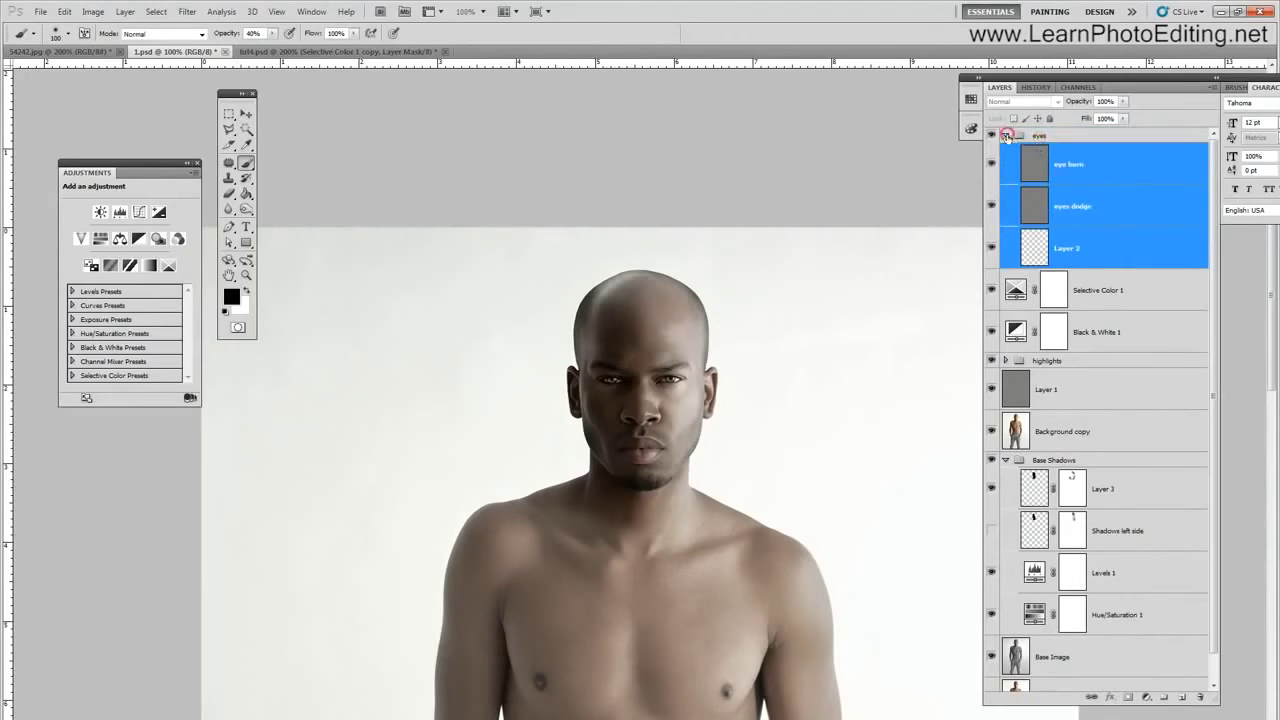
pyautogui.click(1005, 135)
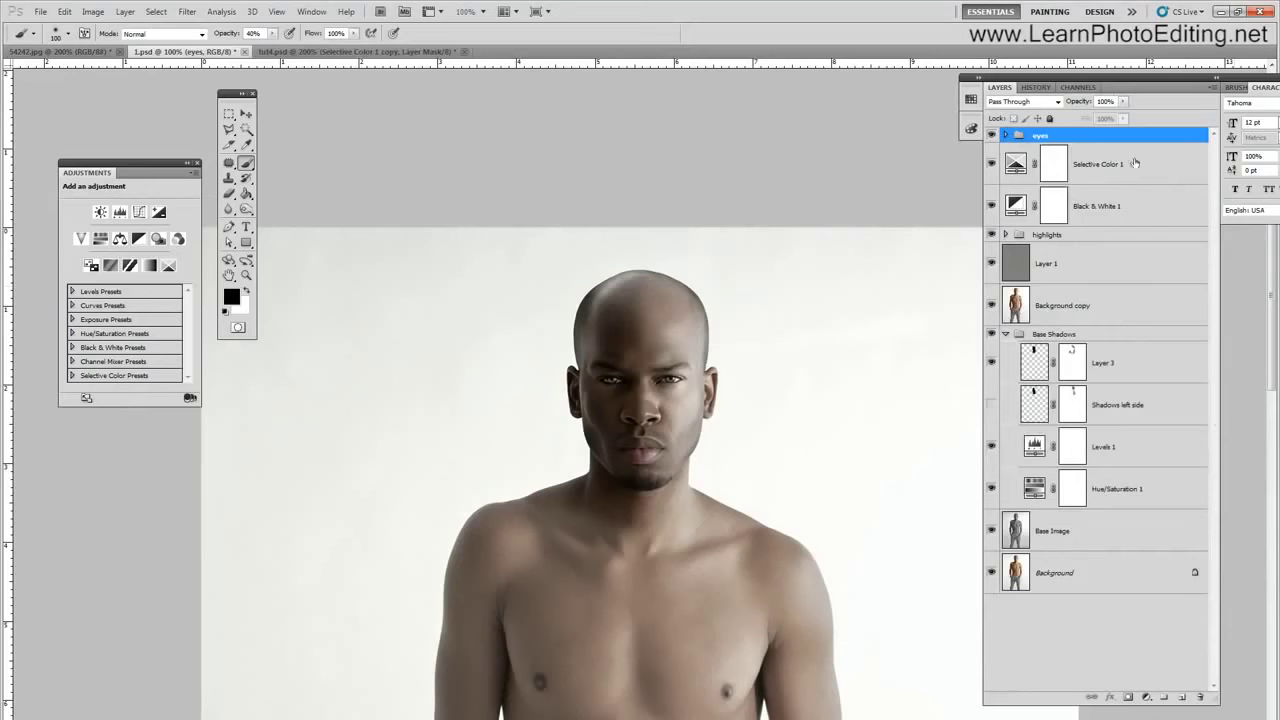
# - Duplicate all layers and groups from the Background up to the eyes group within the same document
pyautogui.click(129, 14)
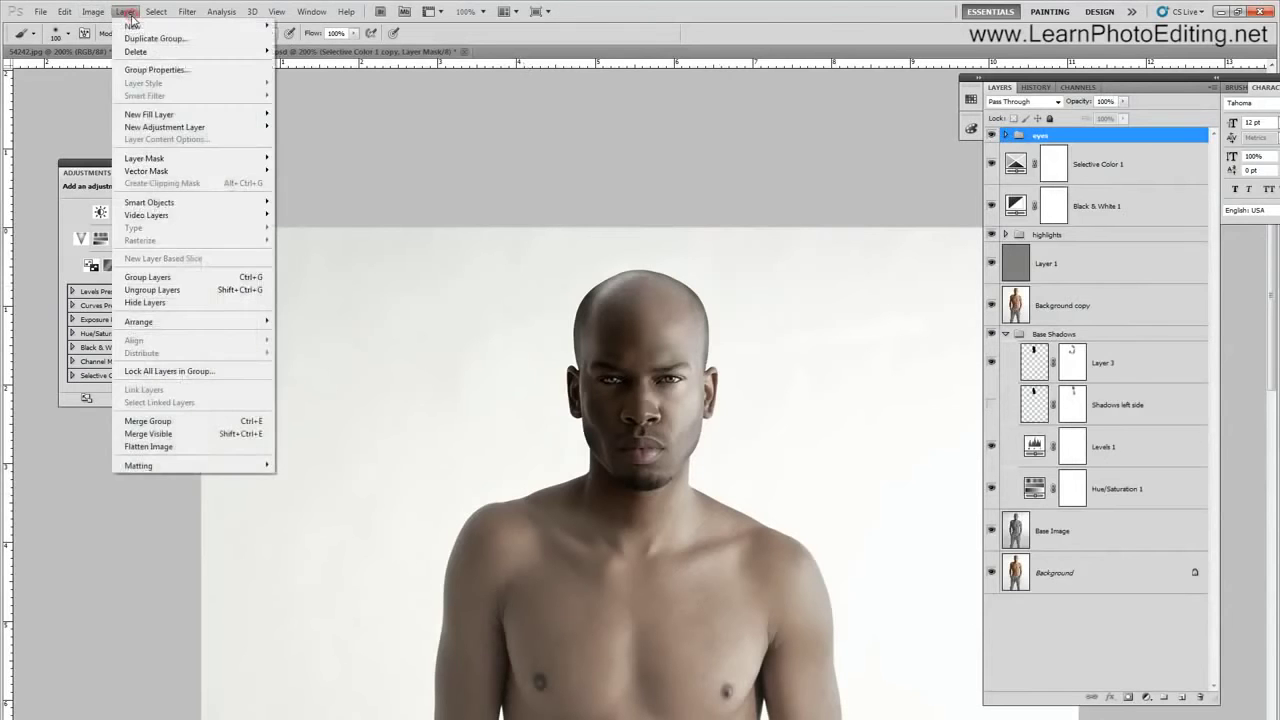
pyautogui.press('Escape')
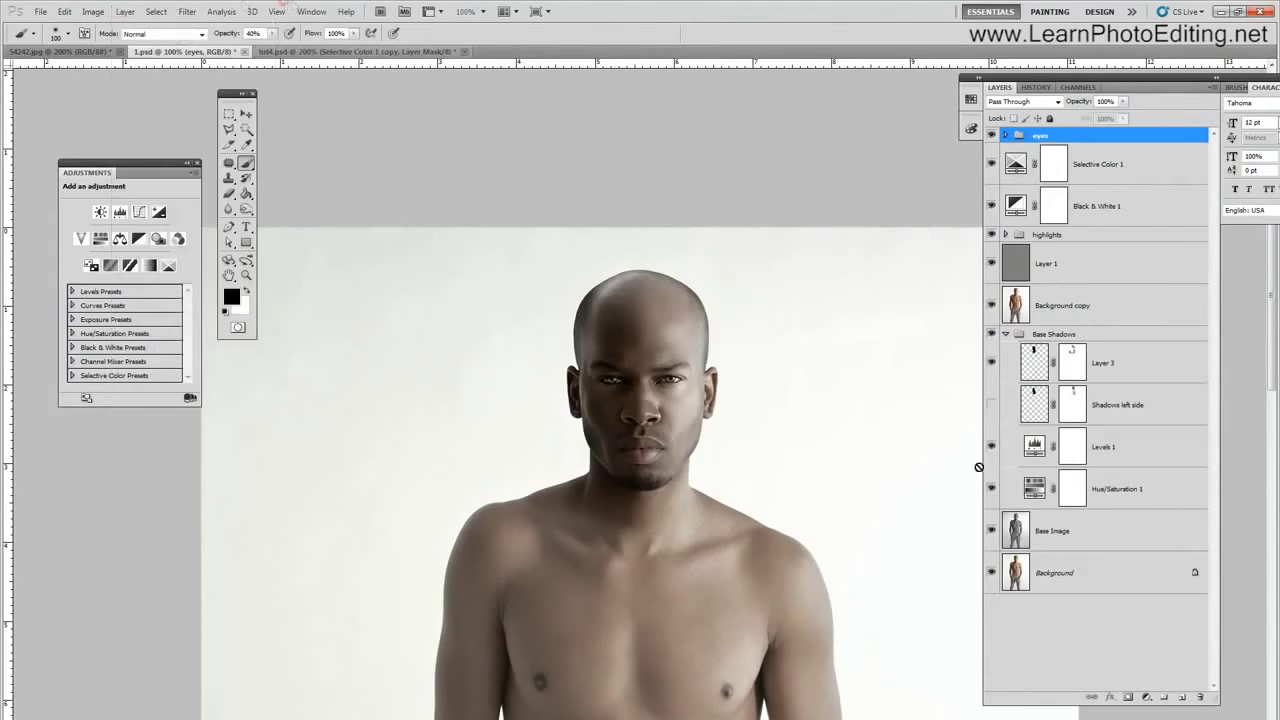
pyautogui.click(1083, 578)
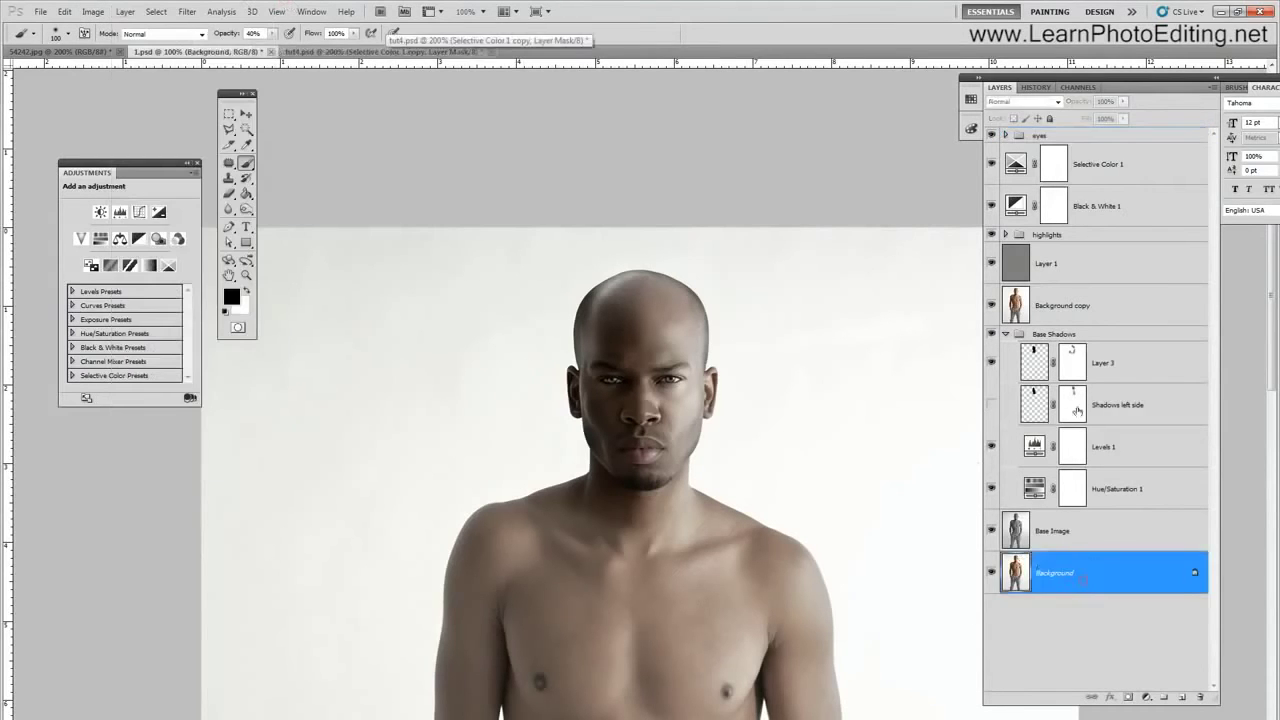
pyautogui.keyDown('shift'); pyautogui.click(1112, 134); pyautogui.keyUp('shift')
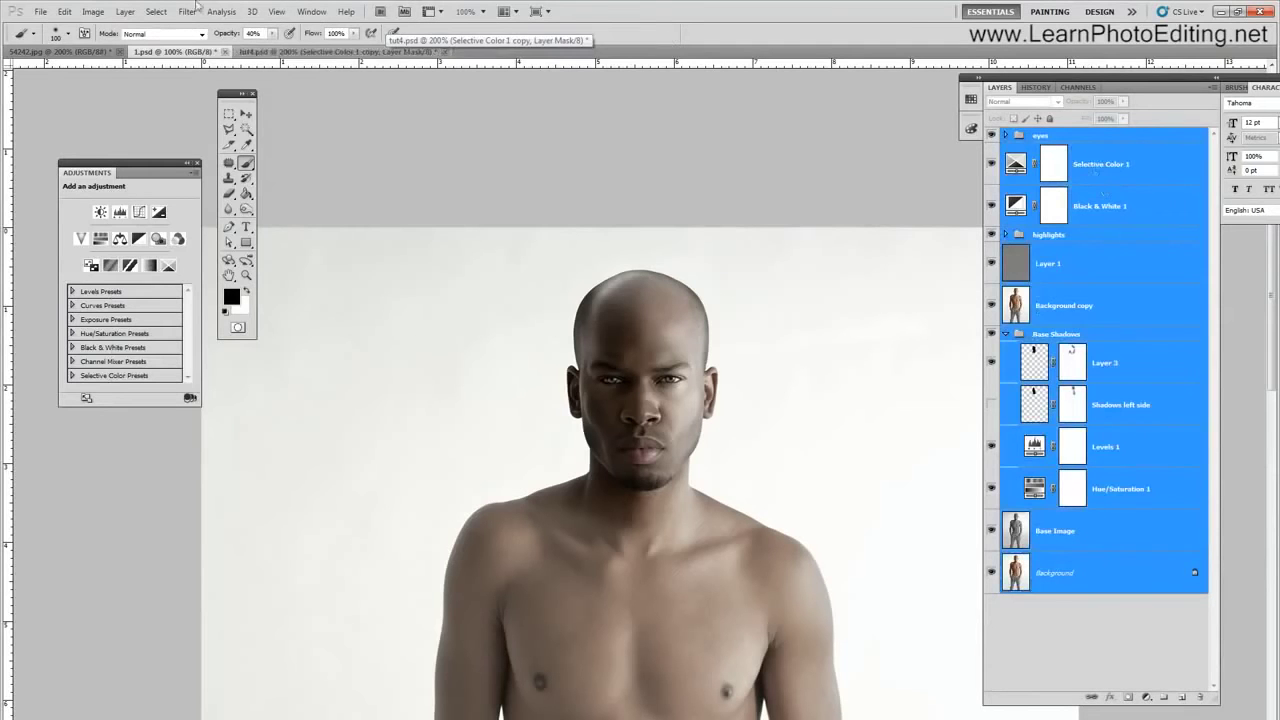
pyautogui.click(125, 11)
pyautogui.click(150, 38)
pyautogui.click(291, 168)
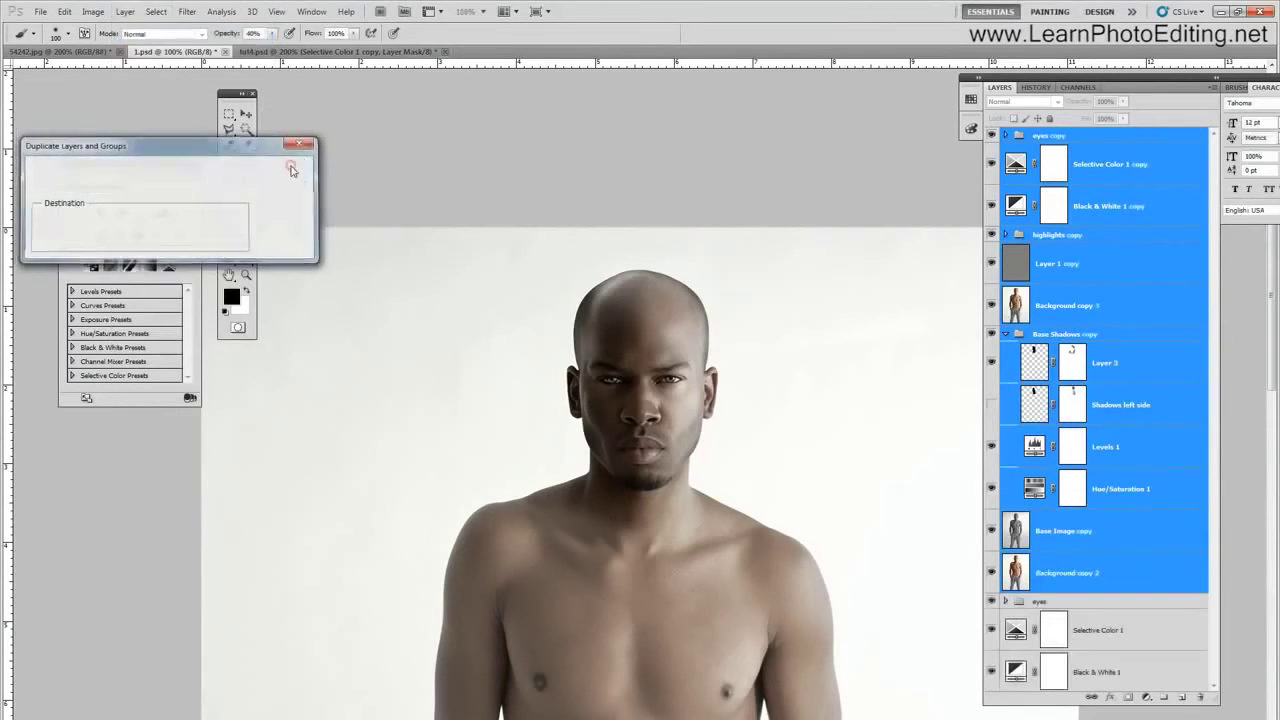
# - Merge the duplicated layers into a single layer and toggle its visibility to compare it with the original stack
pyautogui.click(125, 11)
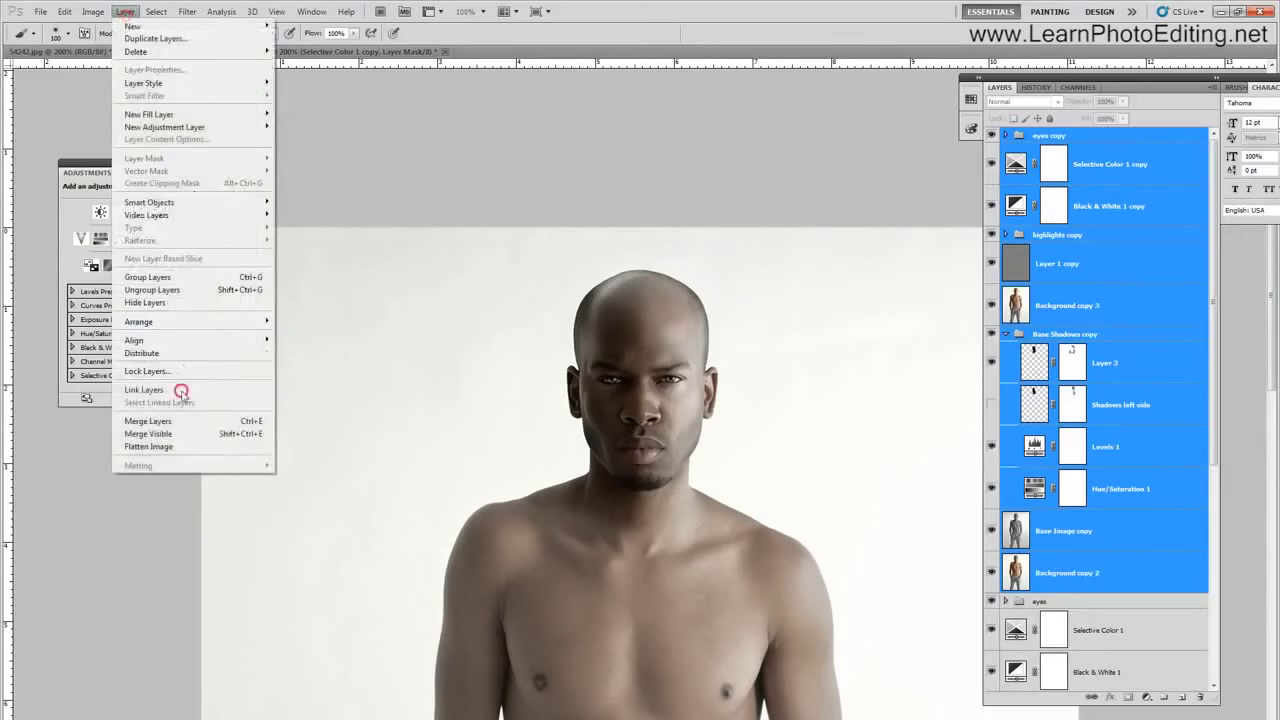
pyautogui.click(160, 421)
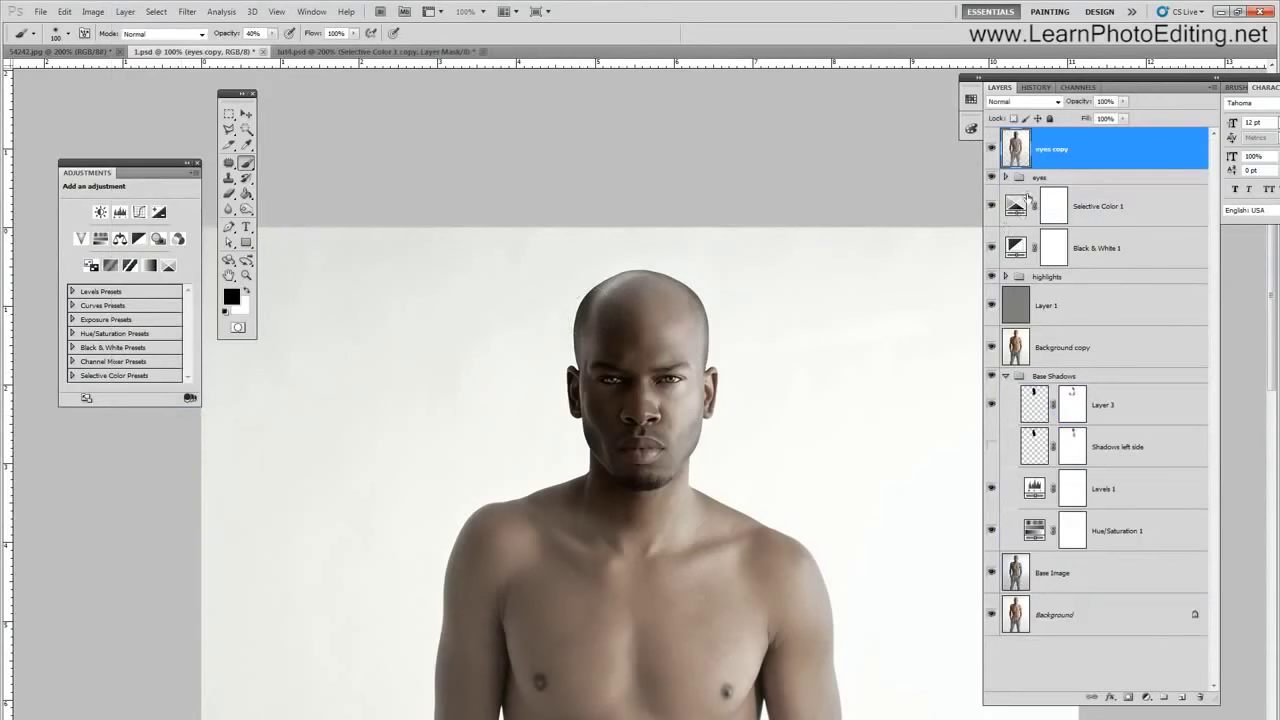
pyautogui.click(992, 149)
pyautogui.click(992, 149)
pyautogui.click(992, 148)
pyautogui.click(992, 148)
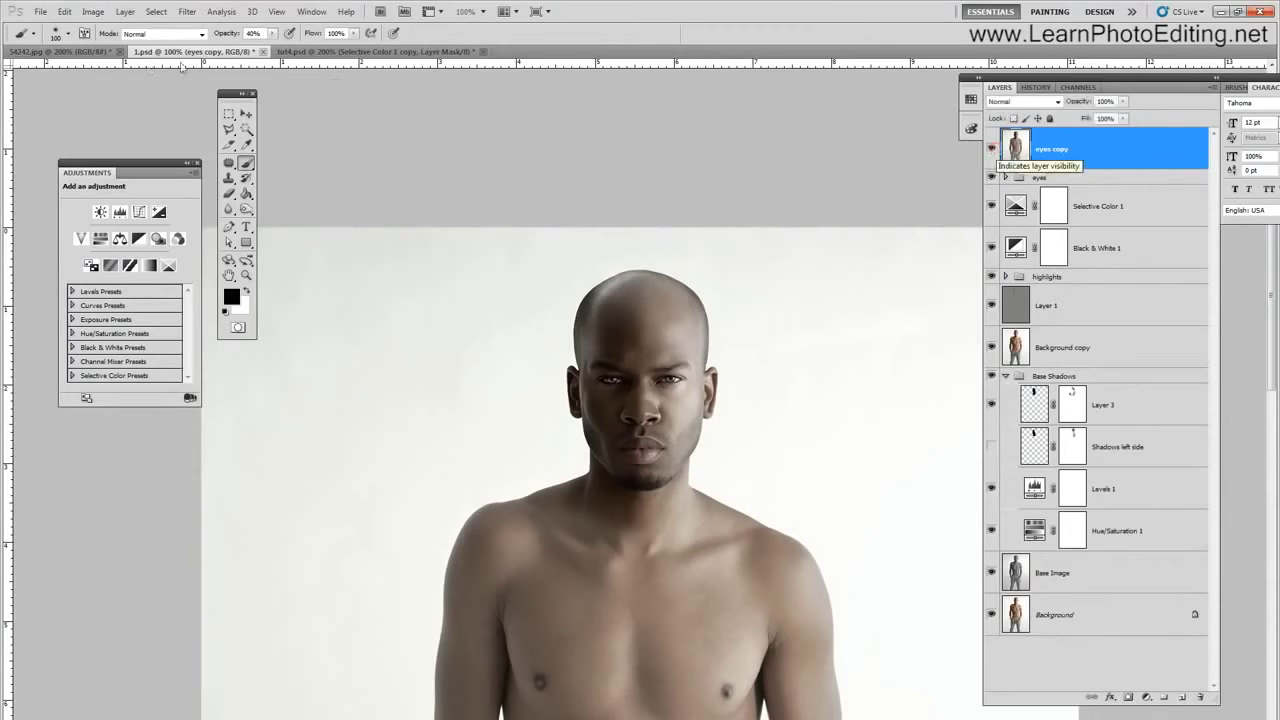
# - Duplicate the merged eyes copy layer as eyes copy 2, hide that duplicate, and select eyes copy
pyautogui.click(125, 11)
pyautogui.click(133, 39)
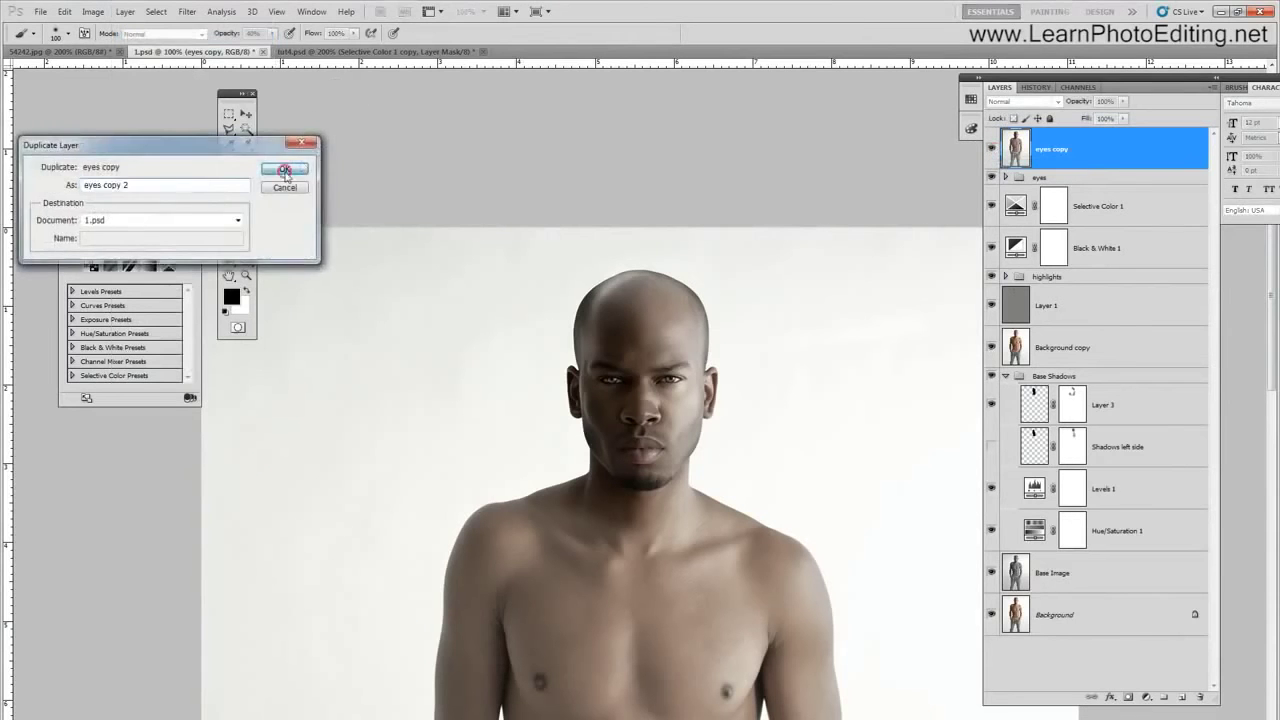
pyautogui.click(284, 167)
pyautogui.click(992, 148)
pyautogui.click(1060, 196)
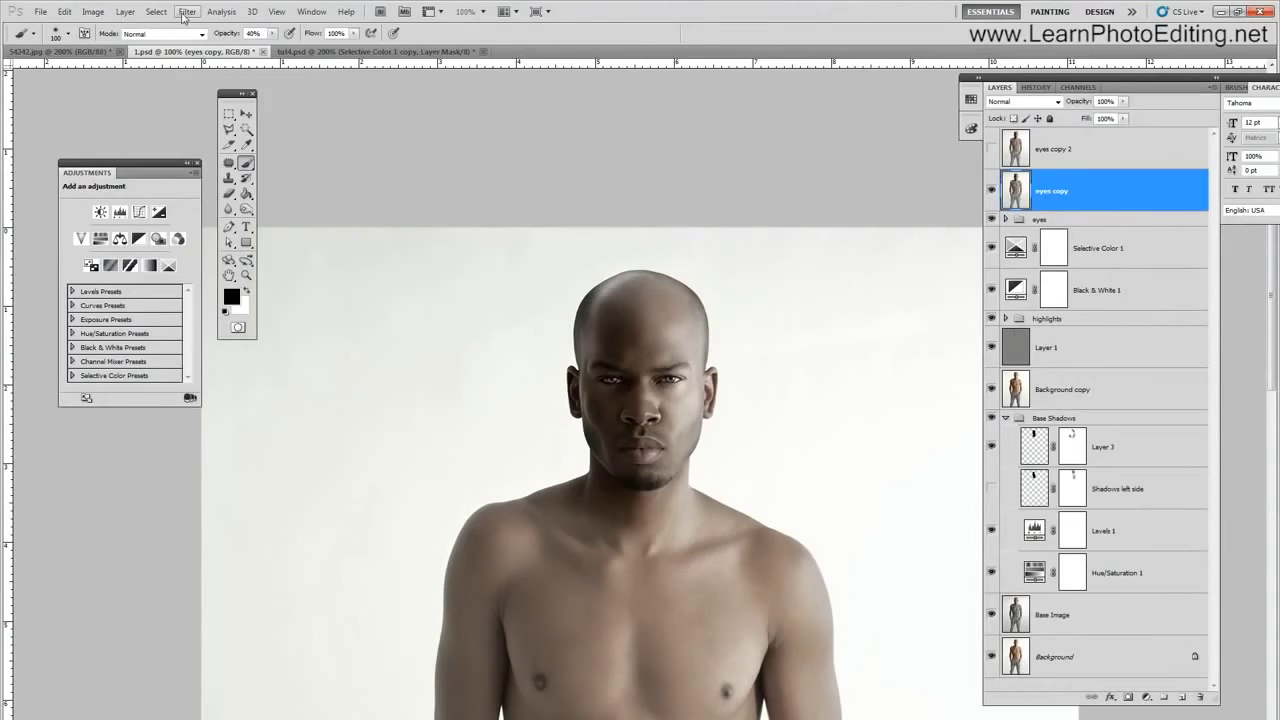
# - Invert the eyes copy layer and set its blend mode to Soft Light
pyautogui.click(64, 12)
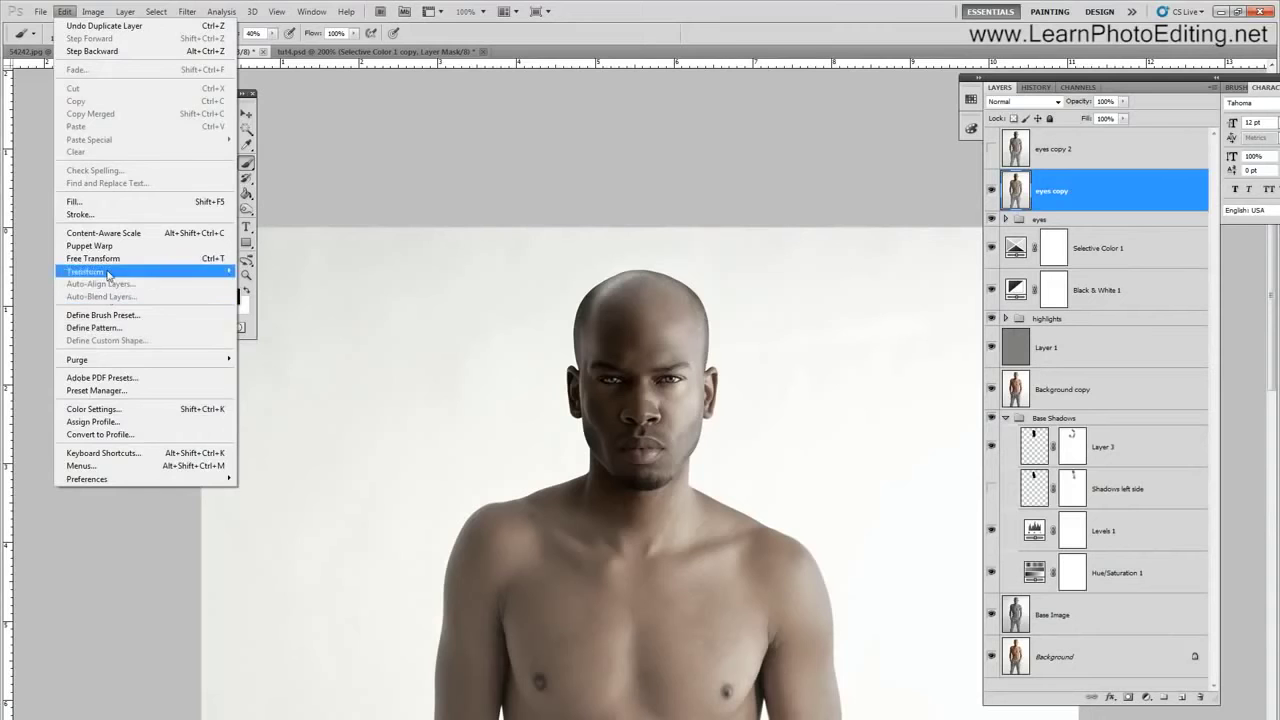
pyautogui.moveTo(108, 273)
pyautogui.moveTo(93, 12)
pyautogui.moveTo(90, 46)
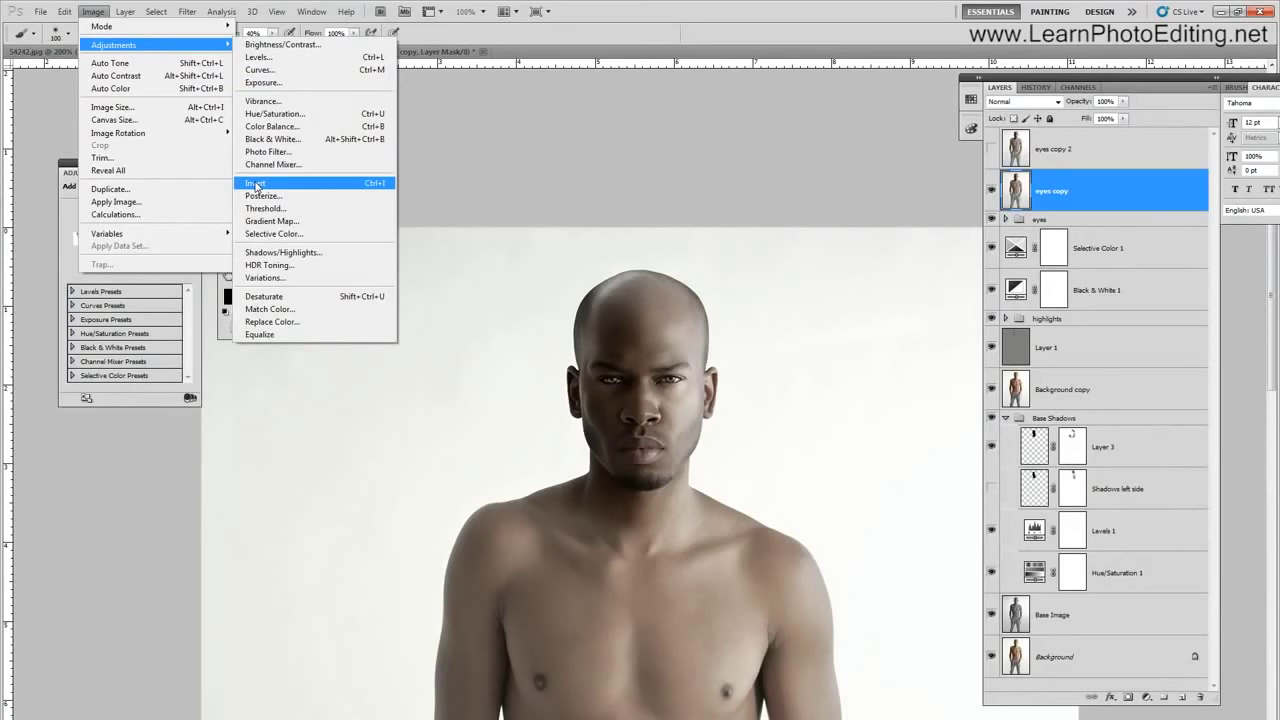
pyautogui.click(255, 184)
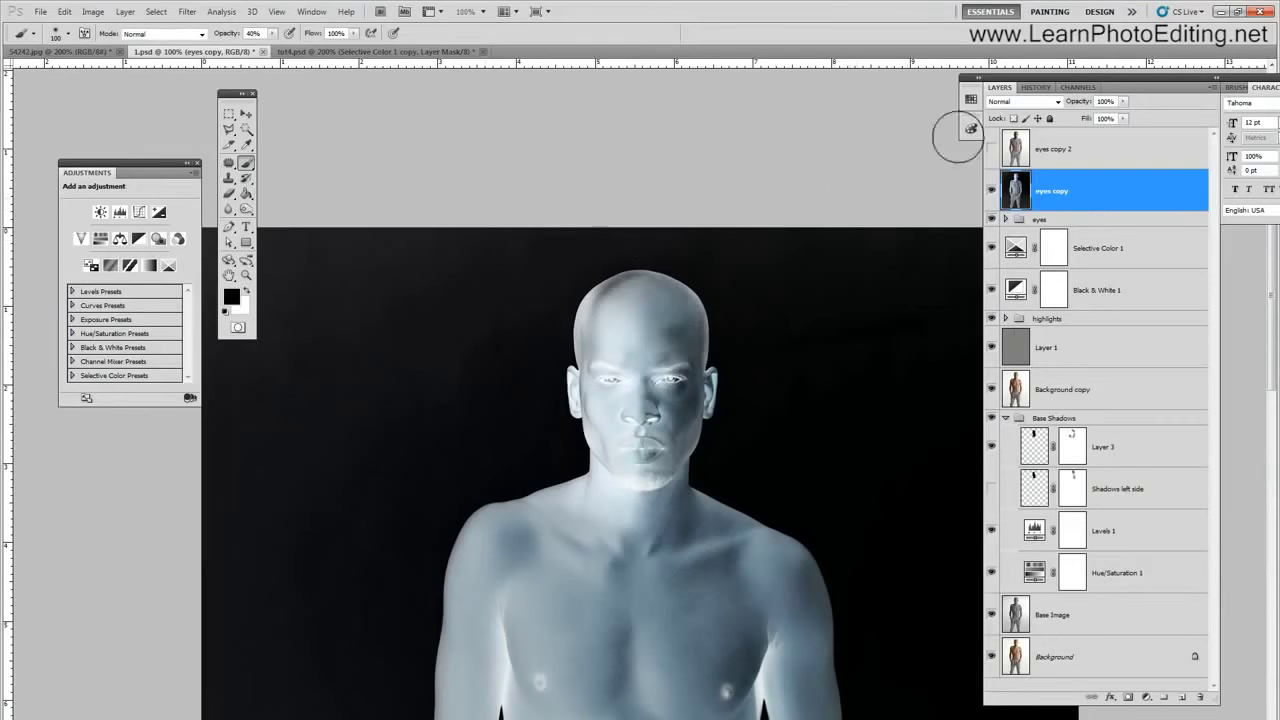
pyautogui.click(1040, 101)
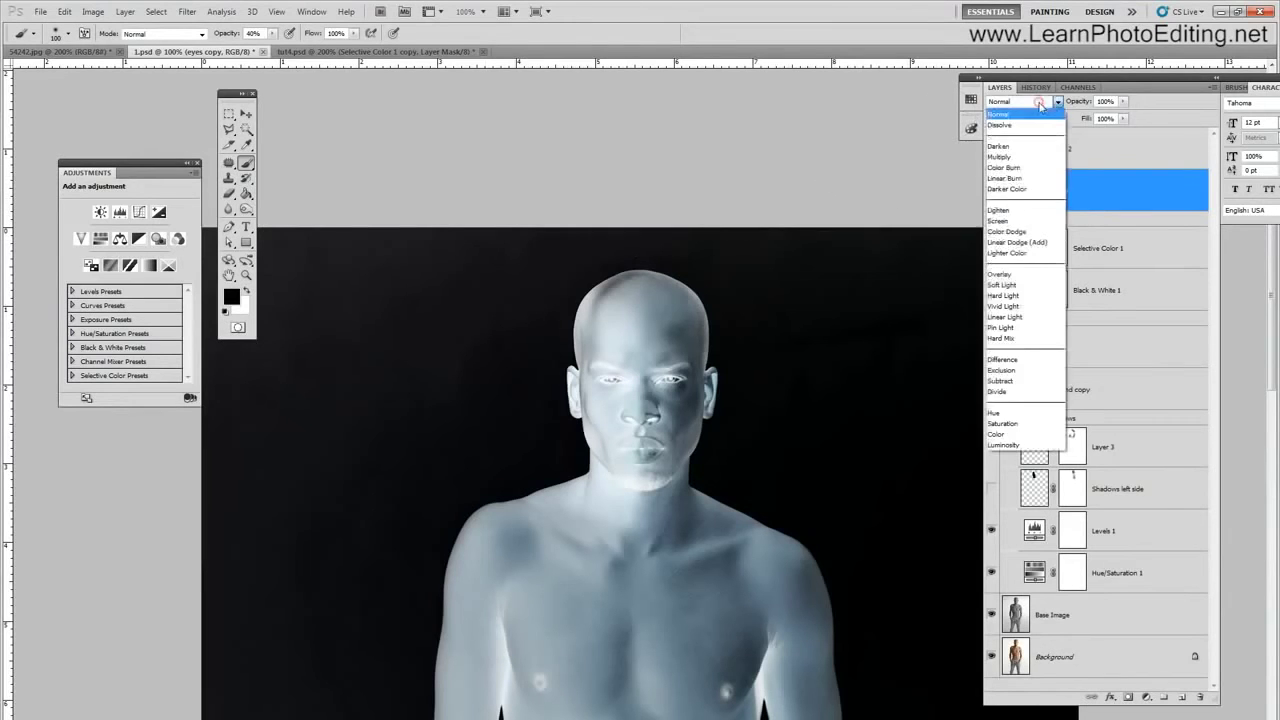
pyautogui.click(1010, 286)
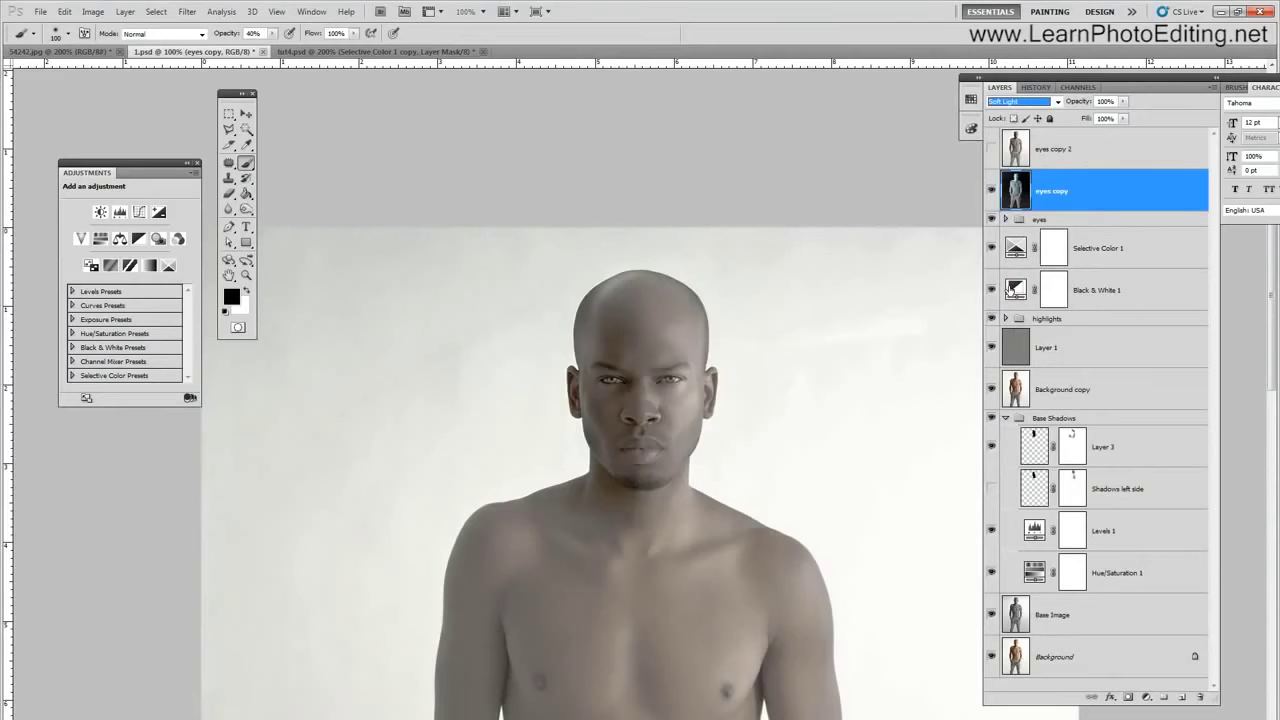
# - Open the High Pass filter for the eyes copy layer and place its dialog beside the man's head
pyautogui.click(187, 11)
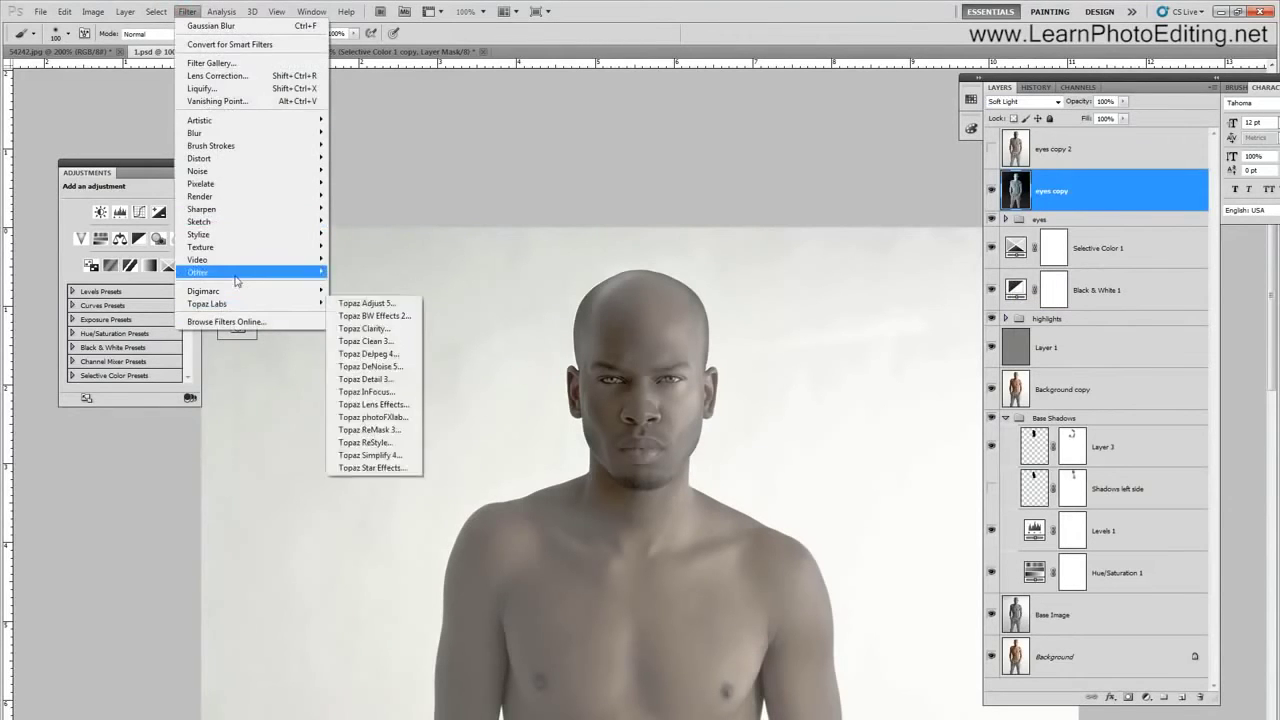
pyautogui.moveTo(237, 273)
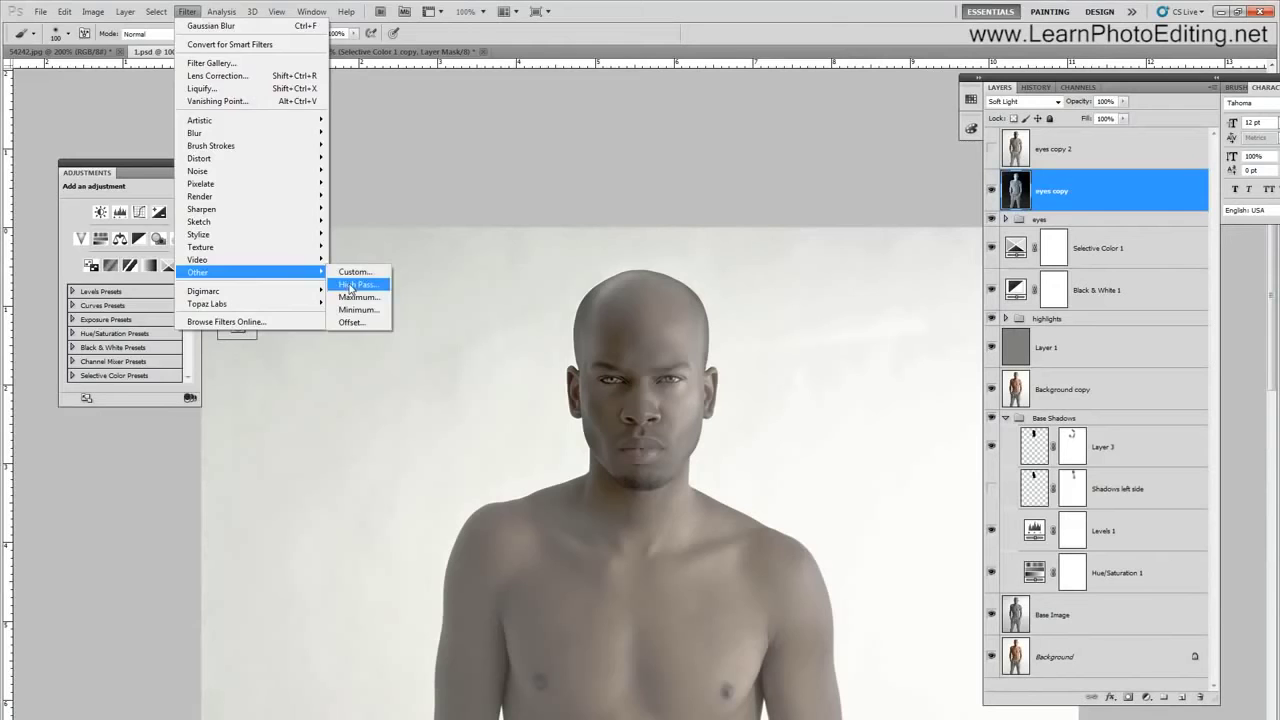
pyautogui.click(351, 286)
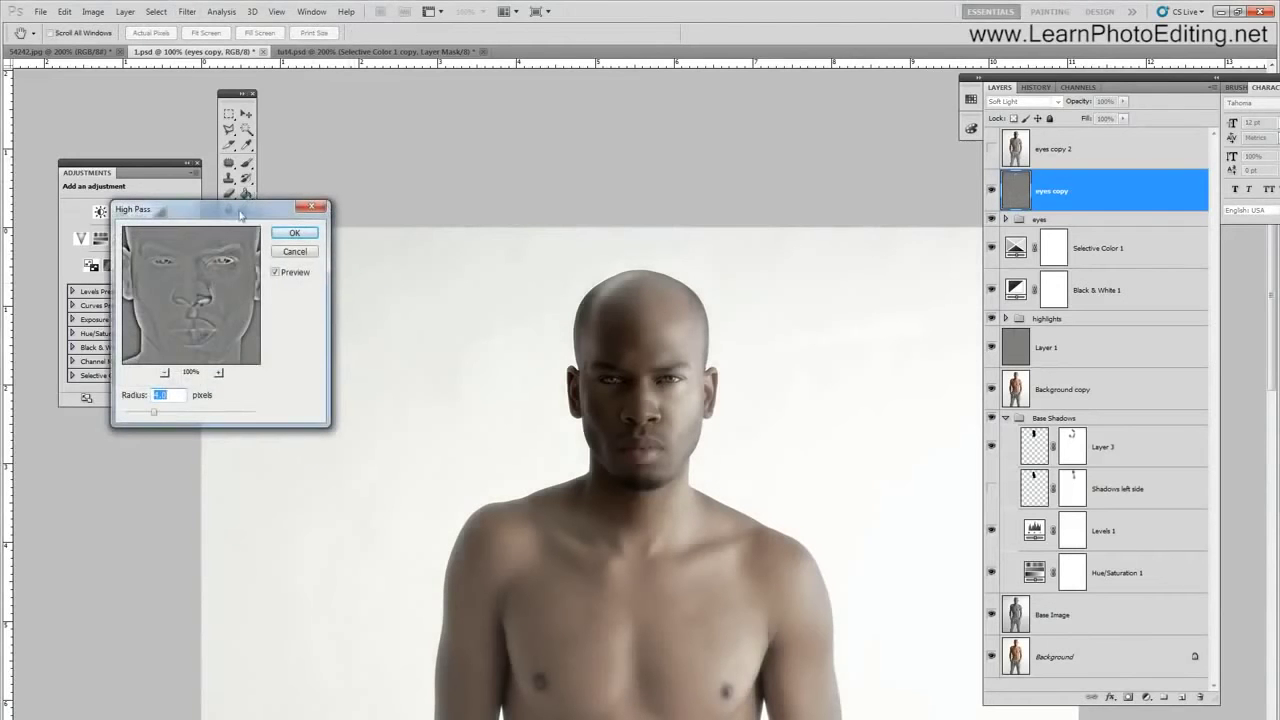
pyautogui.moveTo(240, 215); pyautogui.dragTo(398, 214)
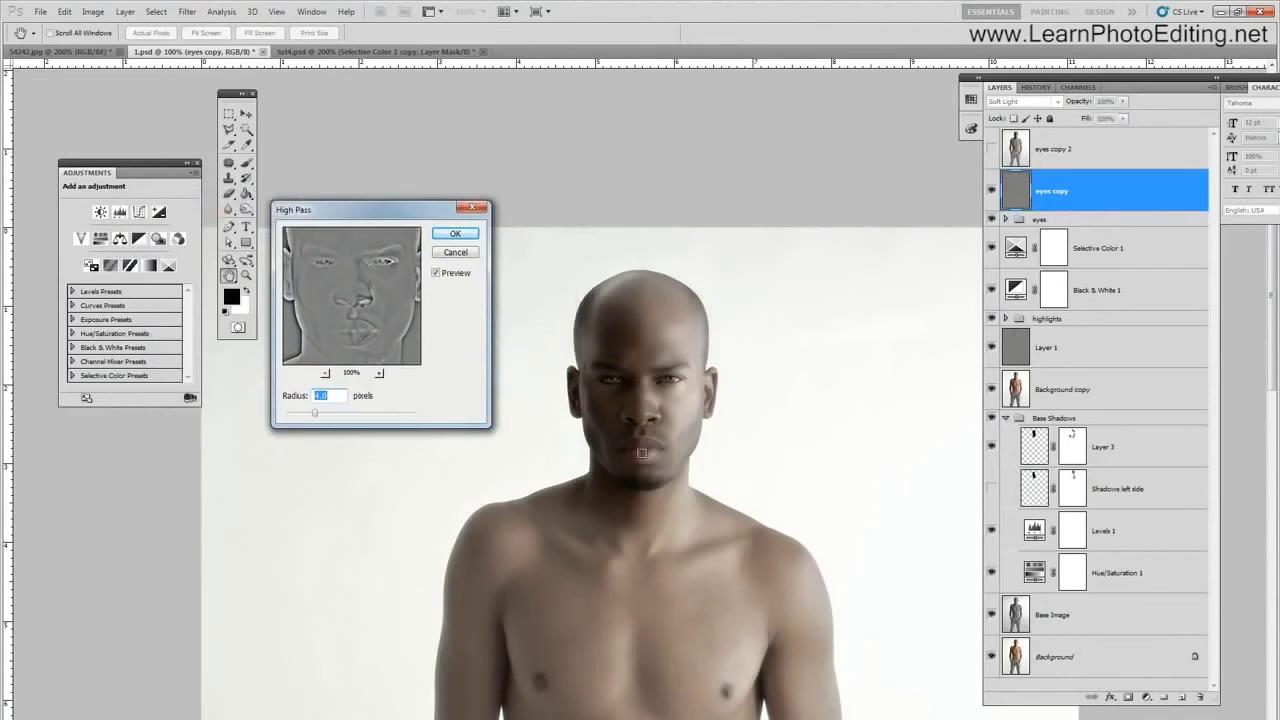
# - Try High Pass radii of 8.0 and 2.0 pixels to compare the softening effect
pyautogui.click(316, 396)
pyautogui.doubleClick(316, 396)
pyautogui.write('8')
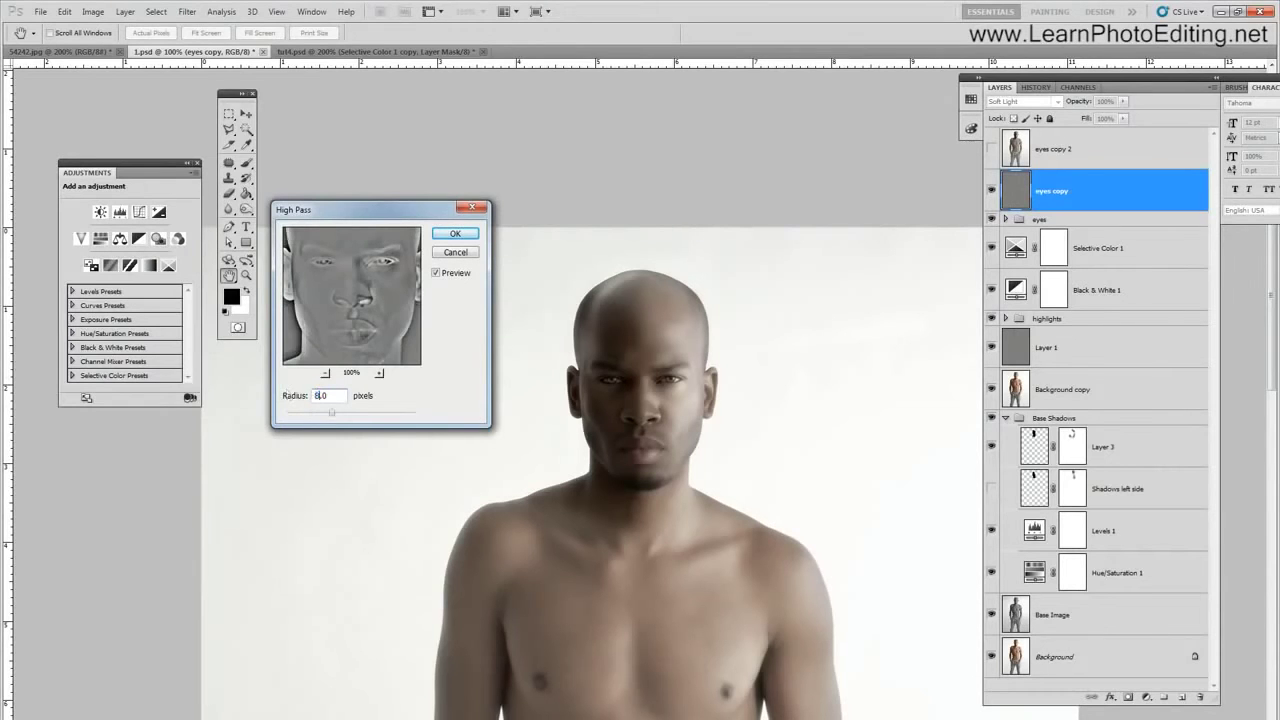
pyautogui.click(312, 395)
pyautogui.write('2.0')
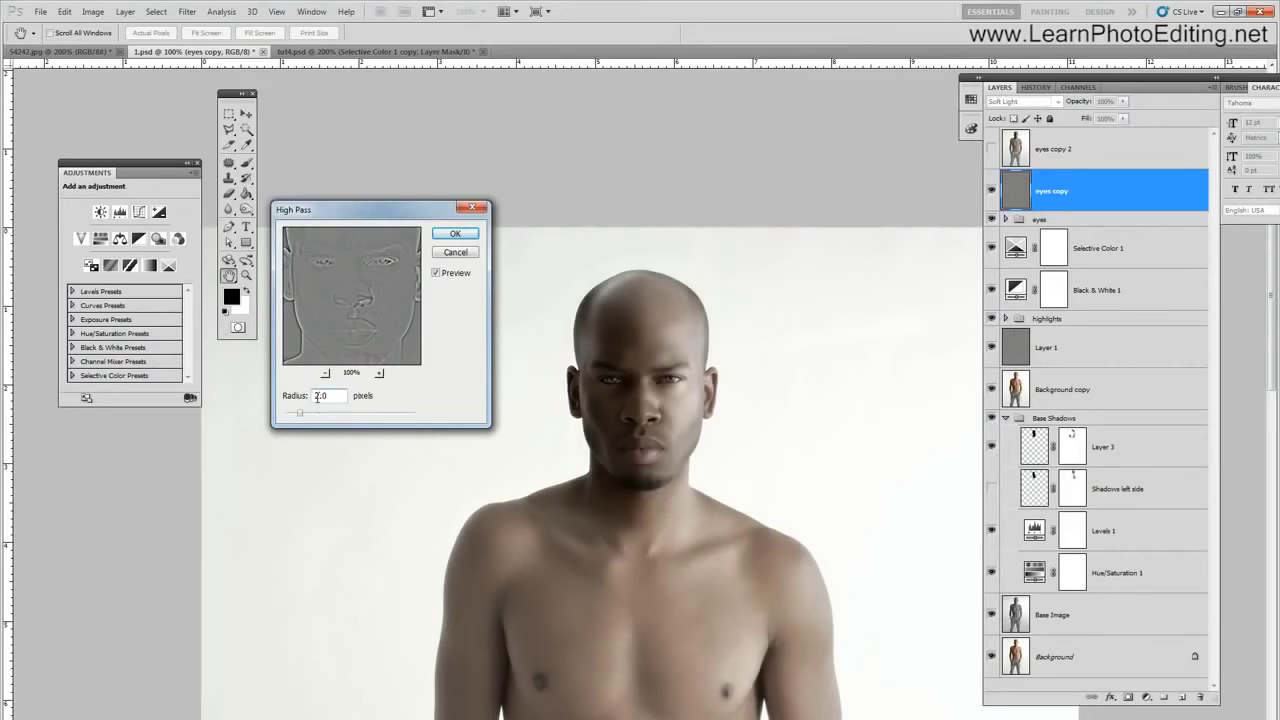
# - Set the High Pass radius to 4.0 pixels and apply the filter to the eyes copy layer
pyautogui.moveTo(319, 398); pyautogui.dragTo(216, 396)
pyautogui.write('4')
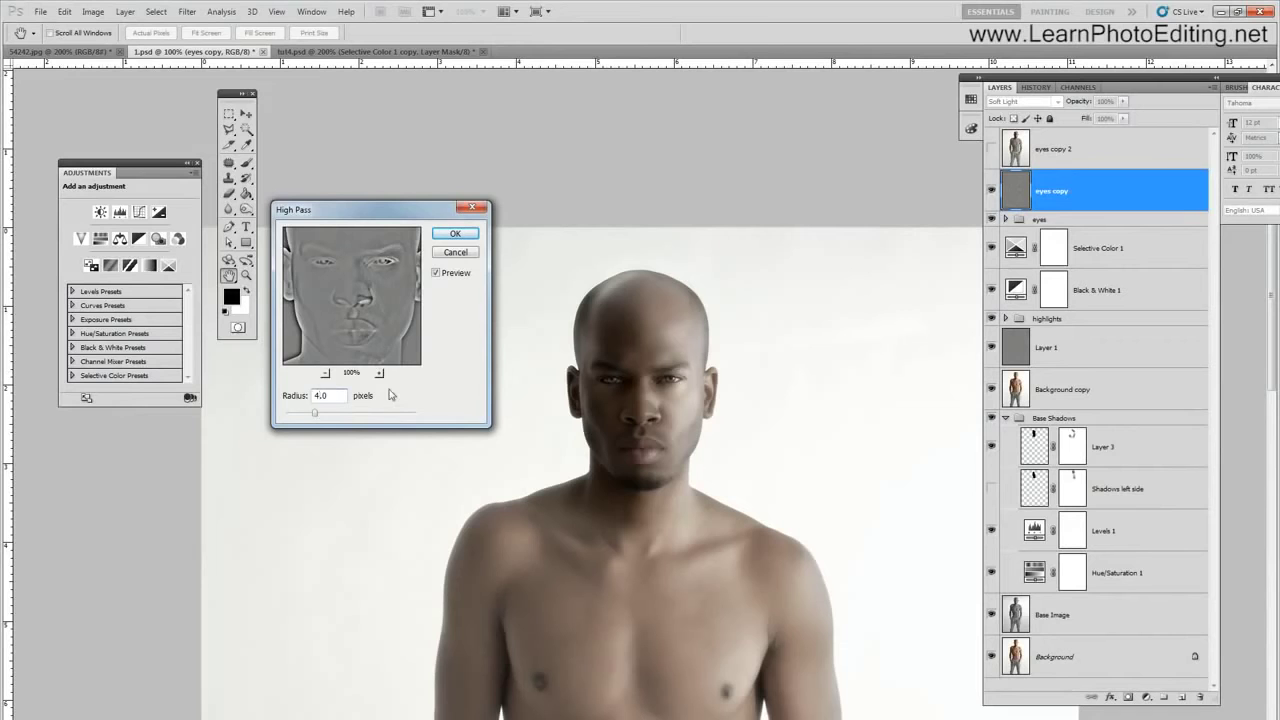
pyautogui.click(452, 236)
pyautogui.press('b')
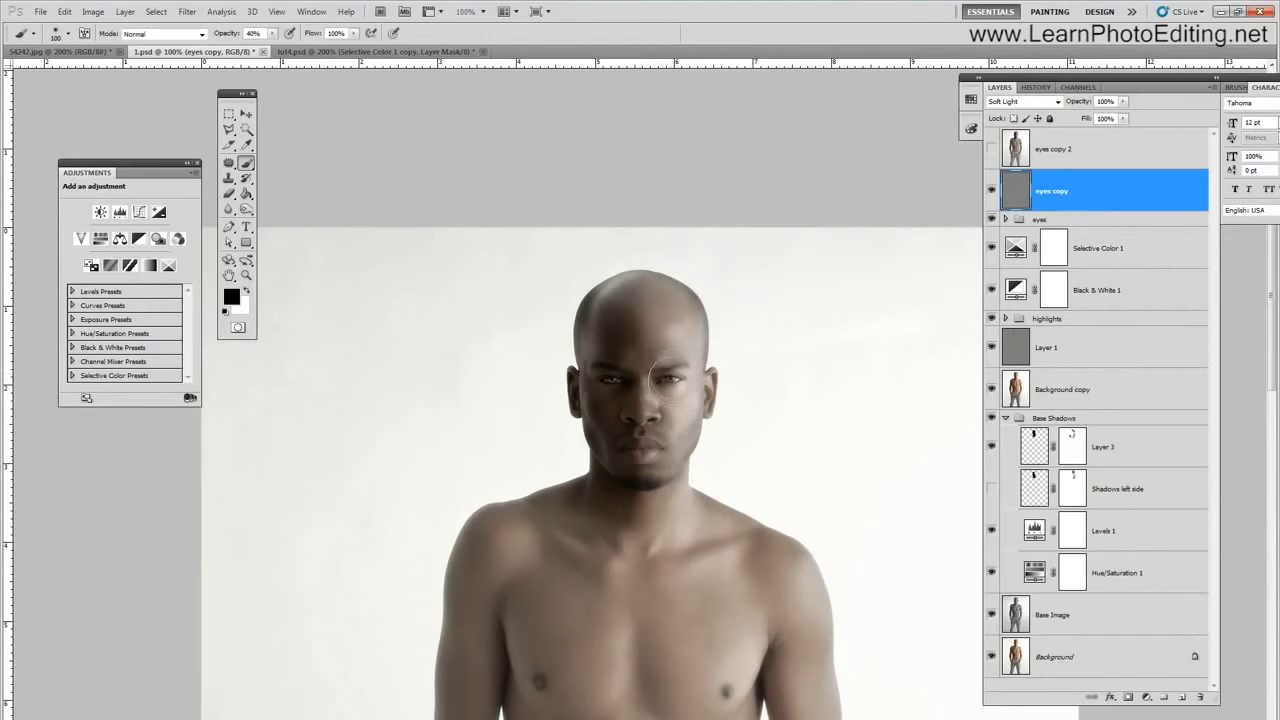
# - Add a layer mask to the eyes copy layer and set the brush to 20 px at 100% opacity
pyautogui.click(1128, 697)
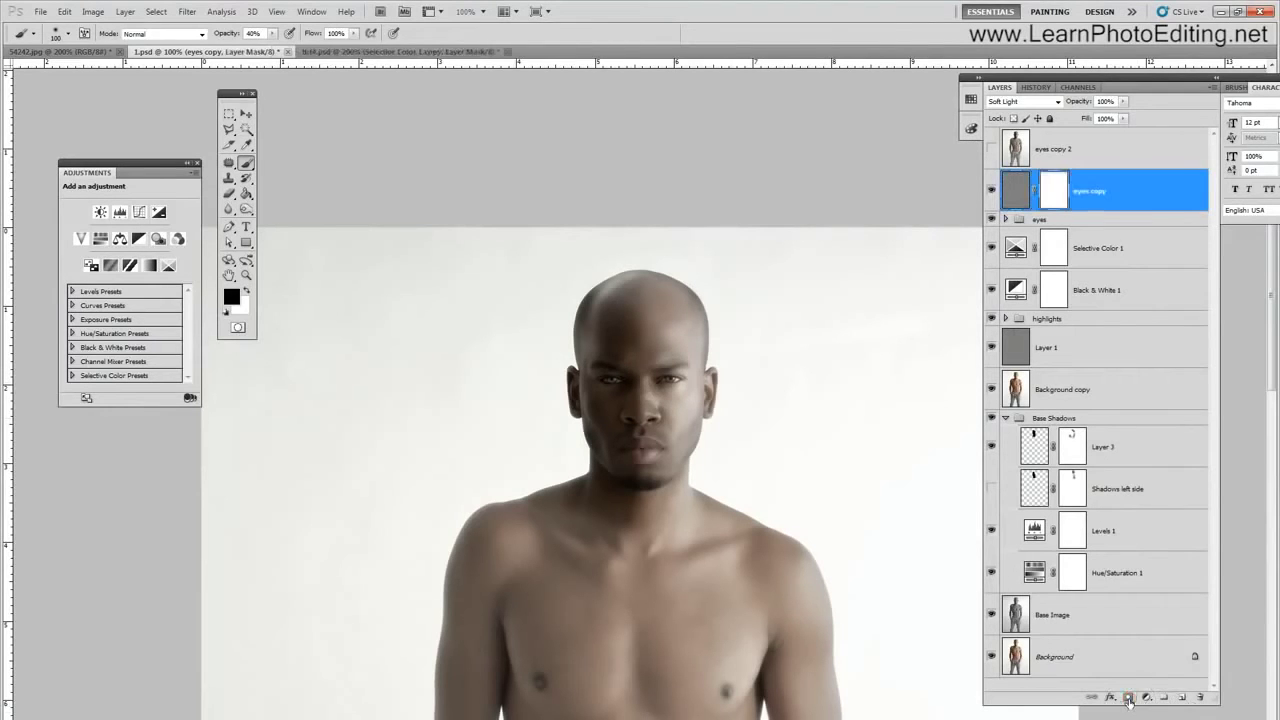
pyautogui.click(246, 113)
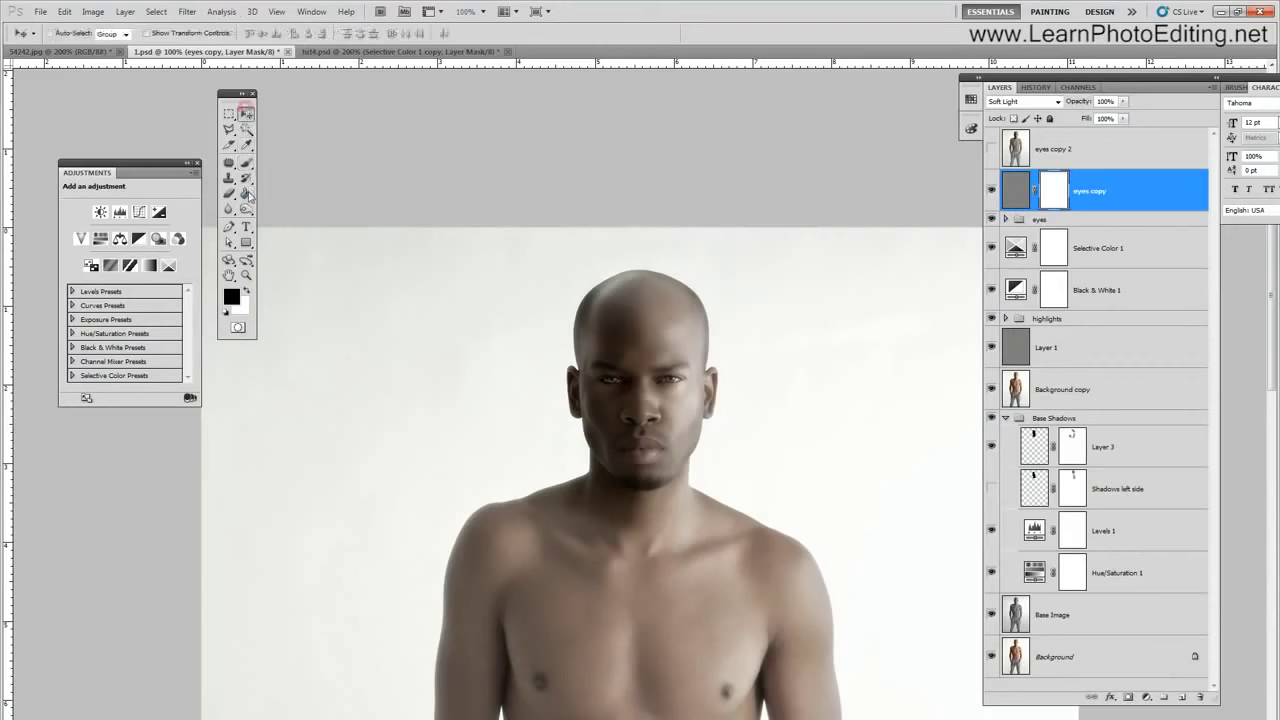
pyautogui.click(246, 164)
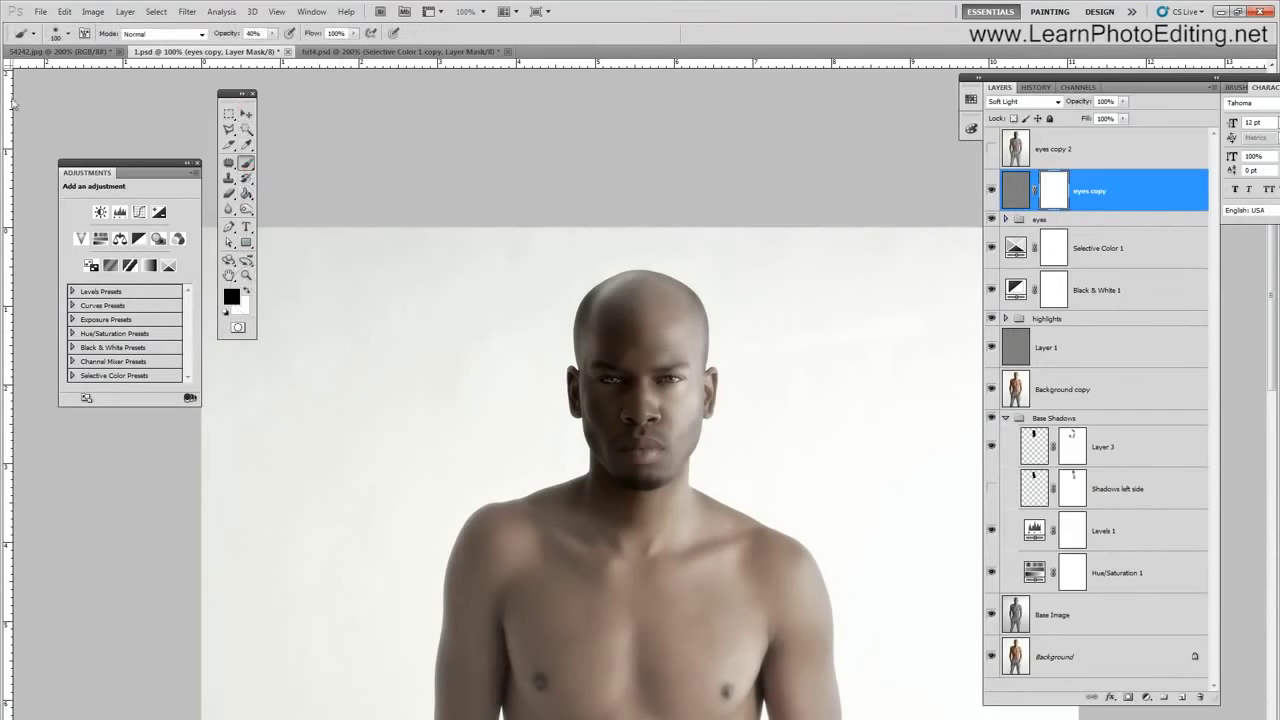
pyautogui.click(69, 34)
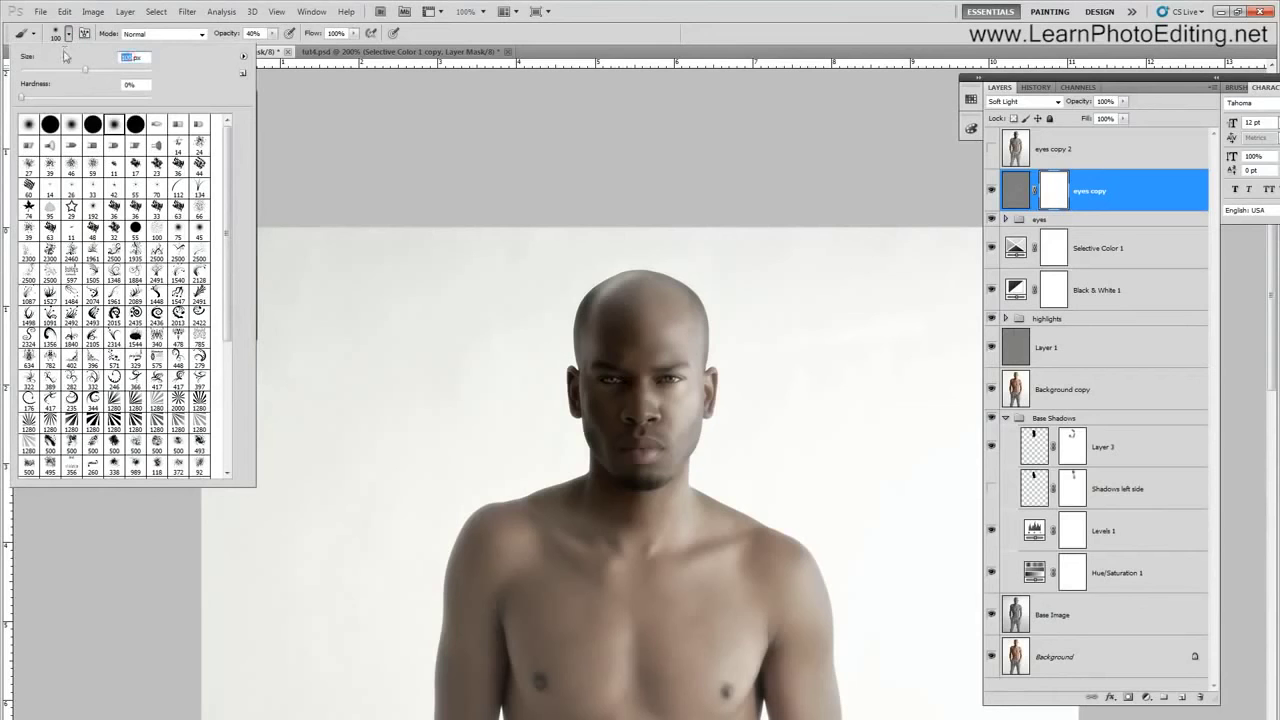
pyautogui.write('2')
pyautogui.moveTo(256, 30); pyautogui.dragTo(200, 34)
pyautogui.write('100')
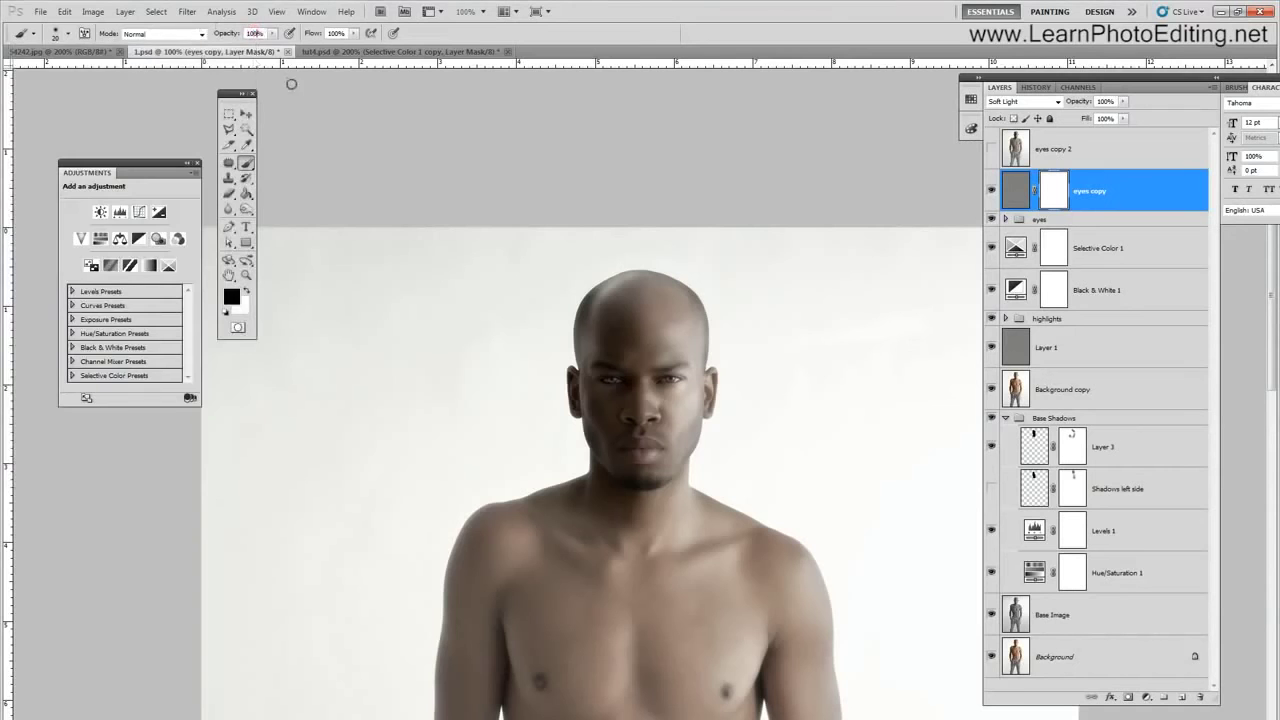
# - Paint black on the eyes copy mask over the eyes, eyebrows, nostrils and lips to restore their sharpness
pyautogui.click(278, 12)
pyautogui.click(308, 106)
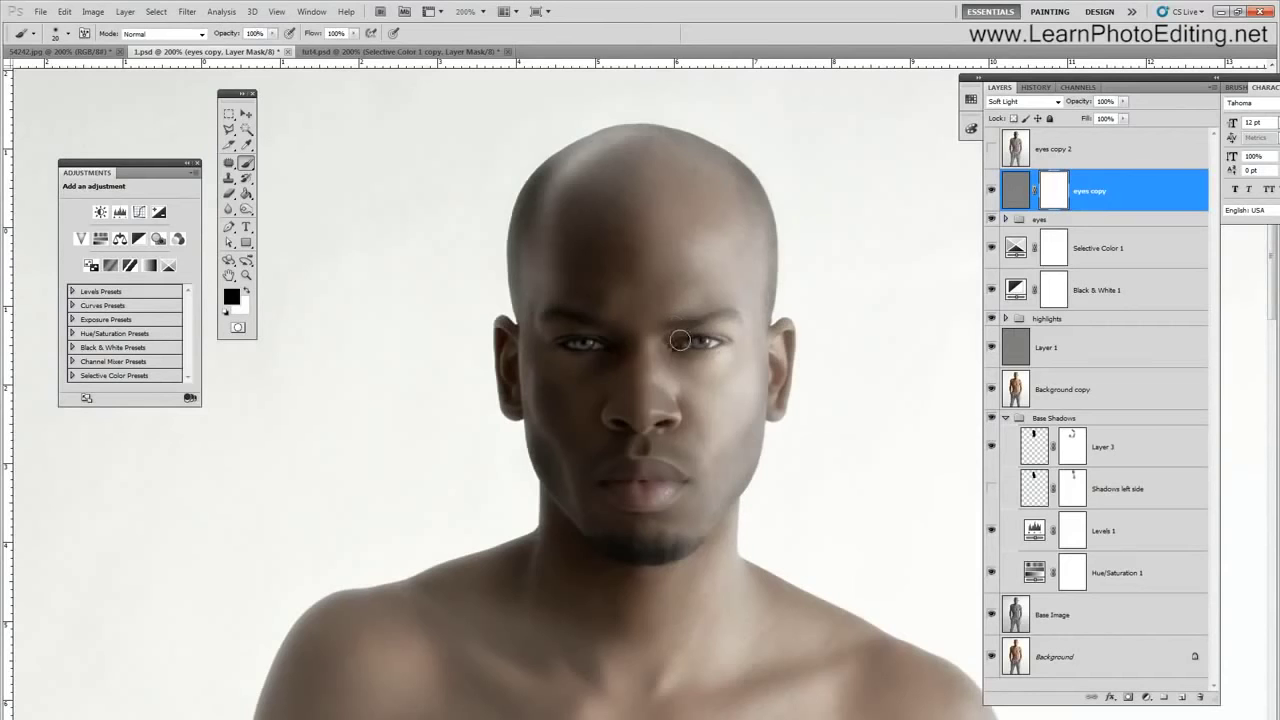
pyautogui.moveTo(683, 342)
pyautogui.mouseDown()
pyautogui.moveTo(677, 325)
pyautogui.moveTo(694, 320)
pyautogui.mouseUp()
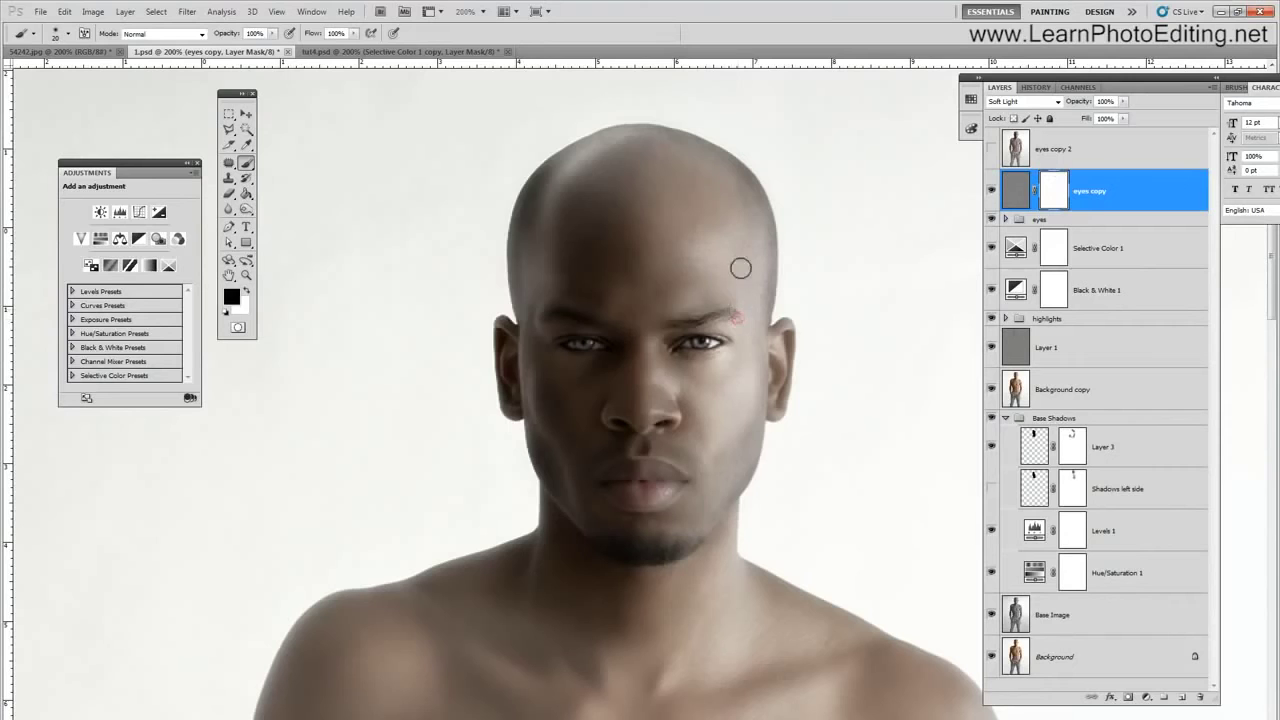
pyautogui.moveTo(599, 328)
pyautogui.mouseDown()
pyautogui.moveTo(548, 317)
pyautogui.moveTo(588, 321)
pyautogui.moveTo(543, 329)
pyautogui.moveTo(546, 297)
pyautogui.moveTo(590, 345)
pyautogui.moveTo(561, 342)
pyautogui.moveTo(609, 348)
pyautogui.moveTo(570, 342)
pyautogui.mouseUp()
pyautogui.moveTo(620, 424)
pyautogui.mouseDown()
pyautogui.moveTo(610, 411)
pyautogui.moveTo(673, 428)
pyautogui.moveTo(664, 421)
pyautogui.mouseUp()
pyautogui.click(609, 410)
pyautogui.moveTo(611, 469); pyautogui.dragTo(676, 476)
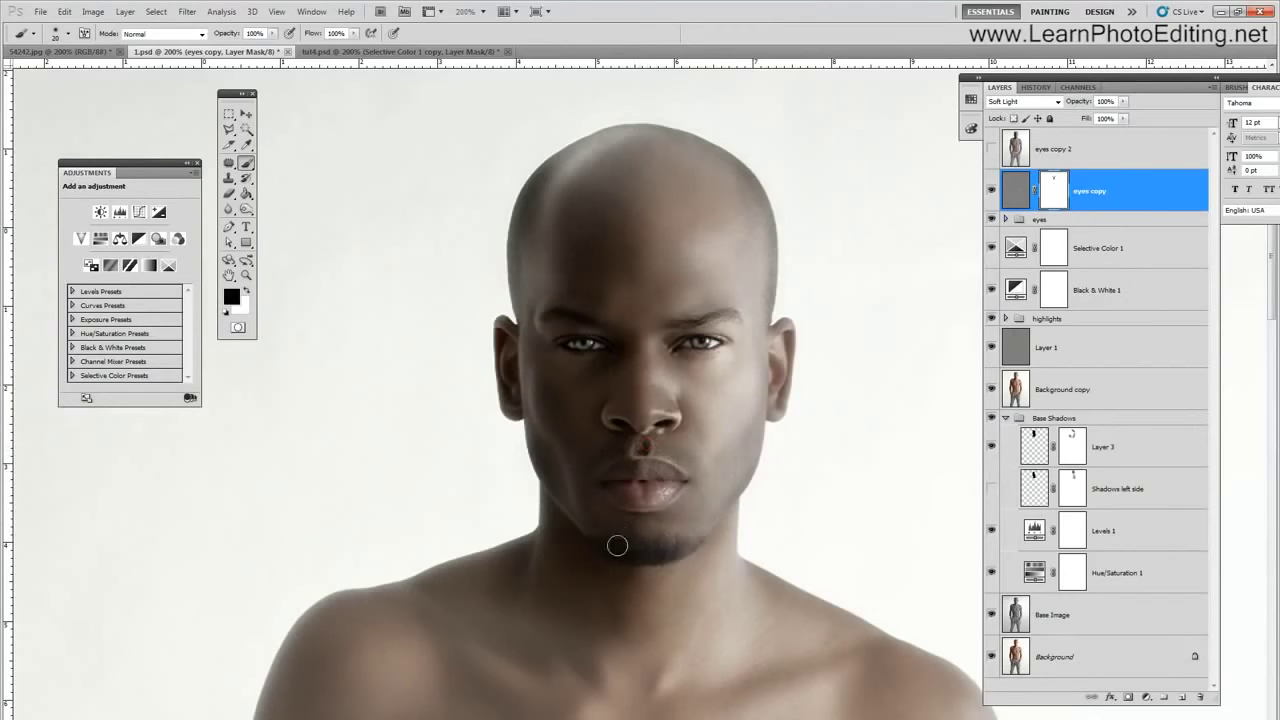
# - Paint black on the mask over the chin beard, the shaded jawline and the ear on the shaded side
pyautogui.moveTo(611, 546)
pyautogui.mouseDown()
pyautogui.moveTo(682, 548)
pyautogui.moveTo(656, 549)
pyautogui.mouseUp()
pyautogui.moveTo(586, 533); pyautogui.dragTo(518, 440)
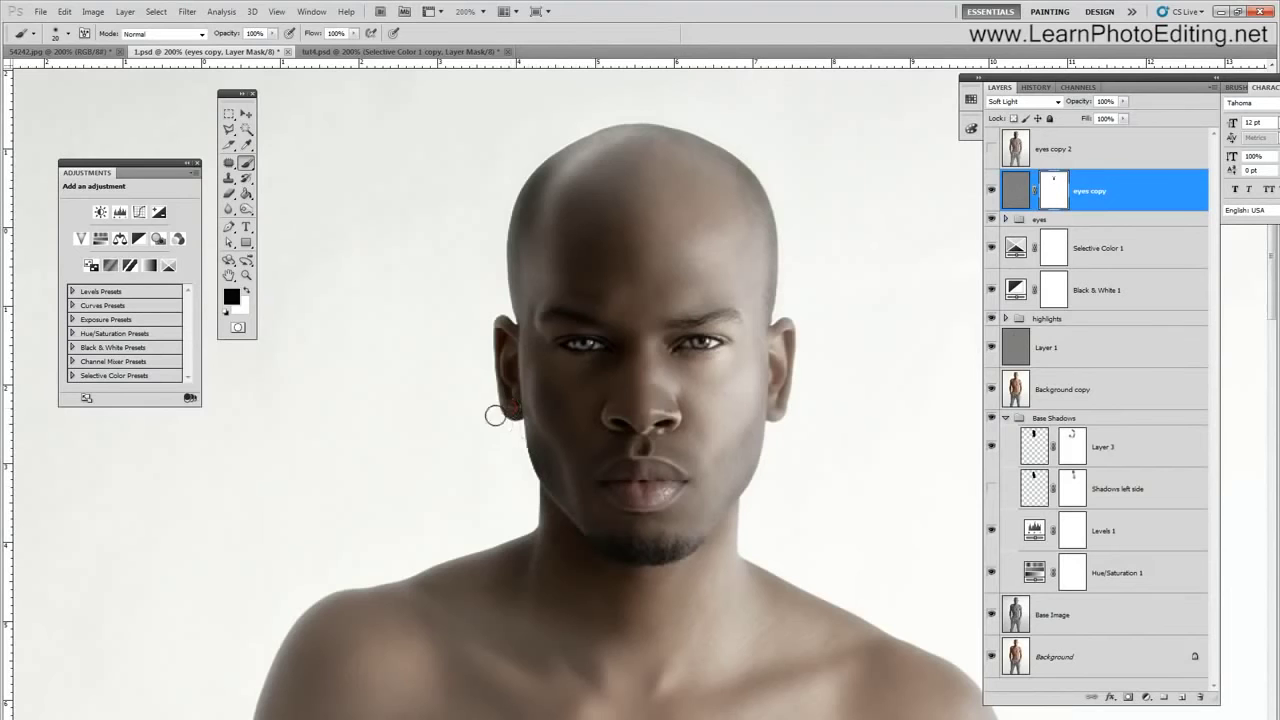
pyautogui.click(504, 378)
pyautogui.click(504, 349)
pyautogui.click(531, 375)
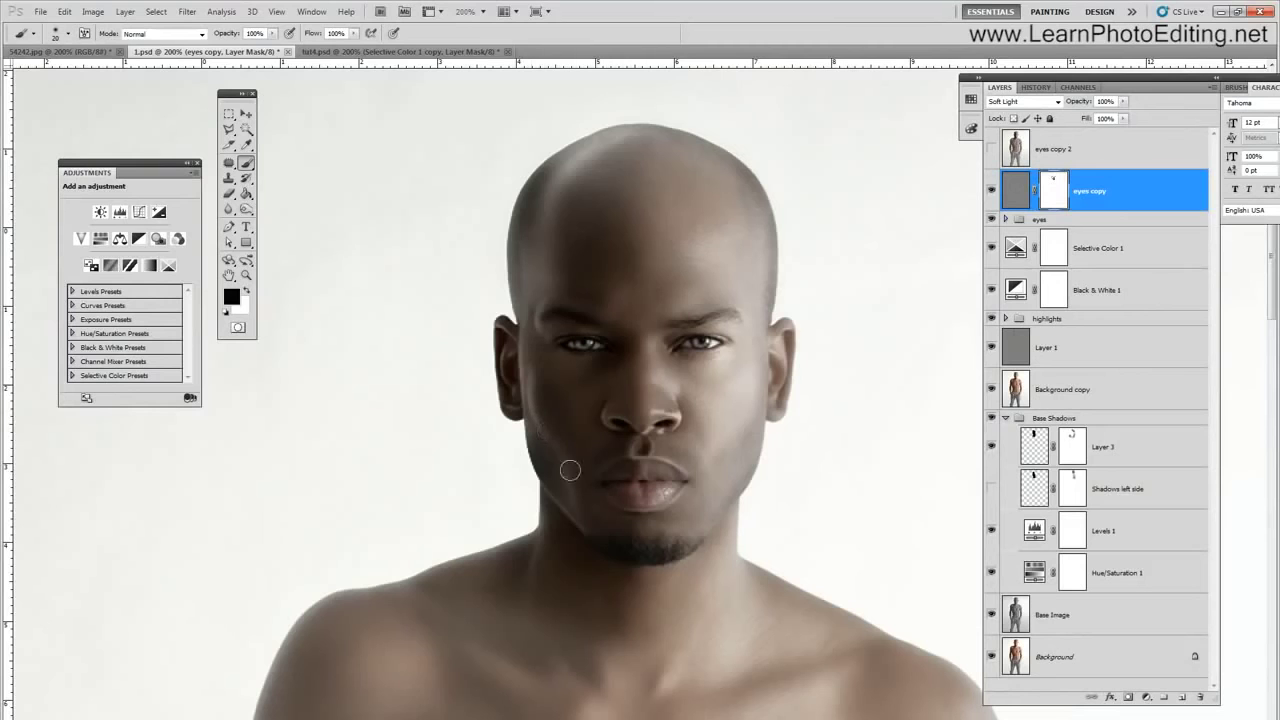
pyautogui.click(583, 536)
# - Compare the most recent history states and undo the last two brush strokes on the eyes copy mask
pyautogui.click(1036, 87)
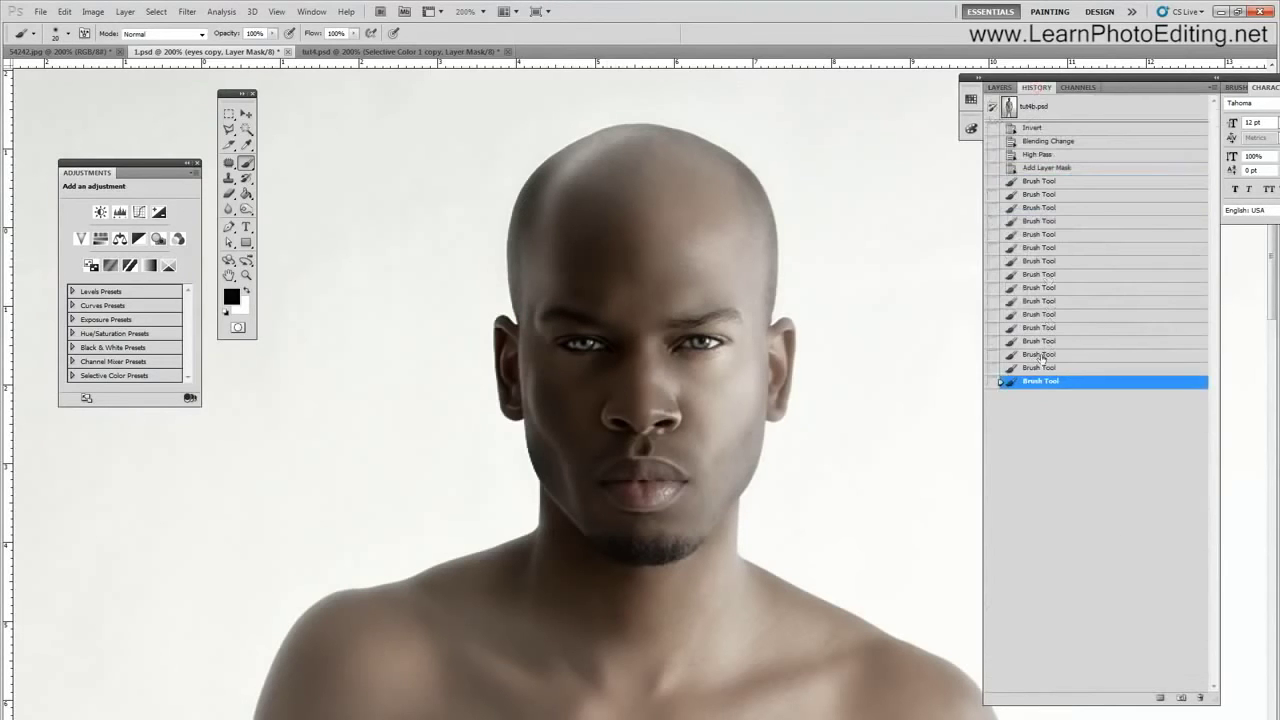
pyautogui.click(1037, 368)
pyautogui.click(1037, 355)
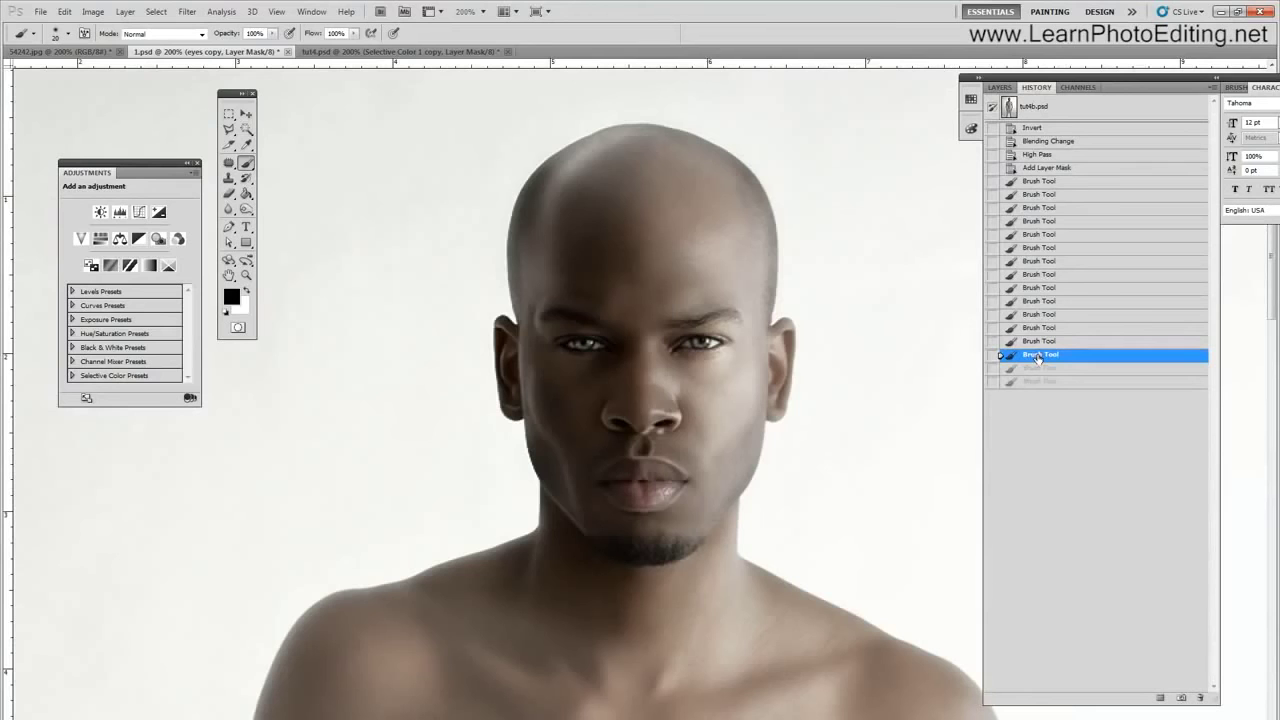
pyautogui.click(1040, 368)
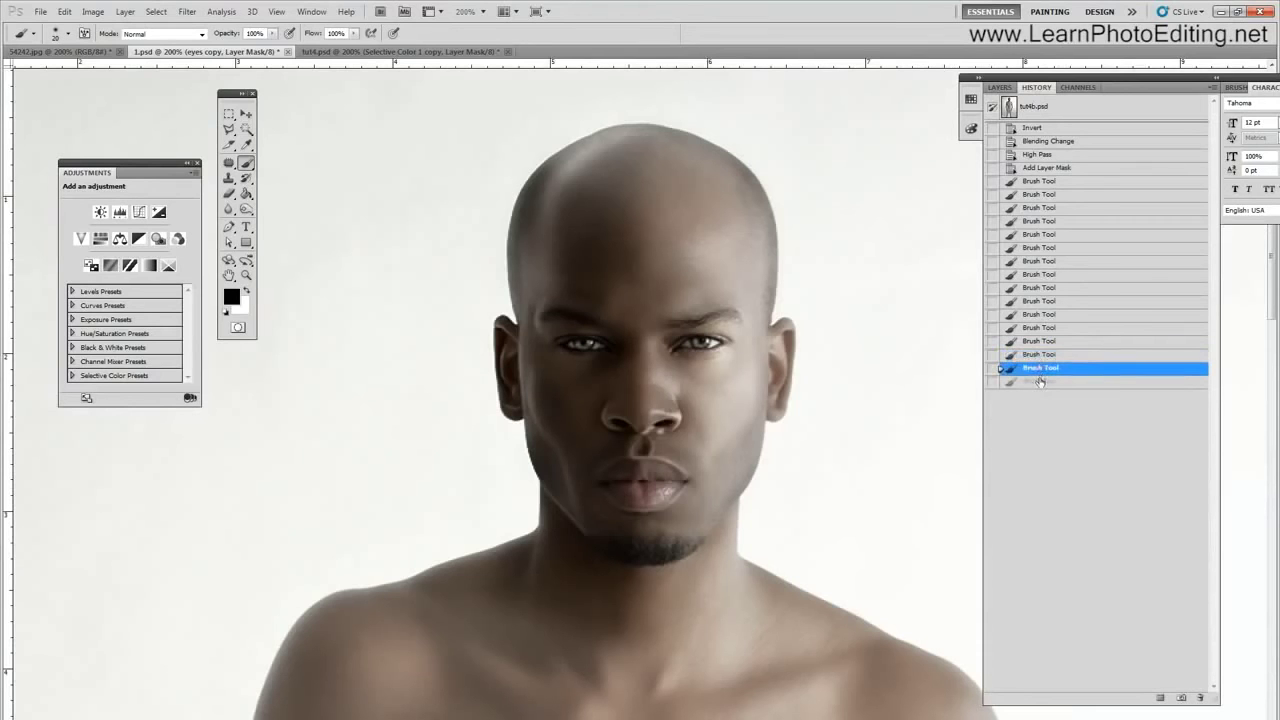
pyautogui.click(1040, 355)
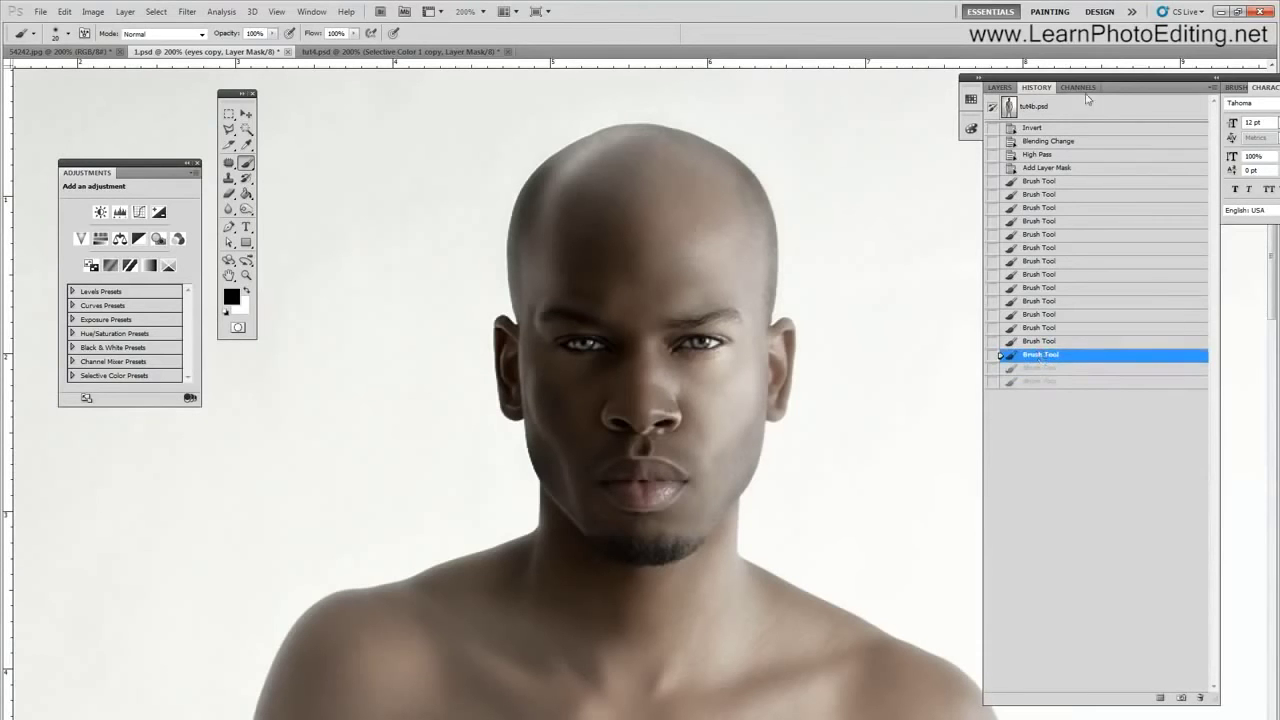
pyautogui.click(999, 87)
# - Set the brush opacity to 60% for the mask painting on the eyes copy layer
pyautogui.press('3')
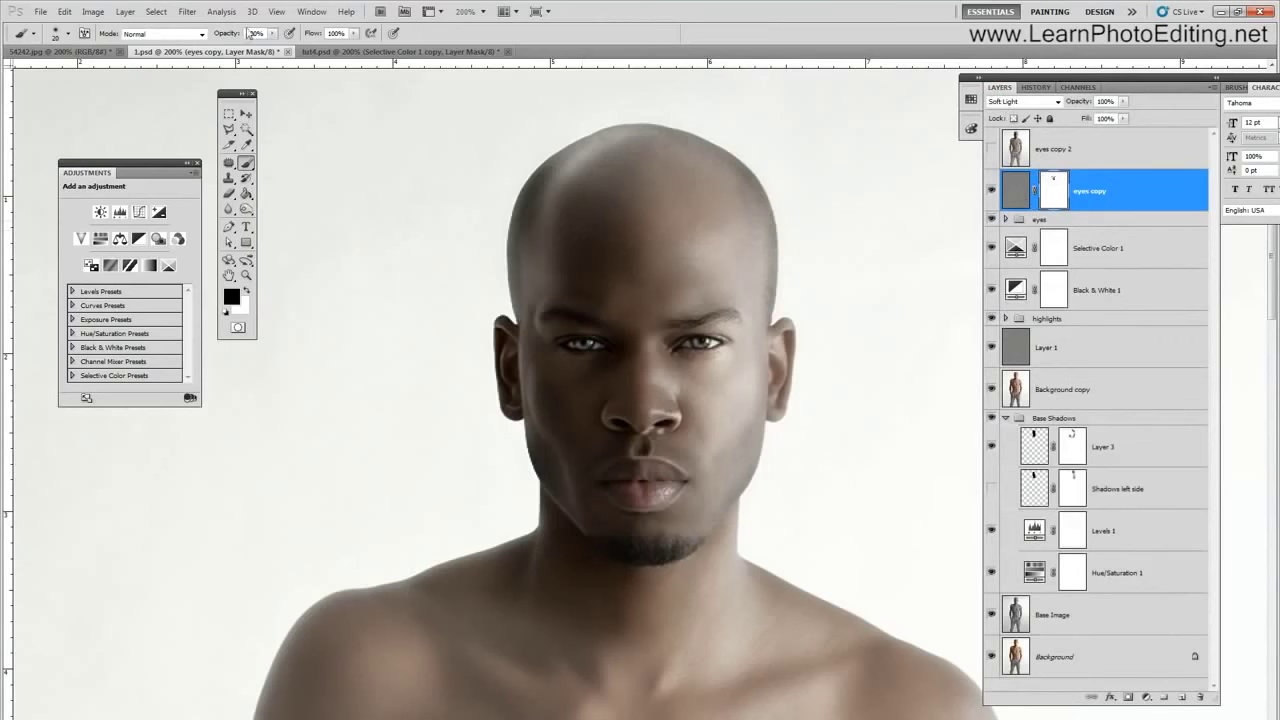
pyautogui.click(256, 33)
pyautogui.write('6')
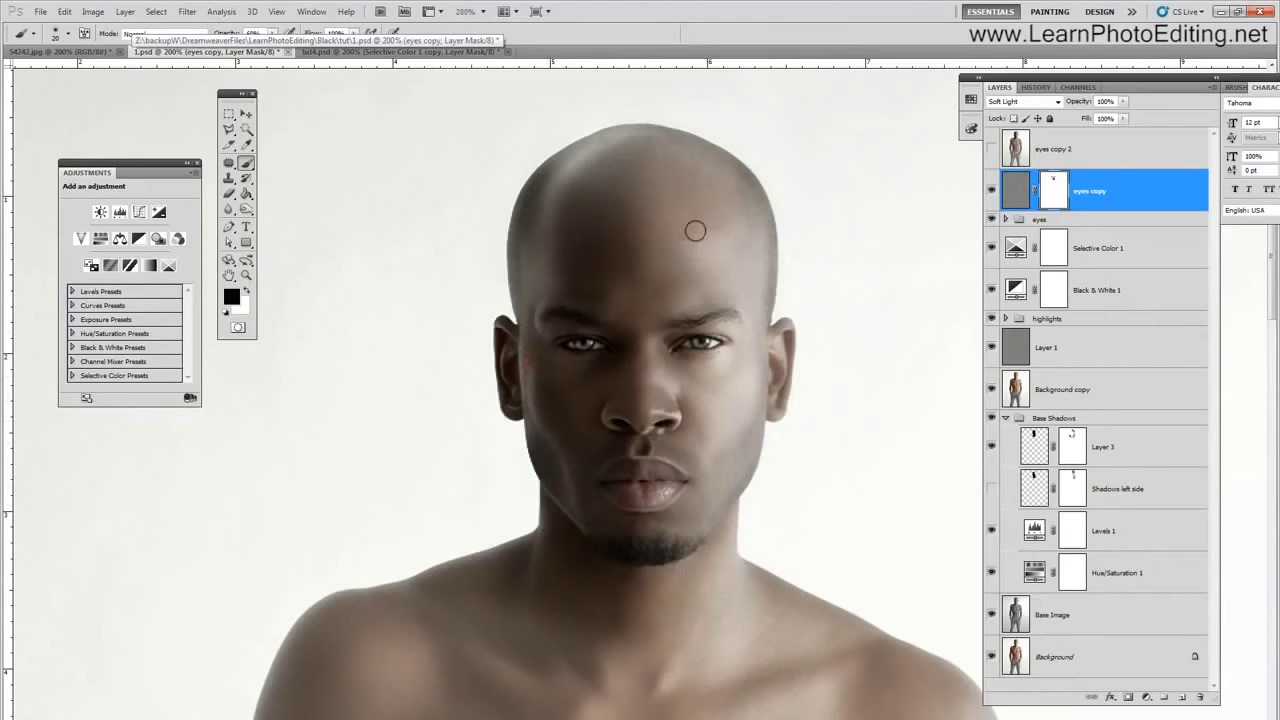
pyautogui.press('6')
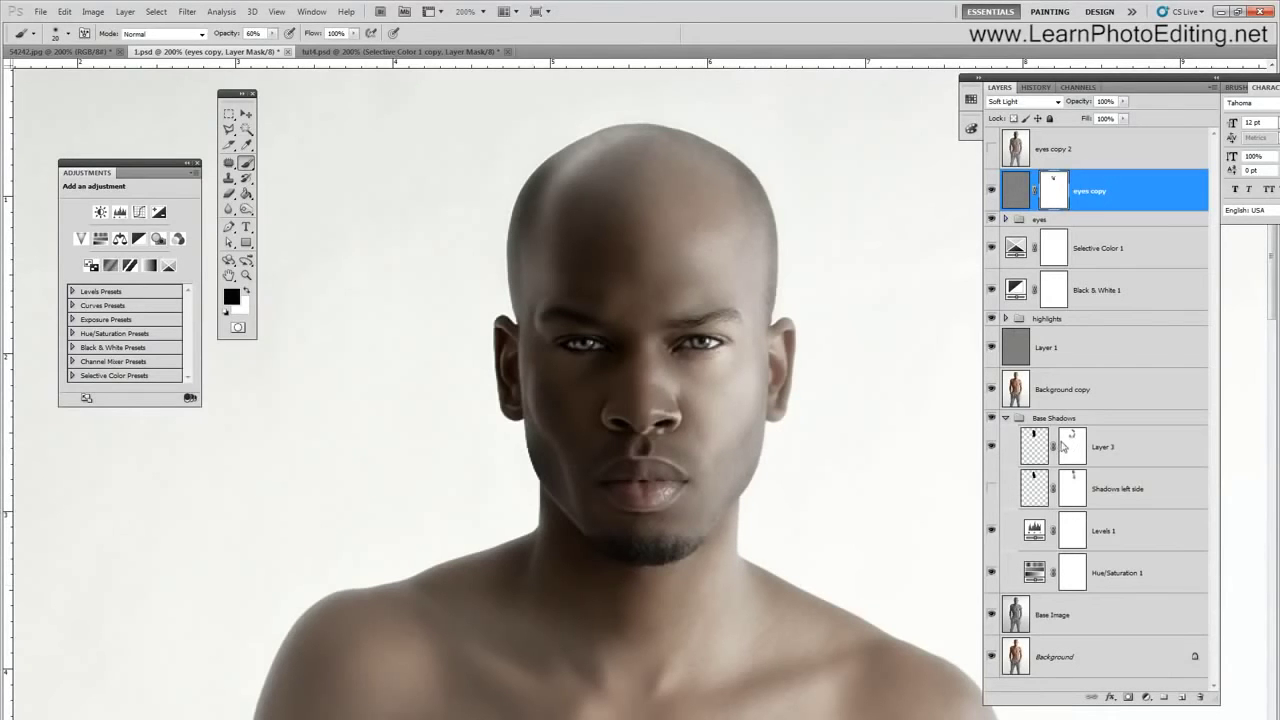
# - Check the eyes copy mask by loading it as a selection, deselect, and paint over both ears on the mask
pyautogui.keyDown('ctrl'); pyautogui.click(1053, 192); pyautogui.keyUp('ctrl')
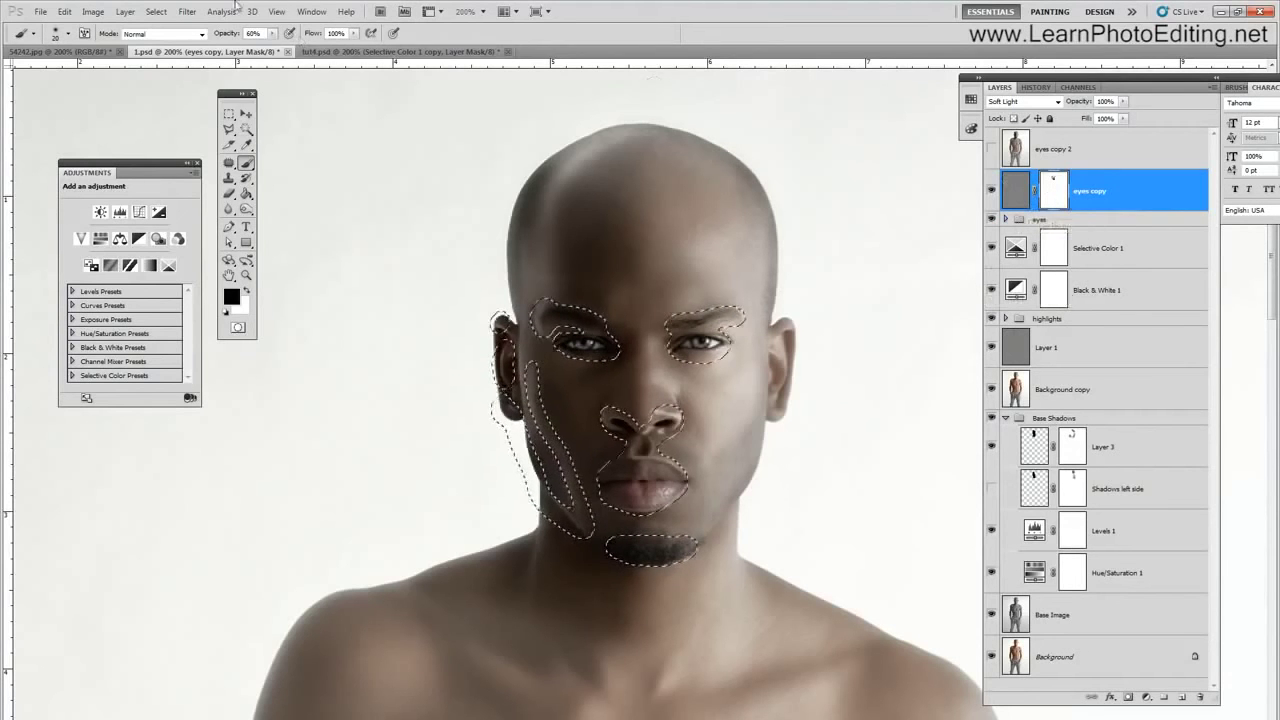
pyautogui.click(158, 12)
pyautogui.click(175, 38)
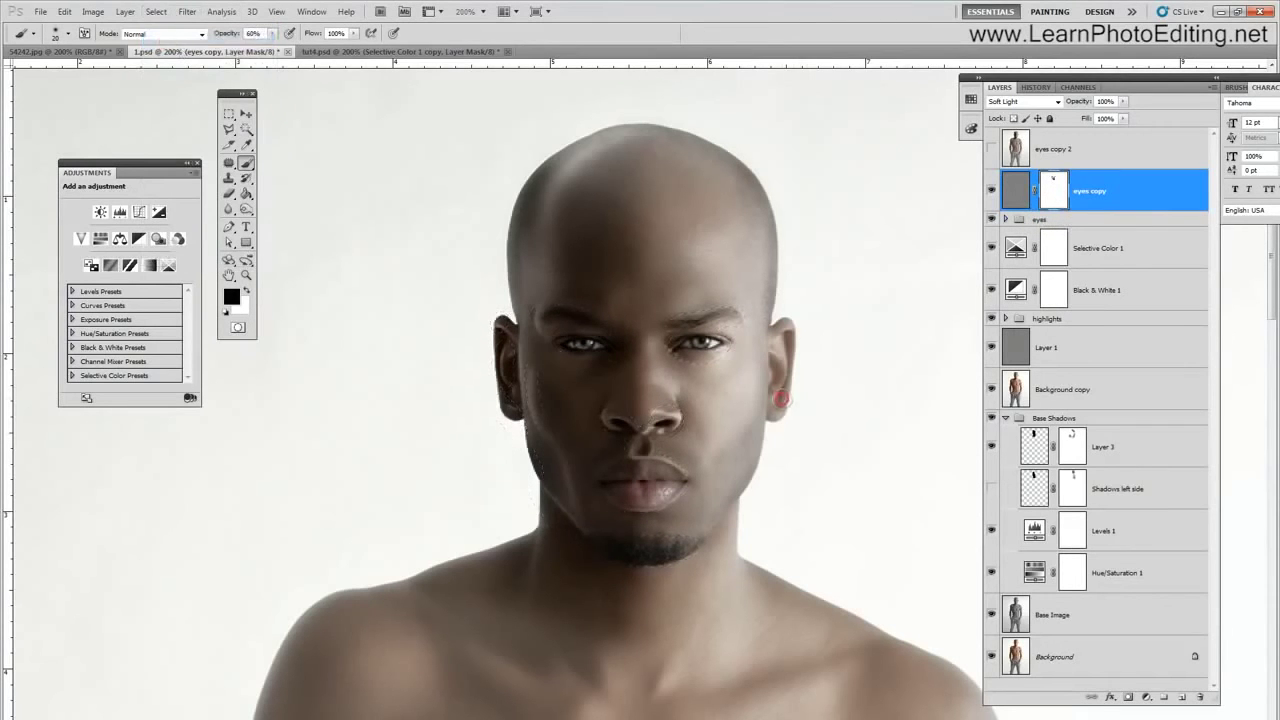
pyautogui.moveTo(781, 382)
pyautogui.mouseDown()
pyautogui.moveTo(779, 331)
pyautogui.moveTo(783, 407)
pyautogui.mouseUp()
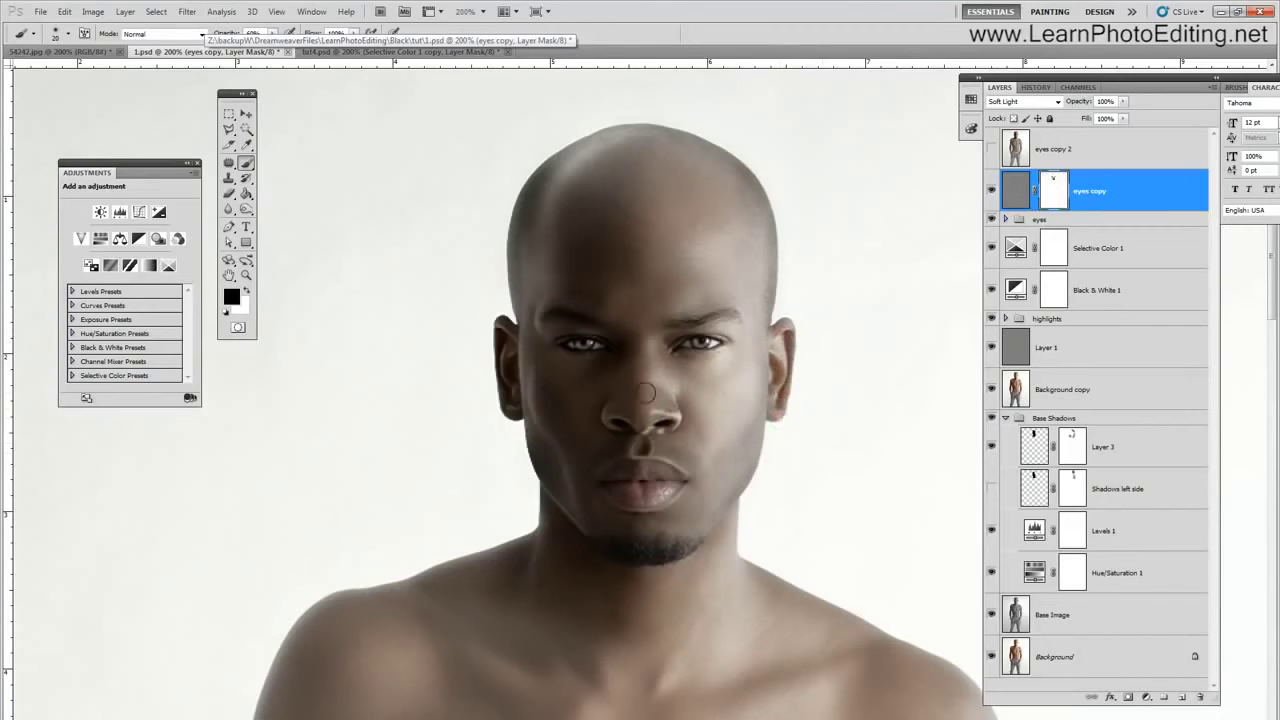
pyautogui.moveTo(512, 364); pyautogui.dragTo(509, 369)
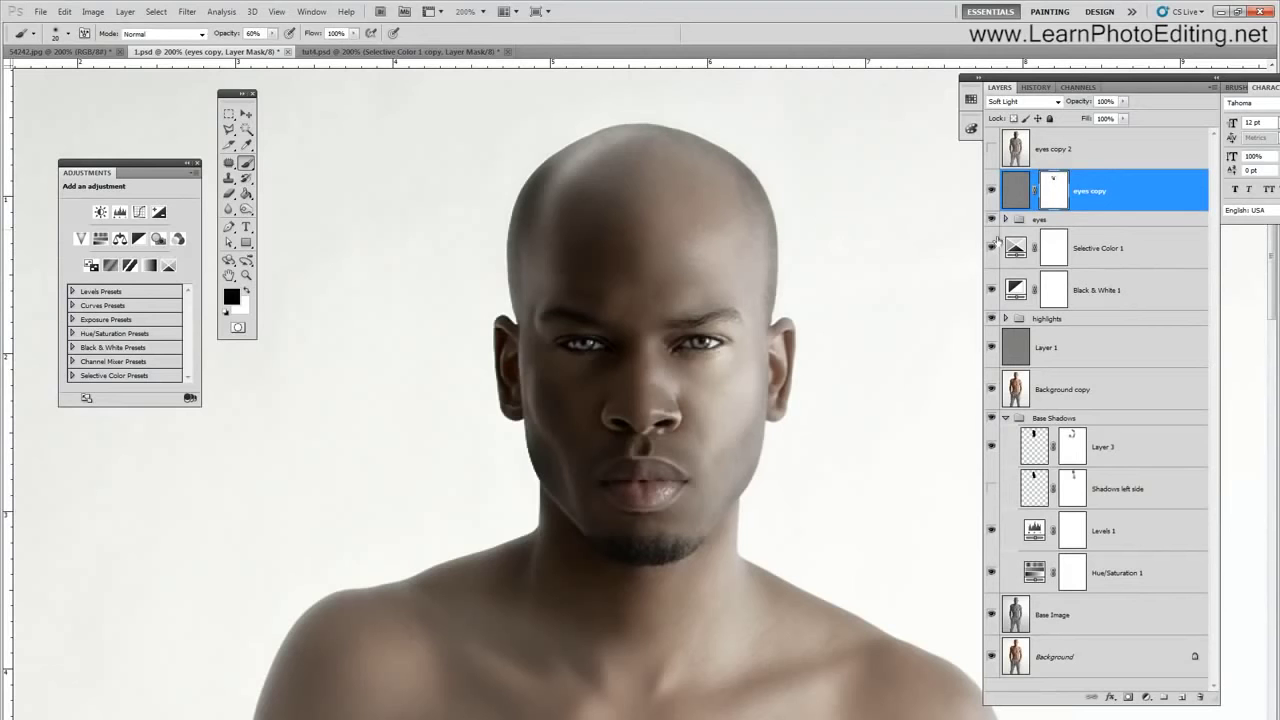
# - Select the eyes copy 2 layer and make it visible
pyautogui.click(1085, 146)
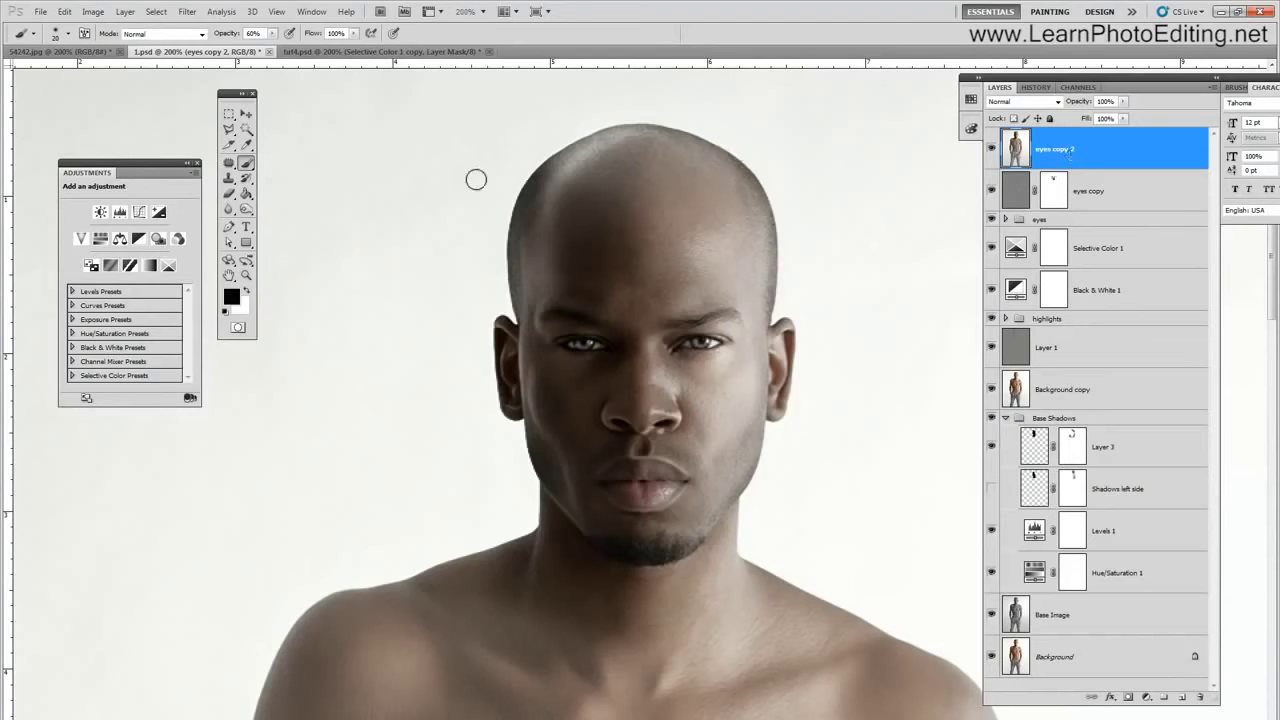
pyautogui.click(188, 14)
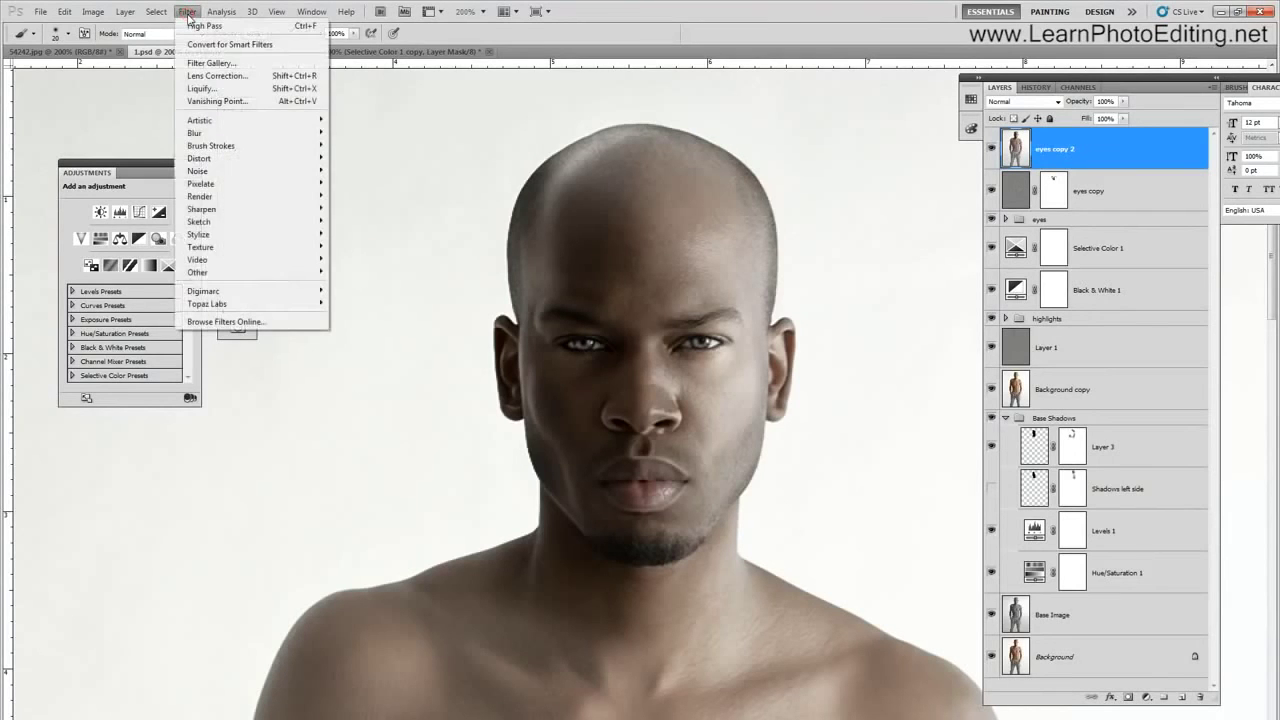
pyautogui.moveTo(218, 273)
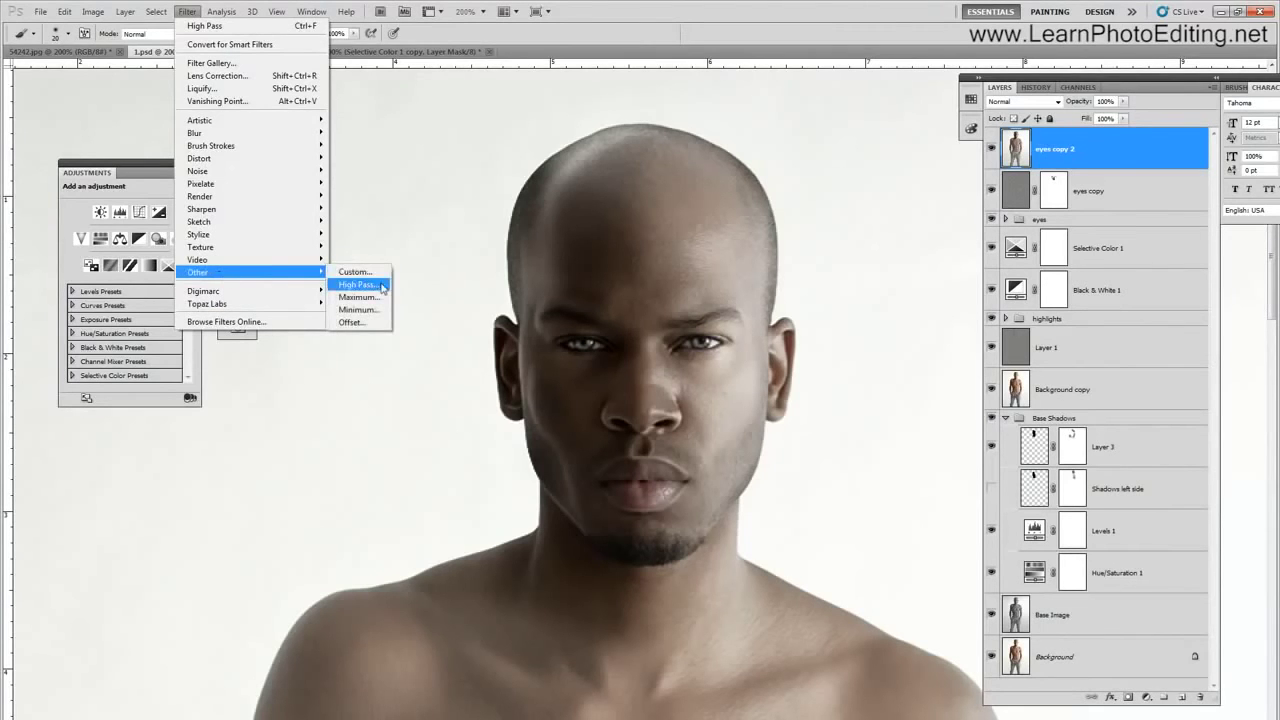
pyautogui.click(356, 284)
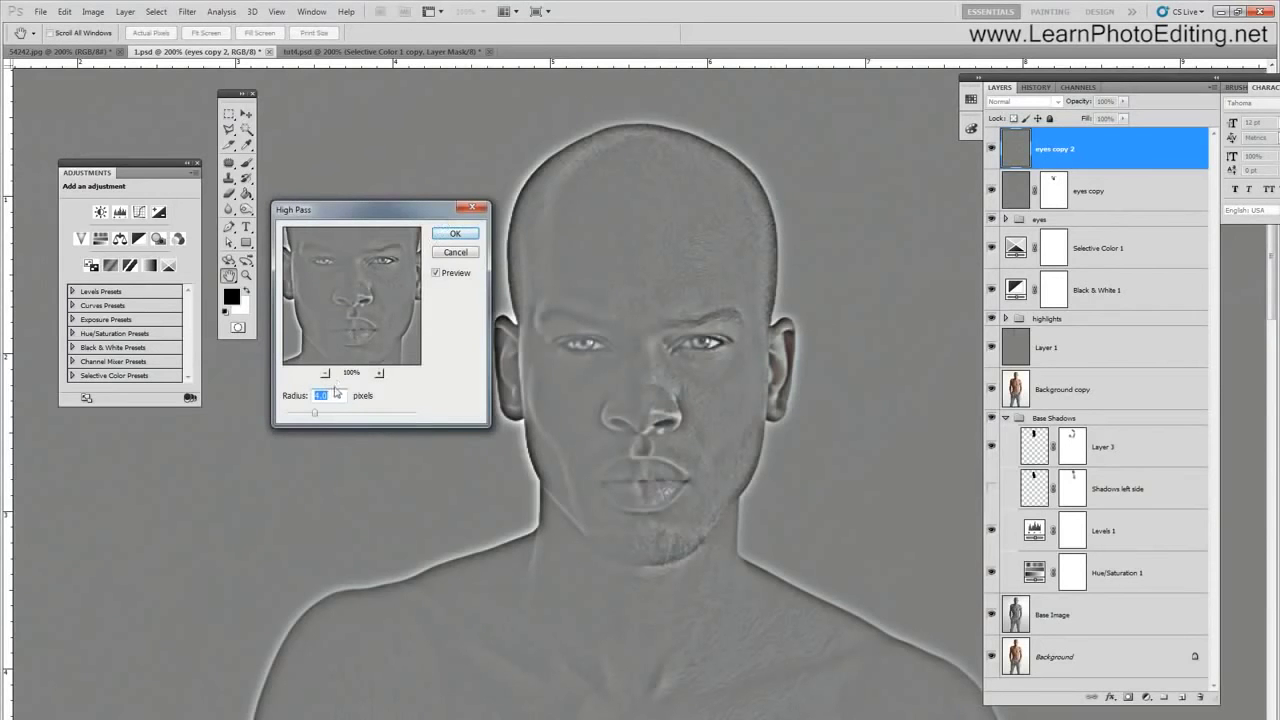
pyautogui.click(455, 252)
# - Set the eyes copy 2 layer's blend mode to Linear Light and apply a High Pass filter with a 0.3 pixel radius
pyautogui.click(1020, 101)
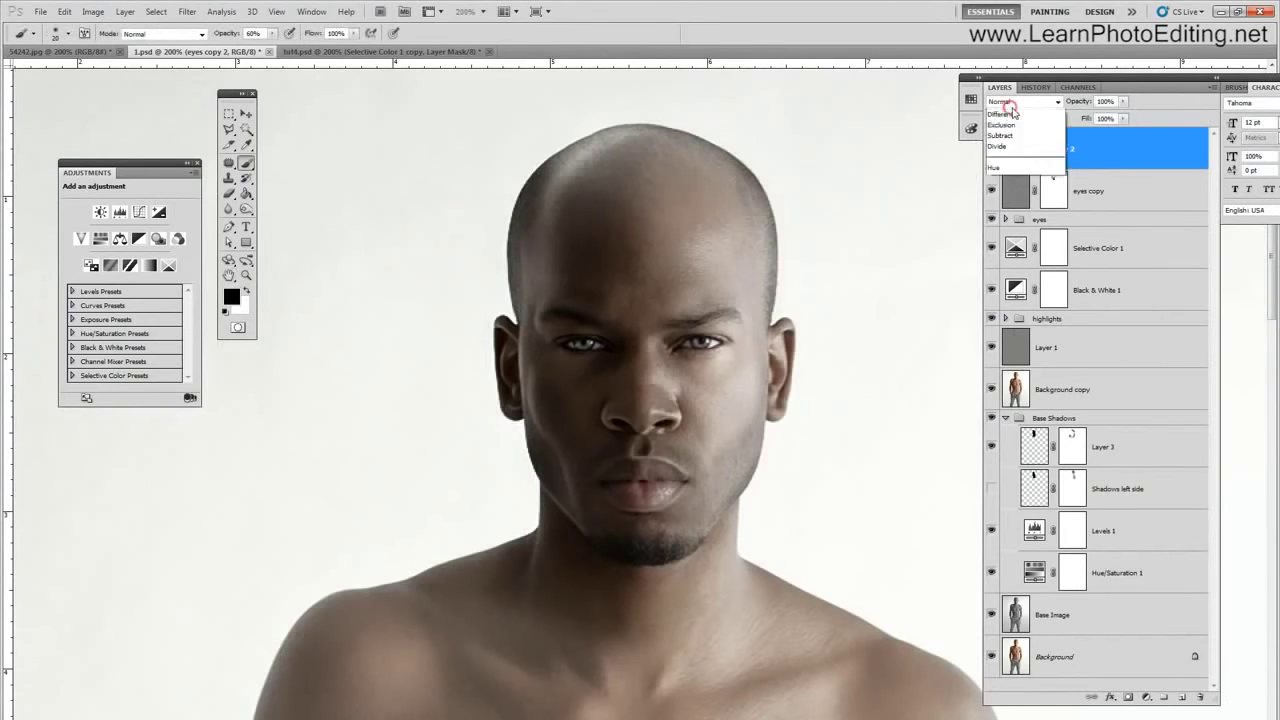
pyautogui.click(1005, 316)
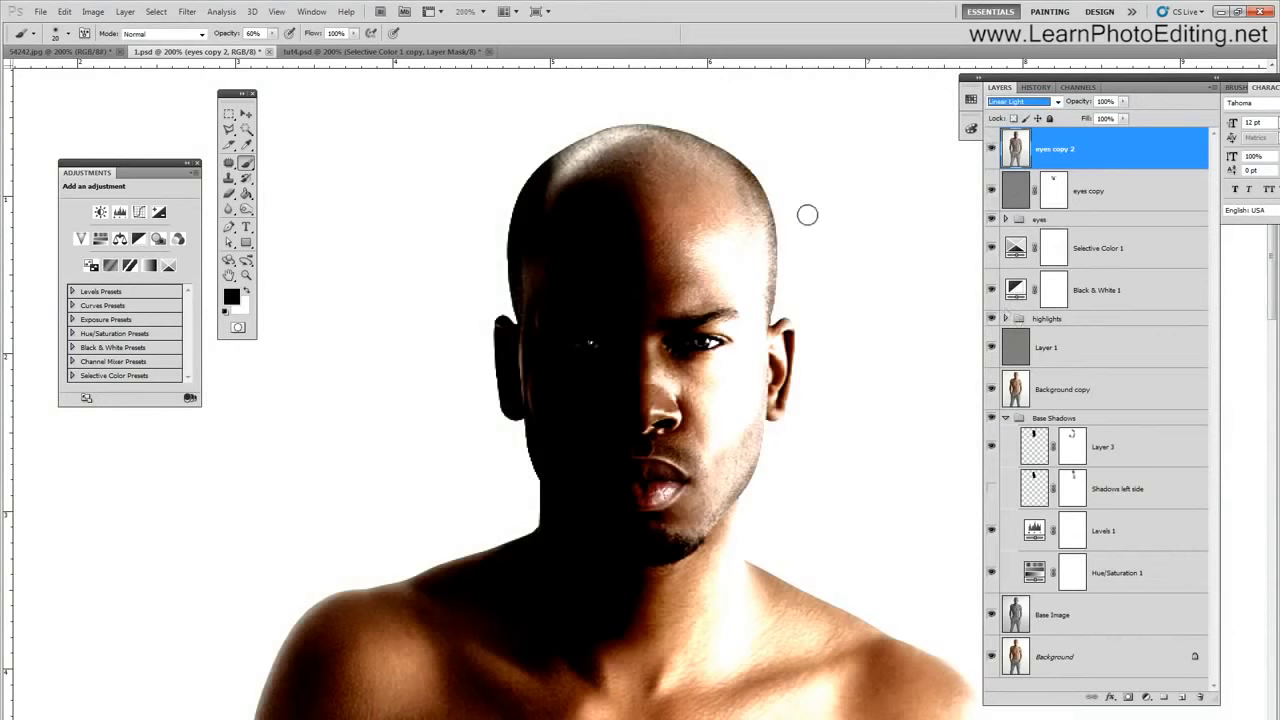
pyautogui.click(187, 11)
pyautogui.moveTo(288, 275)
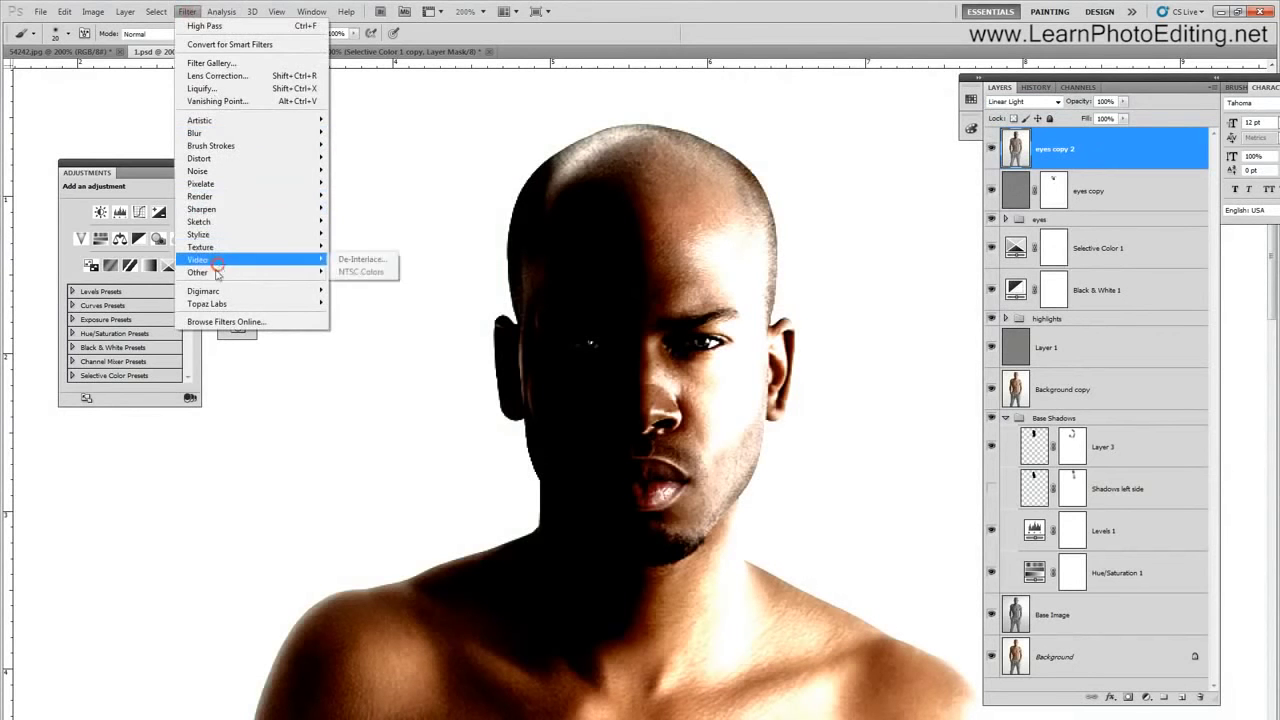
pyautogui.click(356, 284)
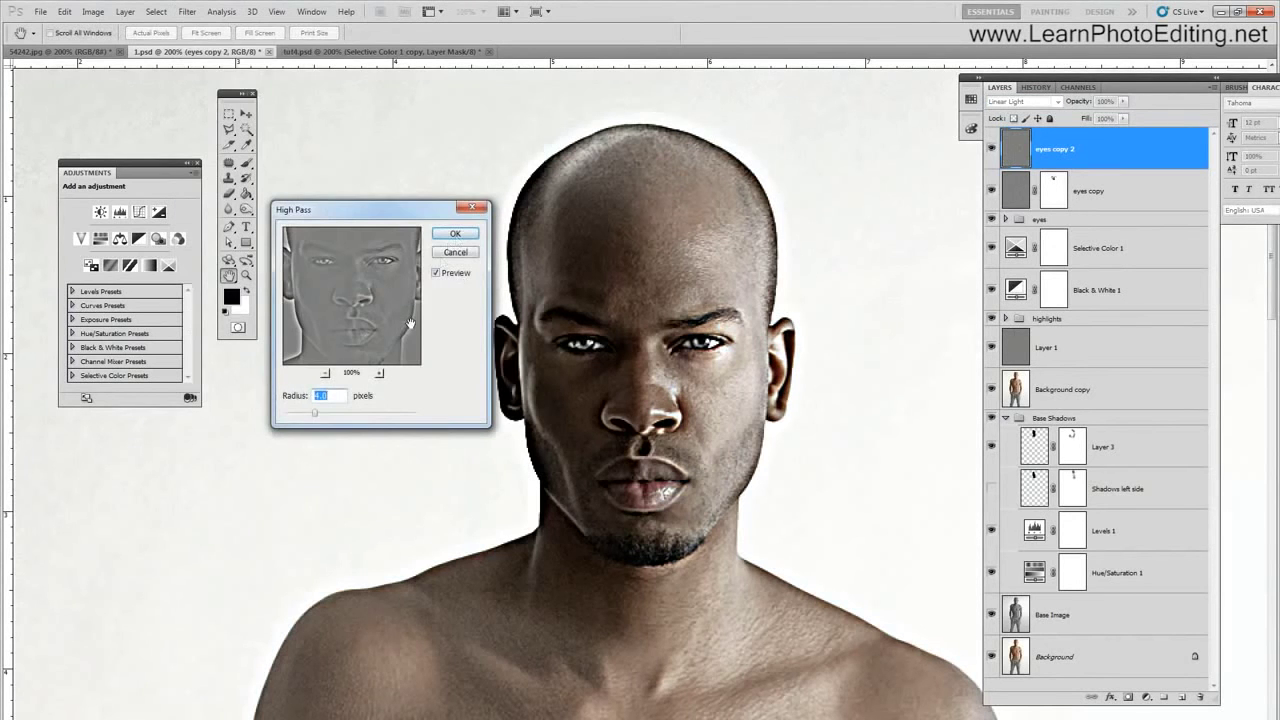
pyautogui.write('1')
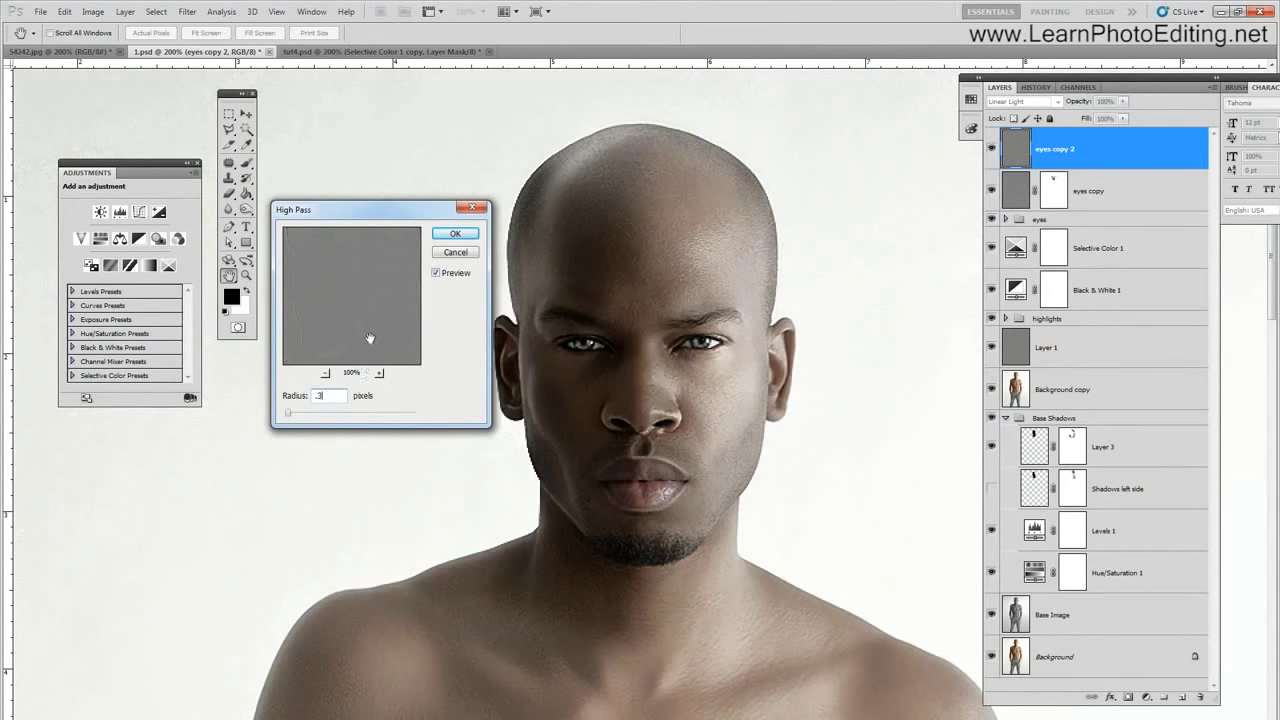
pyautogui.click(455, 233)
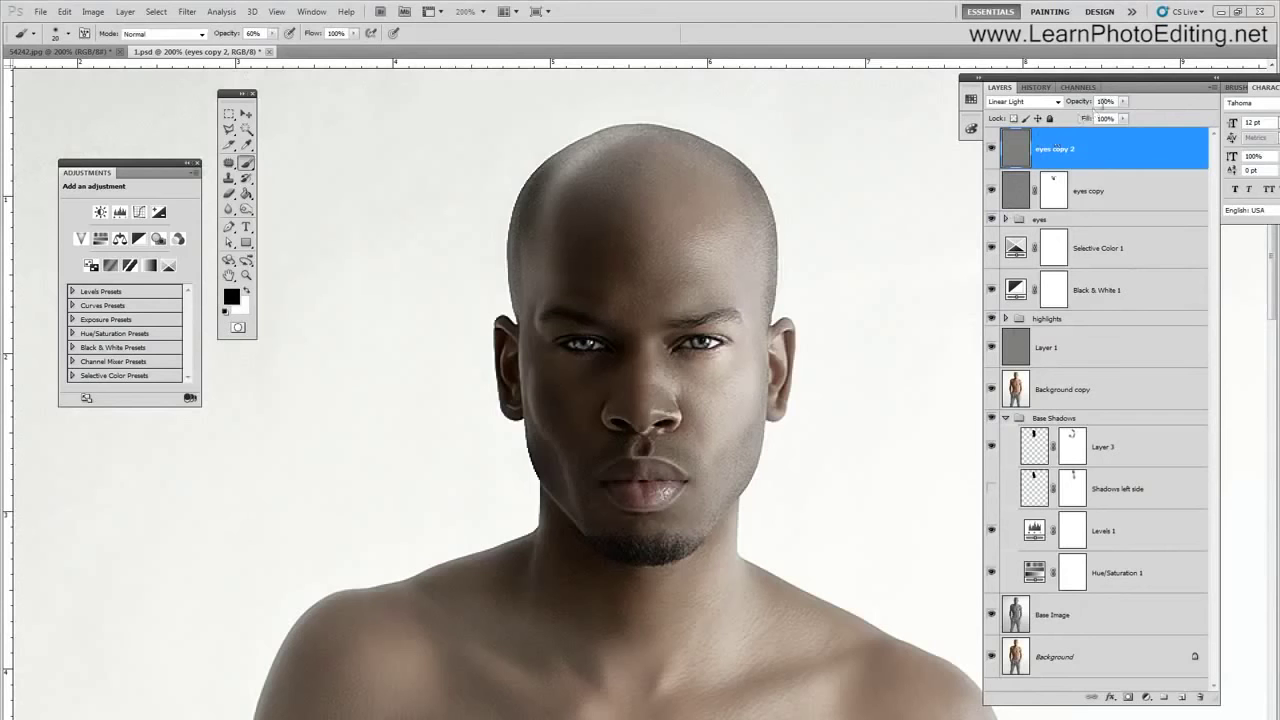
# - Set the eyes copy 2 layer's opacity to 50% and add a layer mask to it
pyautogui.click(1106, 101)
pyautogui.write('50')
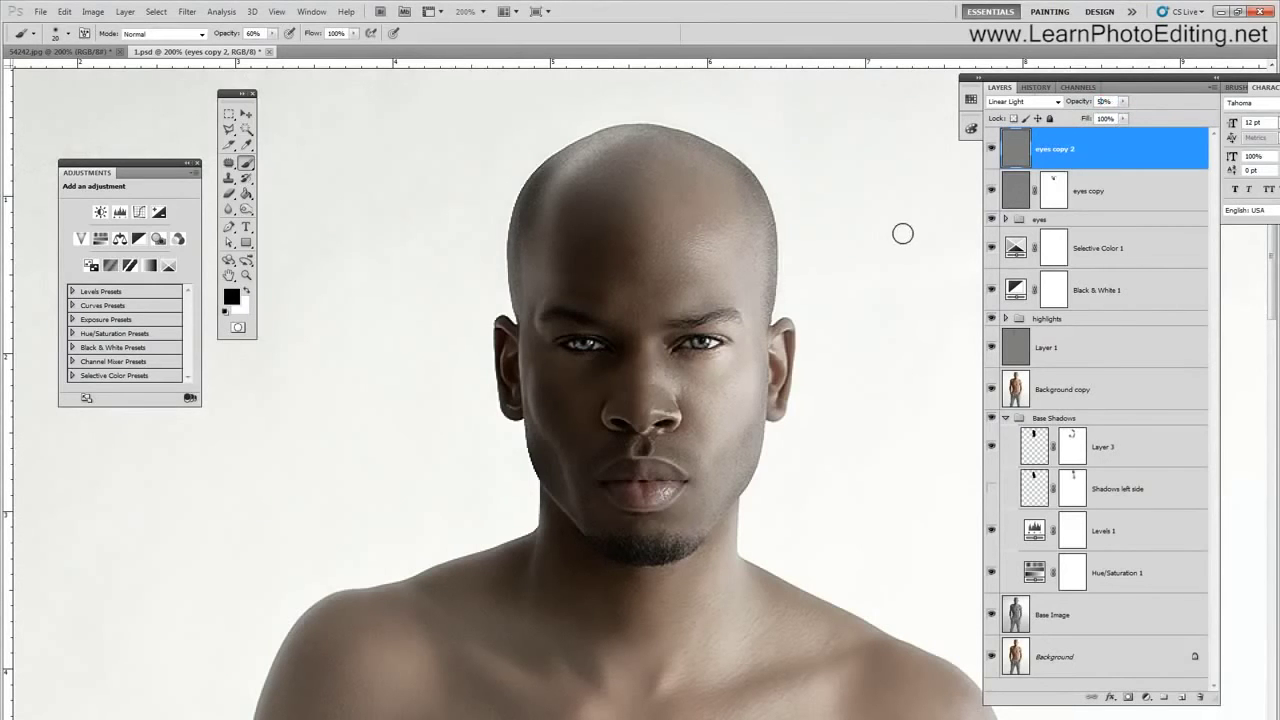
pyautogui.click(1128, 698)
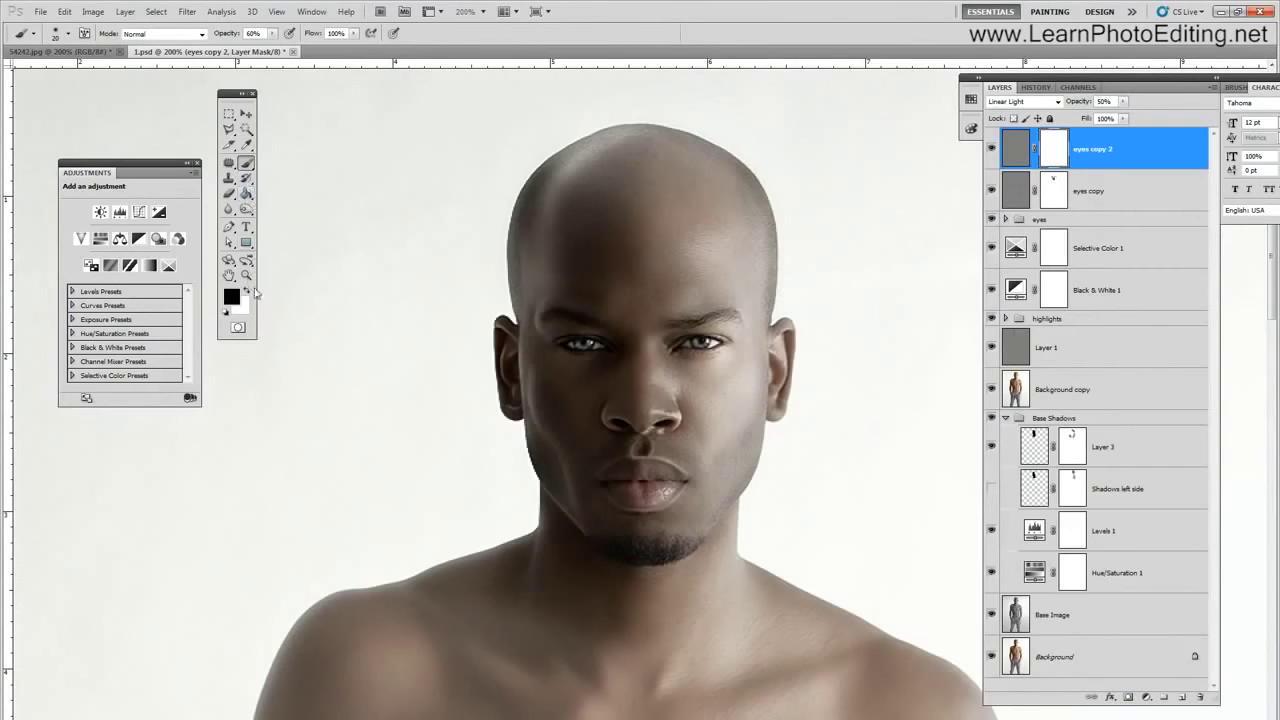
# - Set the brush size to 50 px and its opacity to 100% for painting on the eyes copy 2 mask
pyautogui.click(67, 33)
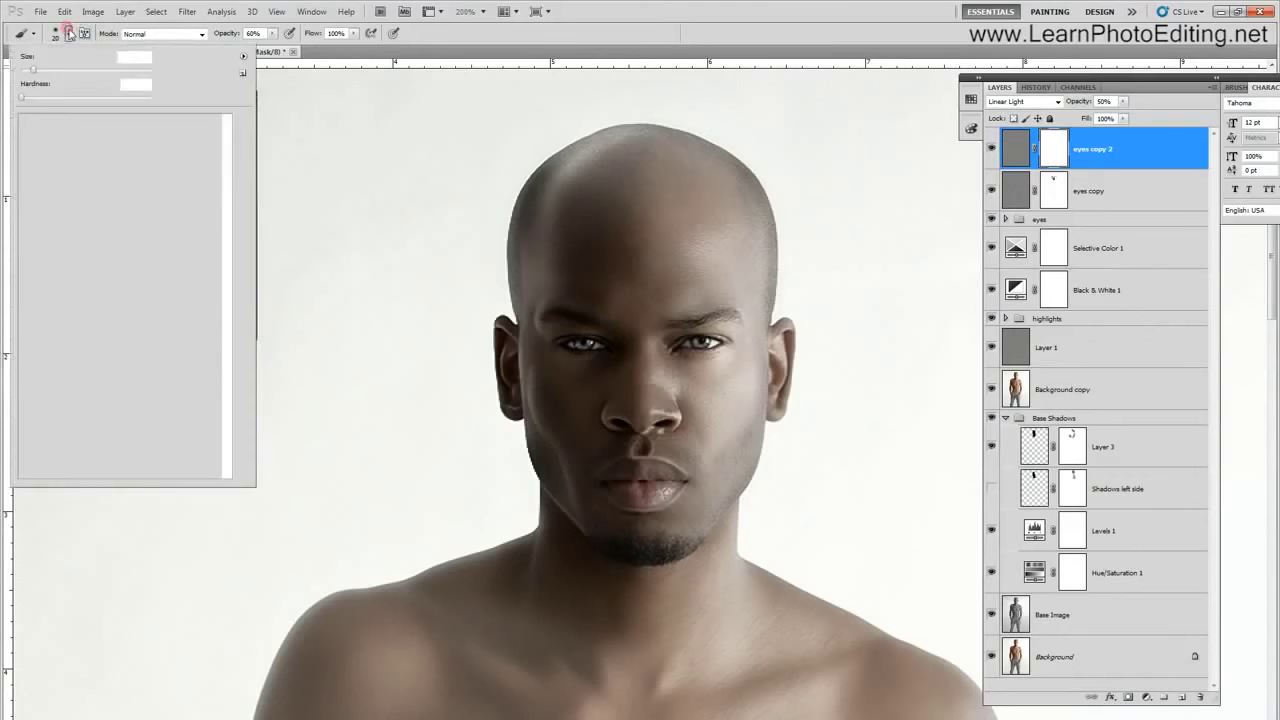
pyautogui.moveTo(49, 58); pyautogui.dragTo(78, 58)
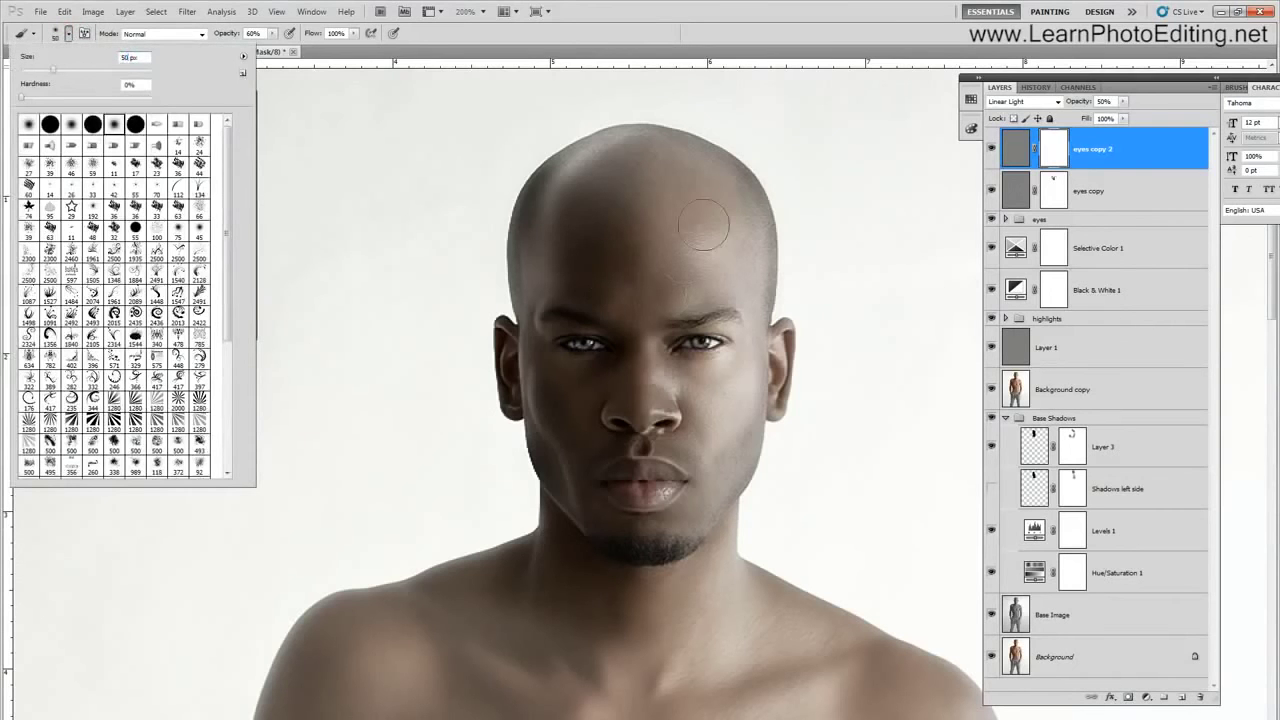
pyautogui.click(684, 381)
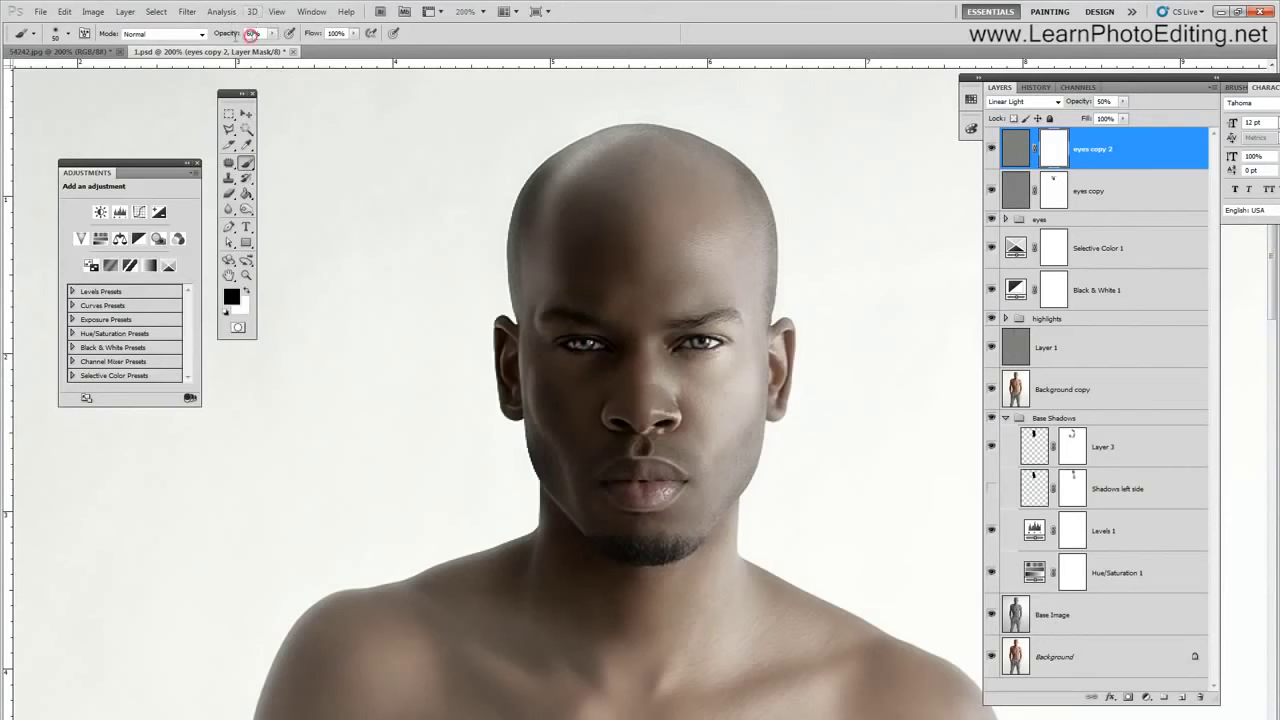
pyautogui.press('0')
pyautogui.click(64, 12)
# - Paint over the forehead on the eyes copy 2 mask with a soft 40 px black brush at 80% opacity
pyautogui.click(71, 34)
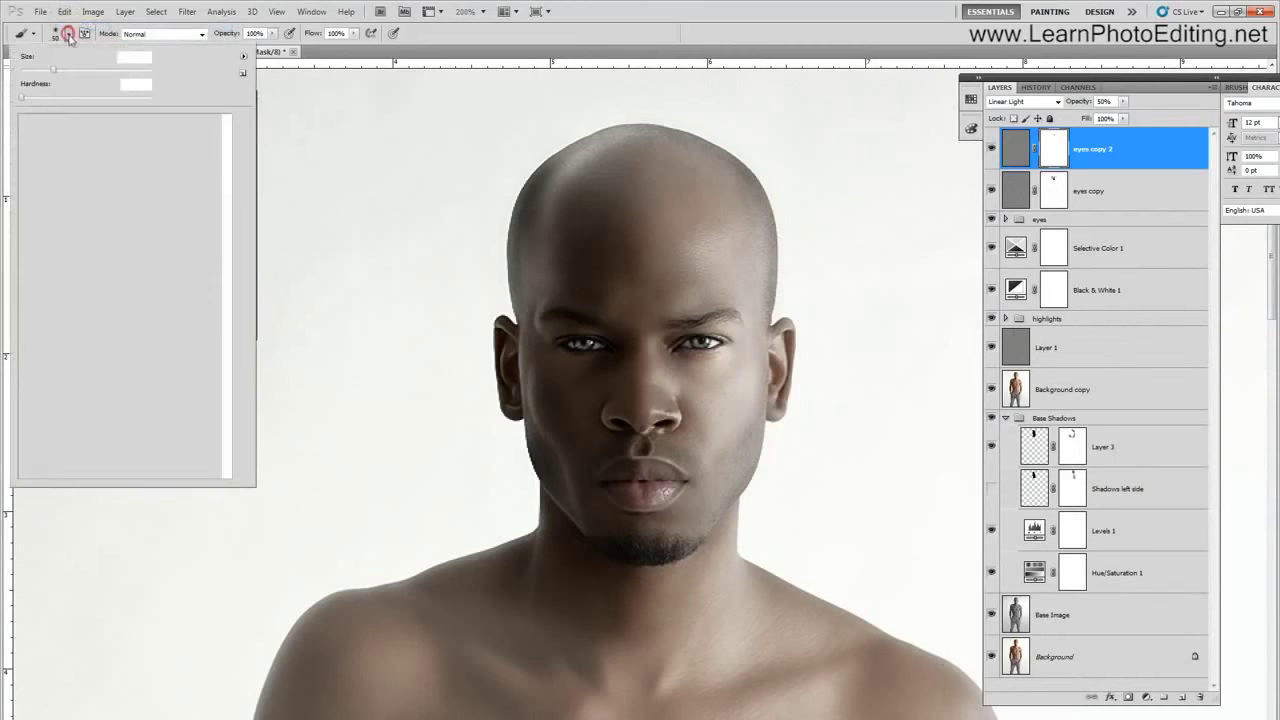
pyautogui.moveTo(84, 58); pyautogui.dragTo(54, 76)
pyautogui.write('40')
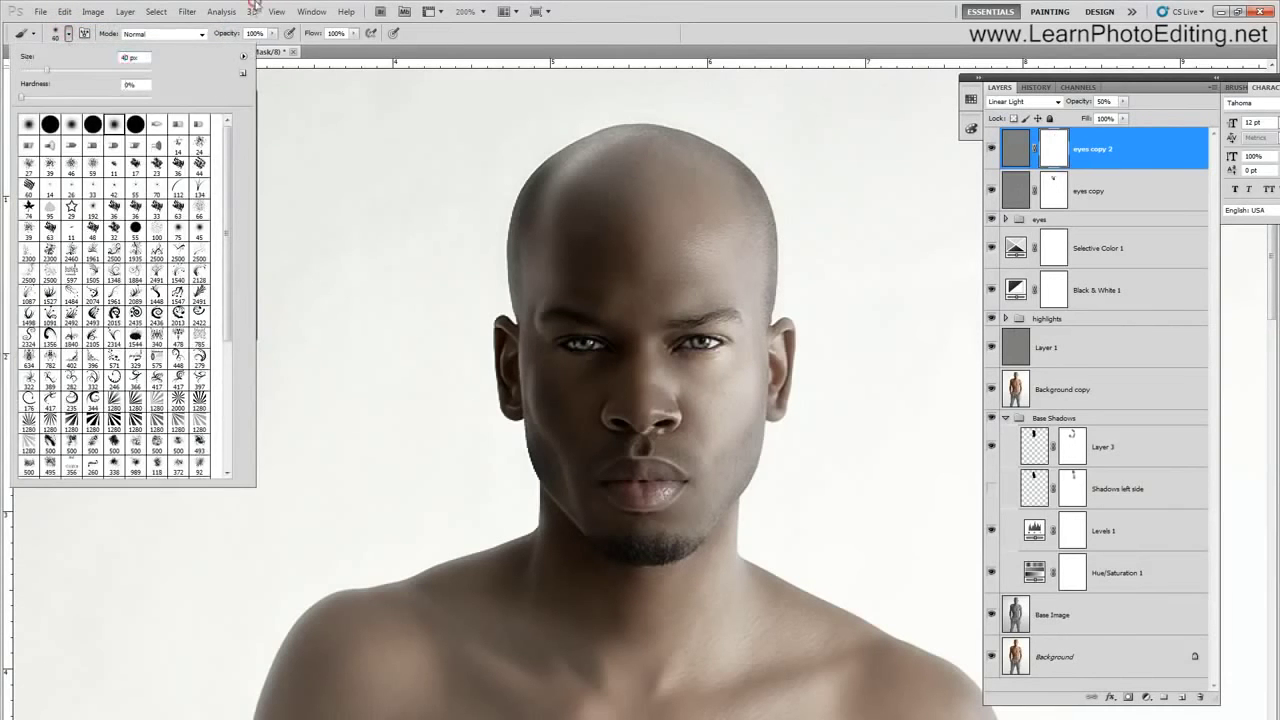
pyautogui.press('Return')
pyautogui.press('8')
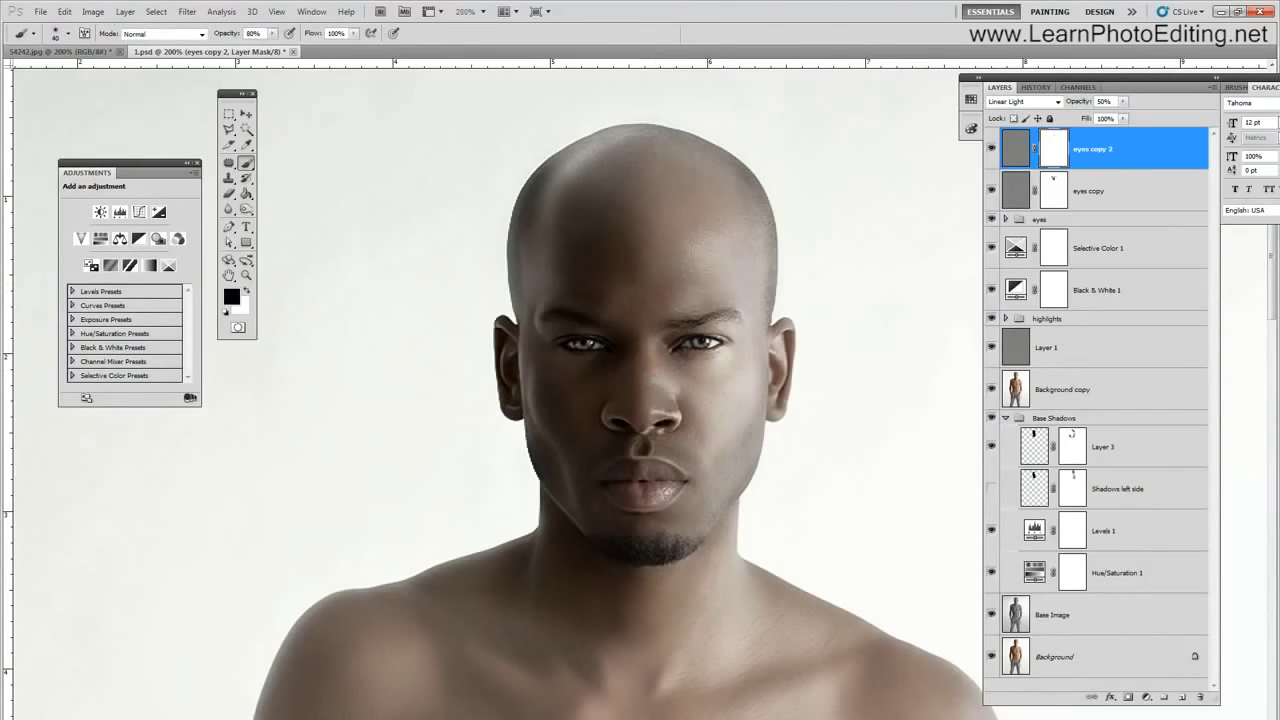
pyautogui.moveTo(677, 248); pyautogui.dragTo(614, 303)
# - Paint around the nose, the head's edge and the jaw on the mask with a 20 px brush at 50% opacity
pyautogui.click(64, 34)
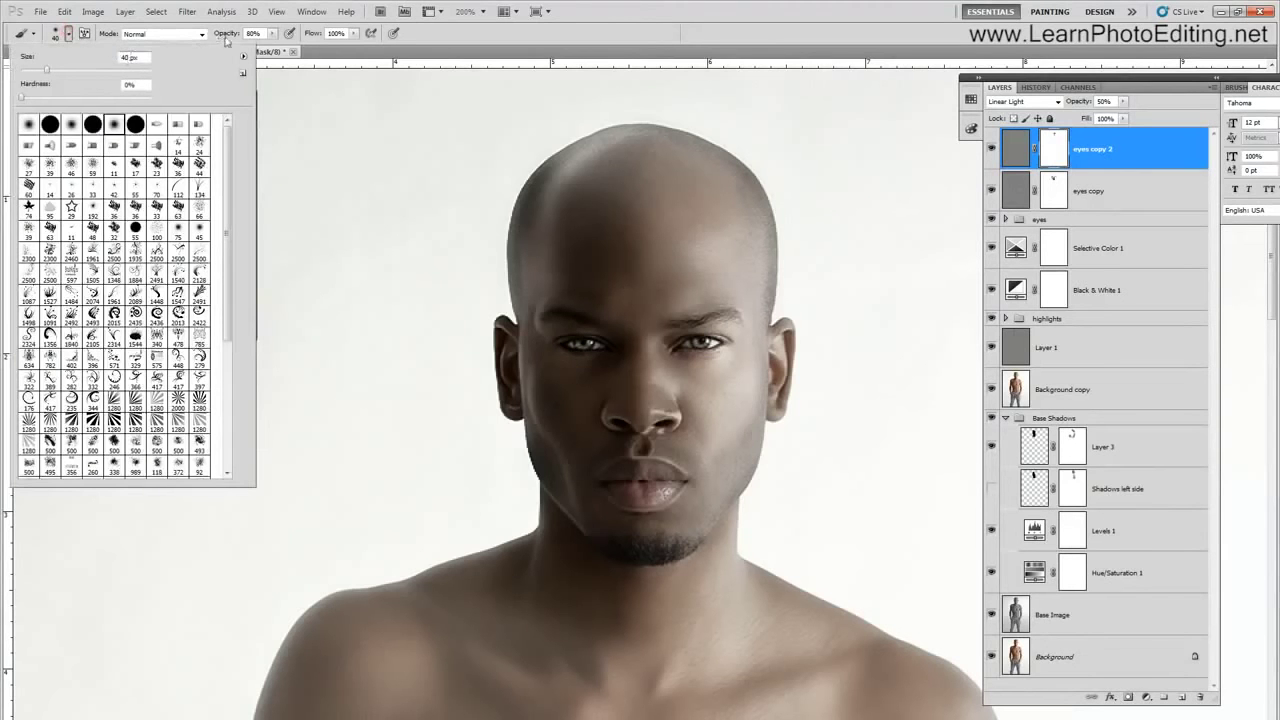
pyautogui.click(248, 31)
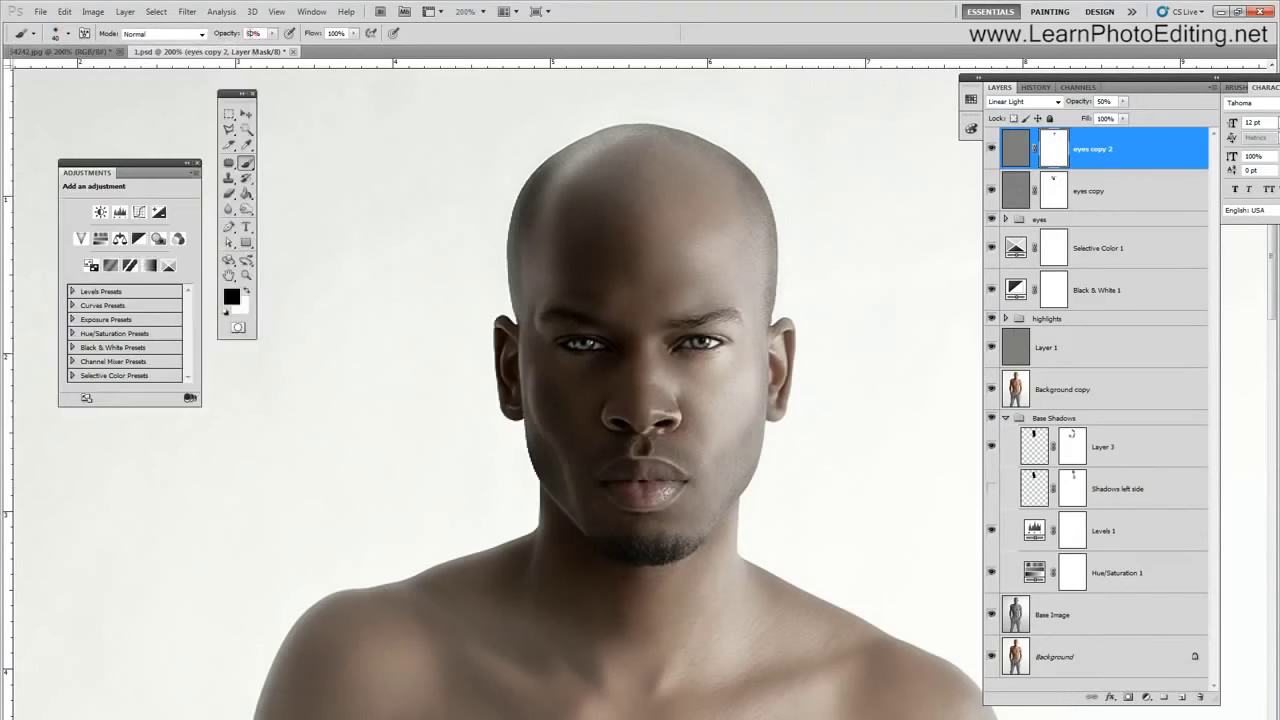
pyautogui.click(64, 34)
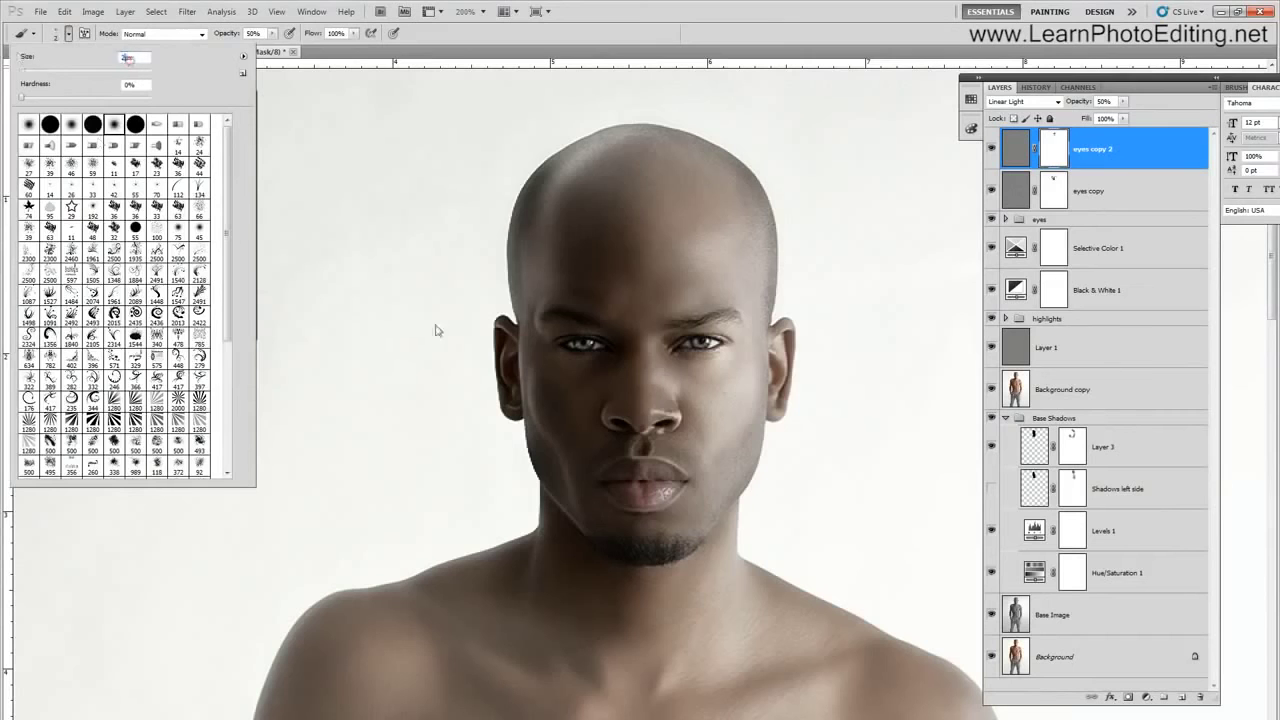
pyautogui.press('Return')
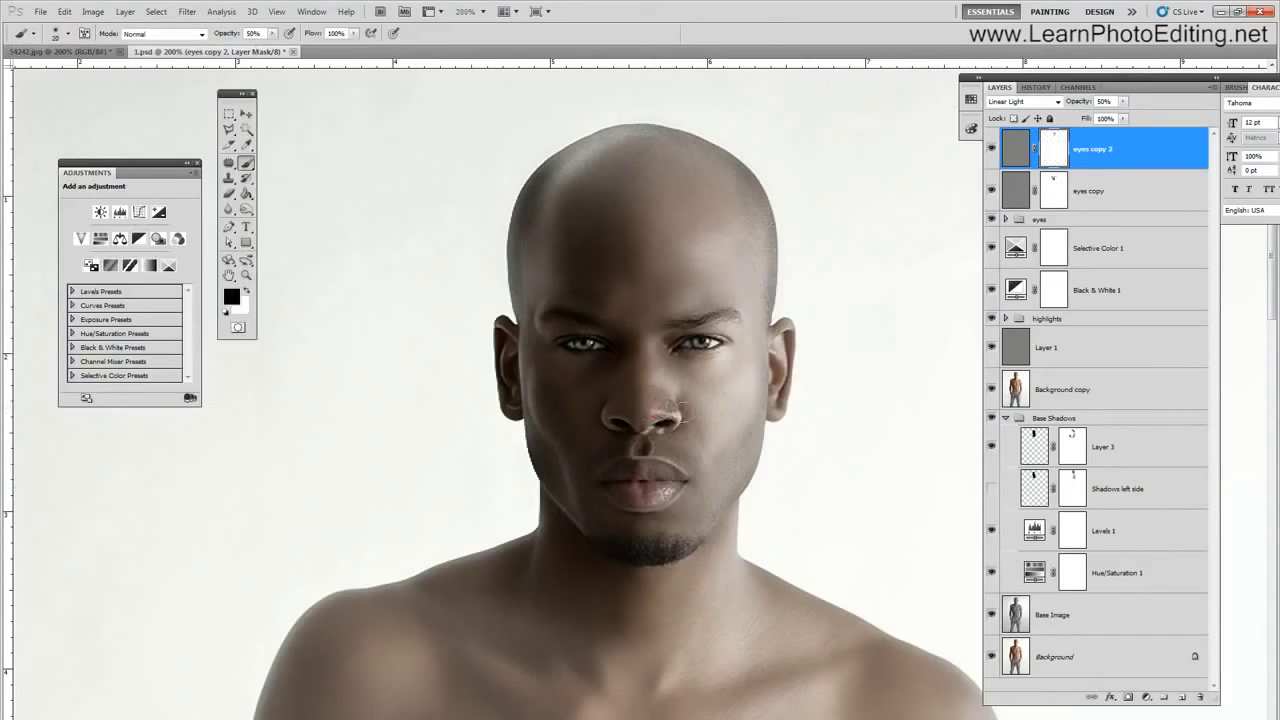
pyautogui.click(643, 430)
pyautogui.click(780, 221)
pyautogui.click(766, 311)
pyautogui.click(529, 480)
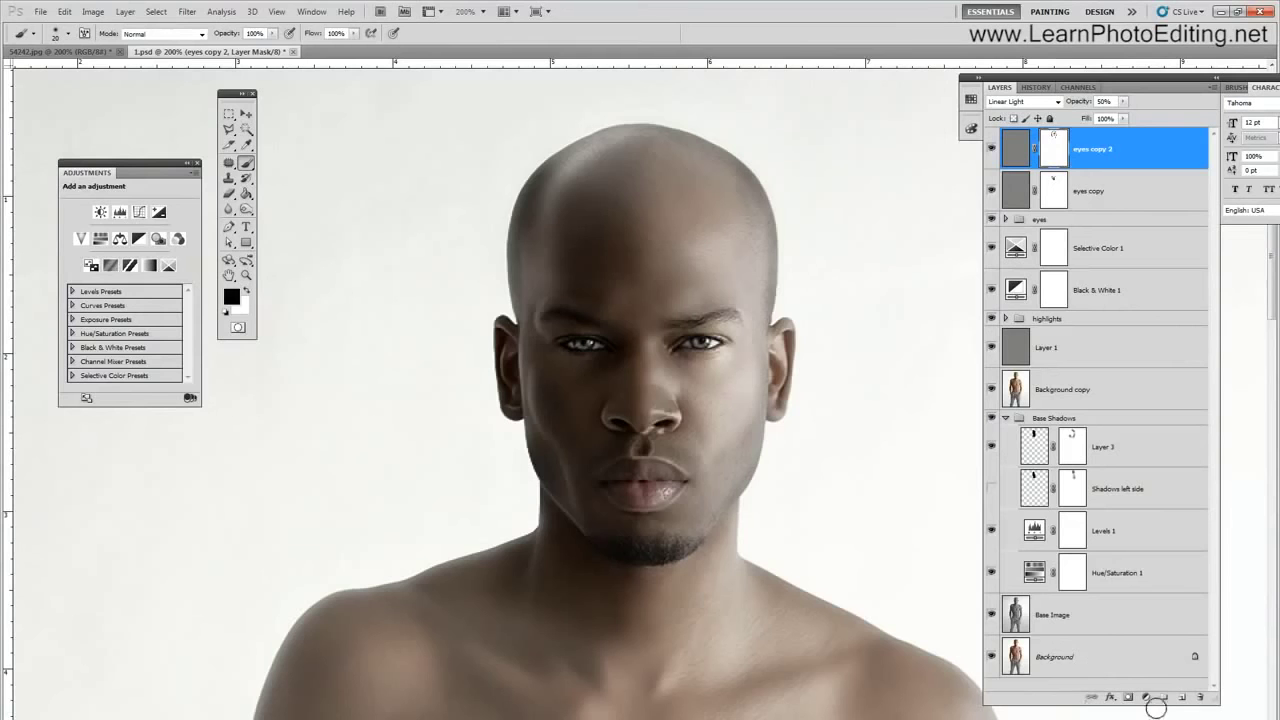
# - Create a new layer group above eyes copy 2 and name it skin
pyautogui.click(1164, 697)
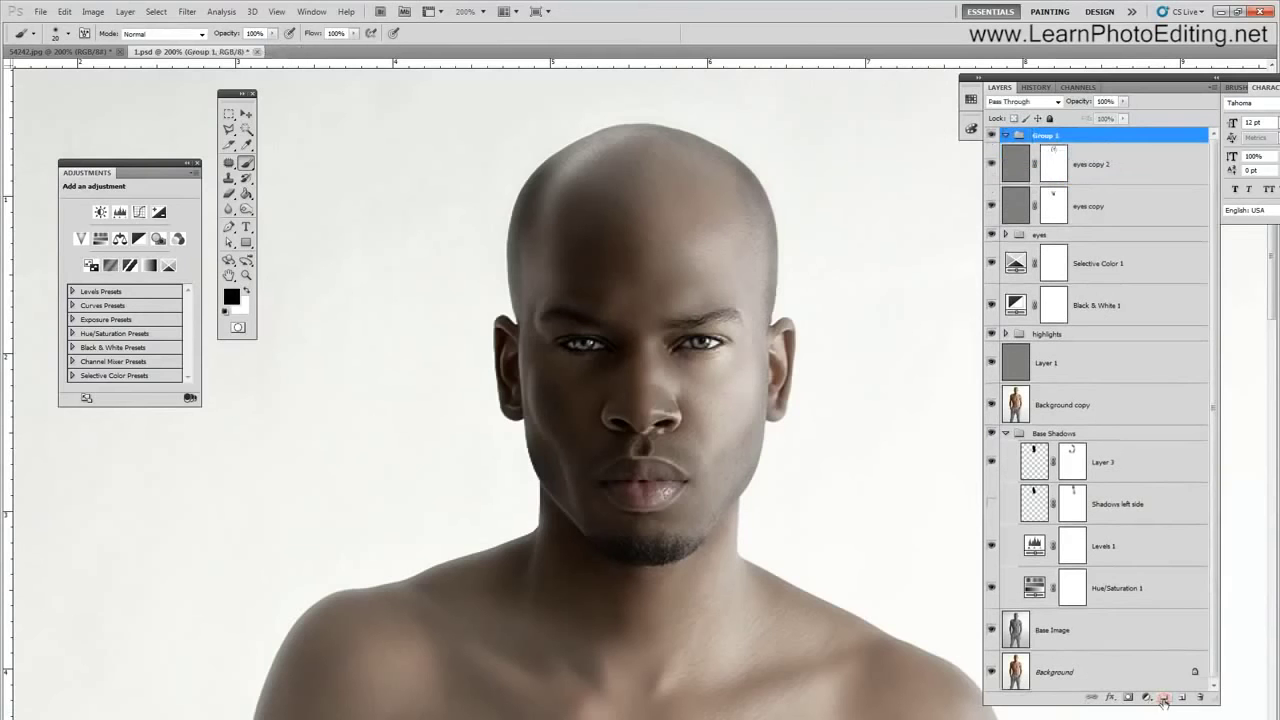
pyautogui.doubleClick(1042, 137)
pyautogui.write('l')
pyautogui.write('kin')
pyautogui.press('Return')
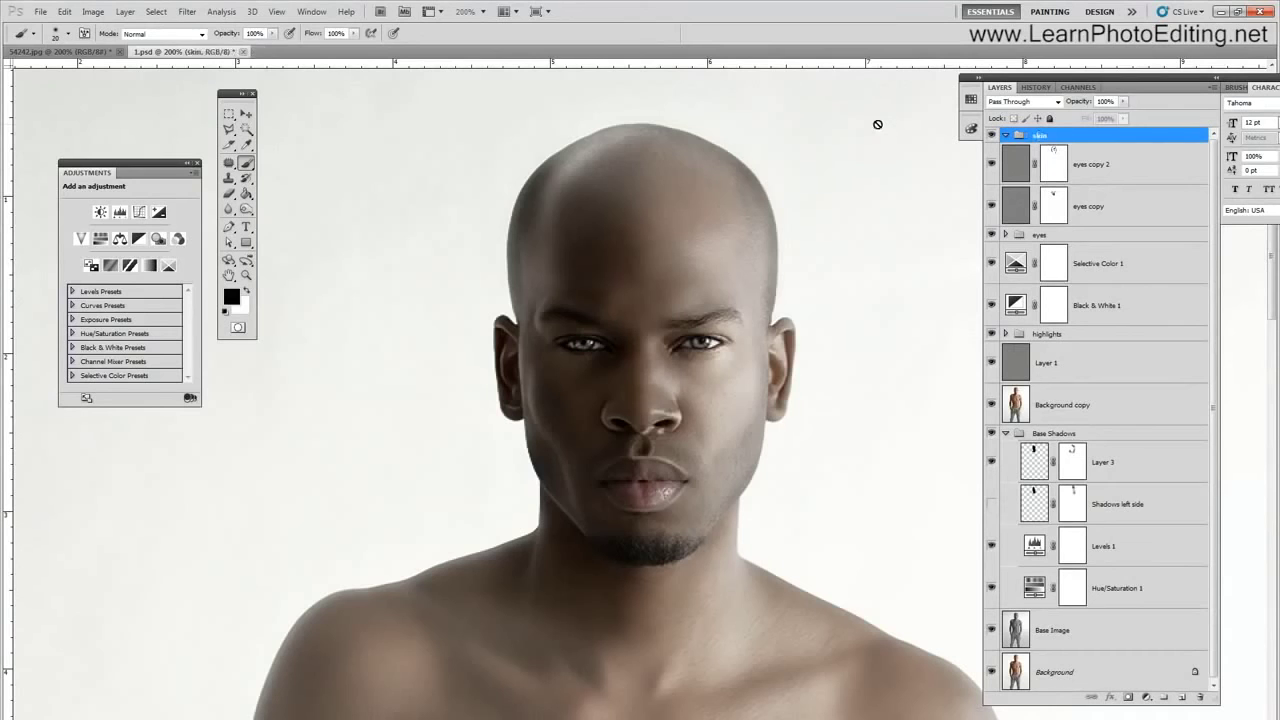
# - Move the eyes copy and eyes copy 2 layers into the skin group
pyautogui.click(1108, 200)
pyautogui.click(1100, 162)
pyautogui.click(1098, 205)
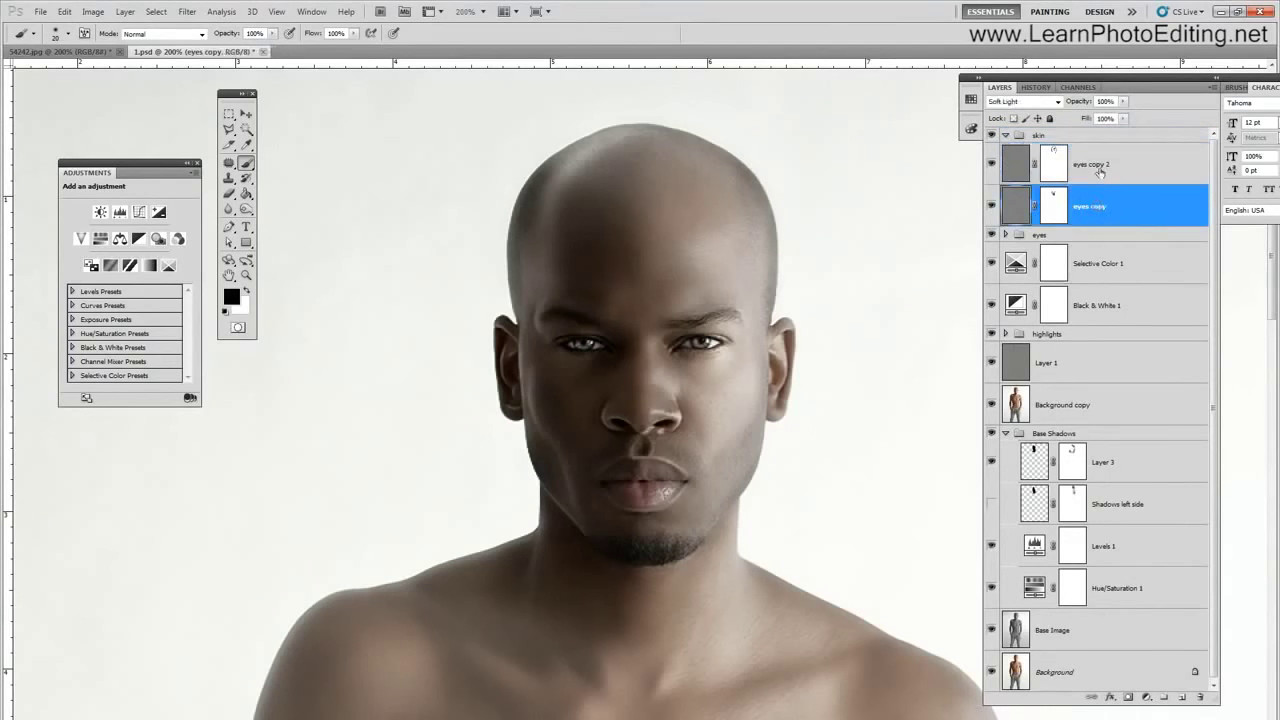
pyautogui.keyDown('shift'); pyautogui.click(1100, 170); pyautogui.keyUp('shift')
pyautogui.moveTo(1100, 170); pyautogui.dragTo(1038, 136)
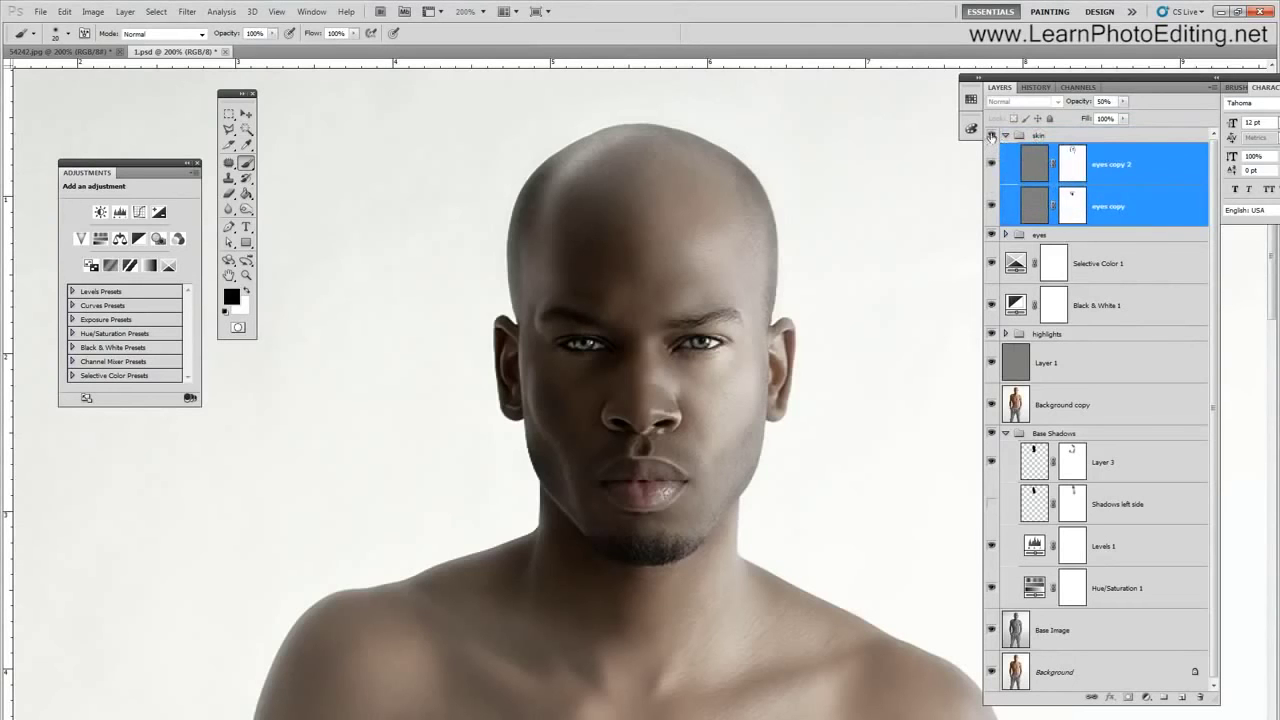
# - Compare the portrait with the skin group hidden and shown, both enlarged and at actual pixels
pyautogui.click(991, 135)
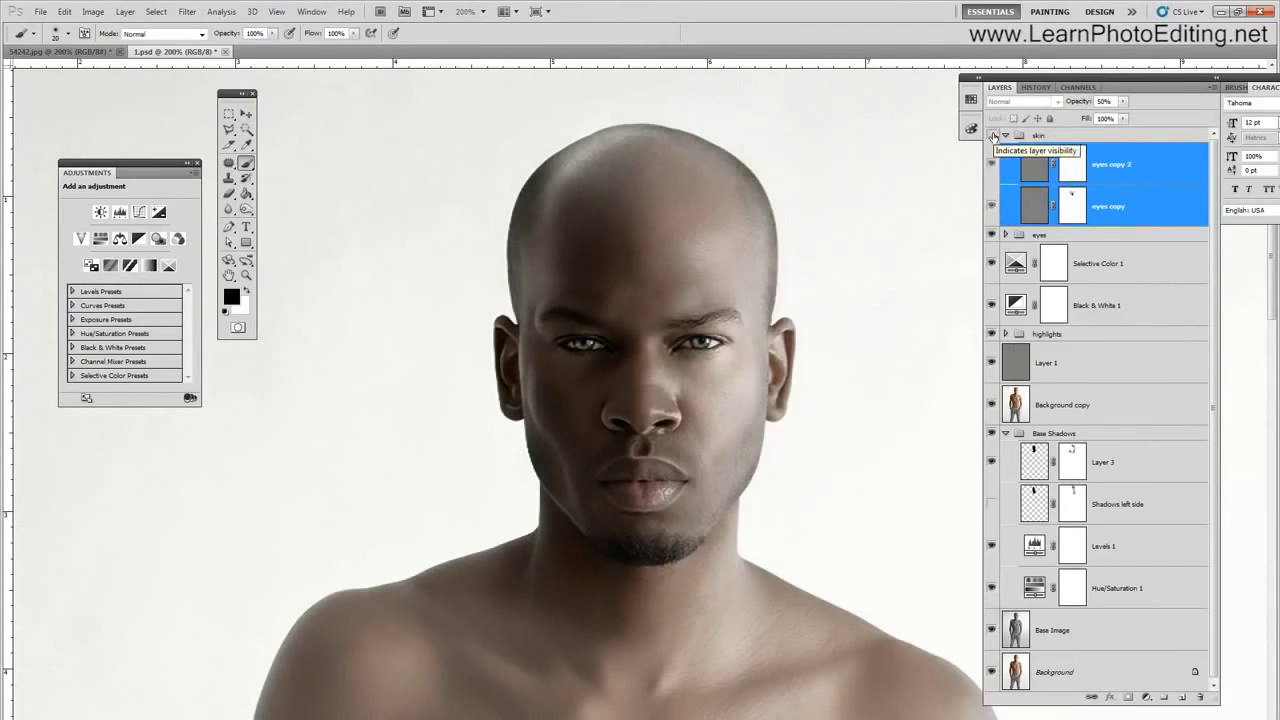
pyautogui.click(991, 135)
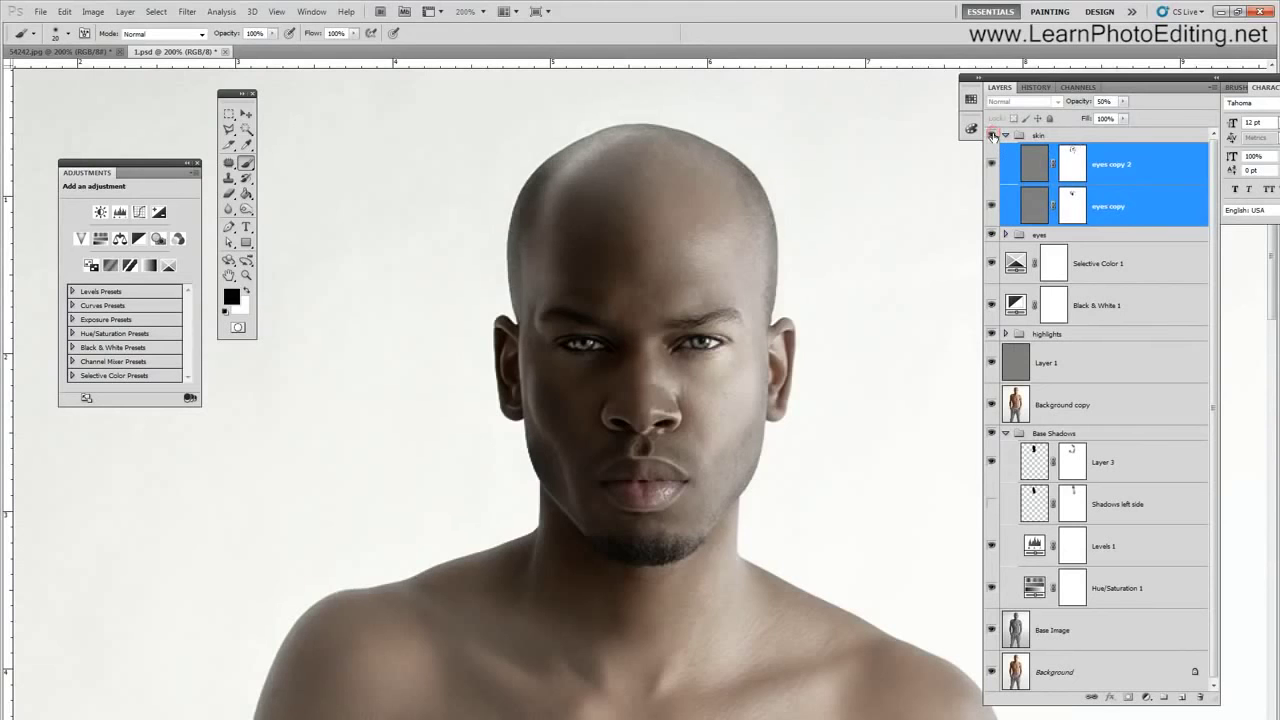
pyautogui.click(991, 135)
pyautogui.click(991, 135)
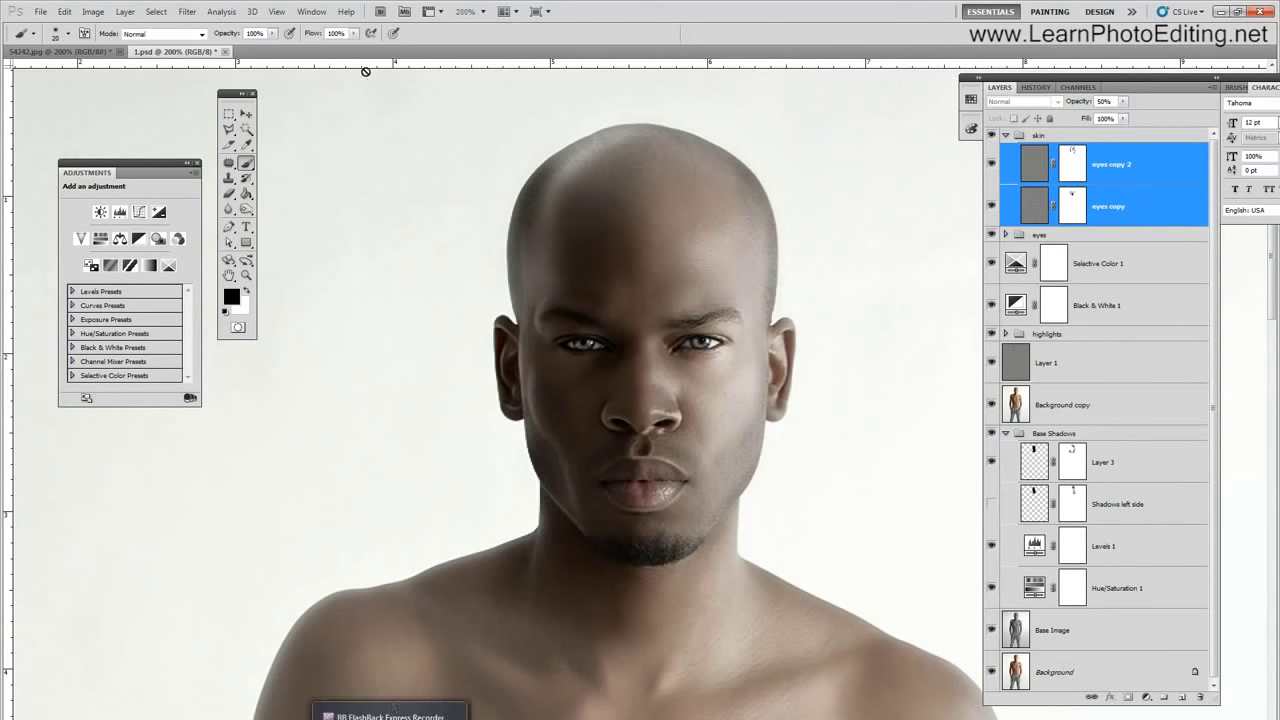
pyautogui.click(276, 11)
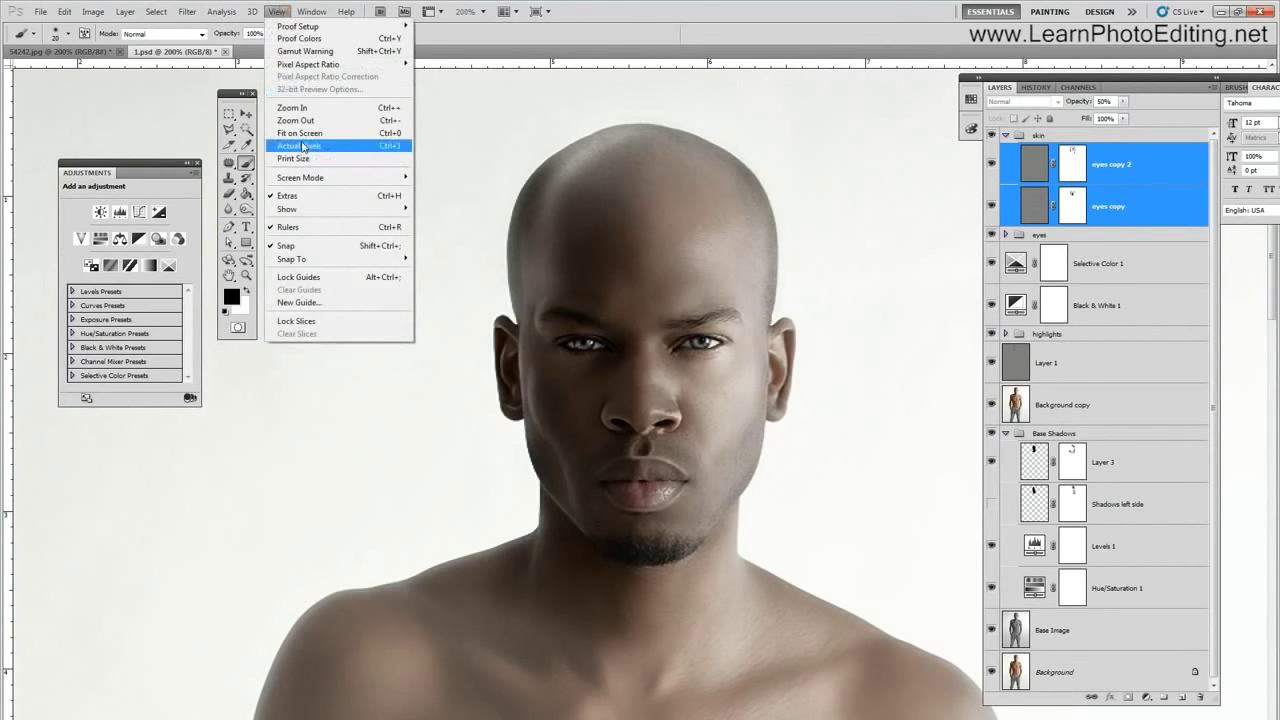
pyautogui.click(298, 146)
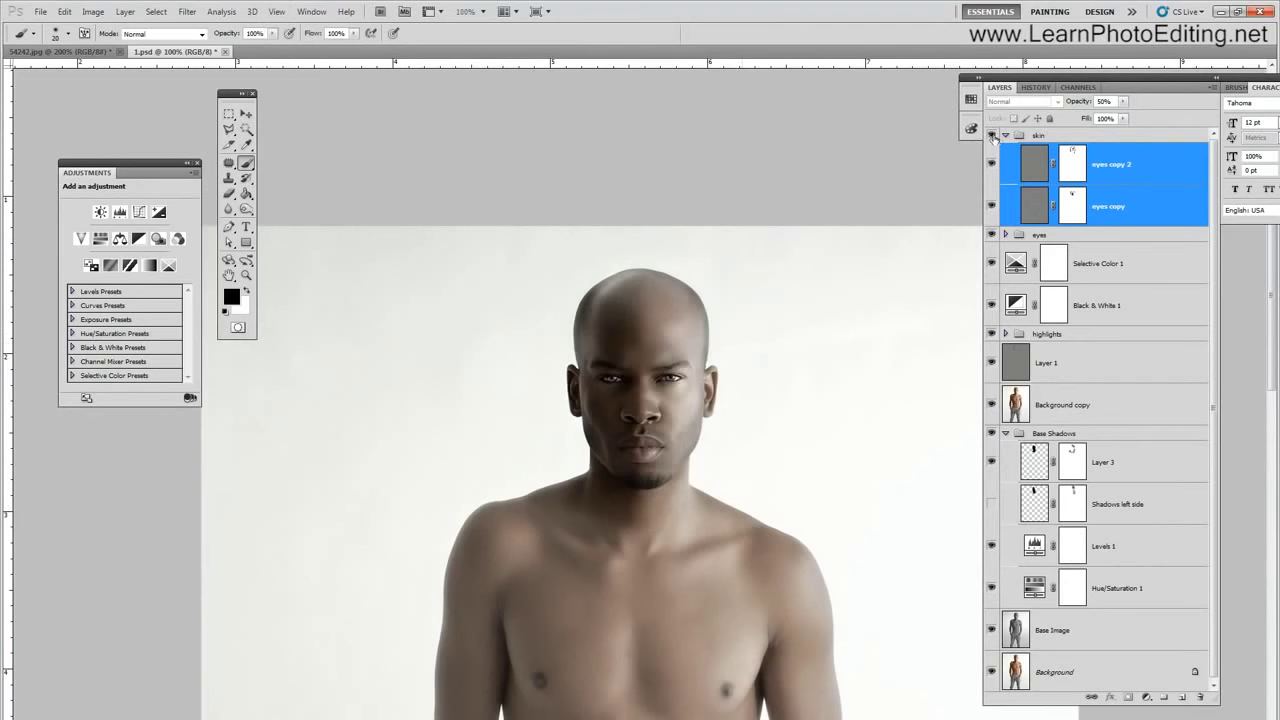
pyautogui.click(992, 136)
pyautogui.click(992, 136)
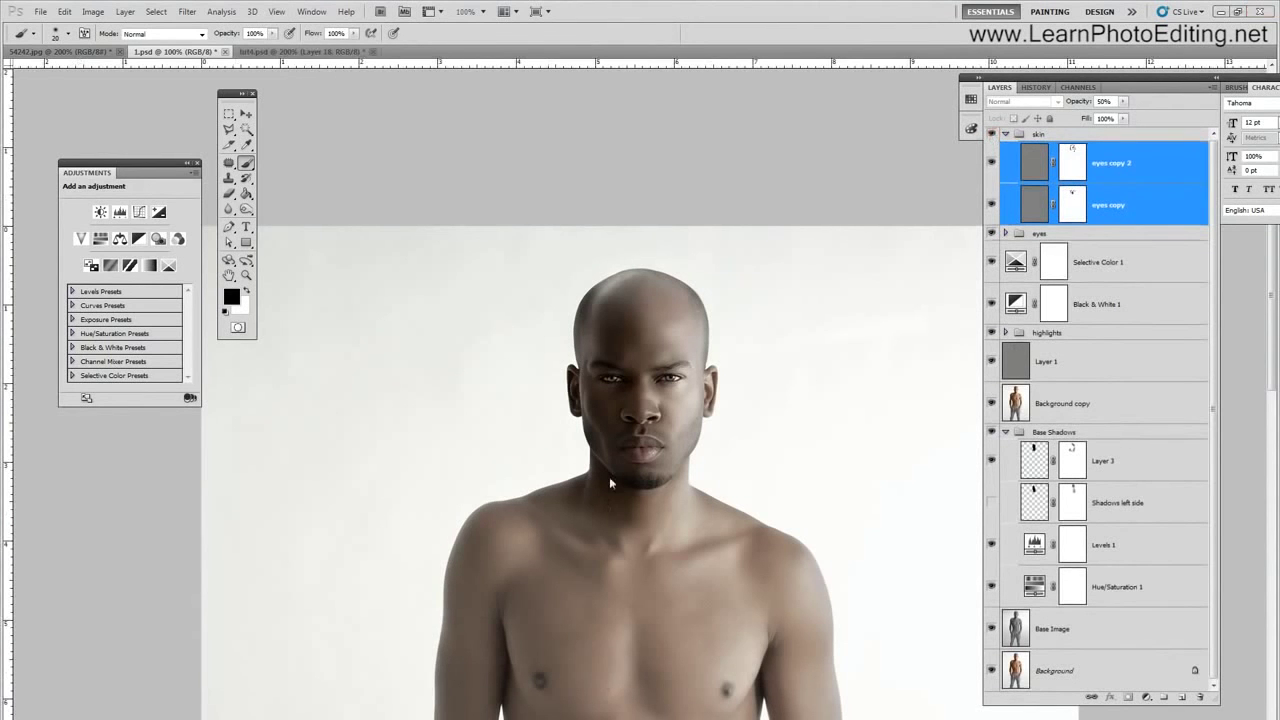
# - Examine the face at 200% with the skin group and the eyes group each hidden and shown again
pyautogui.click(276, 11)
pyautogui.click(298, 104)
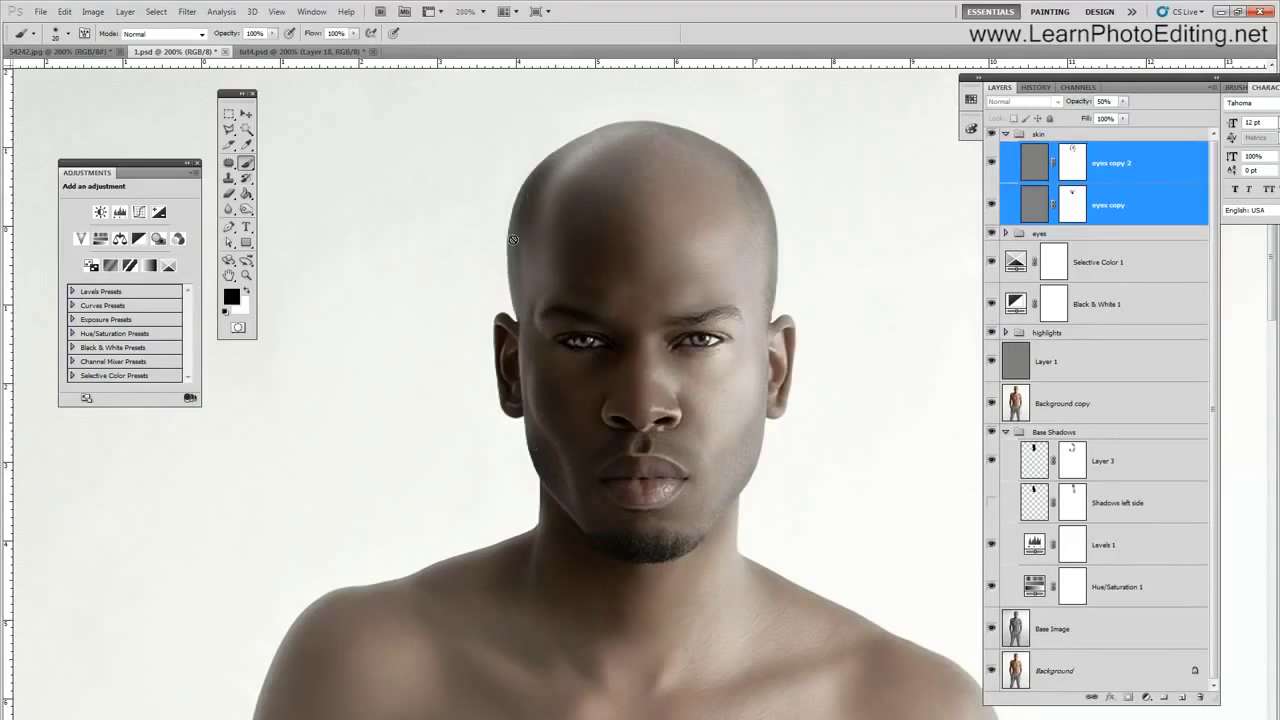
pyautogui.click(991, 135)
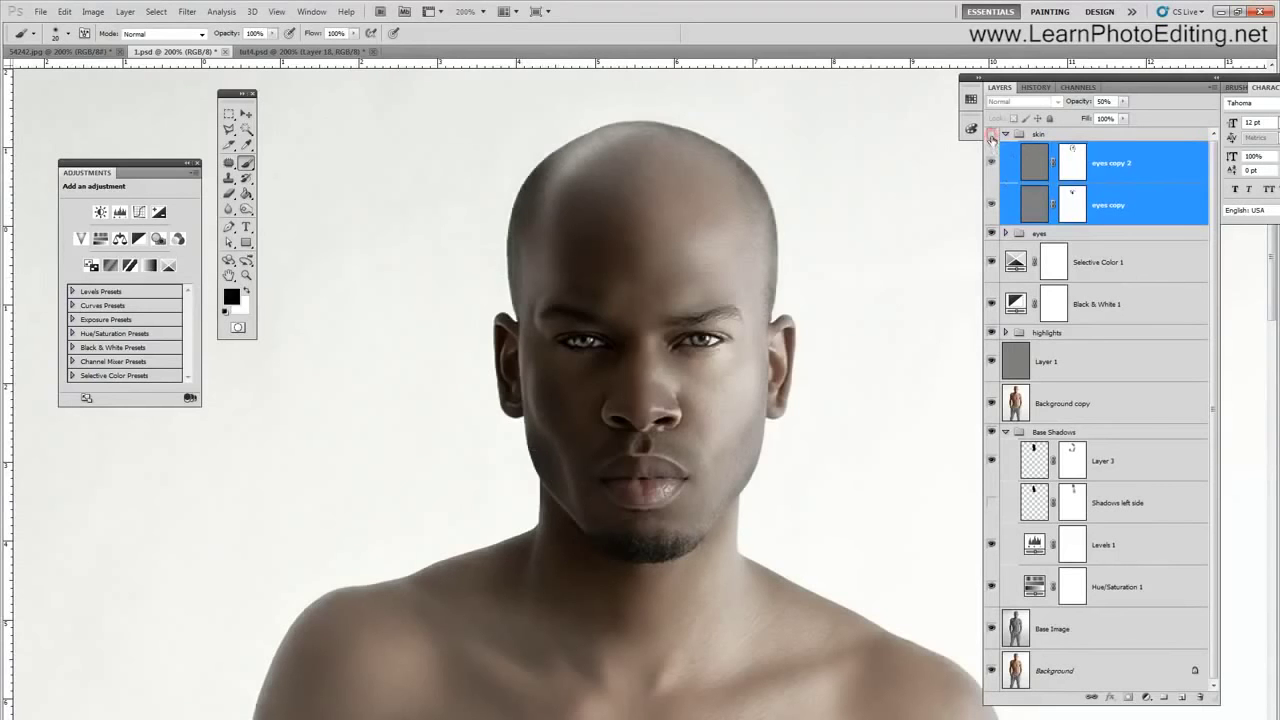
pyautogui.click(992, 234)
pyautogui.click(992, 234)
pyautogui.click(991, 135)
# - Collapse the skin and Base Shadows groups and create a new layer named Rim light above the skin group
pyautogui.click(1006, 135)
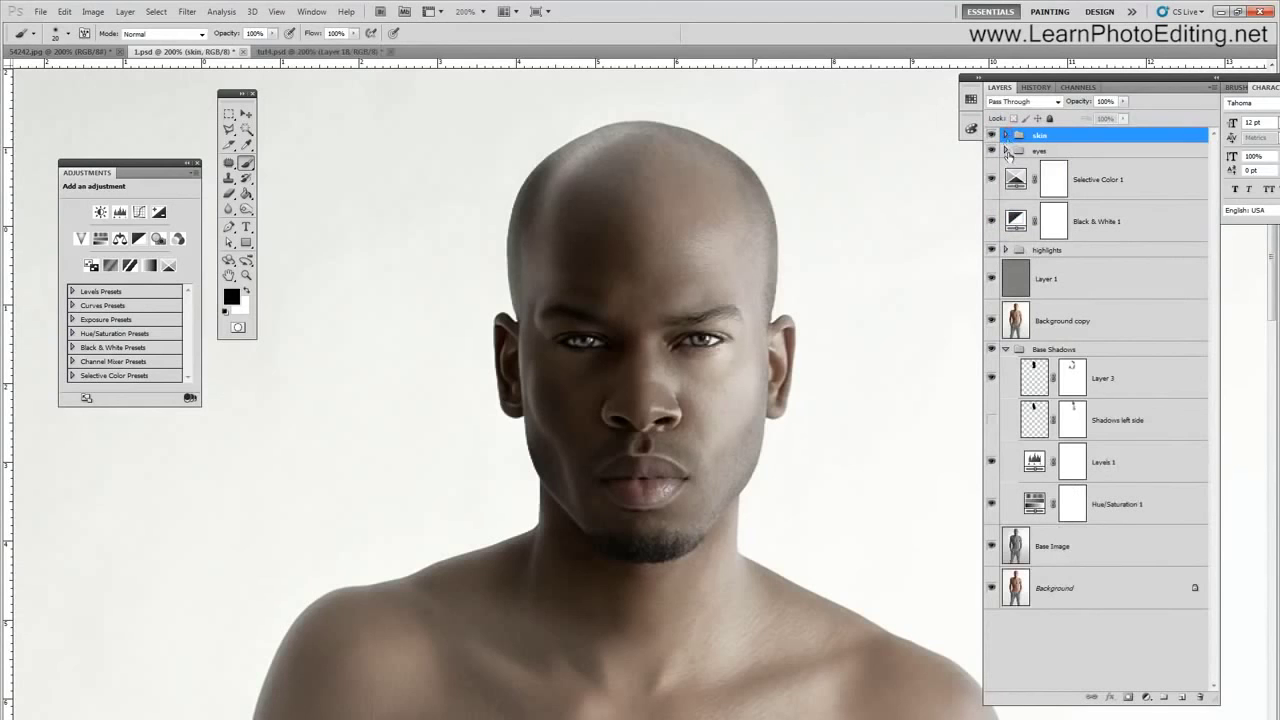
pyautogui.click(1007, 349)
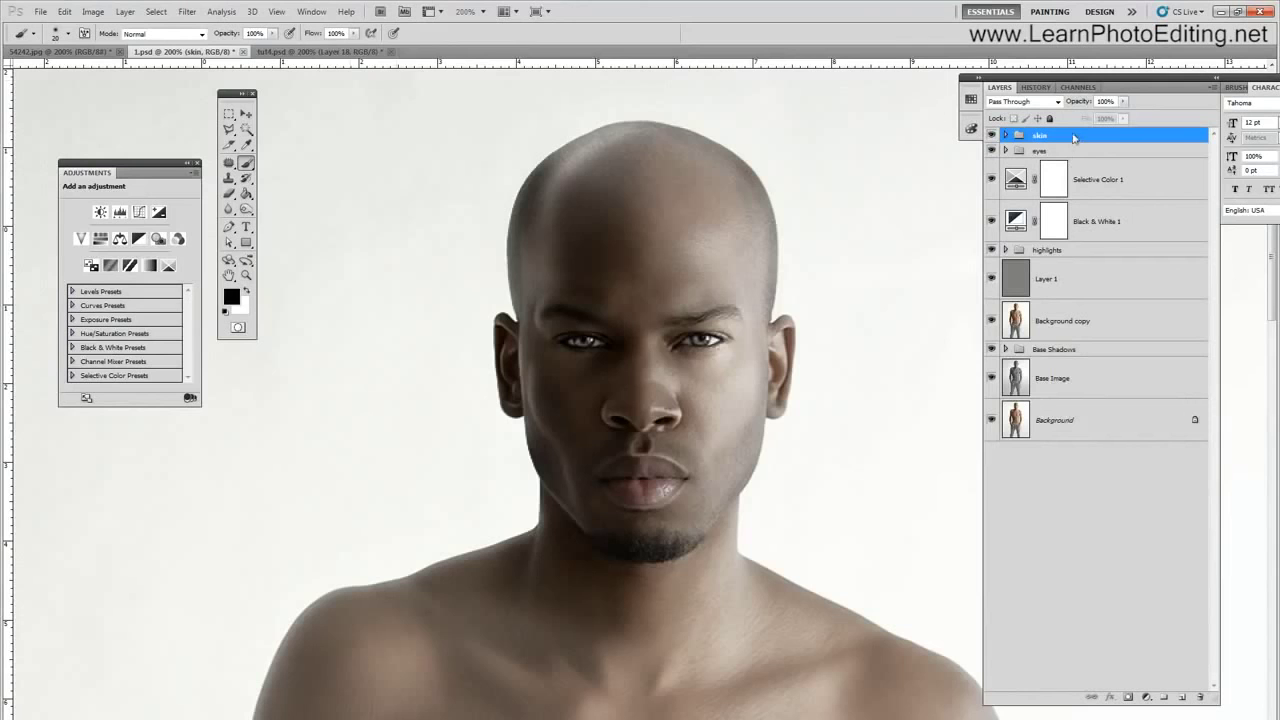
pyautogui.click(125, 11)
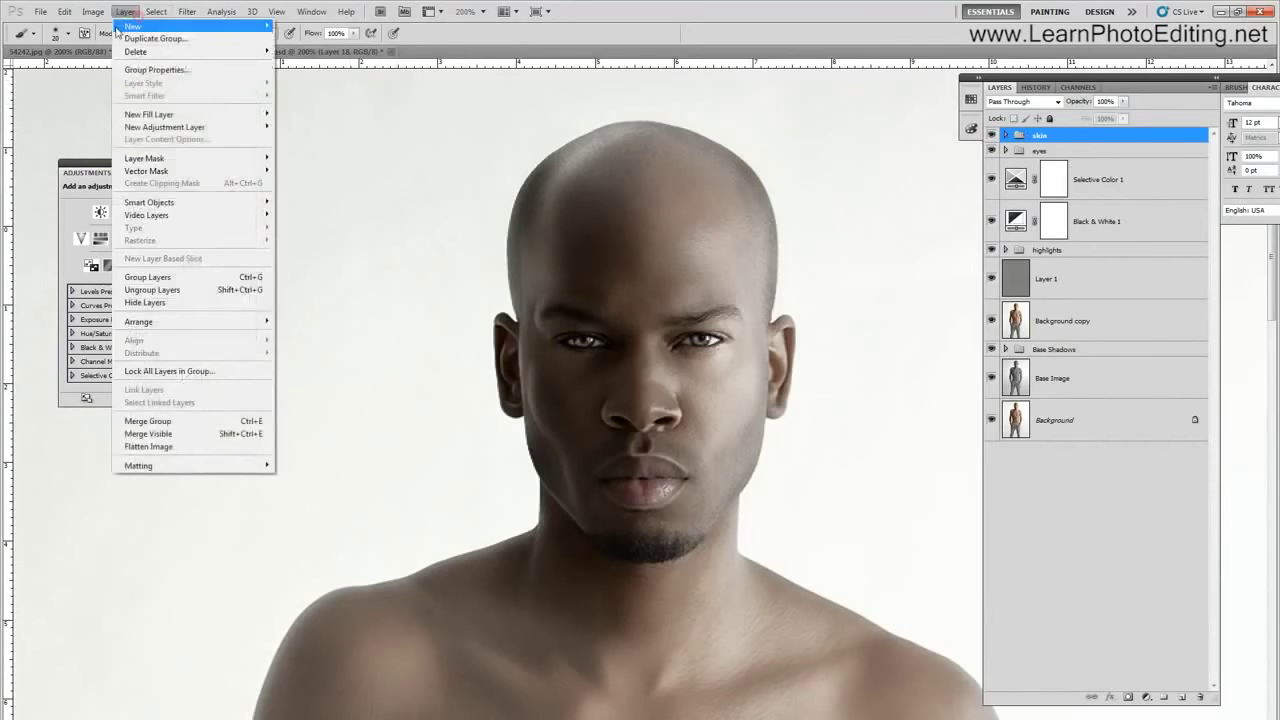
pyautogui.moveTo(116, 28)
pyautogui.click(296, 26)
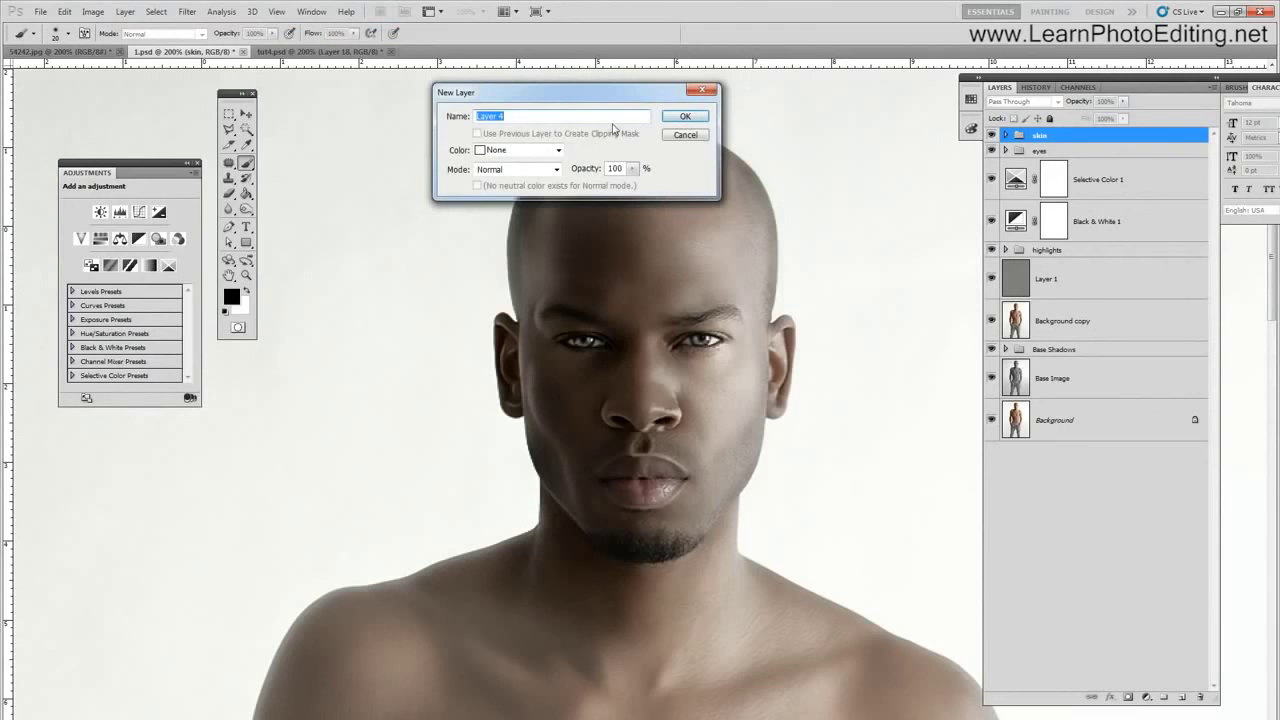
pyautogui.write('Rim light')
pyautogui.press('Return')
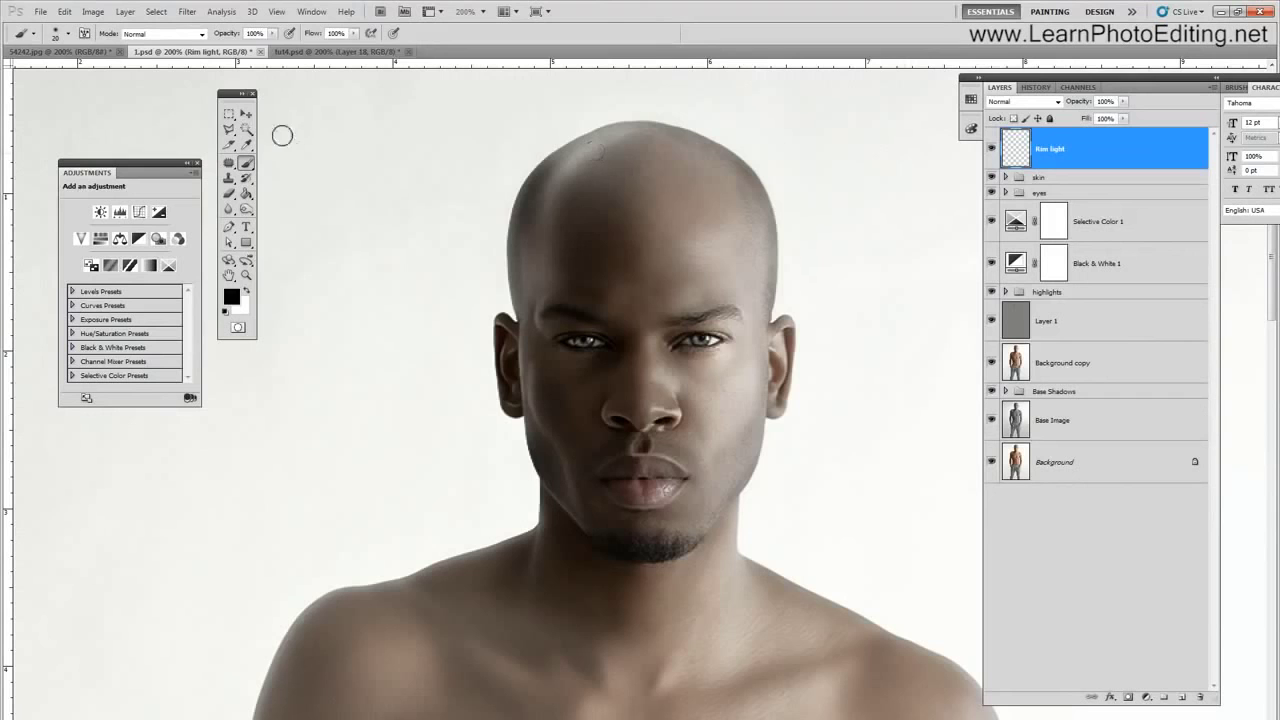
pyautogui.click(230, 128)
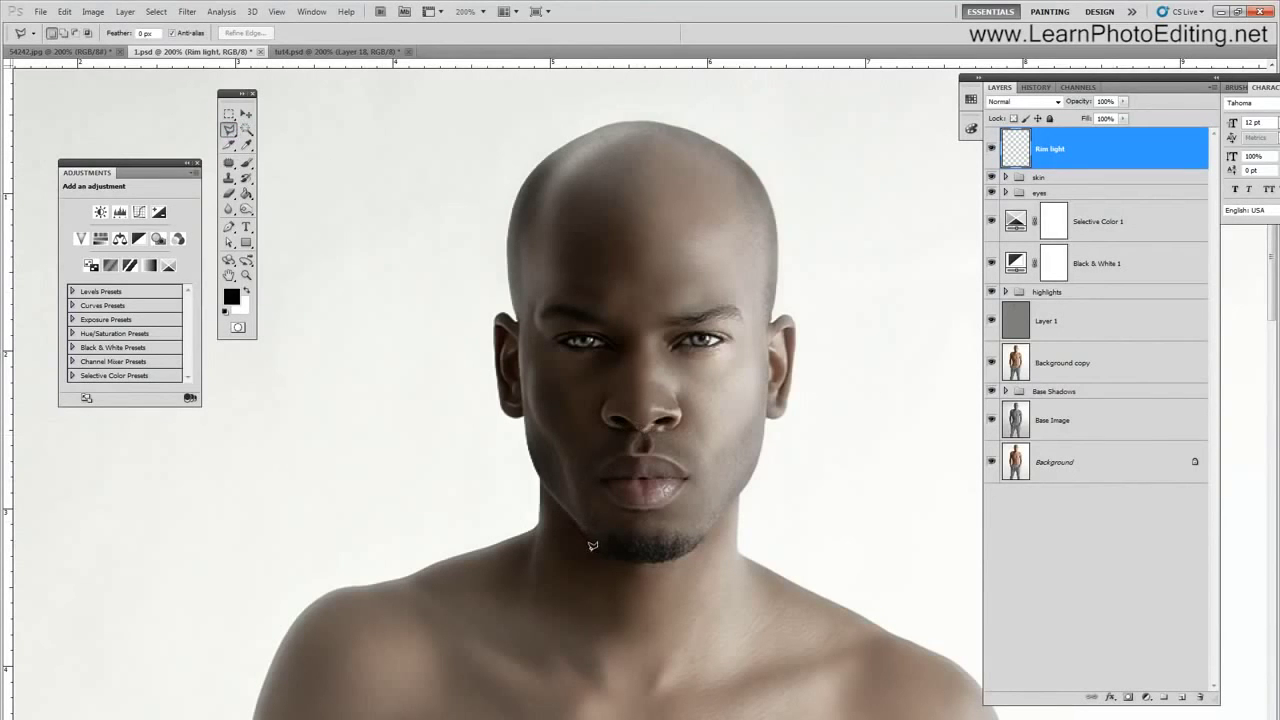
pyautogui.moveTo(592, 545)
pyautogui.mouseDown()
pyautogui.moveTo(548, 488)
pyautogui.moveTo(588, 546)
pyautogui.mouseUp()
pyautogui.click(252, 11)
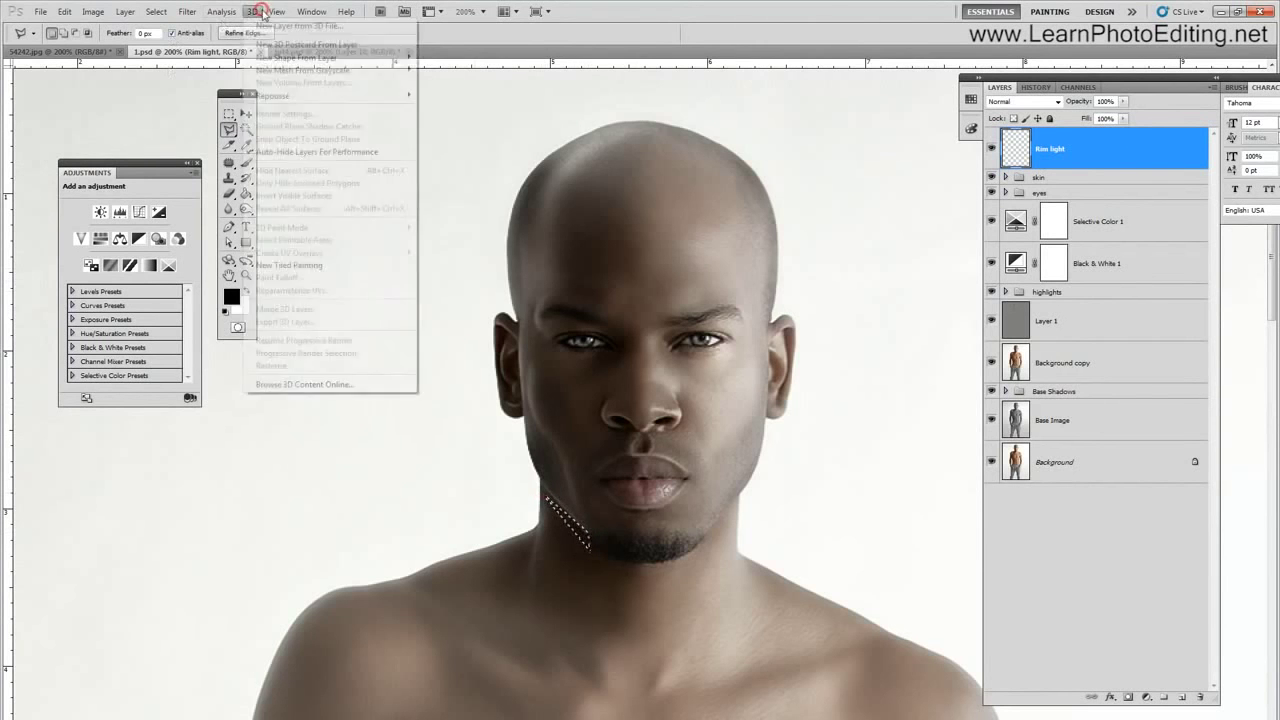
pyautogui.click(300, 107)
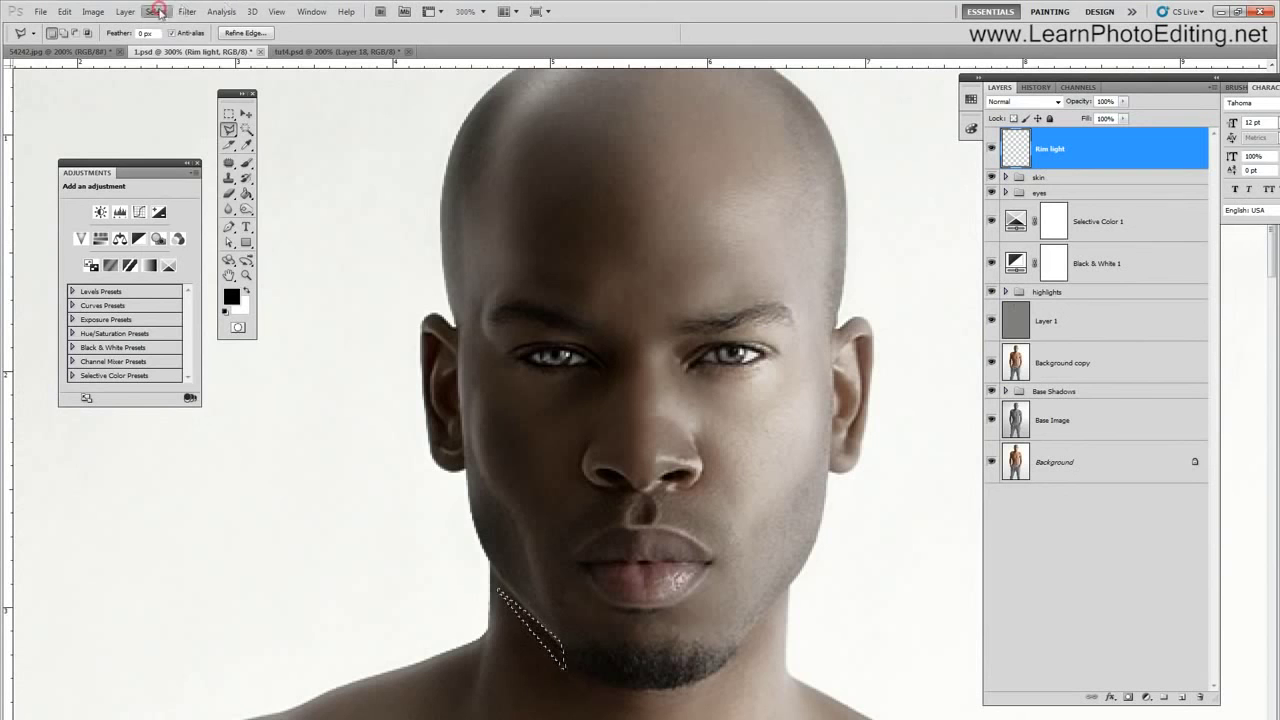
pyautogui.click(156, 11)
pyautogui.click(172, 37)
# - Draw a polygonal lasso selection just inside the left edge of the face, from the chin to the crown, closing it outside the head
pyautogui.click(568, 665)
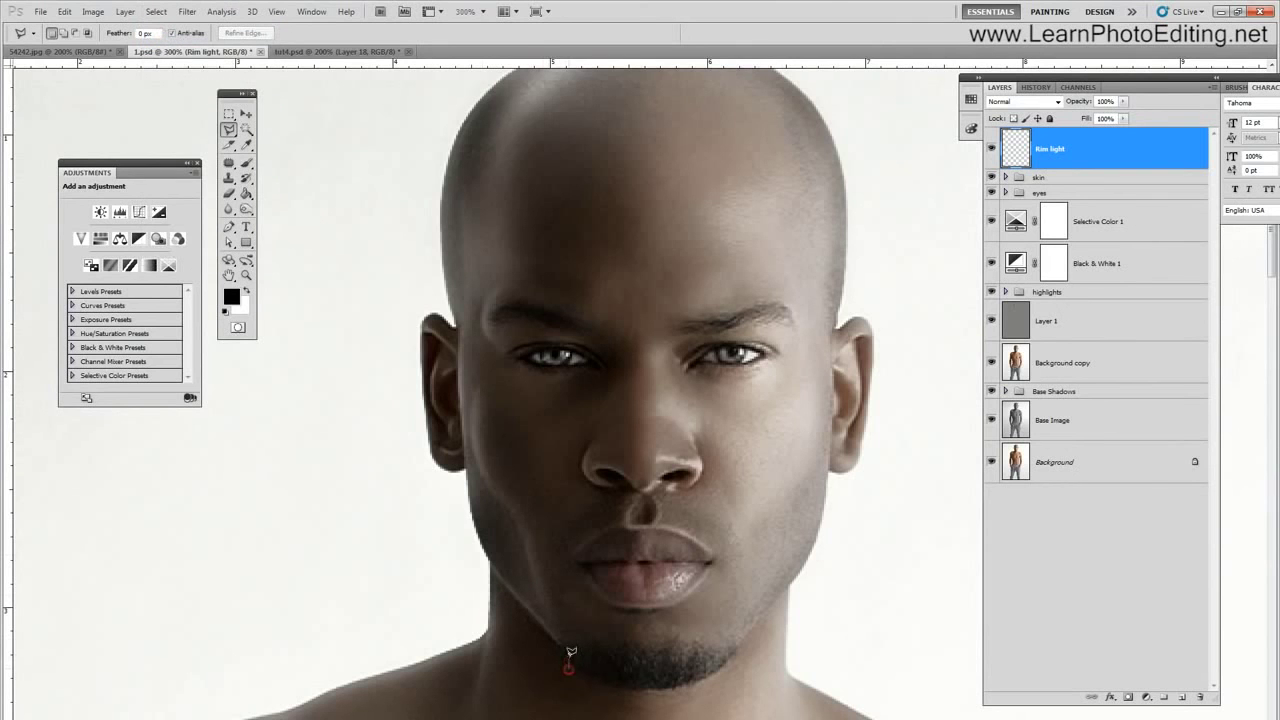
pyautogui.moveTo(562, 634); pyautogui.dragTo(532, 601)
pyautogui.click(485, 535)
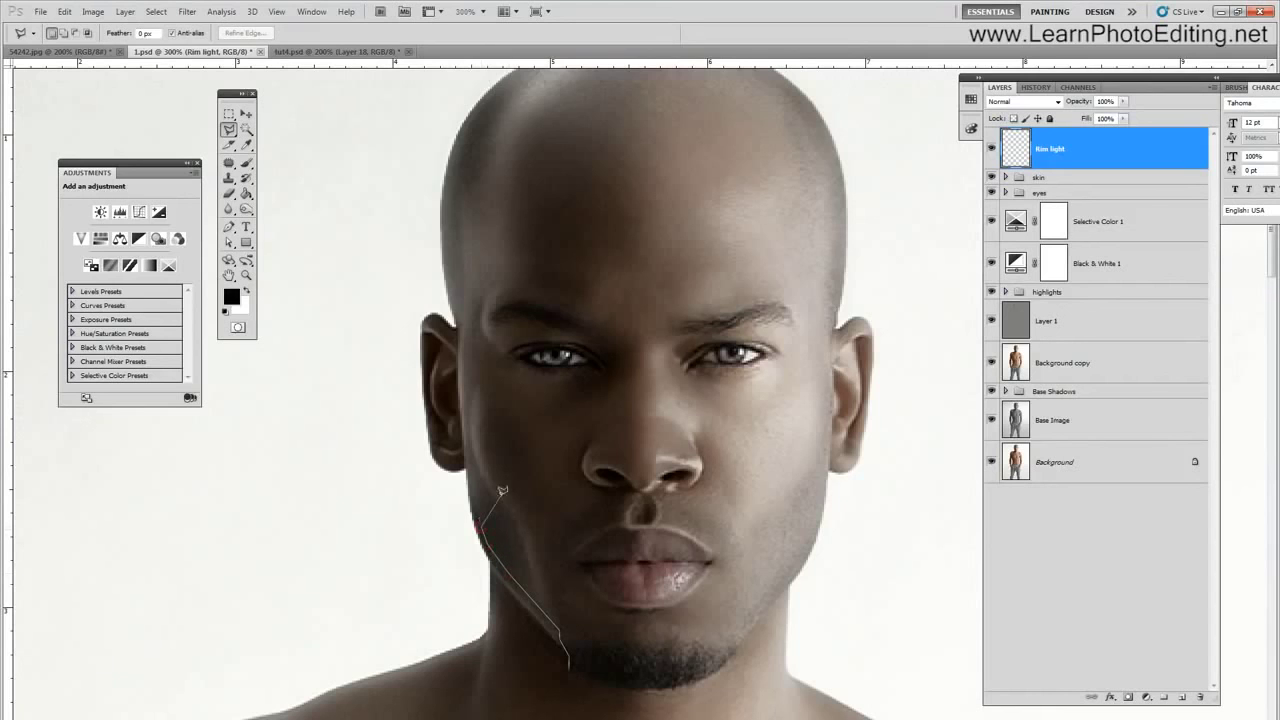
pyautogui.click(469, 435)
pyautogui.click(448, 210)
pyautogui.click(465, 272)
pyautogui.scroll(2, 461, 262)
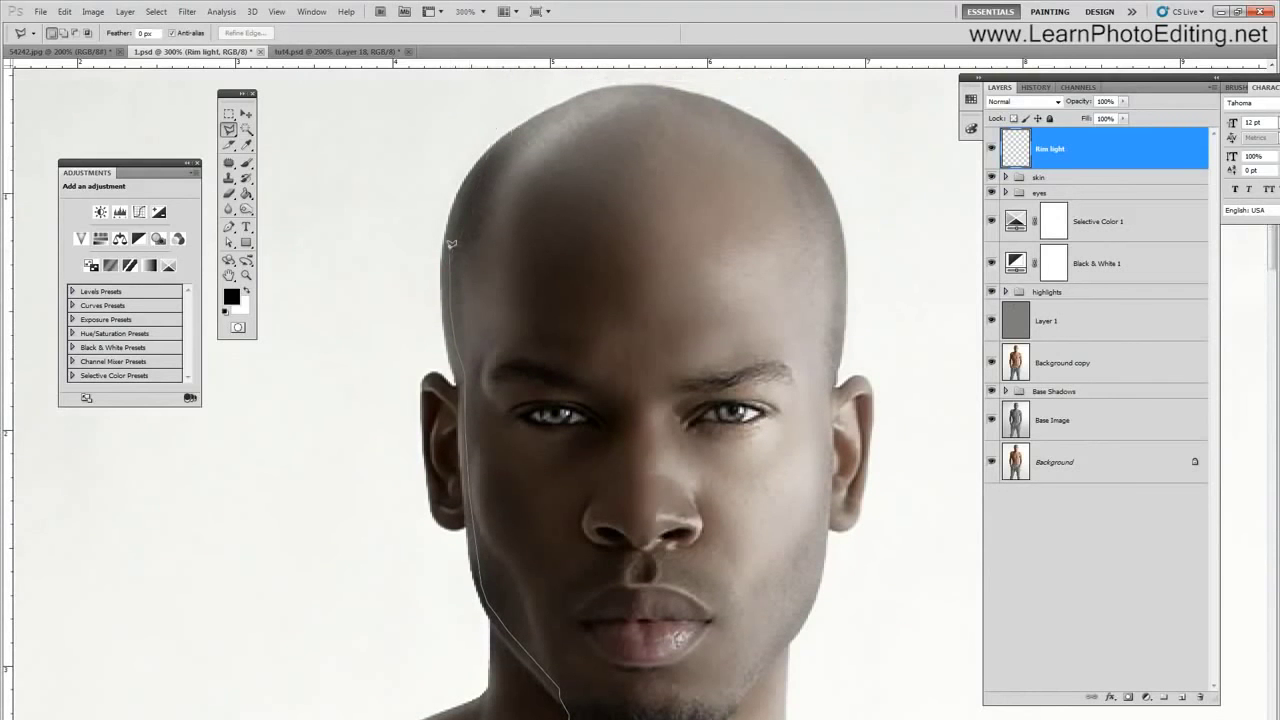
pyautogui.click(458, 207)
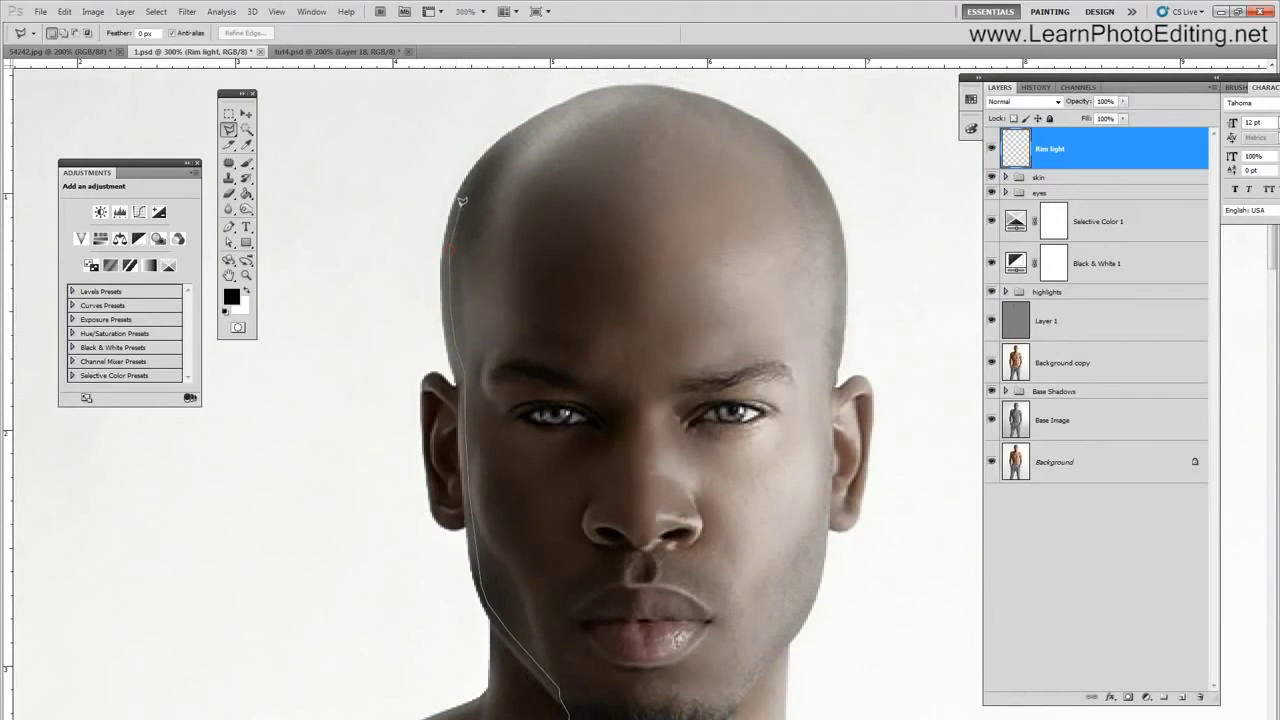
pyautogui.click(503, 147)
pyautogui.click(581, 84)
pyautogui.click(408, 167)
pyautogui.click(397, 253)
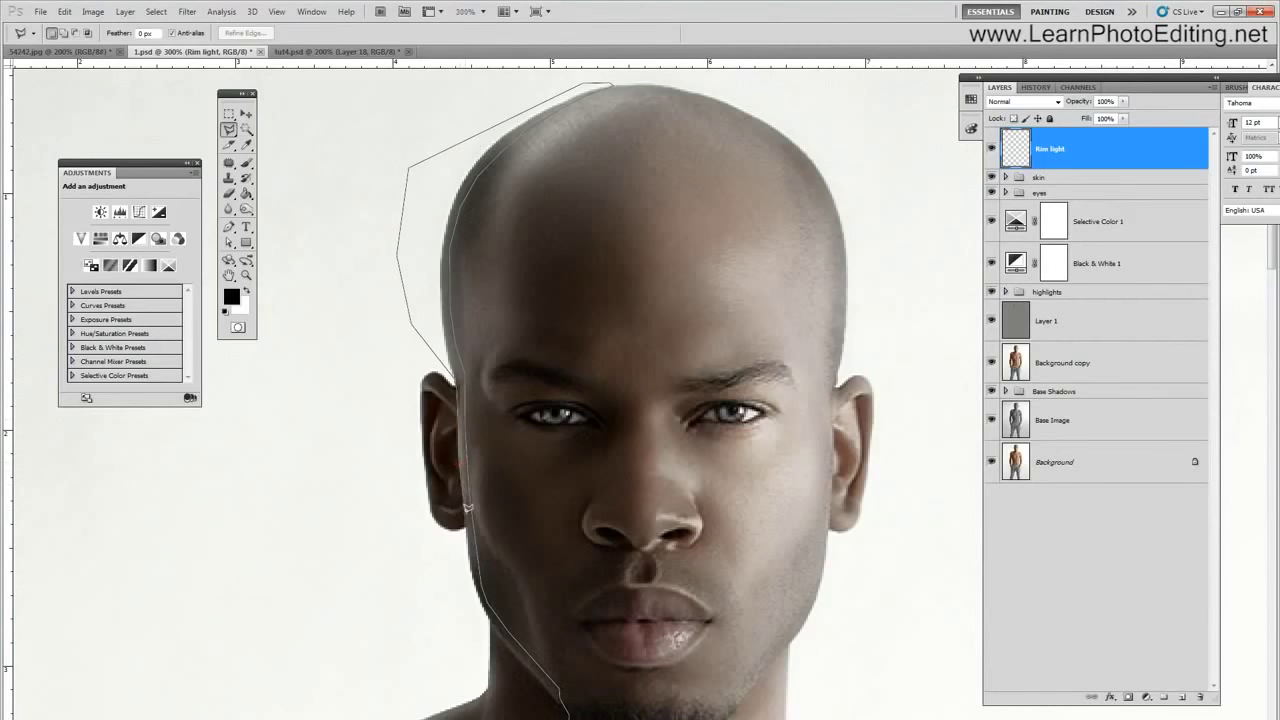
pyautogui.click(465, 516)
pyautogui.click(465, 638)
pyautogui.doubleClick(566, 706)
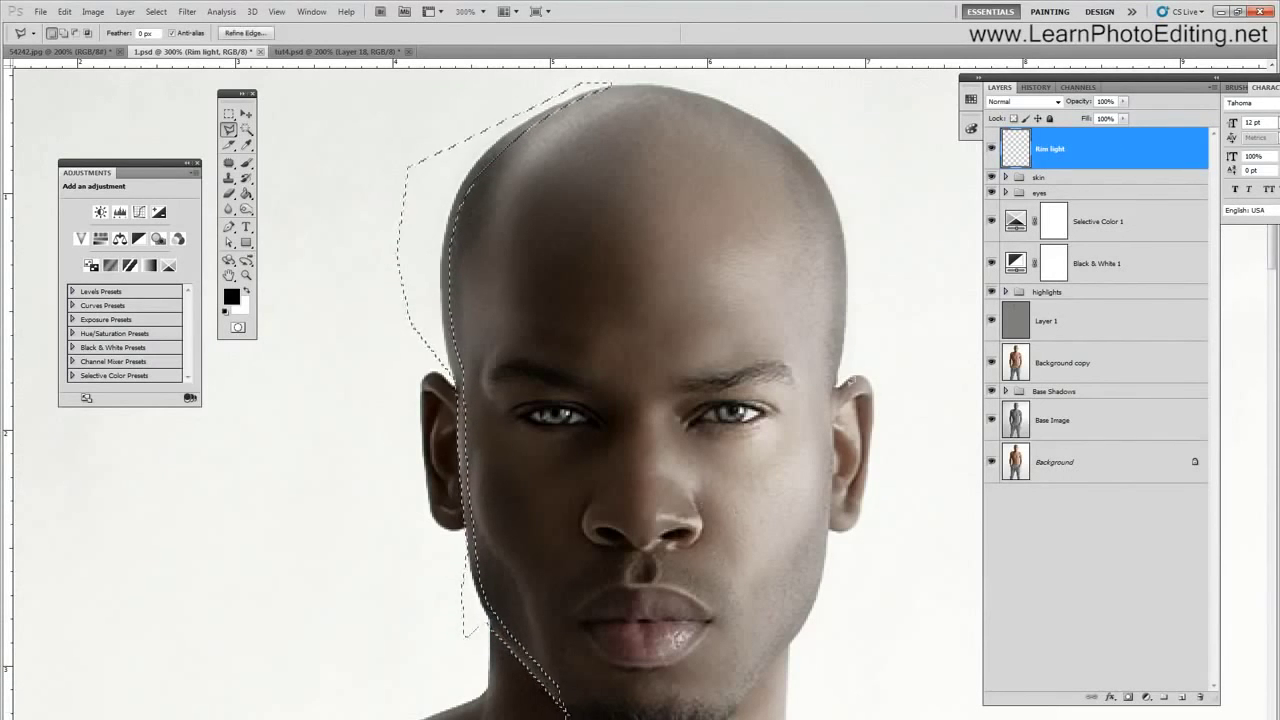
# - Fill the edge selection with white on the Rim light layer and deselect it
pyautogui.click(245, 193)
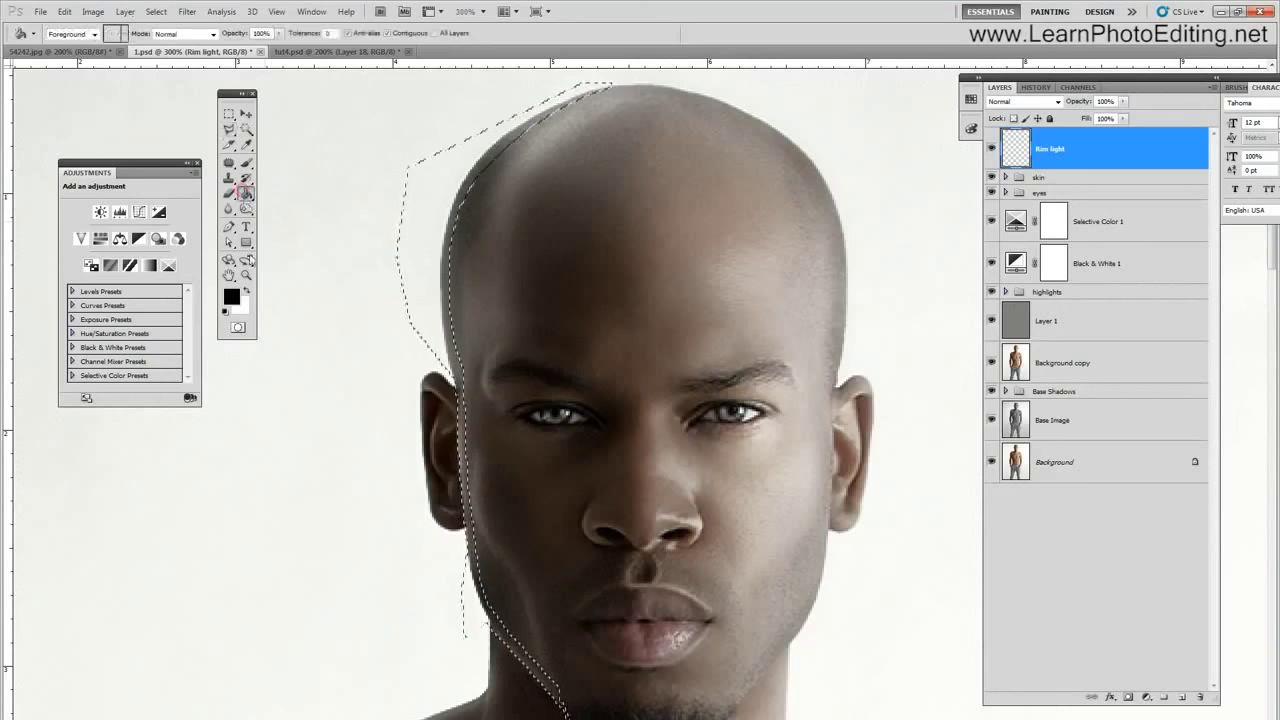
pyautogui.click(246, 289)
pyautogui.click(431, 175)
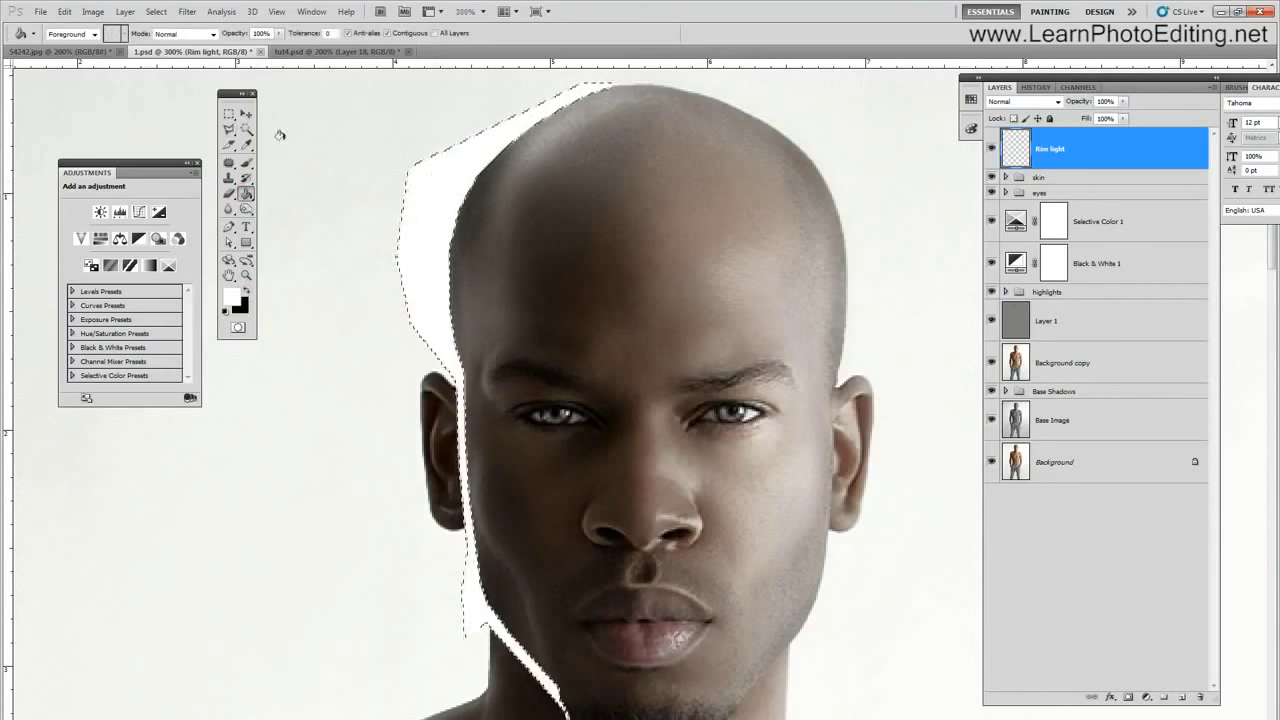
pyautogui.click(156, 11)
pyautogui.click(160, 40)
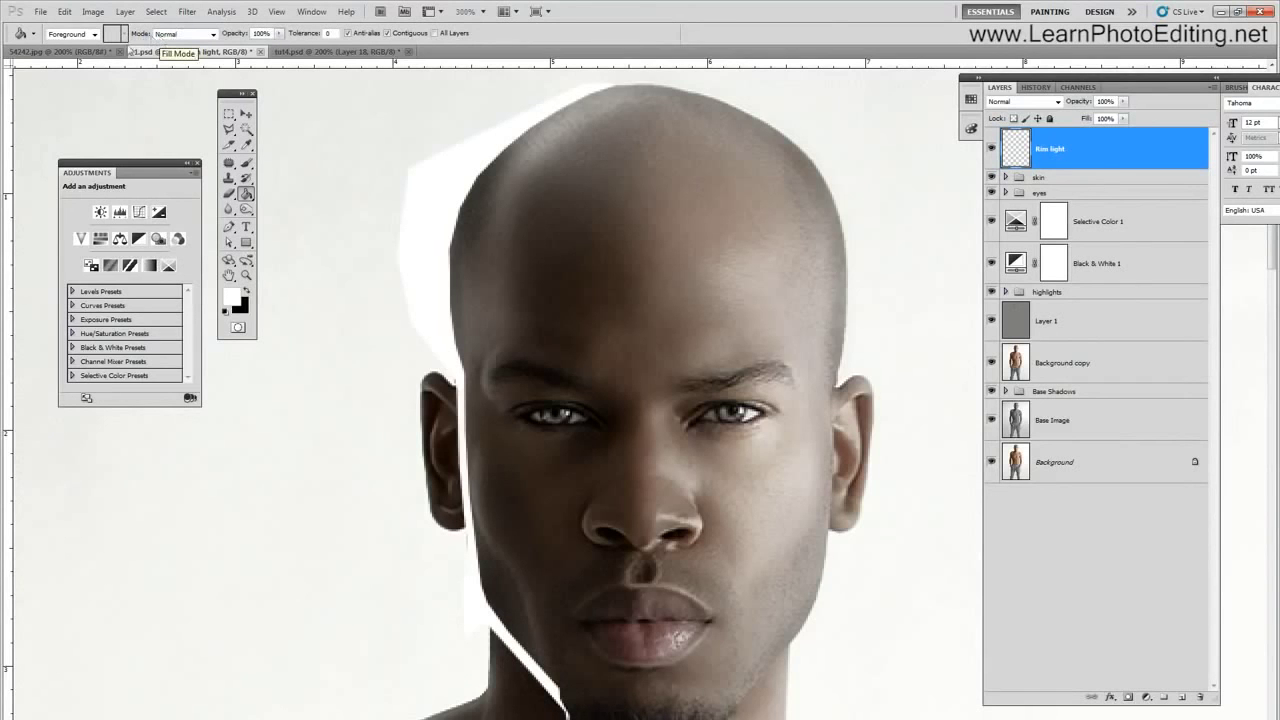
# - Magic-wand the white backdrop on the Background layer, delete that area from the Rim light layer, and deselect
pyautogui.click(246, 130)
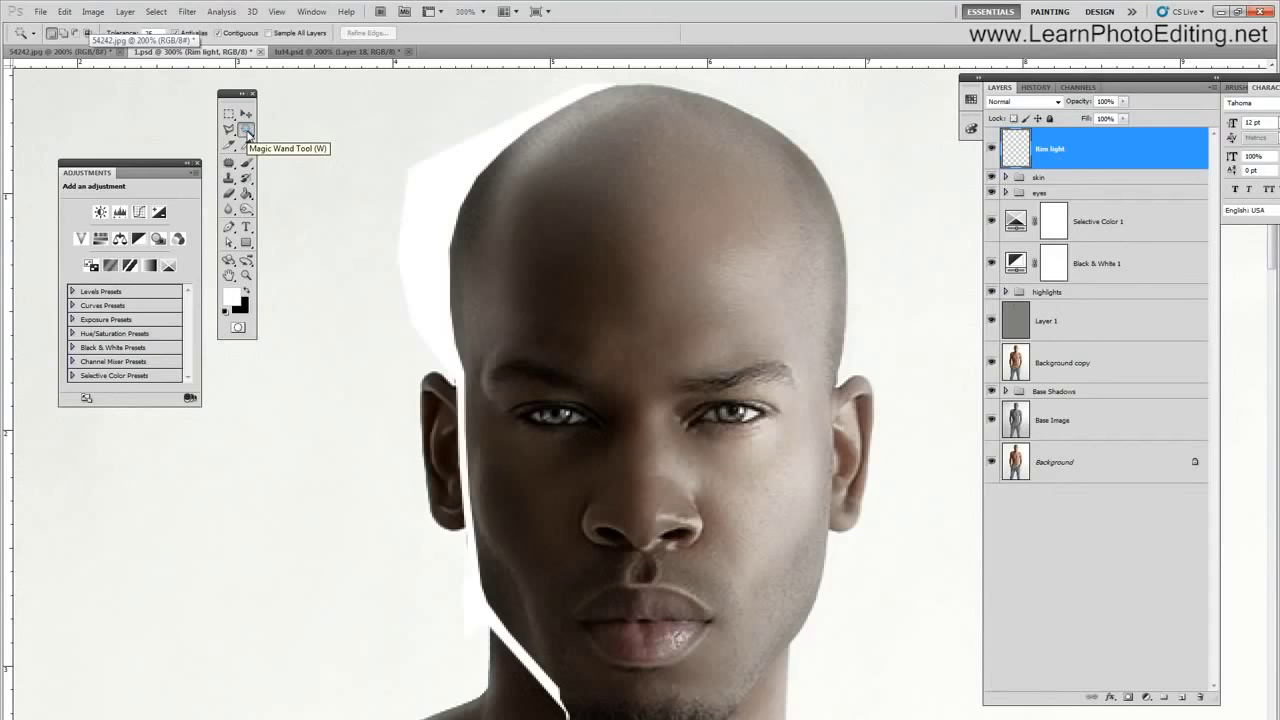
pyautogui.click(1022, 466)
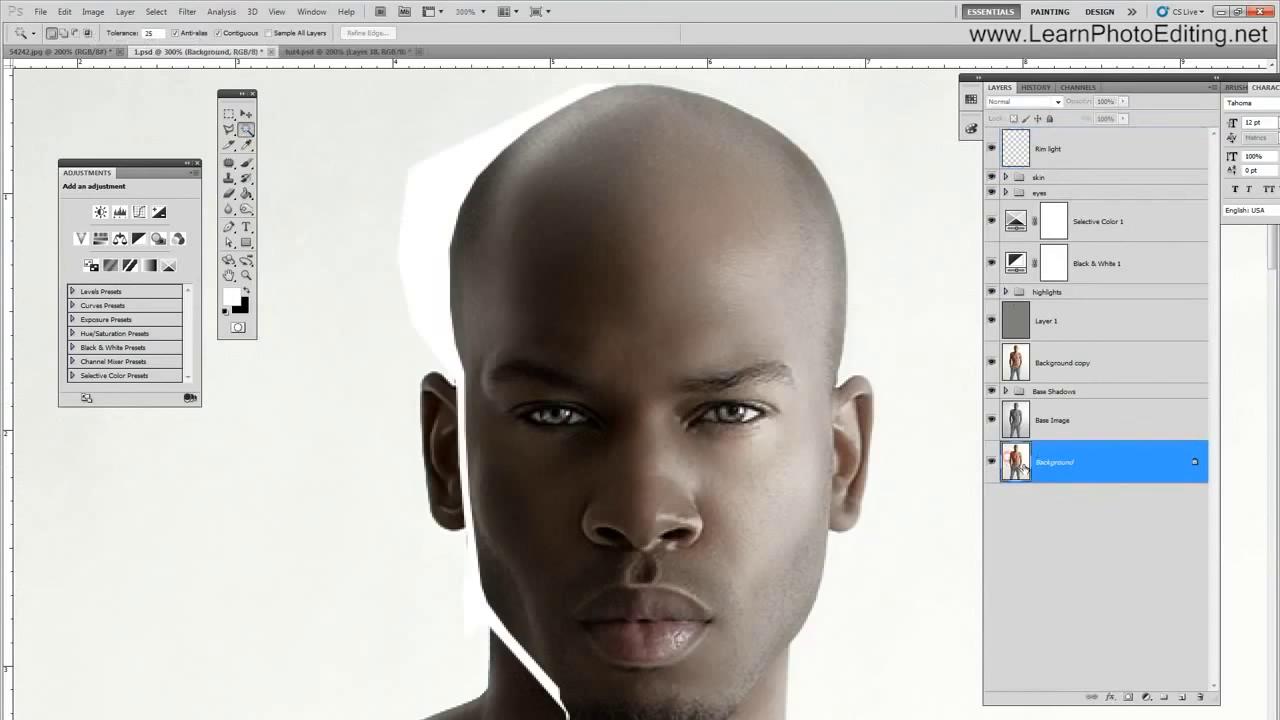
pyautogui.click(380, 119)
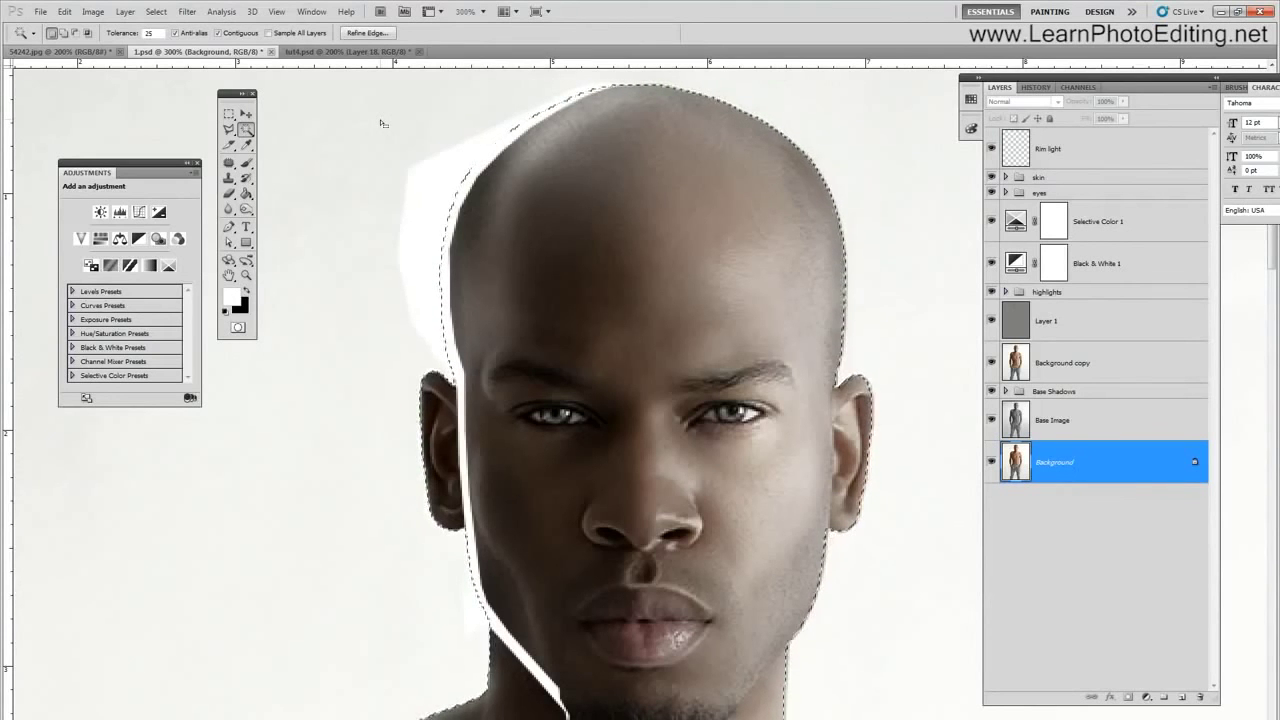
pyautogui.hotkey('shift', 'F5')
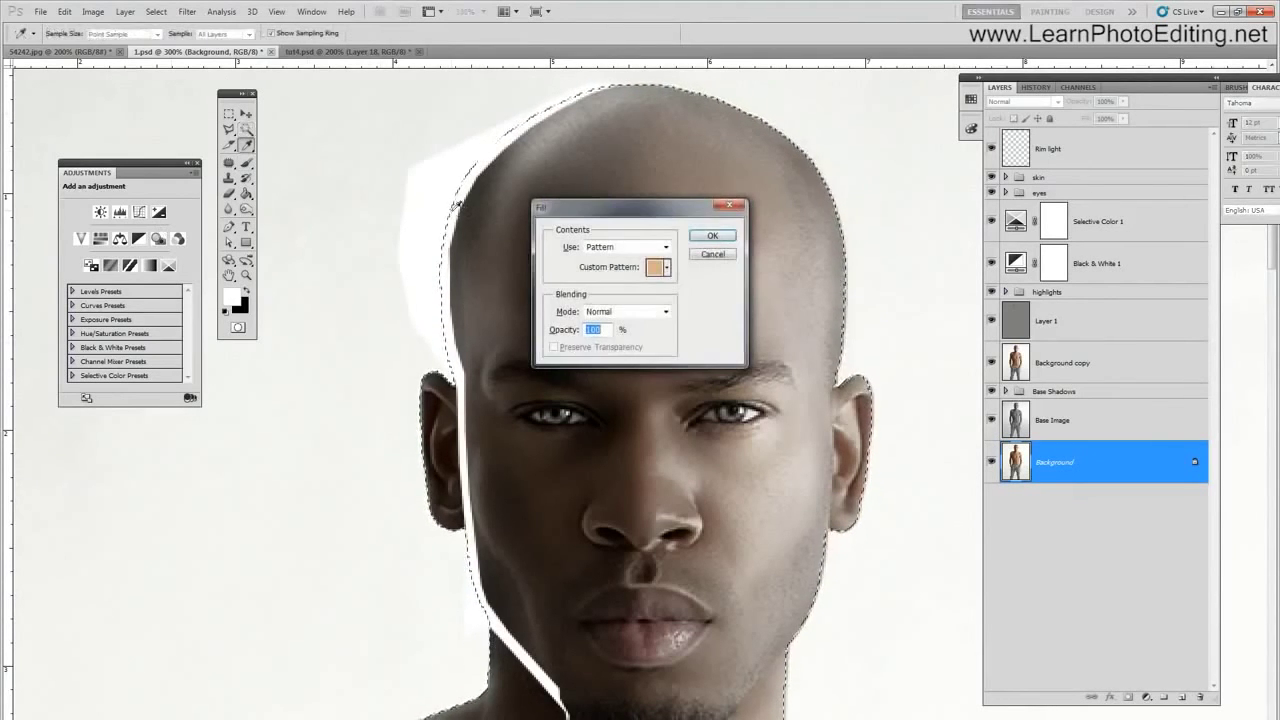
pyautogui.click(712, 255)
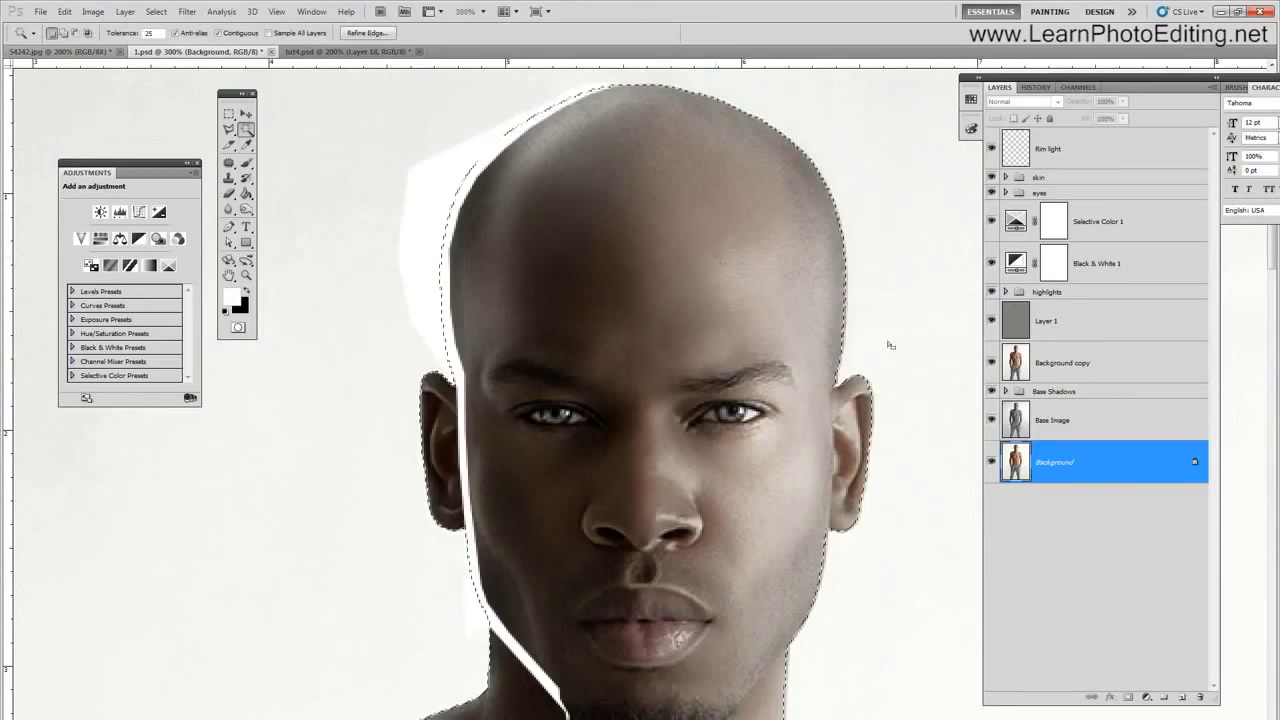
pyautogui.click(1055, 150)
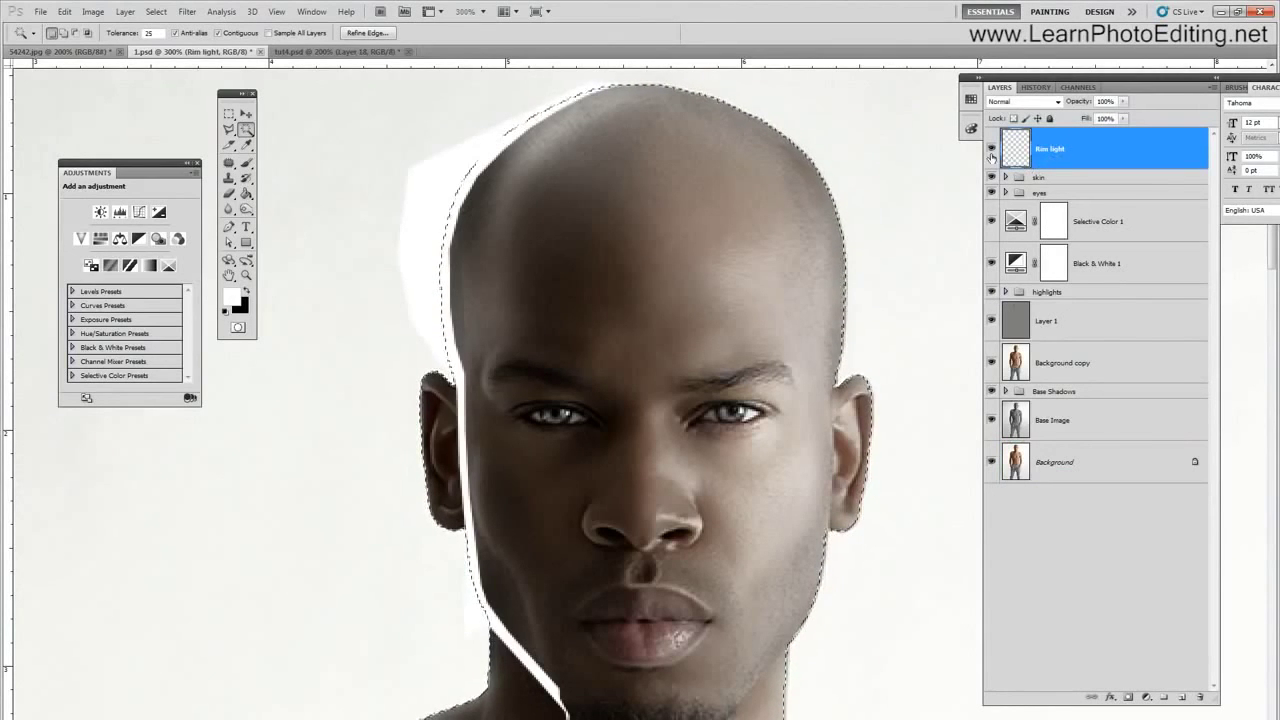
pyautogui.click(156, 11)
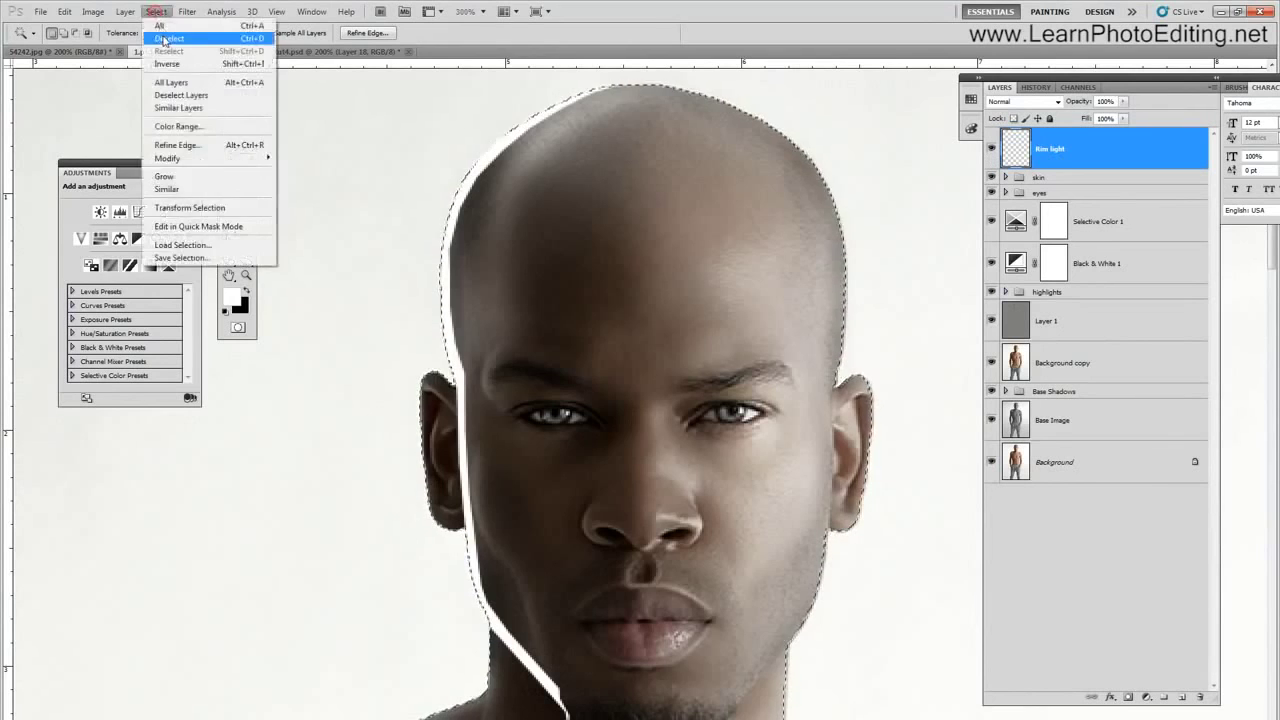
pyautogui.click(166, 38)
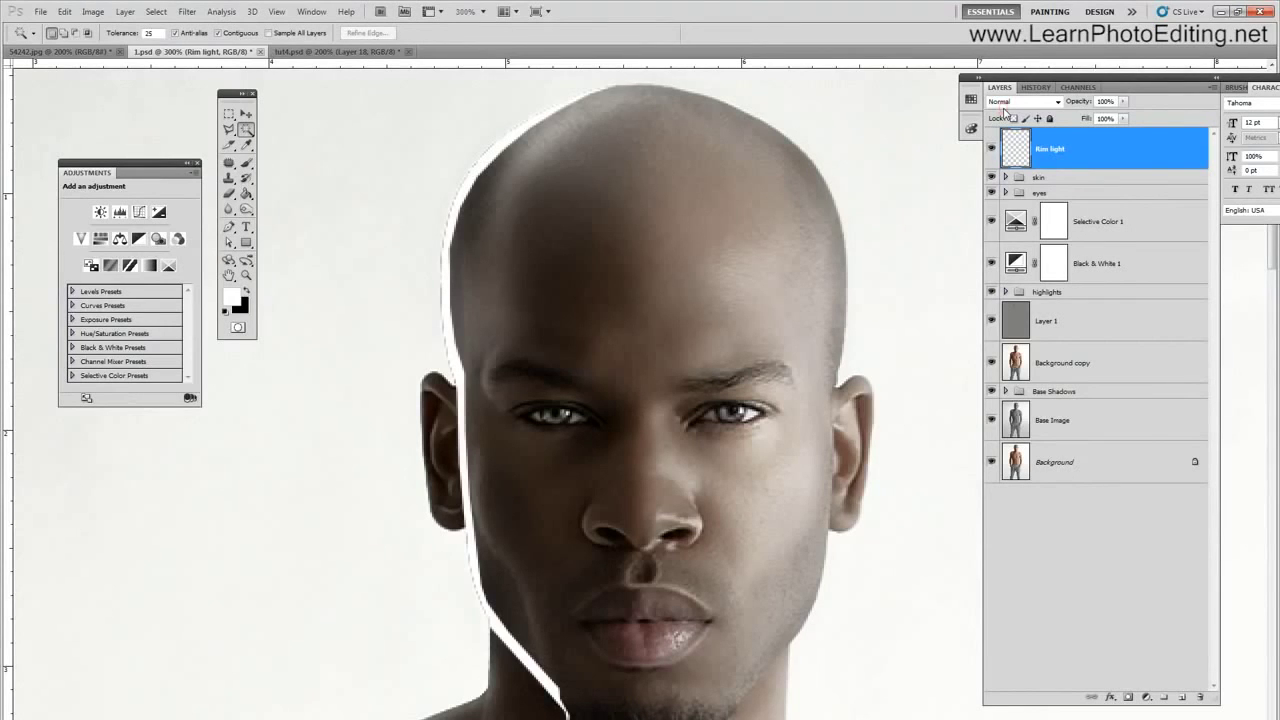
# - Set the Rim light layer's blend mode to Soft Light and give it a layer mask
pyautogui.click(1020, 102)
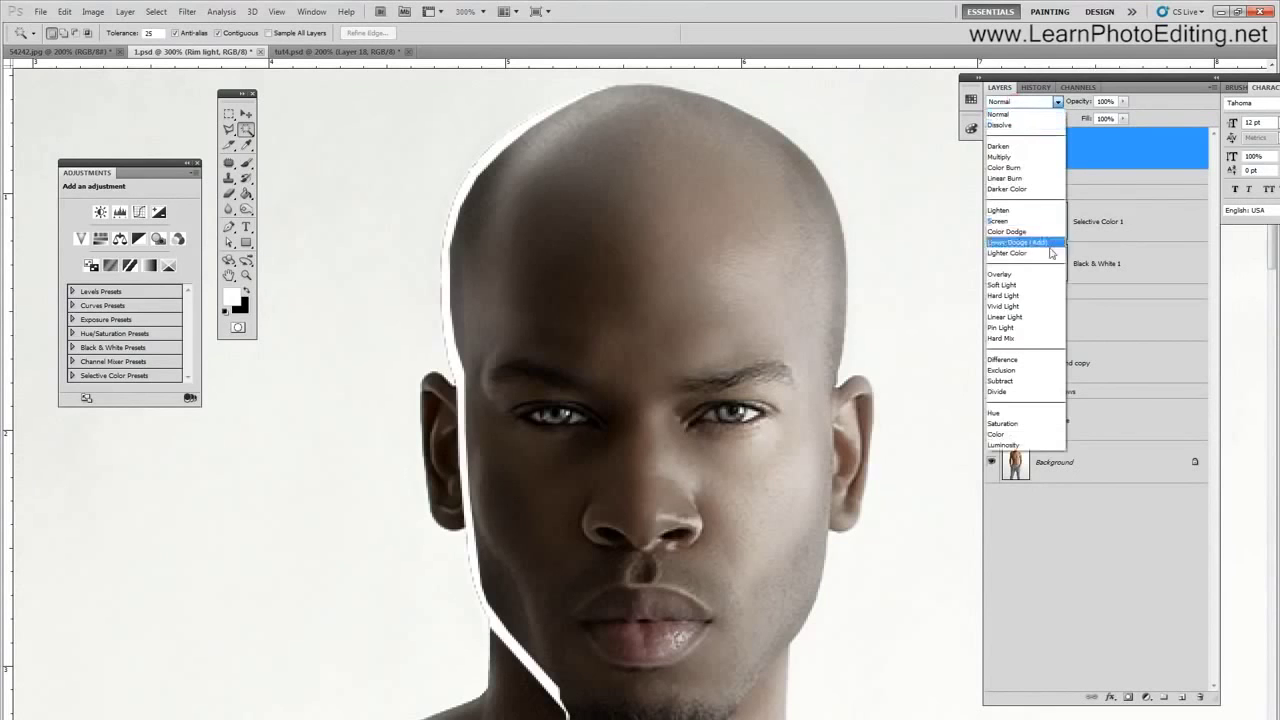
pyautogui.click(1025, 286)
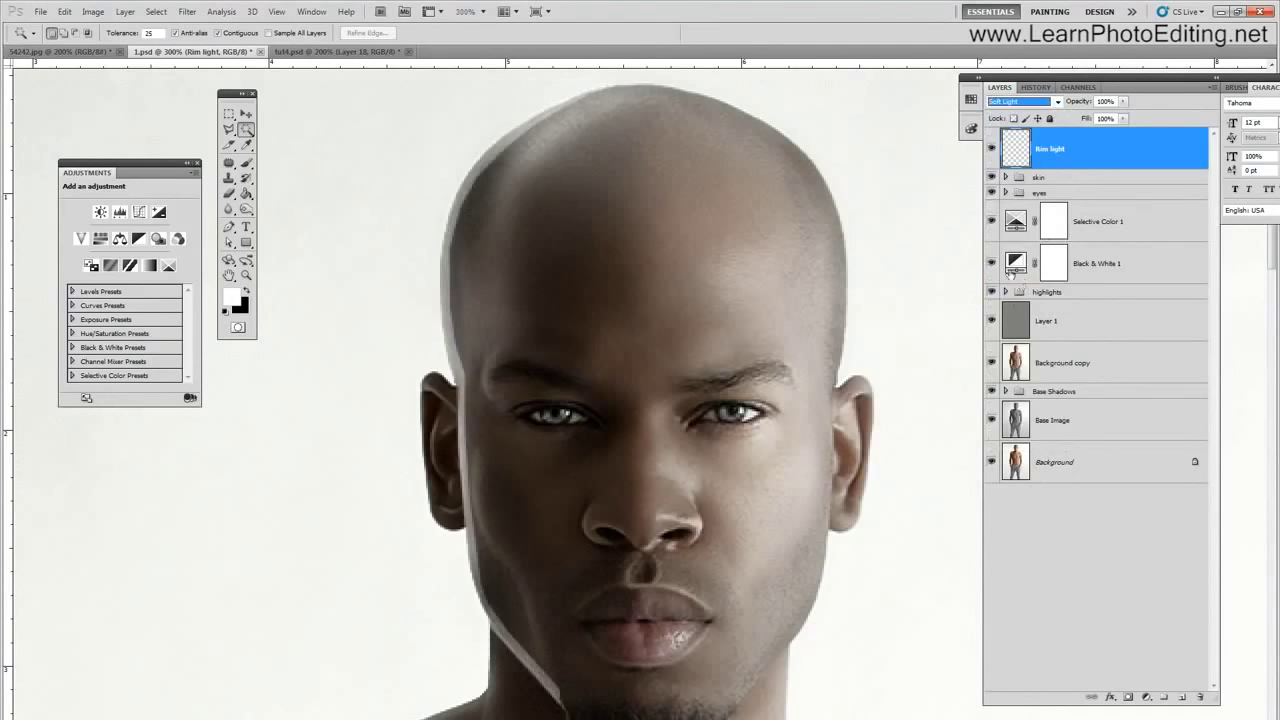
pyautogui.click(1128, 698)
# - Paint black on the Rim light mask with a 15 px, 0% hardness brush to soften the inner edge from the upper head to the temple
pyautogui.click(246, 166)
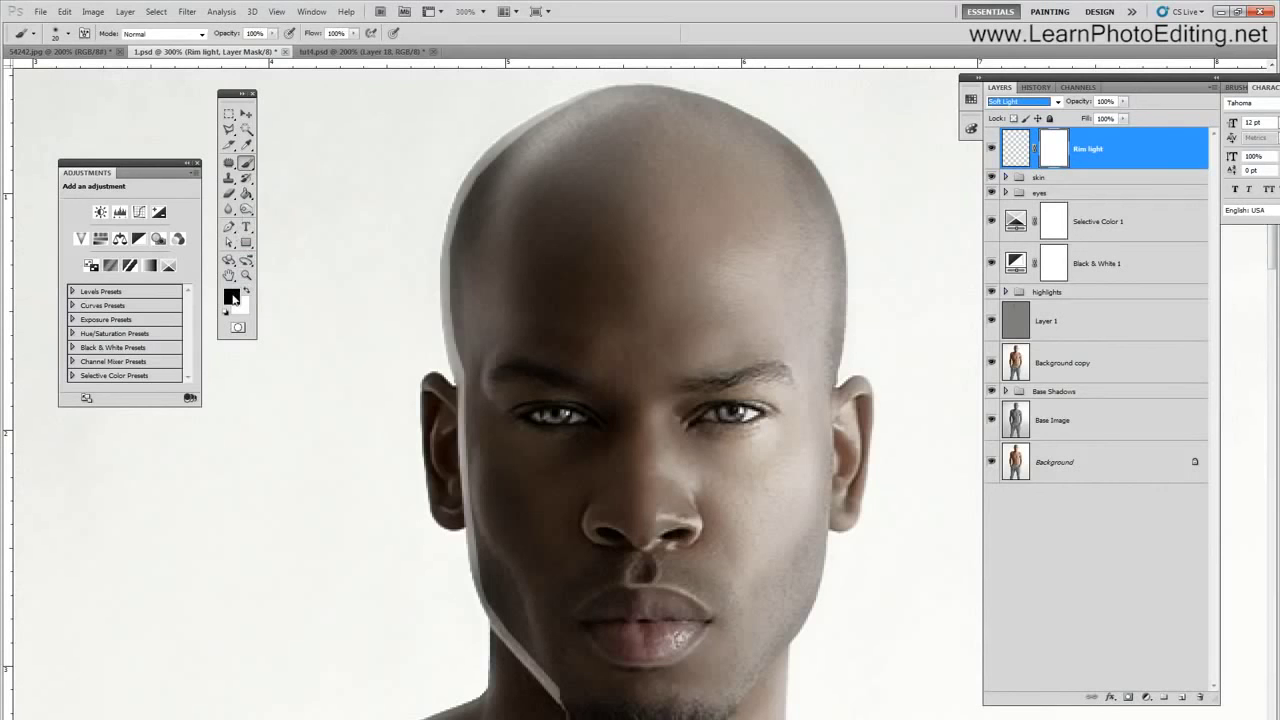
pyautogui.click(68, 33)
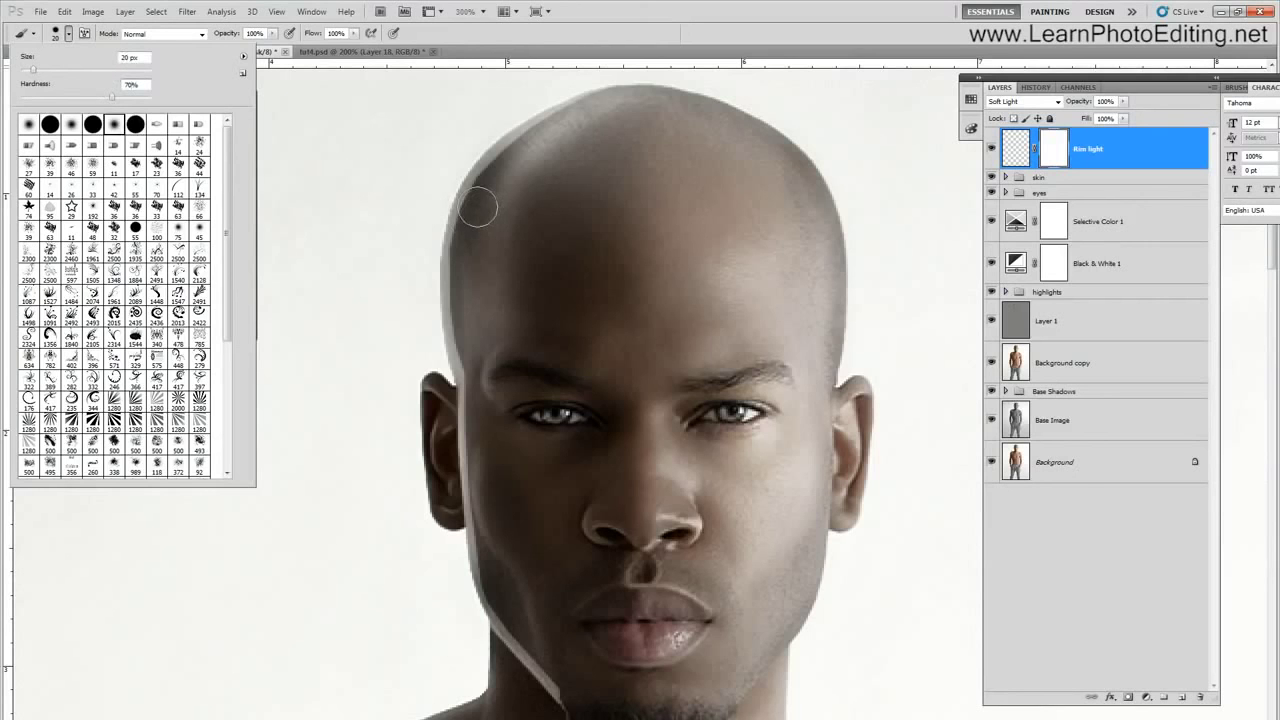
pyautogui.write('5')
pyautogui.click(276, 11)
pyautogui.click(276, 11)
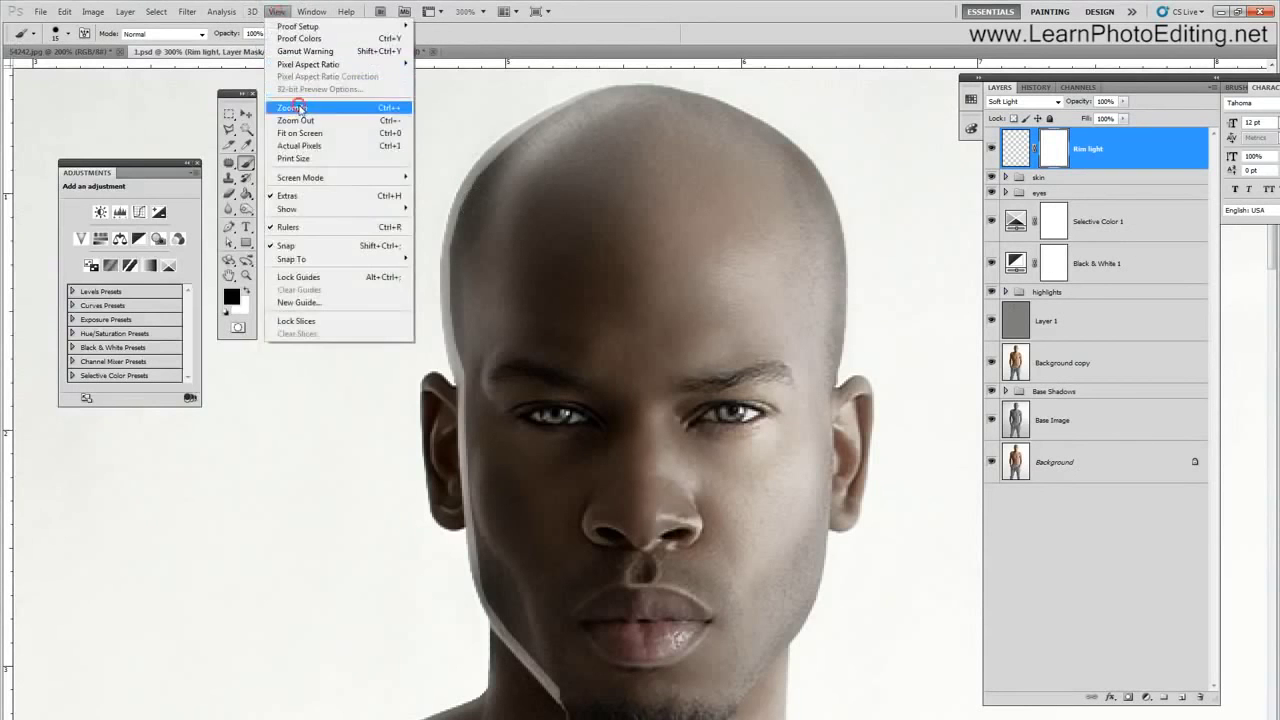
pyautogui.click(297, 107)
pyautogui.scroll(3, 480, 229)
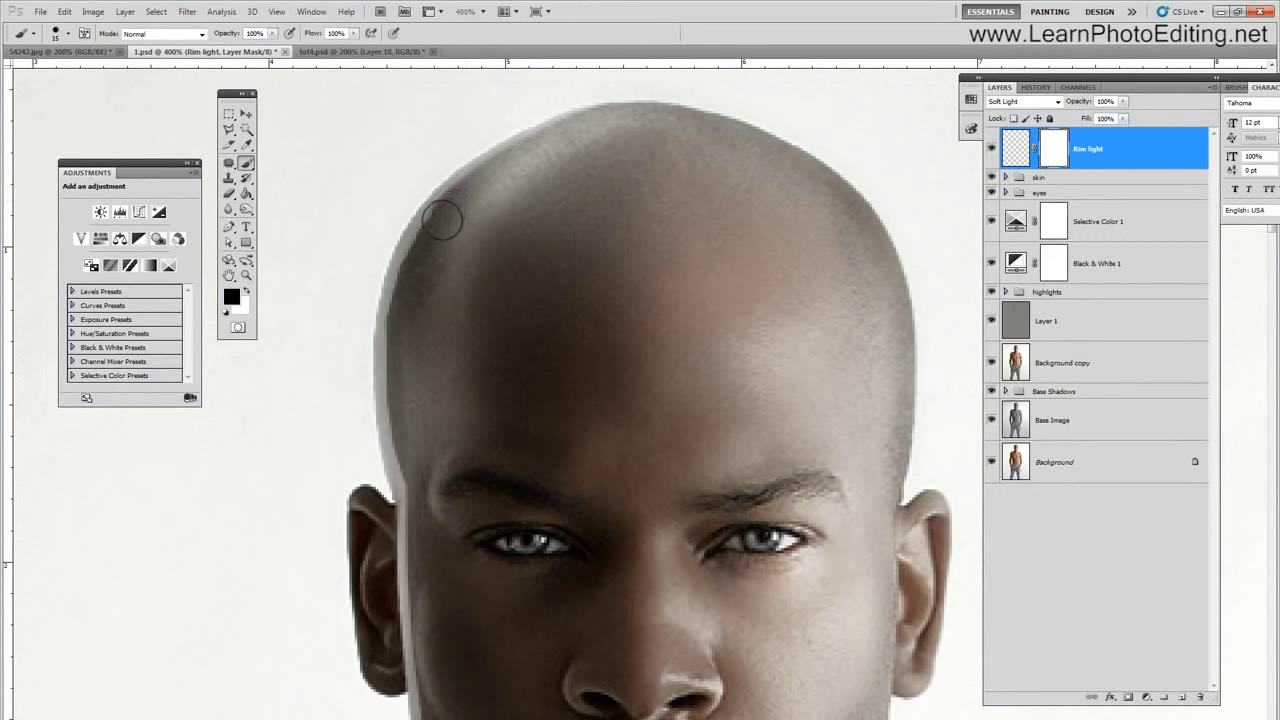
pyautogui.moveTo(431, 233)
pyautogui.mouseDown()
pyautogui.moveTo(406, 294)
pyautogui.moveTo(468, 331)
pyautogui.moveTo(410, 291)
pyautogui.moveTo(408, 252)
pyautogui.moveTo(401, 352)
pyautogui.moveTo(423, 534)
pyautogui.mouseUp()
pyautogui.click(407, 295)
pyautogui.click(471, 329)
pyautogui.scroll(-1, 469, 329)
pyautogui.click(408, 251)
pyautogui.scroll(-2, 463, 460)
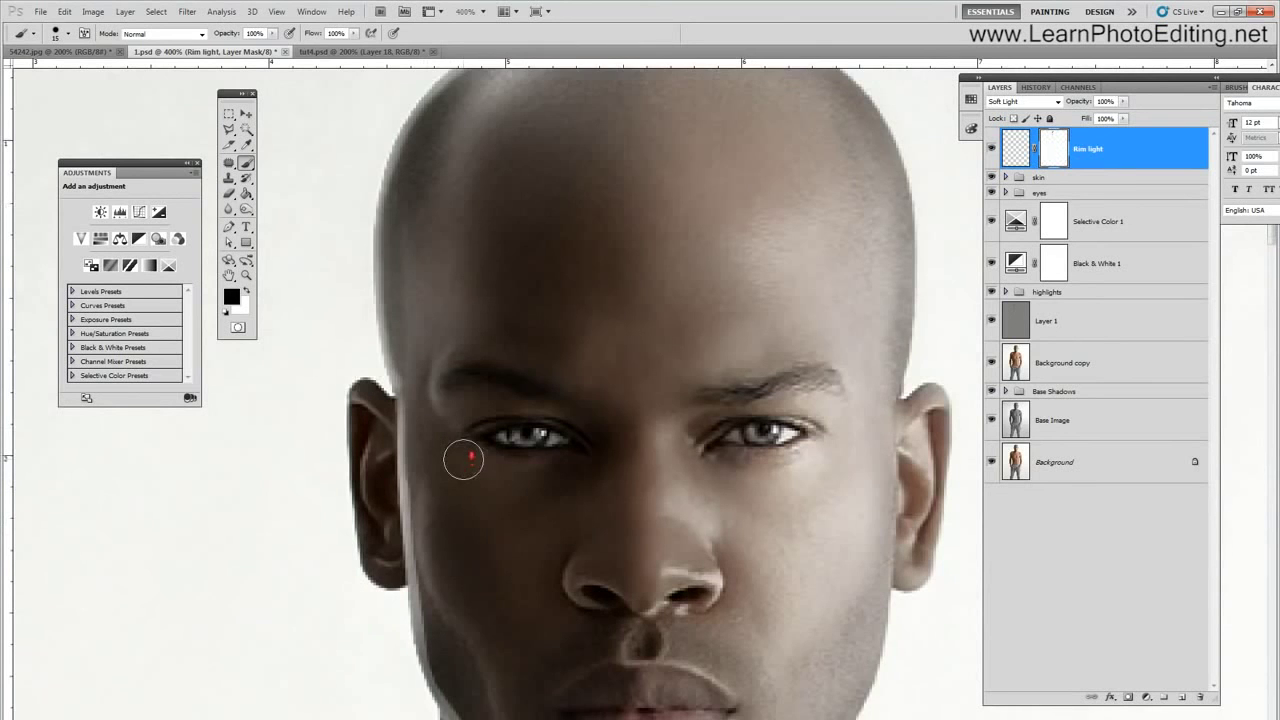
# - Soften the rim light's inner edge along the left cheek and jaw by painting black on its mask
pyautogui.scroll(-4, 463, 460)
pyautogui.moveTo(429, 354)
pyautogui.mouseDown()
pyautogui.moveTo(420, 369)
pyautogui.moveTo(454, 569)
pyautogui.moveTo(497, 627)
pyautogui.moveTo(500, 608)
pyautogui.moveTo(546, 689)
pyautogui.moveTo(461, 566)
pyautogui.mouseUp()
pyautogui.scroll(-1, 585, 598)
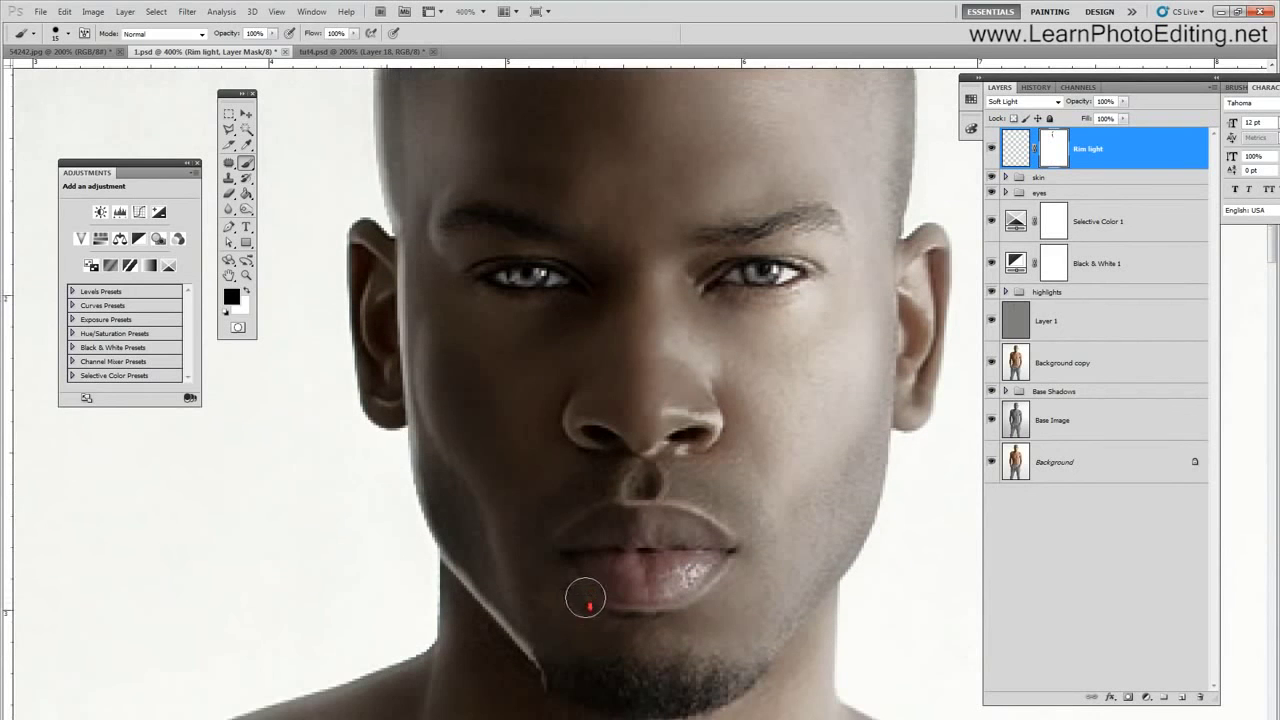
pyautogui.moveTo(585, 600)
pyautogui.mouseDown()
pyautogui.moveTo(563, 677)
pyautogui.moveTo(517, 573)
pyautogui.moveTo(477, 557)
pyautogui.moveTo(471, 540)
pyautogui.moveTo(596, 614)
pyautogui.mouseUp()
# - Blend the rim light around the crown and beside the left eyebrow with more black on the mask
pyautogui.scroll(5, 596, 610)
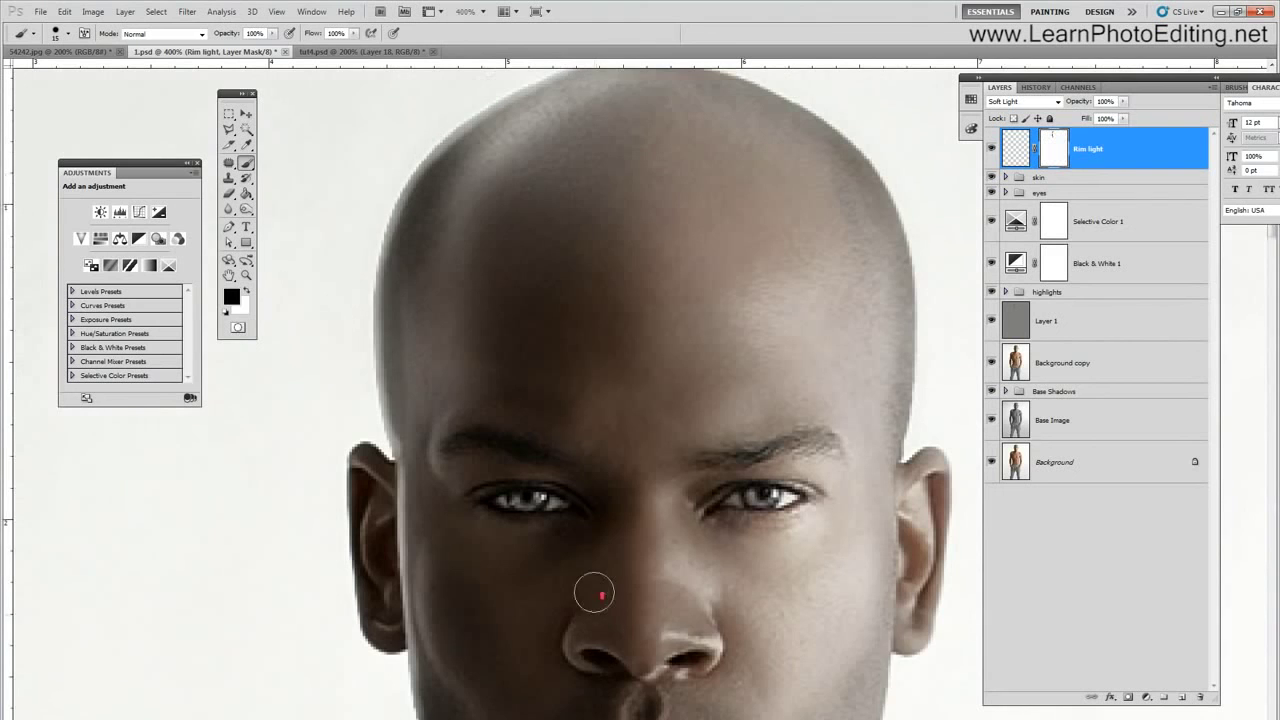
pyautogui.scroll(1, 594, 593)
pyautogui.moveTo(574, 124)
pyautogui.mouseDown()
pyautogui.moveTo(445, 203)
pyautogui.moveTo(411, 254)
pyautogui.moveTo(410, 295)
pyautogui.mouseUp()
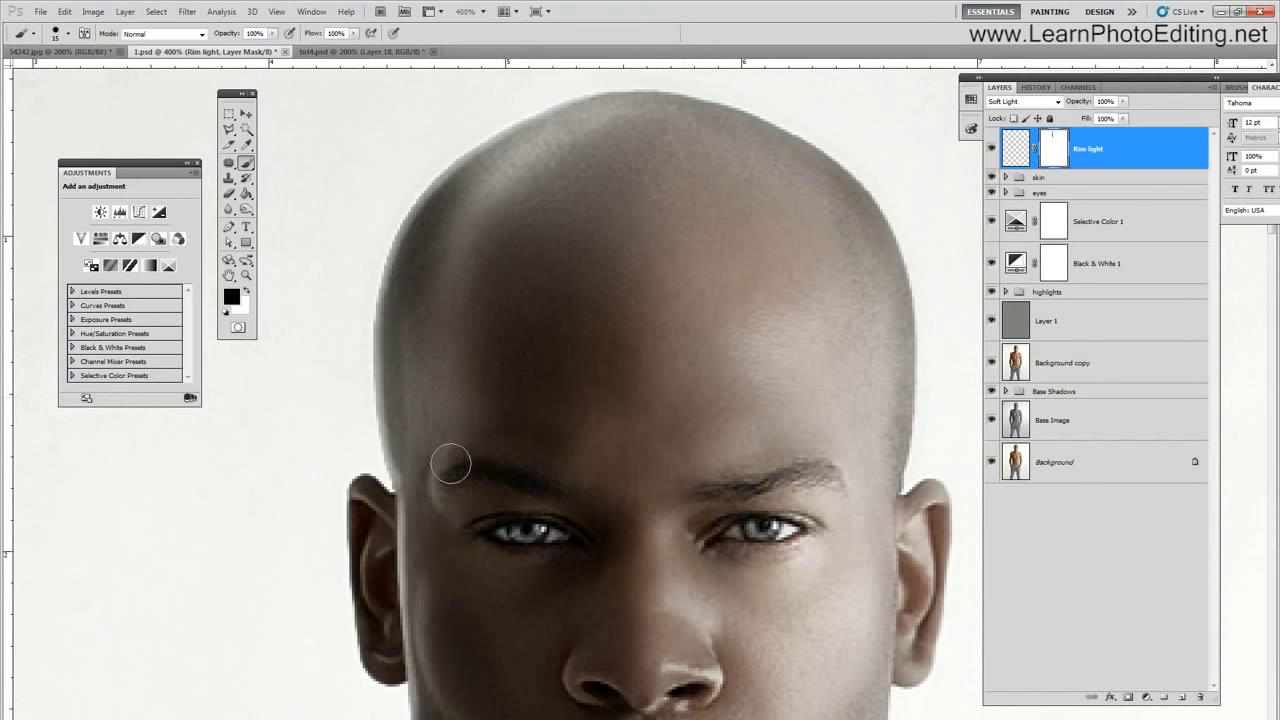
pyautogui.click(424, 510)
pyautogui.click(423, 531)
# - Examine the rim light on the portrait at actual pixels and again enlarged to 300%
pyautogui.click(277, 12)
pyautogui.click(310, 147)
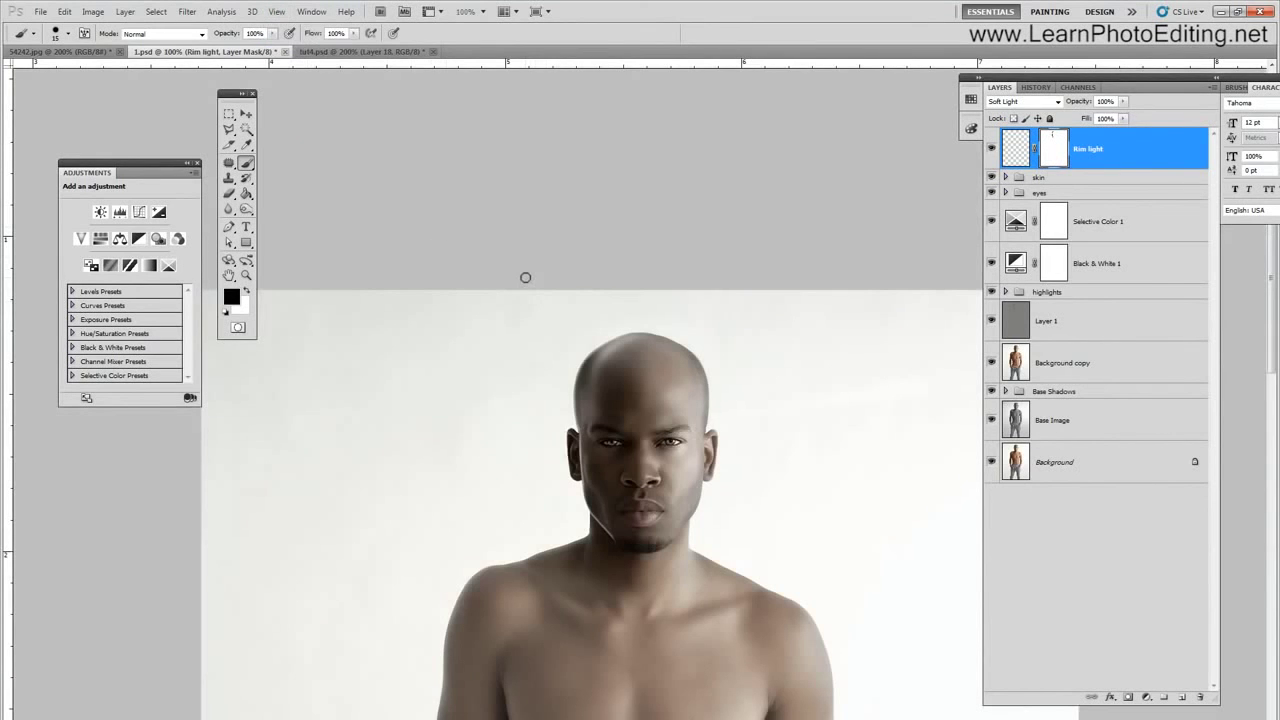
pyautogui.click(187, 12)
pyautogui.moveTo(204, 135)
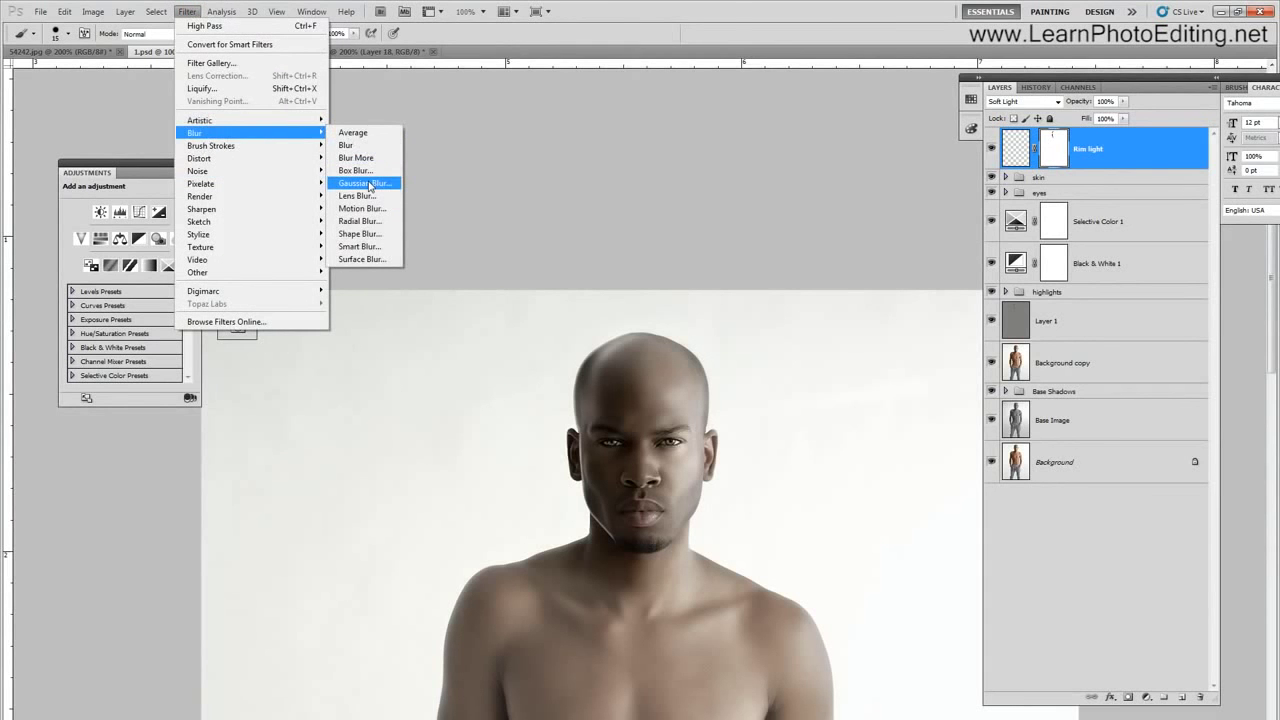
pyautogui.click(276, 12)
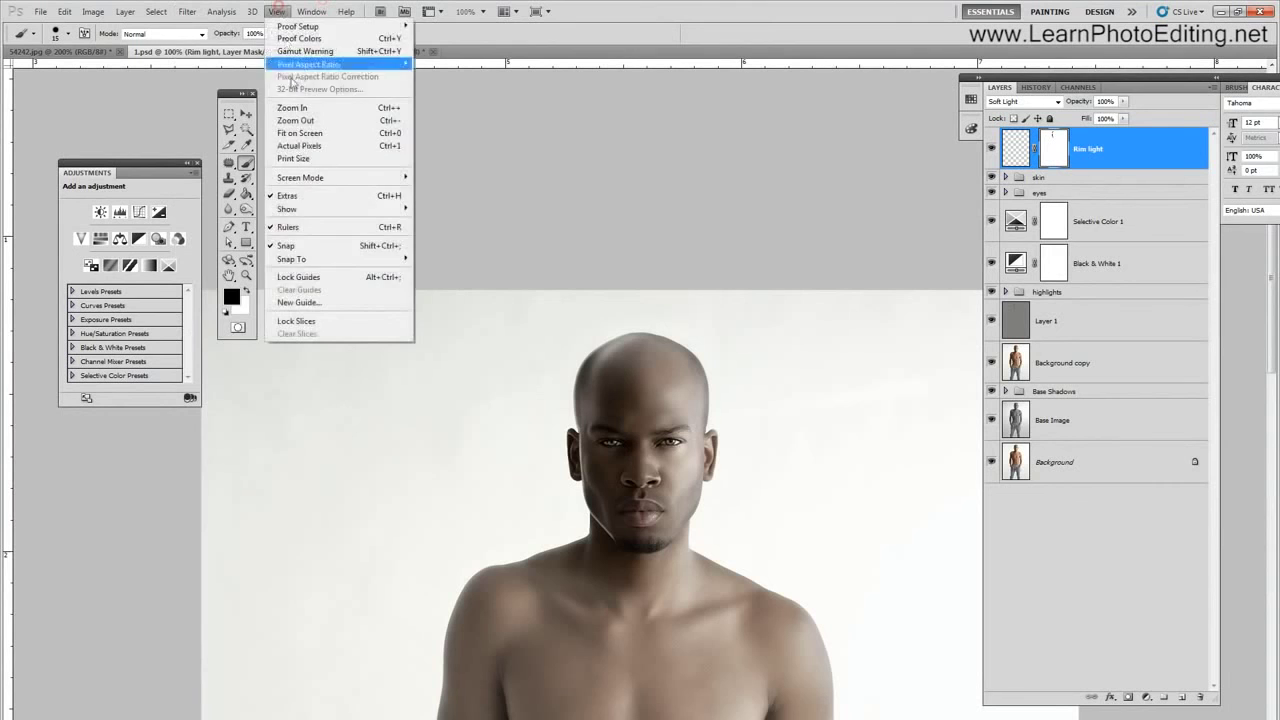
pyautogui.click(290, 106)
pyautogui.click(276, 12)
pyautogui.click(290, 106)
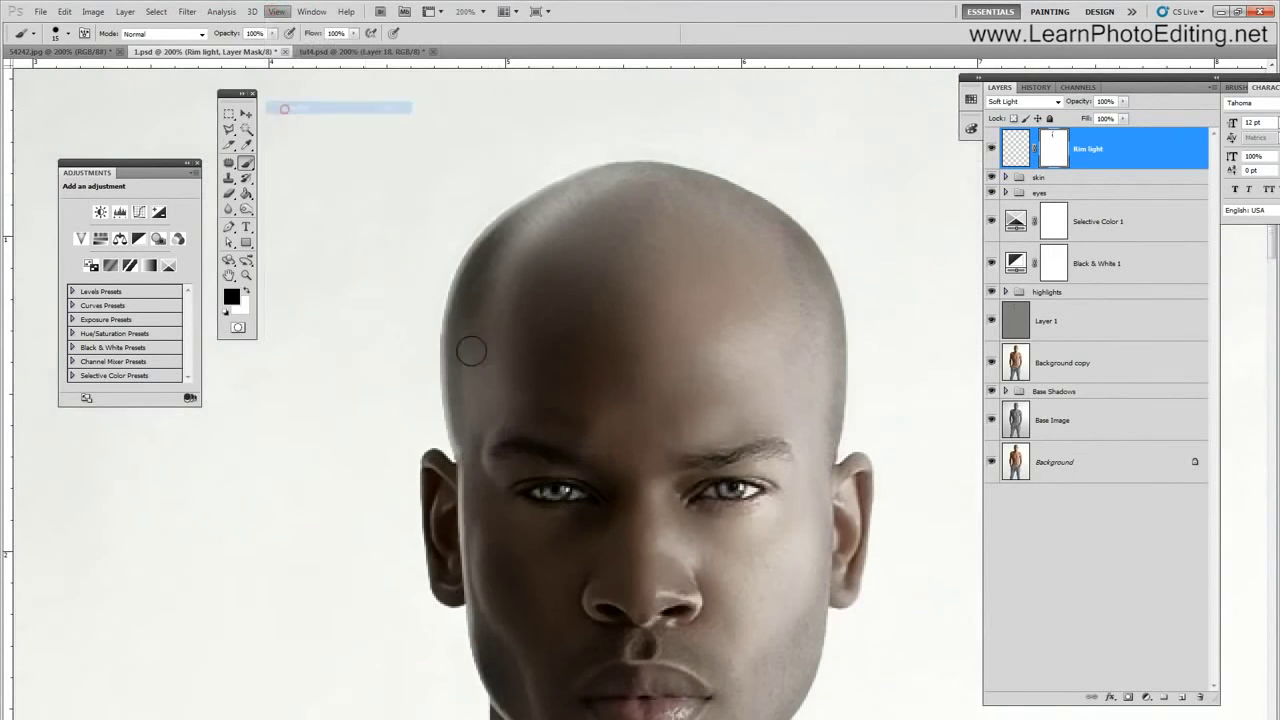
pyautogui.moveTo(500, 372); pyautogui.dragTo(500, 286)
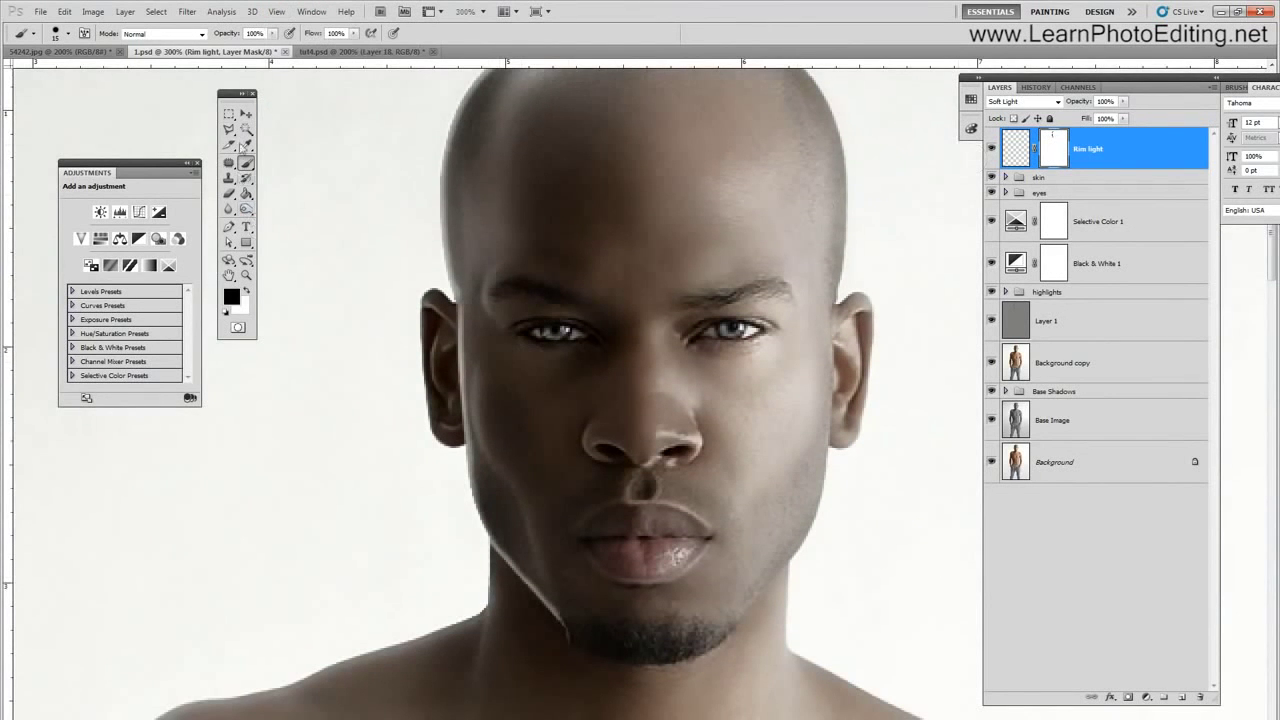
# - Fade the rim light's lower end beside the chin on its mask, using a 40 px black brush at 50% opacity
pyautogui.click(71, 35)
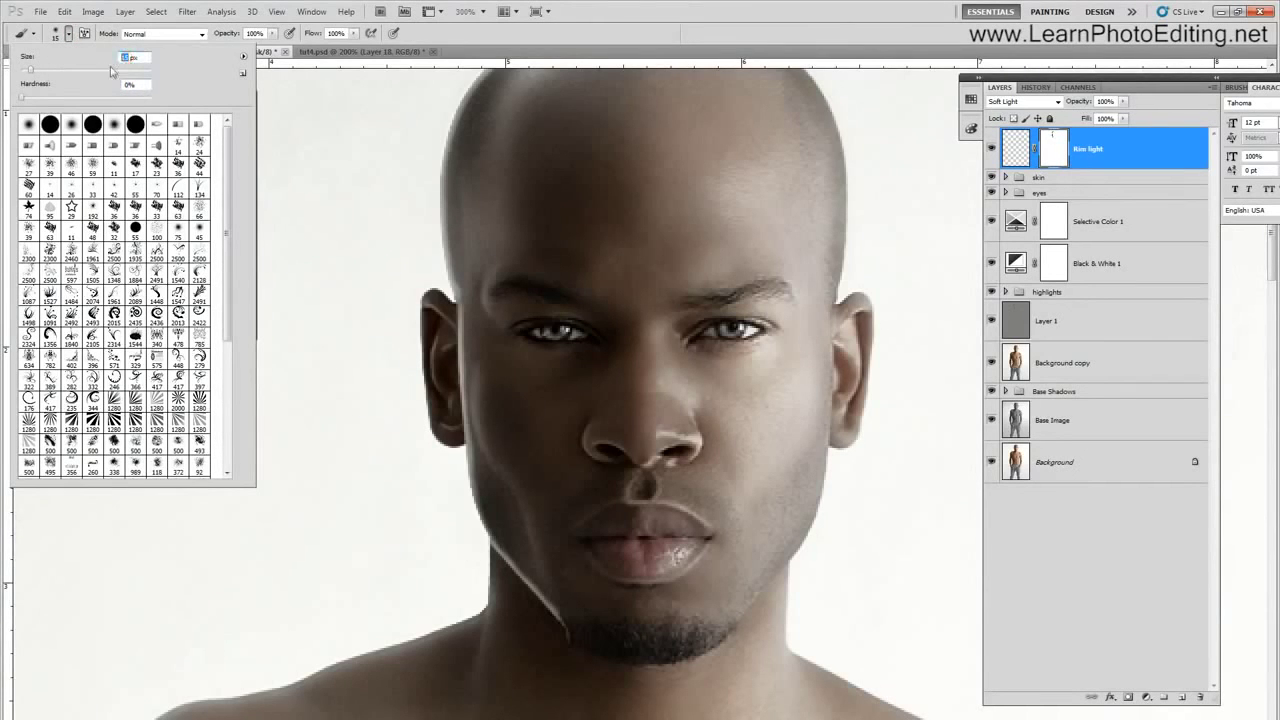
pyautogui.write('50')
pyautogui.write('40')
pyautogui.moveTo(262, 33); pyautogui.dragTo(246, 33)
pyautogui.write('50')
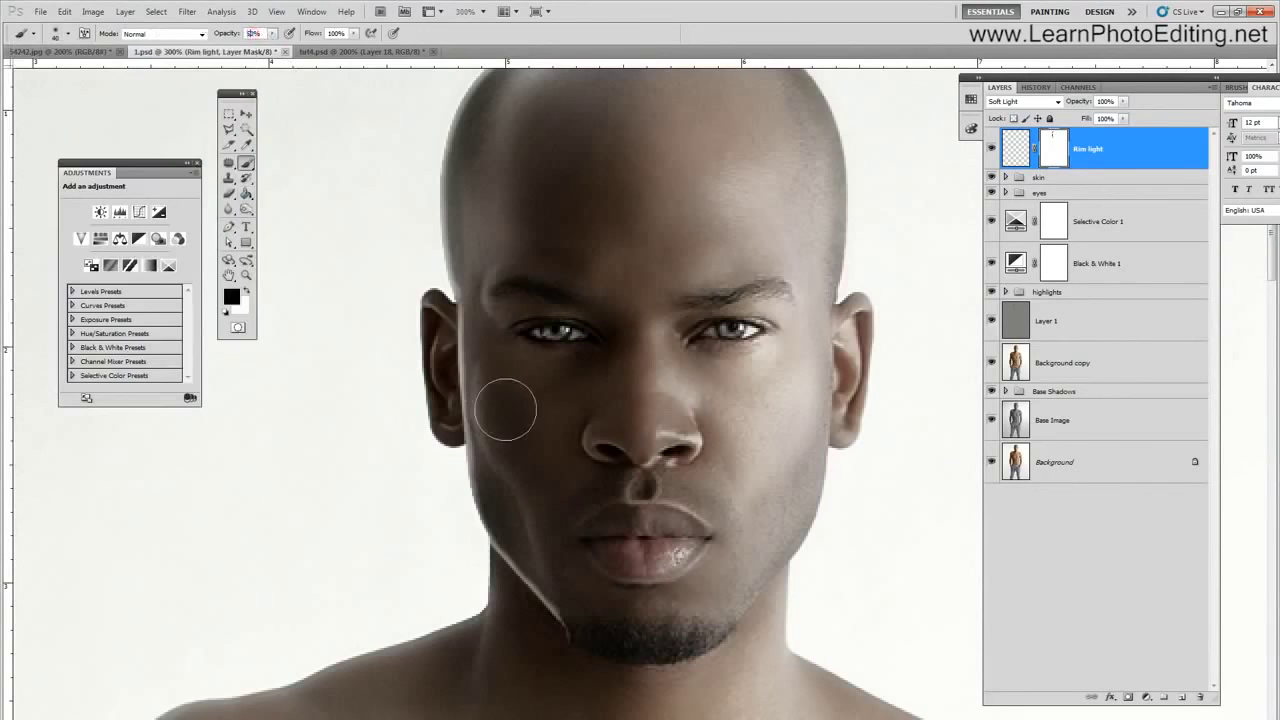
pyautogui.click(564, 629)
pyautogui.click(535, 595)
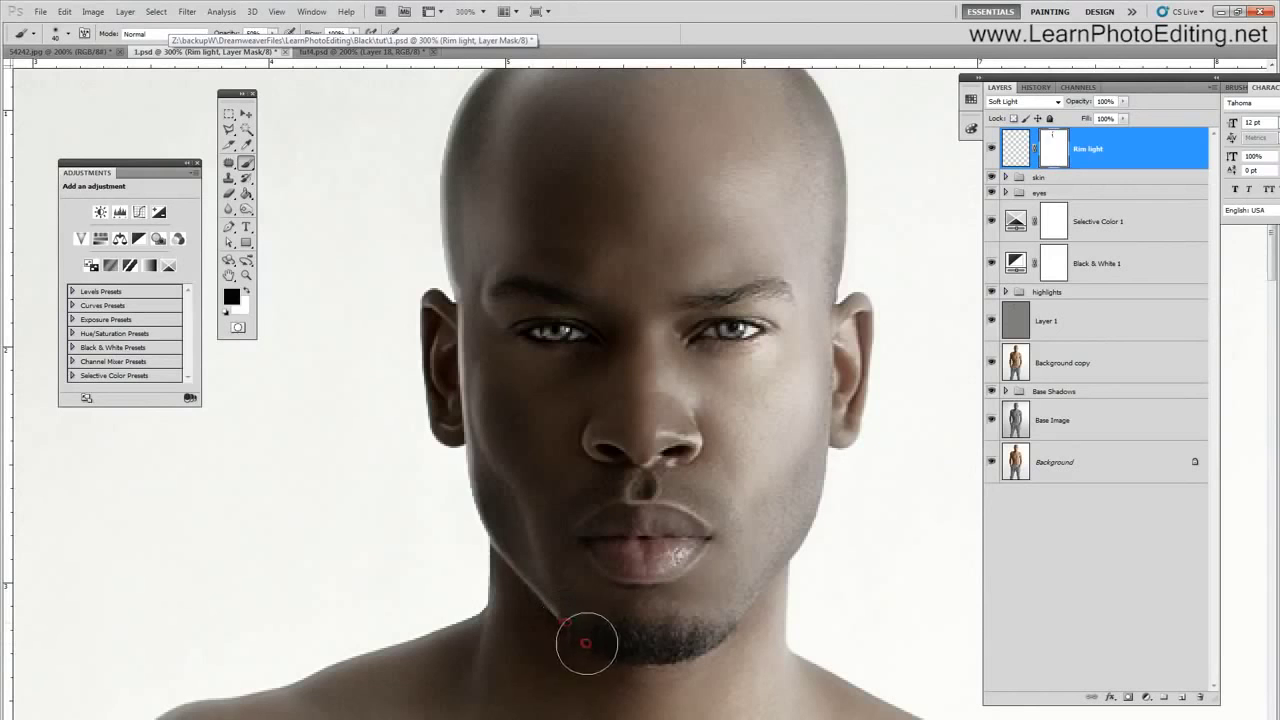
# - Soften the rim light beside the chin and along the crown by painting black on its mask at 50% brush opacity
pyautogui.click(580, 608)
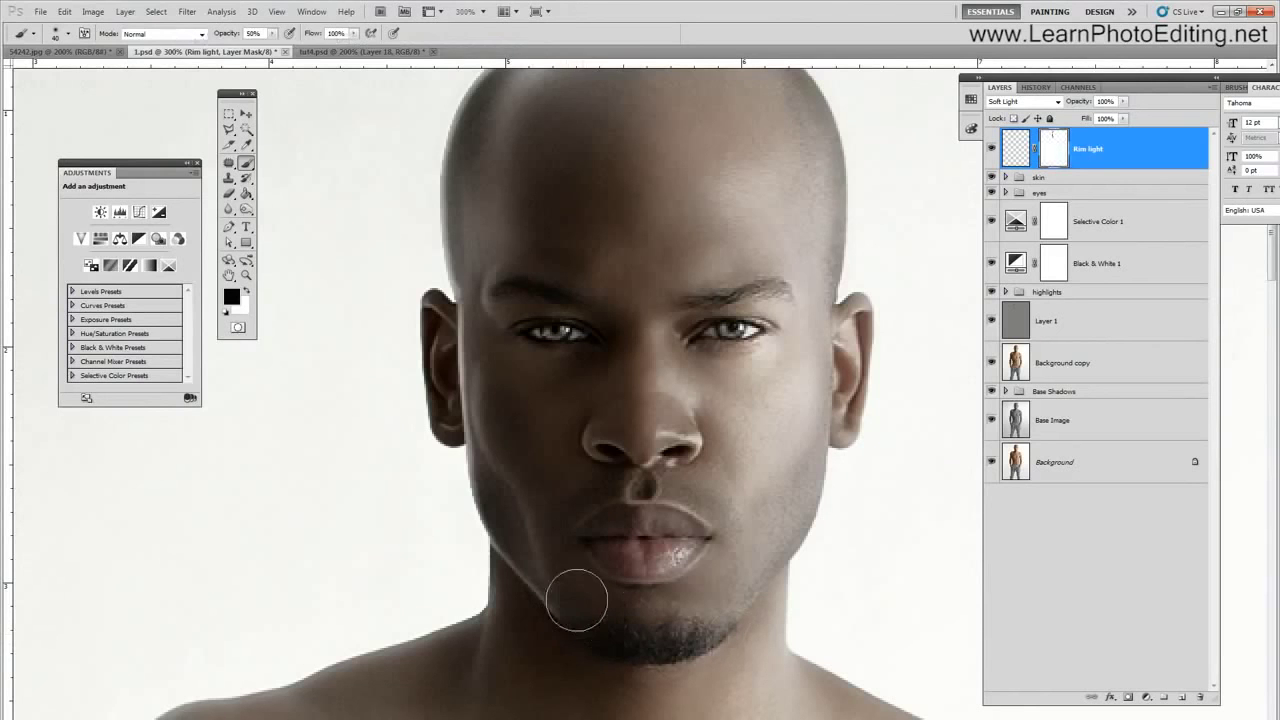
pyautogui.scroll(3, 580, 550)
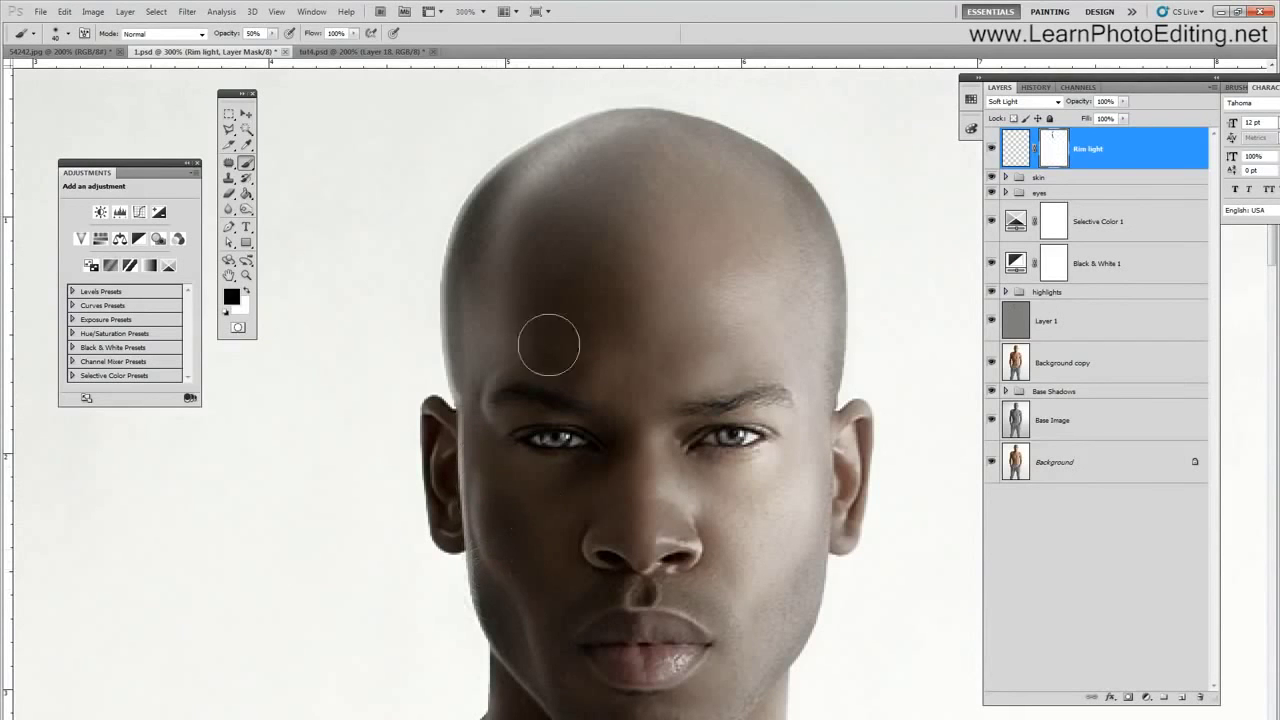
pyautogui.moveTo(512, 161)
pyautogui.mouseDown()
pyautogui.moveTo(516, 140)
pyautogui.moveTo(642, 97)
pyautogui.mouseUp()
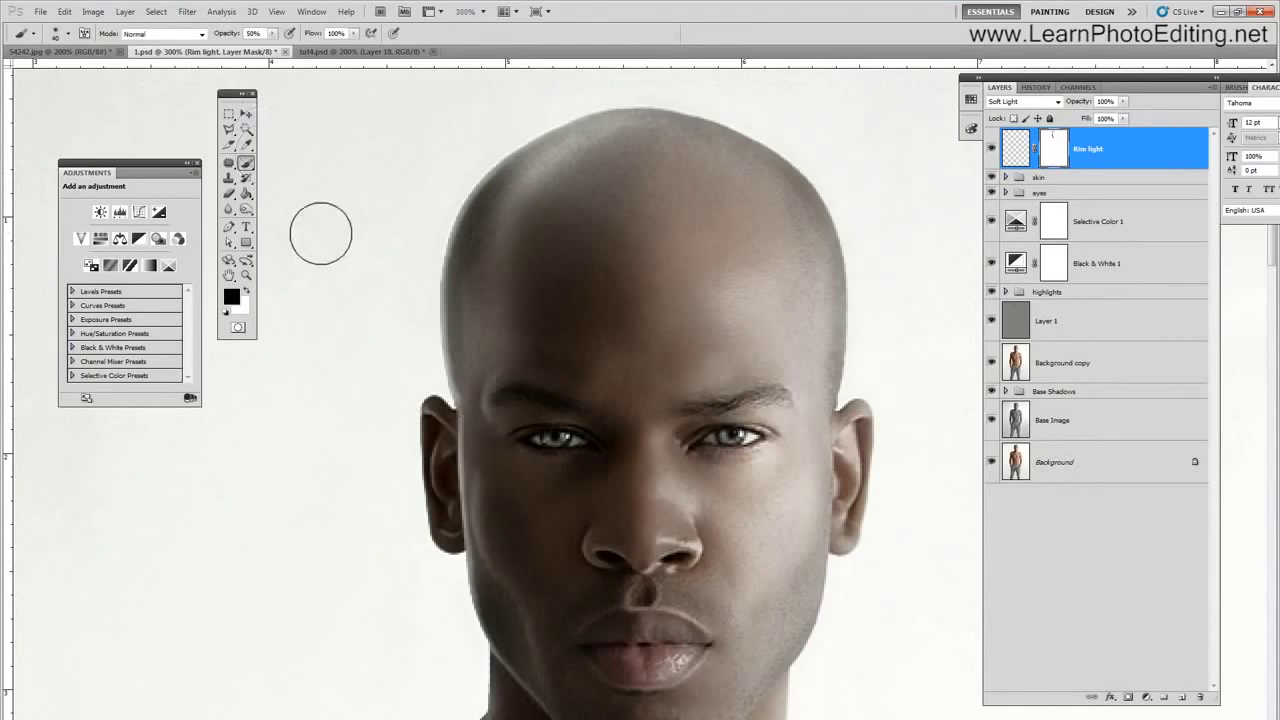
# - Apply the Blur More filter to the Rim light layer's mask while viewing the portrait at actual pixels
pyautogui.click(276, 12)
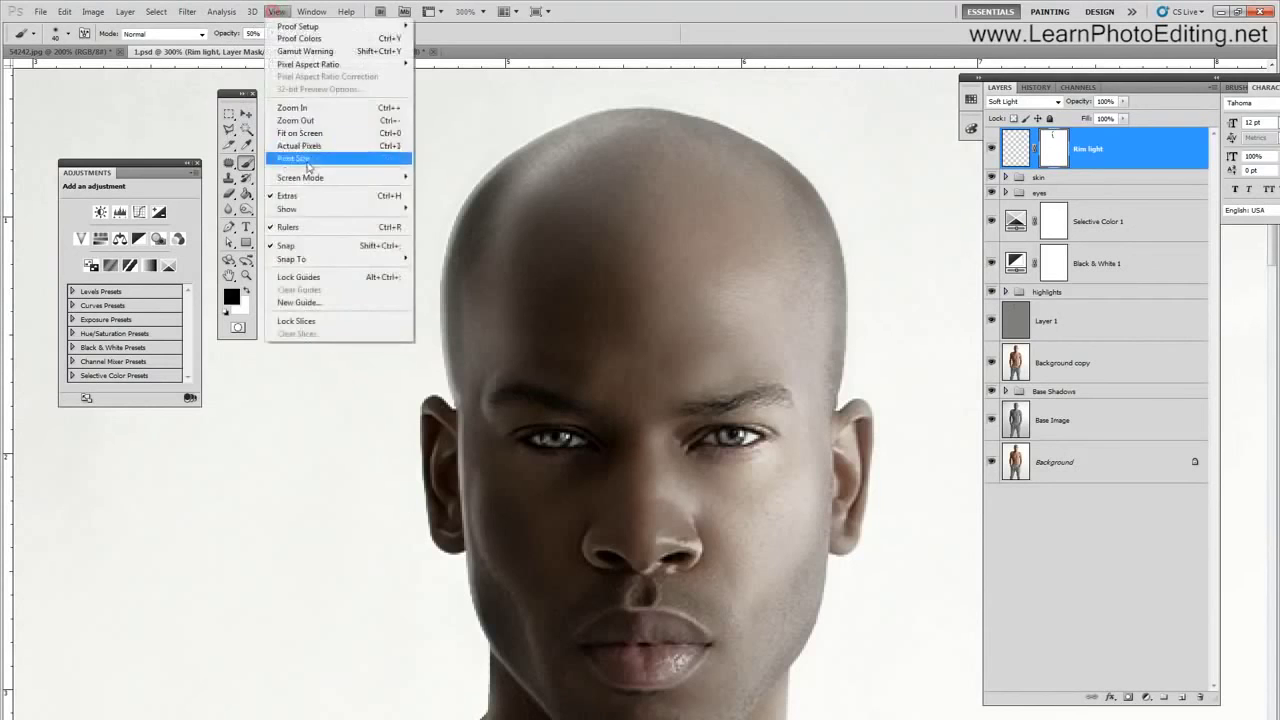
pyautogui.click(307, 143)
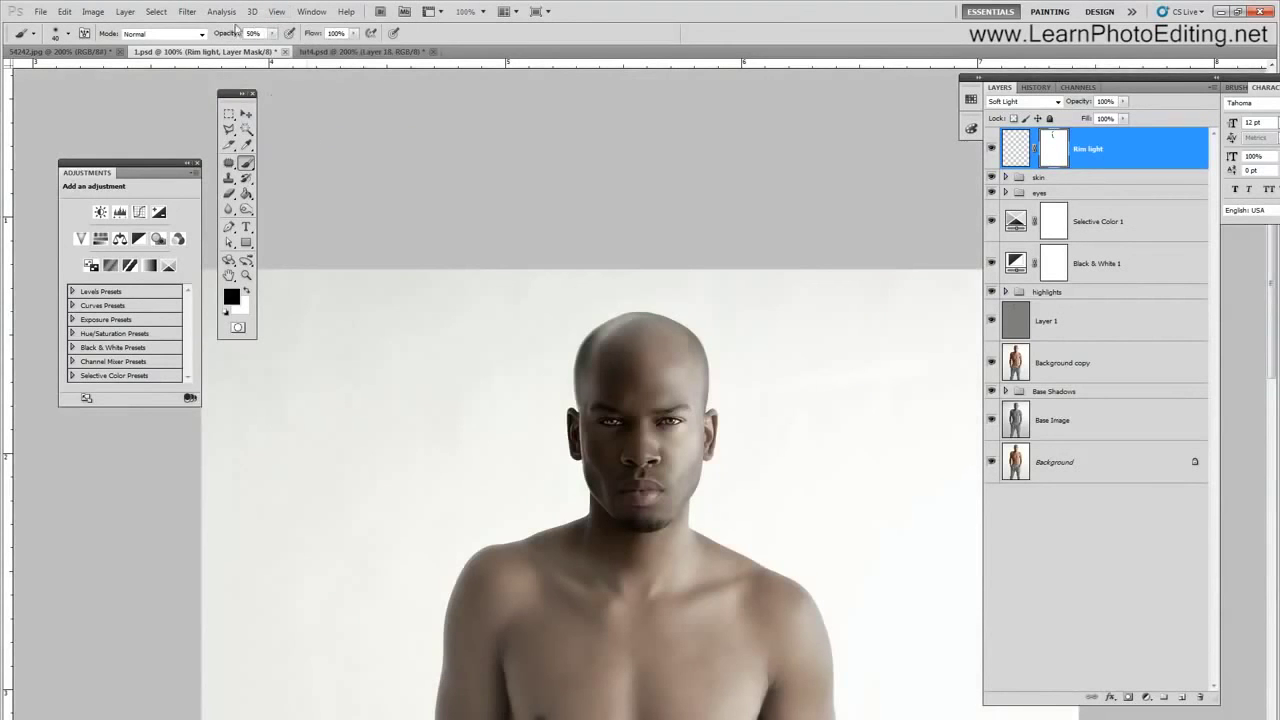
pyautogui.click(190, 12)
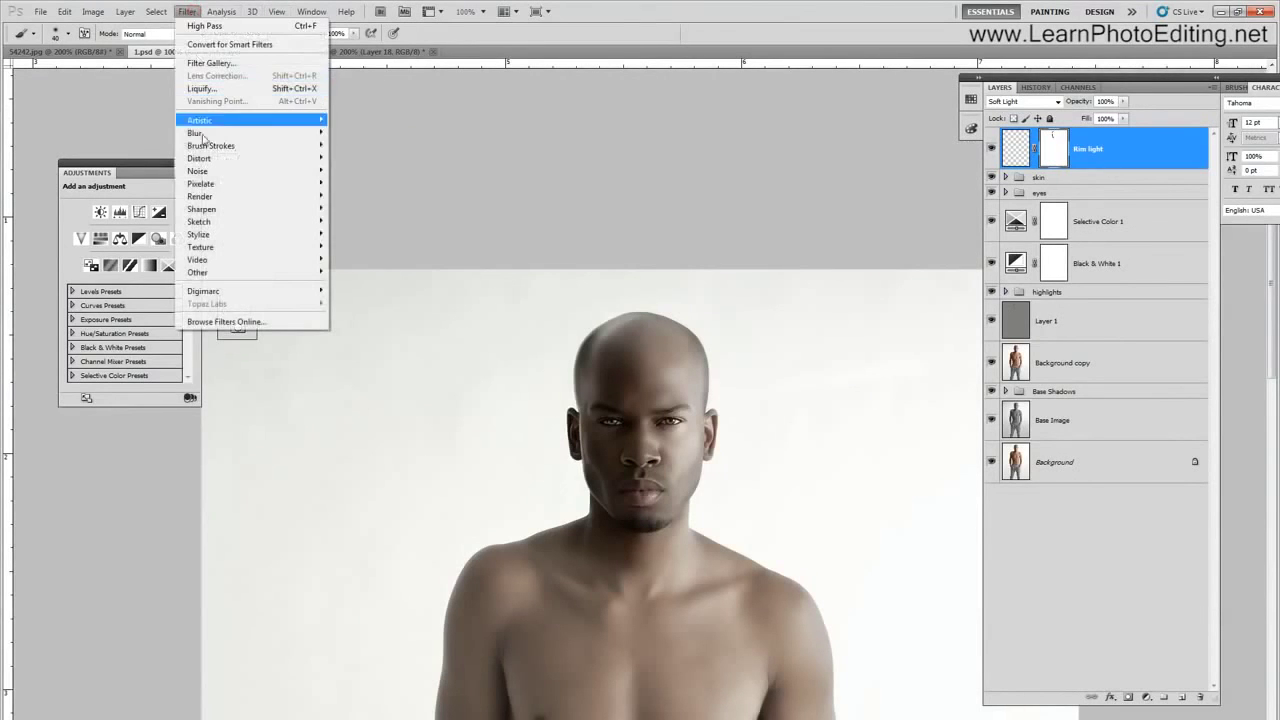
pyautogui.moveTo(250, 132)
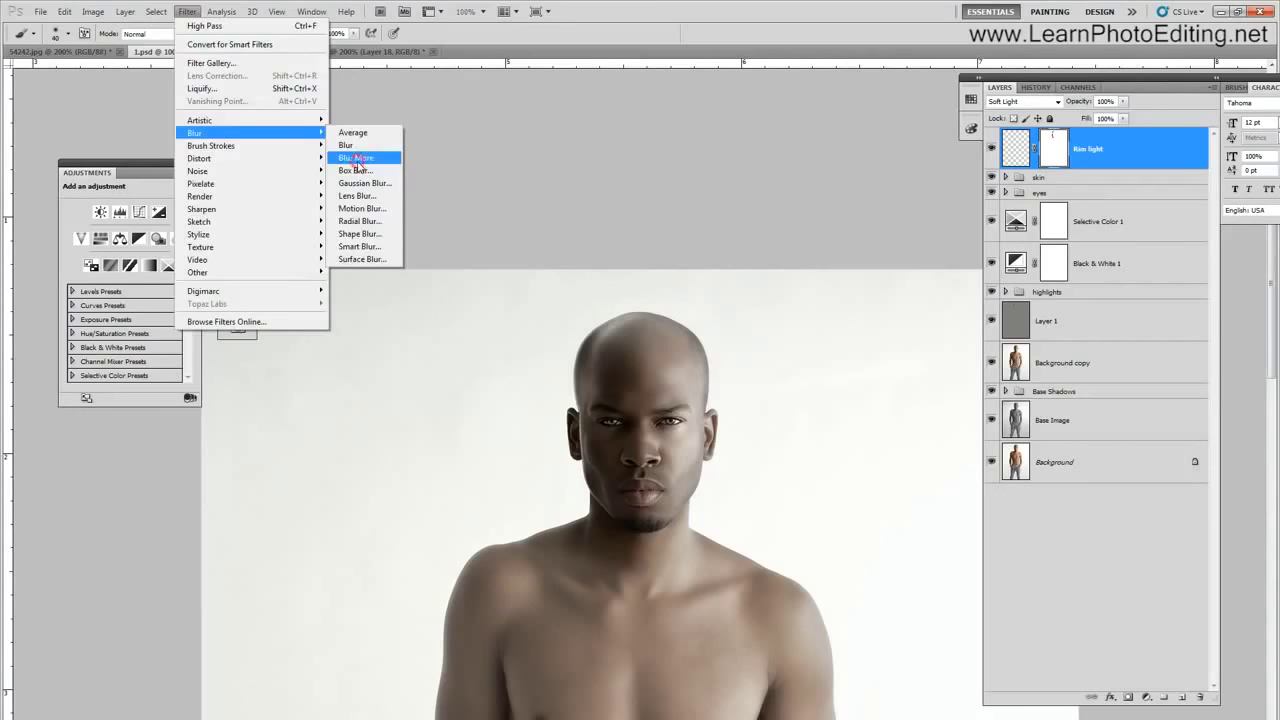
pyautogui.click(357, 160)
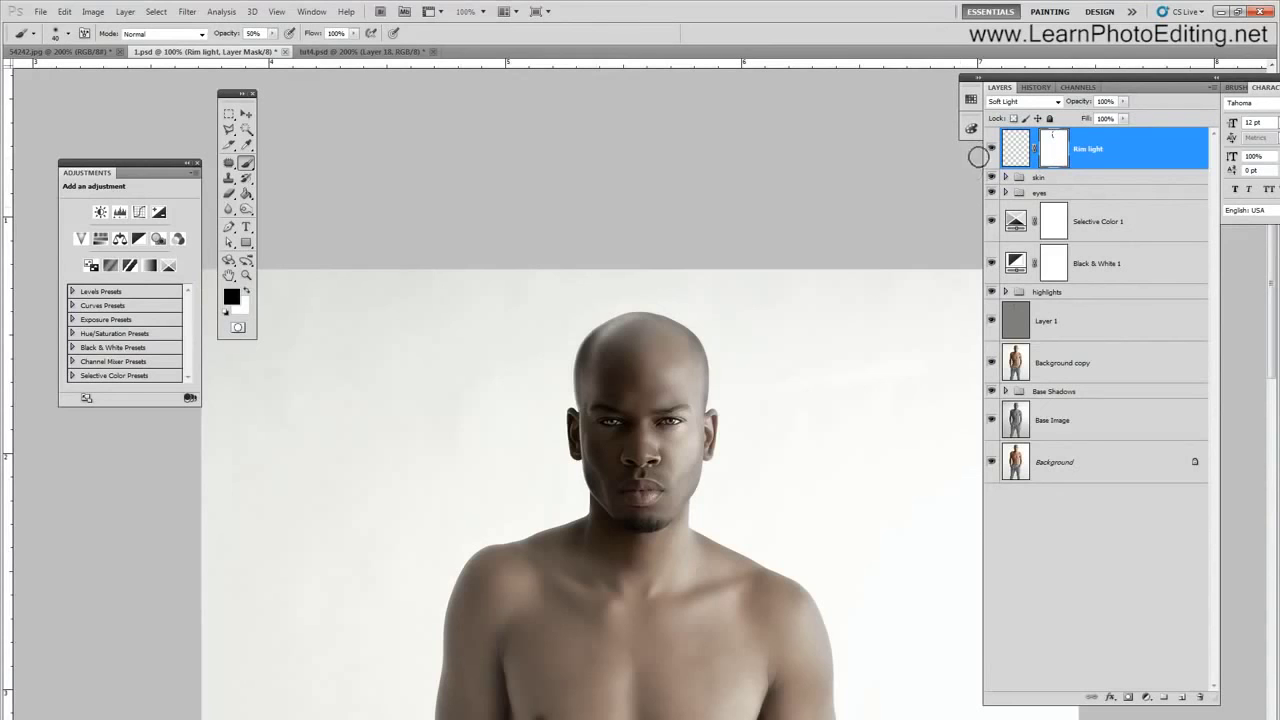
# - Lower the Rim light layer's opacity to 50% and toggle its visibility to compare the effect
pyautogui.click(1106, 101)
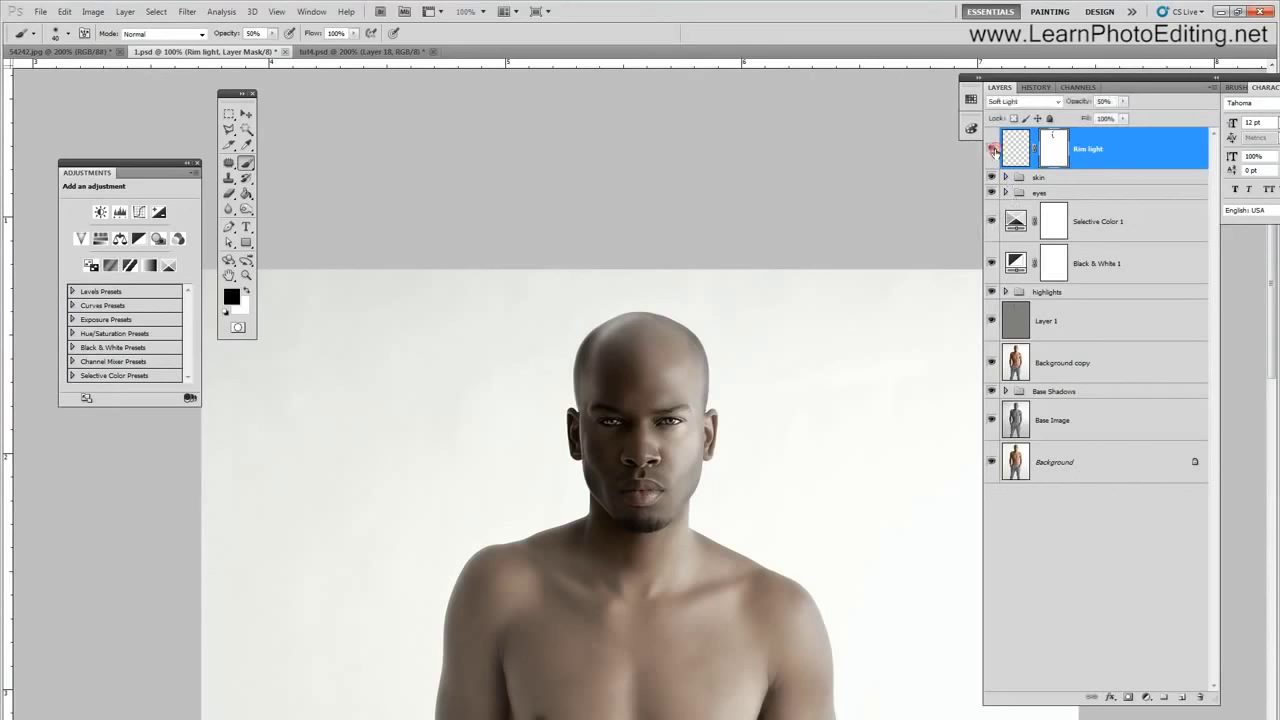
pyautogui.click(994, 151)
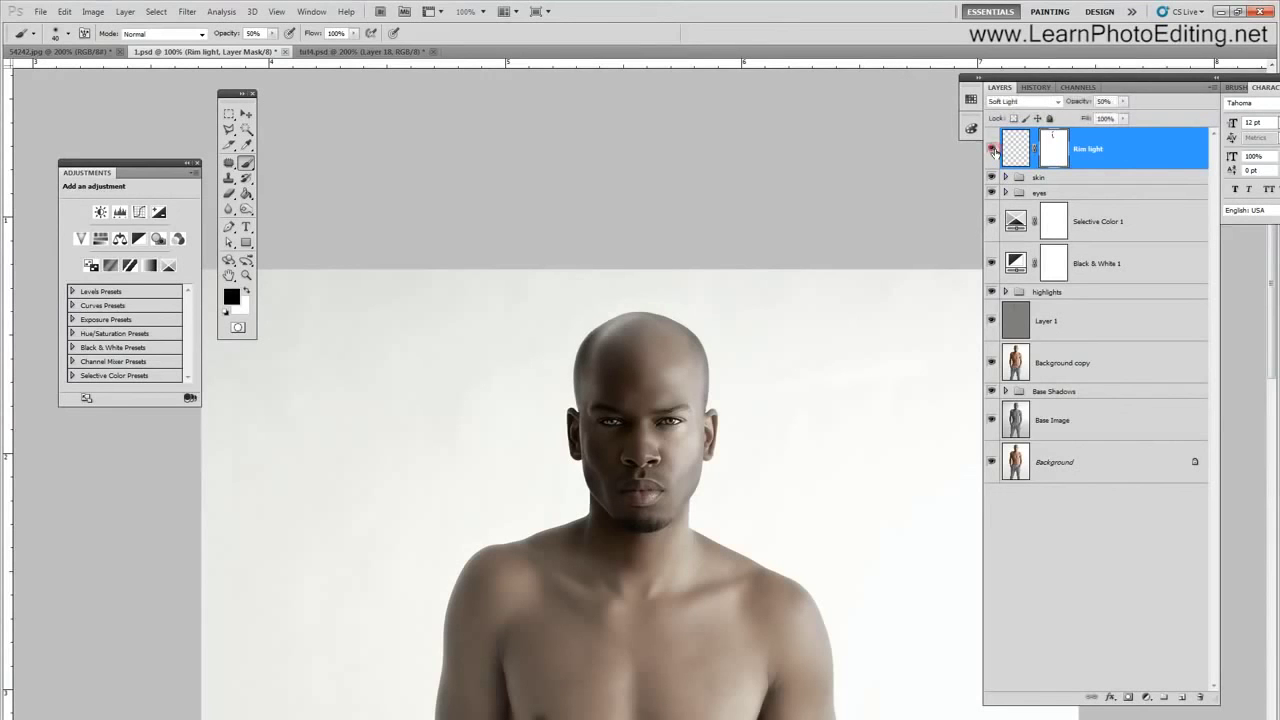